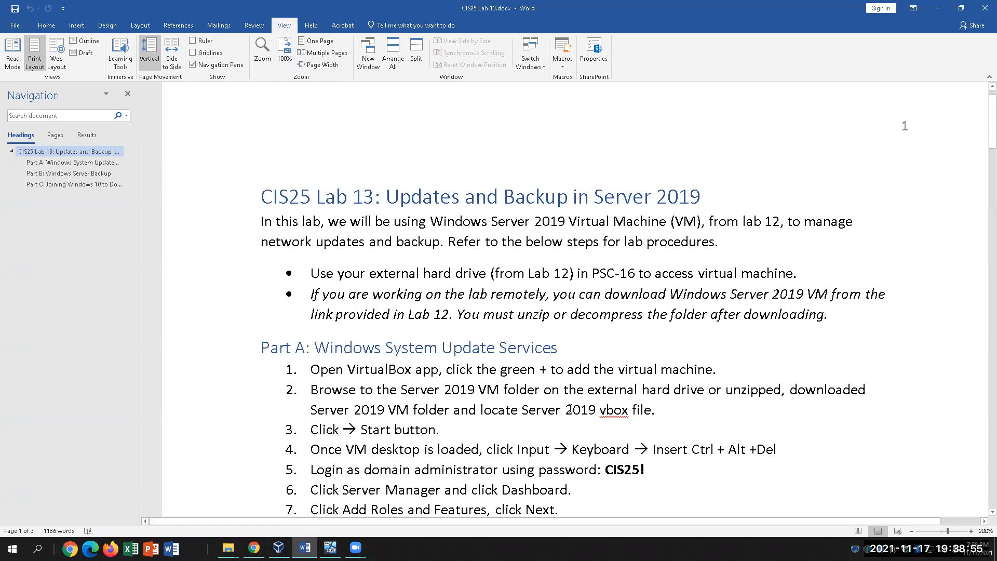
Skim the Lab 13 document, then bring up VirtualBox Manager showing the running Windows 2019 VM
scroll(577, 401, "down", 1)
scroll(577, 401, "up", 1)
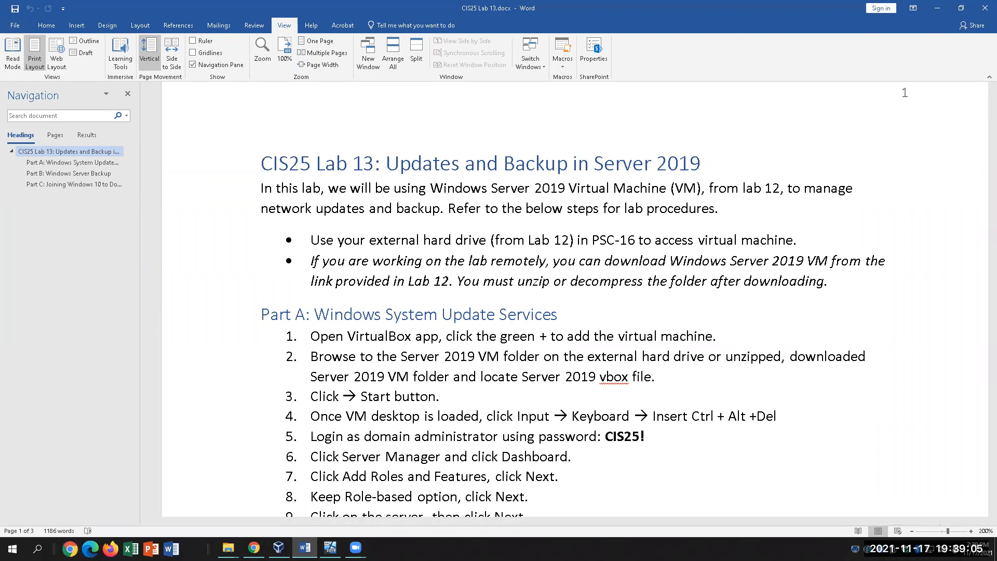
left_click(278, 548)
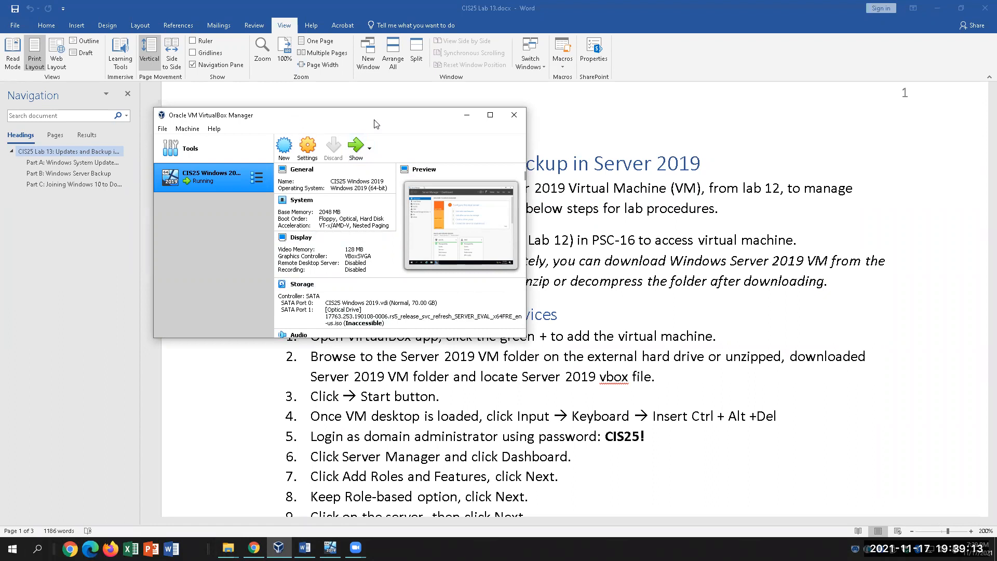
Look over the Modified VM Fall 2021 KN folder in File Explorer, then return to the Lab 13 document
left_click(228, 549)
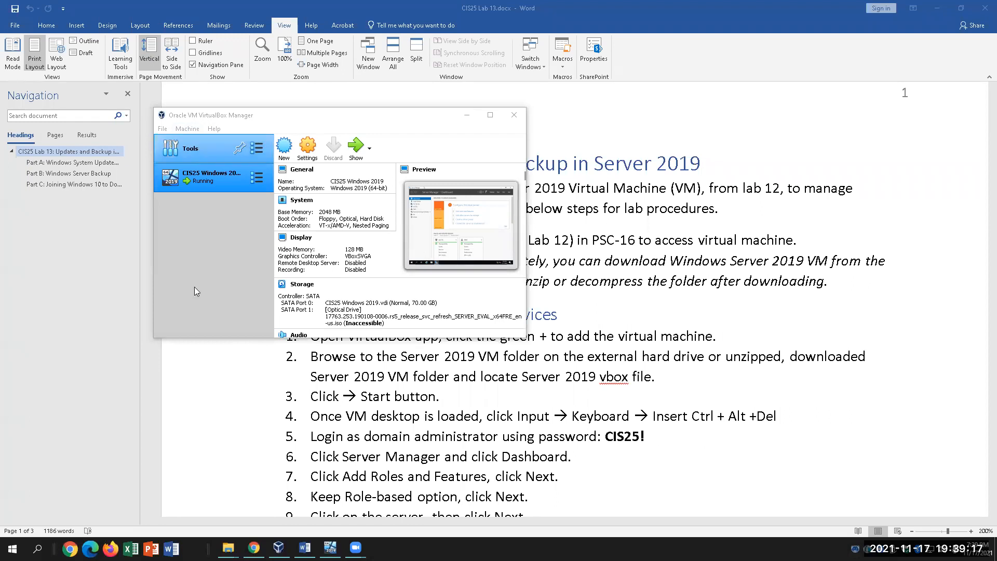
mouse_move(228, 549)
left_click(269, 508)
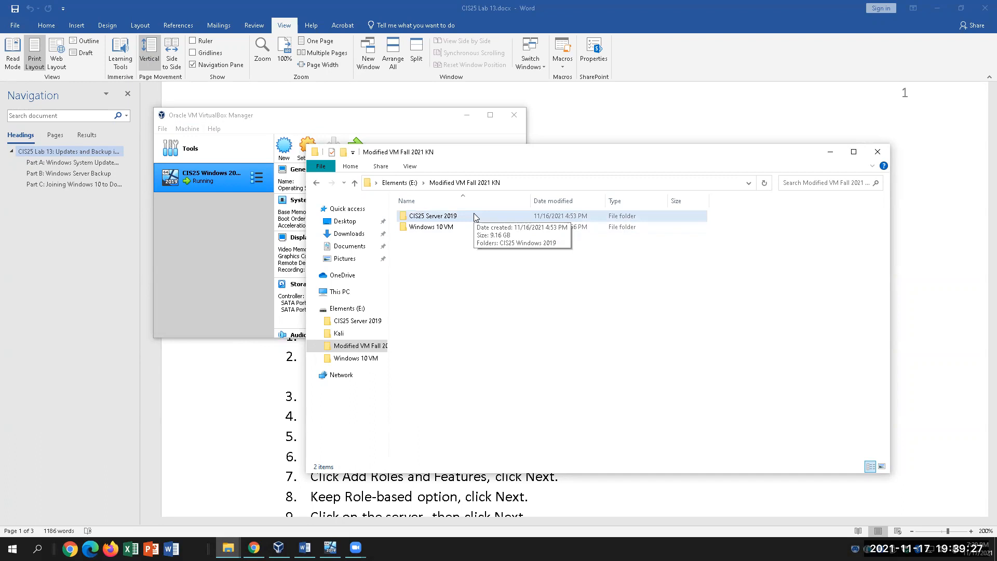
left_click(259, 373)
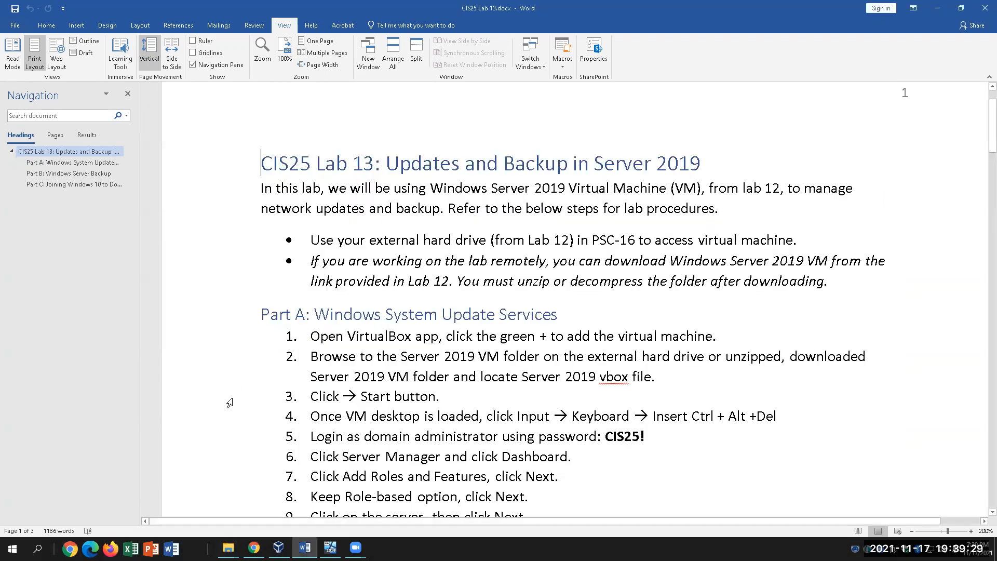
Select the administrator password in Part A step 5, then switch to the VM's Server Manager
scroll(445, 395, "down", 3)
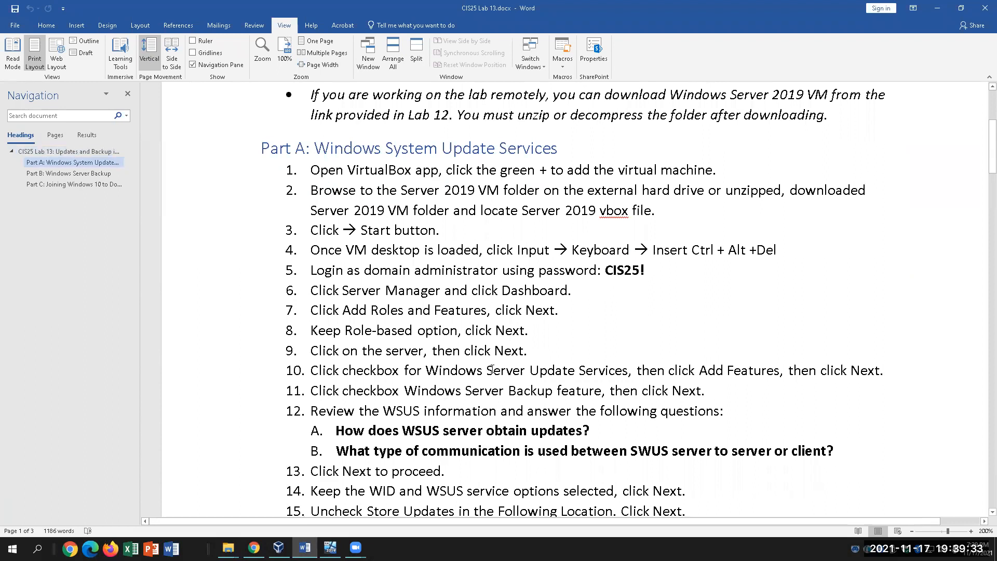
left_click_drag(645, 270, 610, 272)
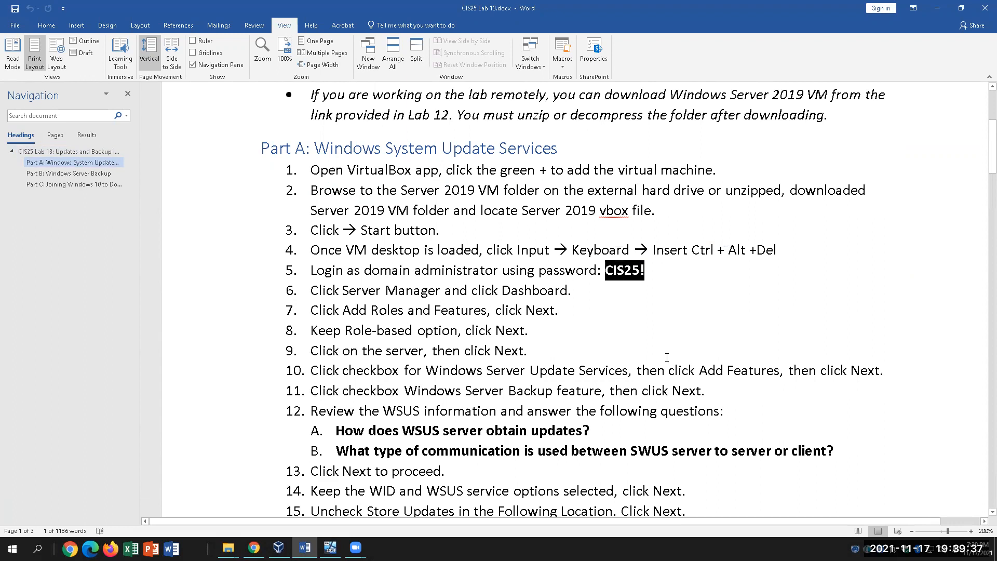
left_click(355, 547)
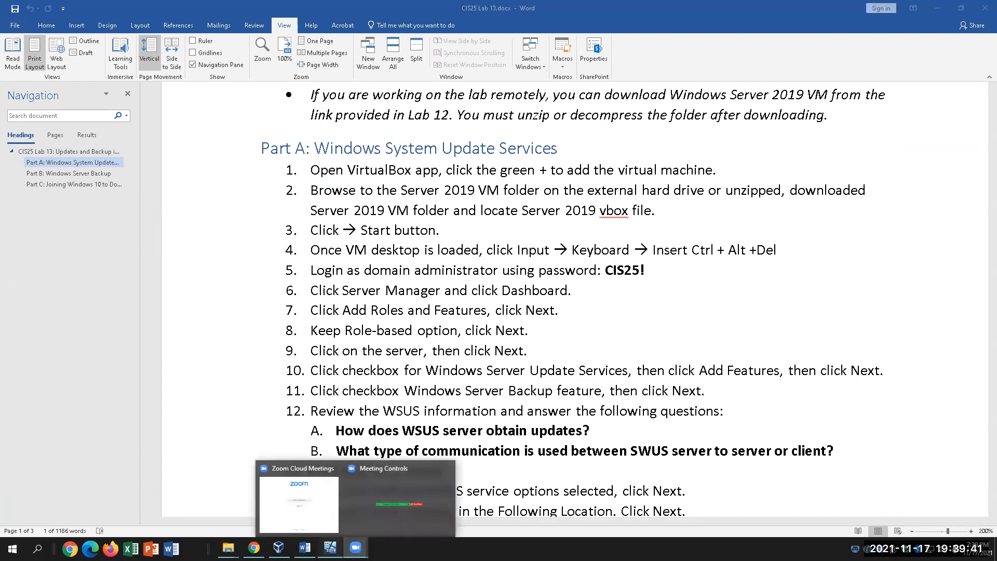
left_click(330, 547)
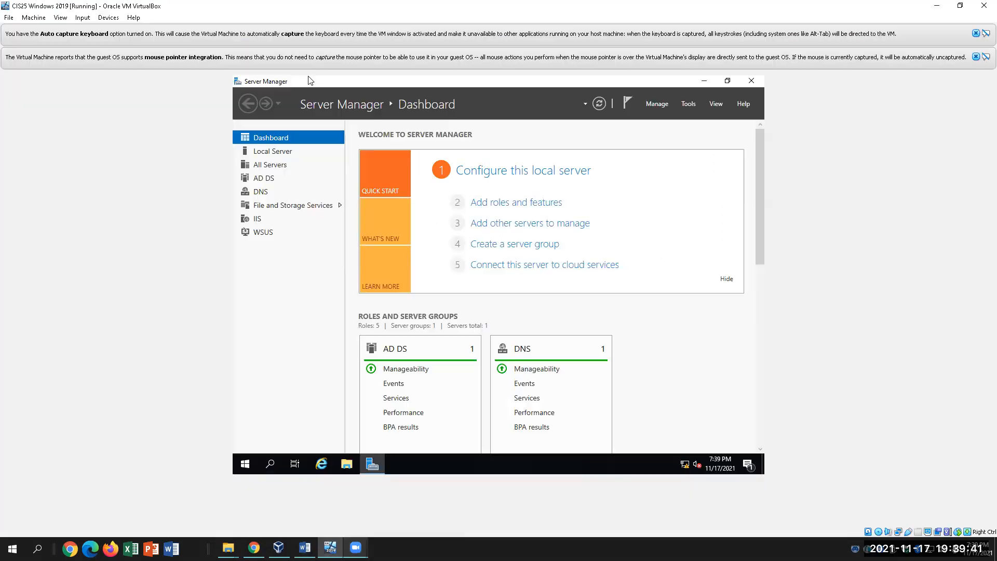
Inspect the VM's Input > Keyboard options, then return to the Lab 13 document and scroll down
left_click(83, 19)
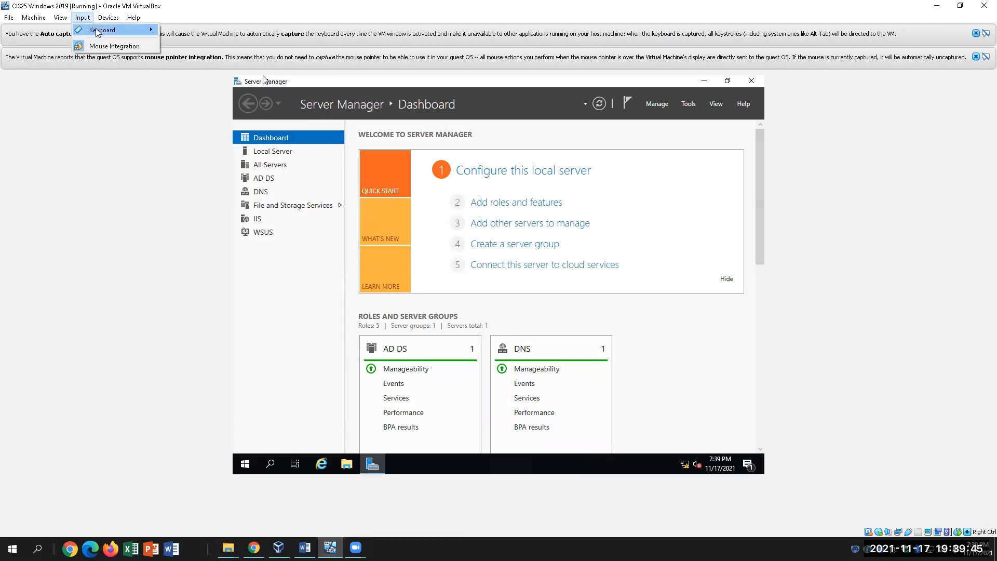
mouse_move(98, 30)
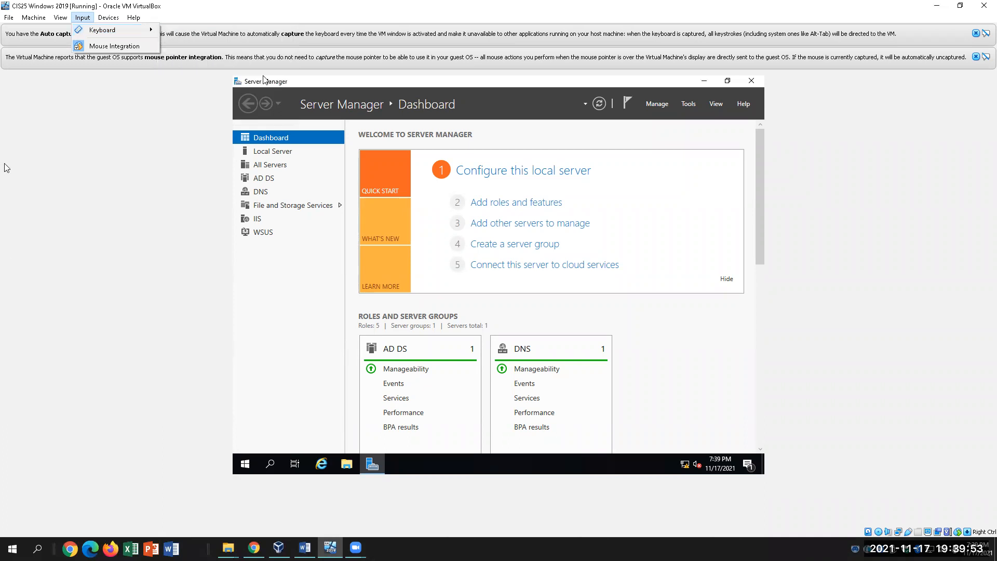
left_click(32, 305)
left_click(304, 548)
scroll(511, 444, "down", 2)
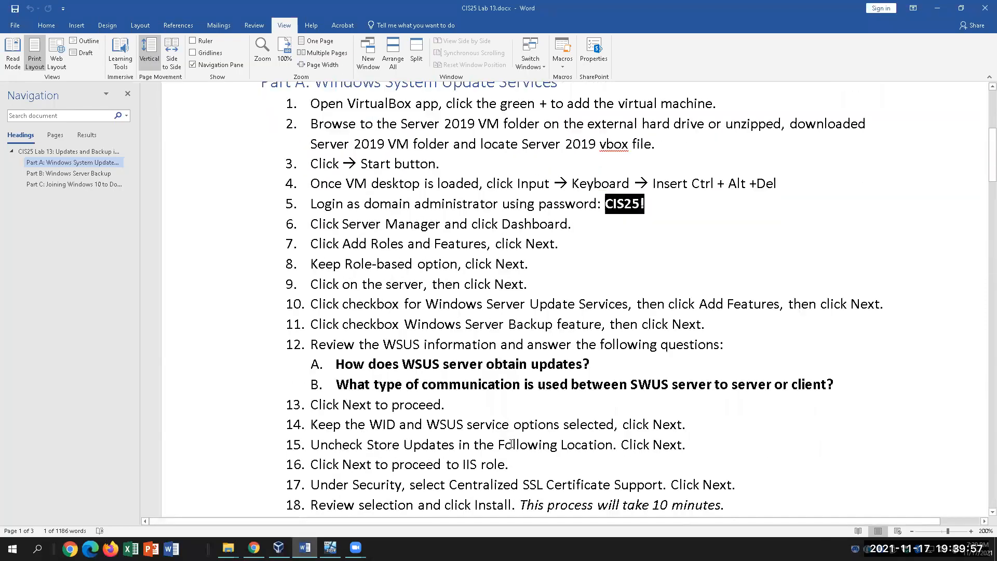
Correct the typo 'SWUS' to 'WSUS' in question B
left_click(639, 385)
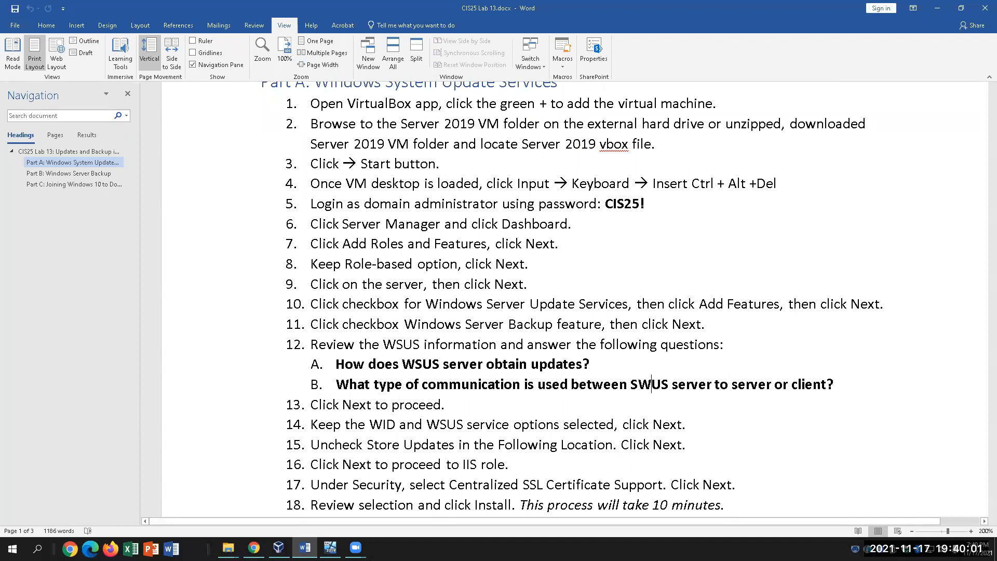
key("BackSpace")
key("BackSpace")
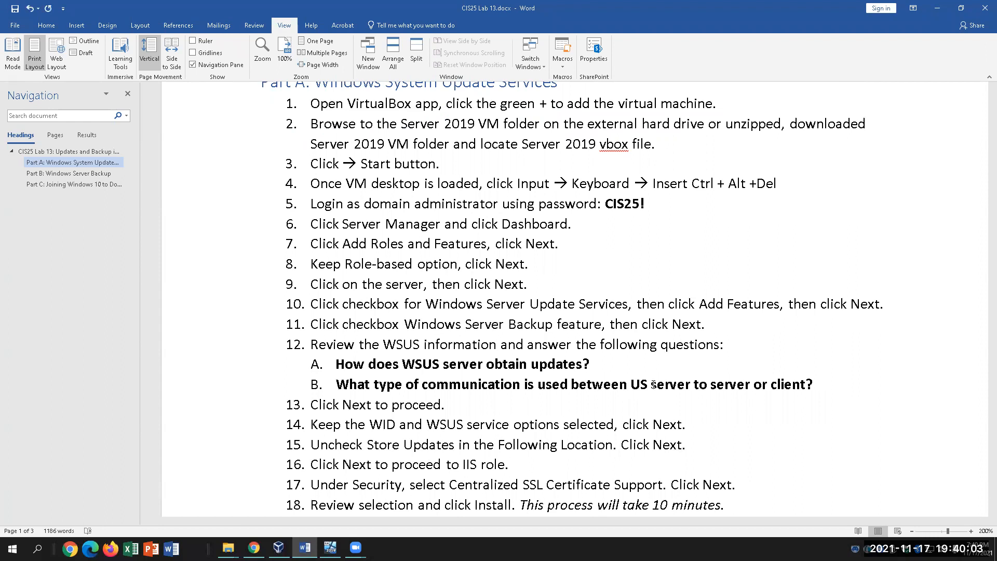
type("WS")
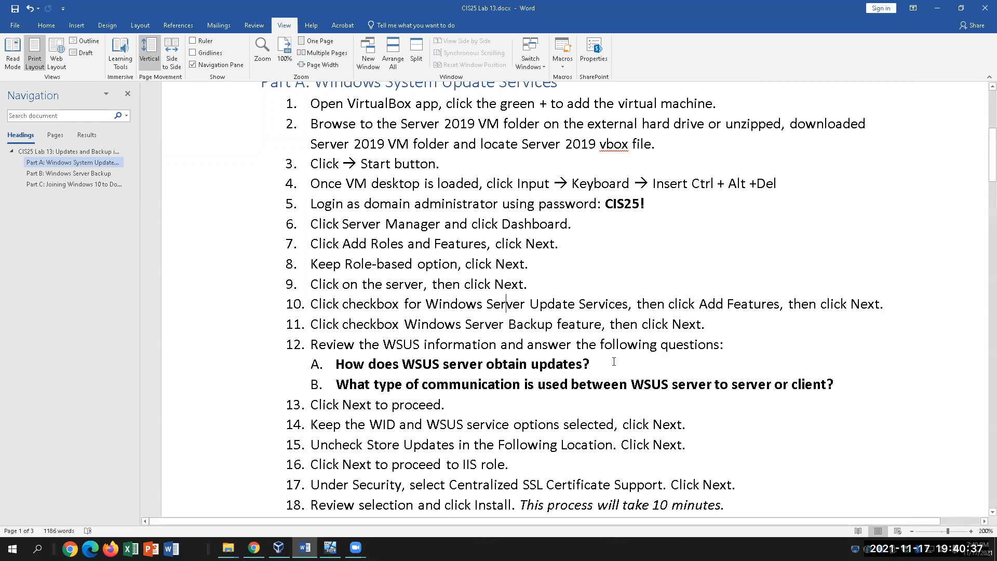
Switch from step 10 of the document to the VM's Server Manager dashboard
left_click(590, 301)
left_click(355, 548)
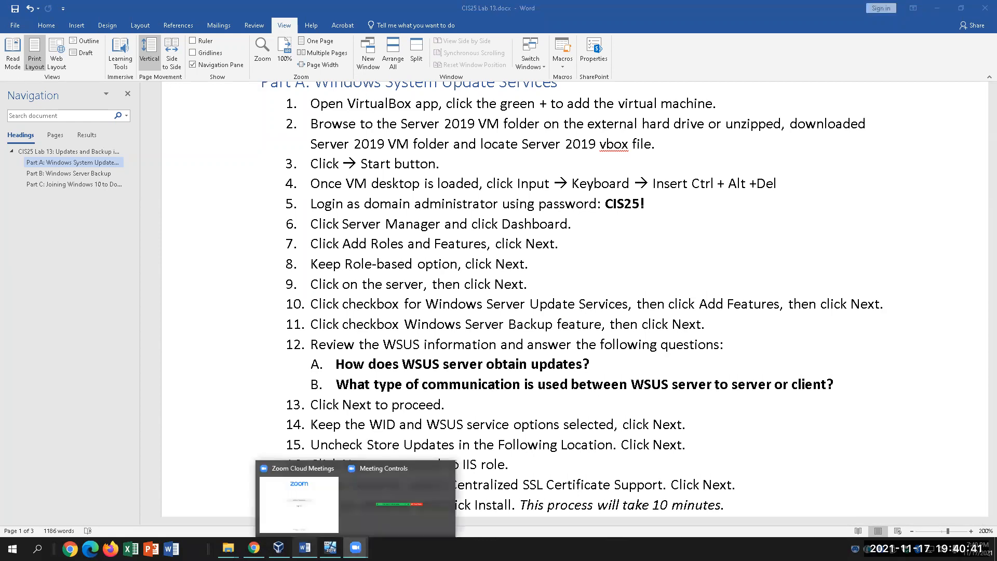
left_click(331, 547)
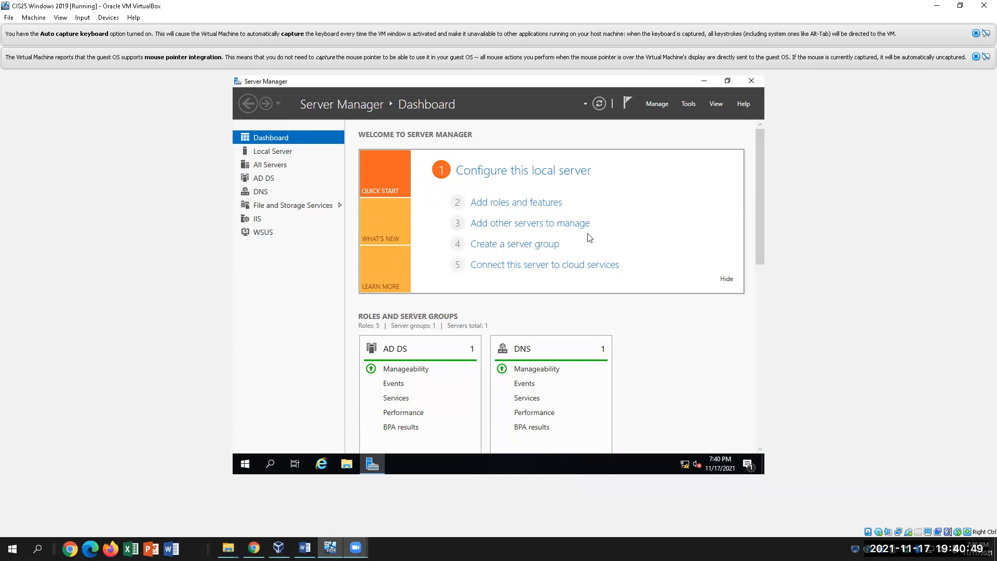
Advance the Add Roles and Features Wizard with role-based installation on the local server to Server Roles, then return to Word
left_click(537, 203)
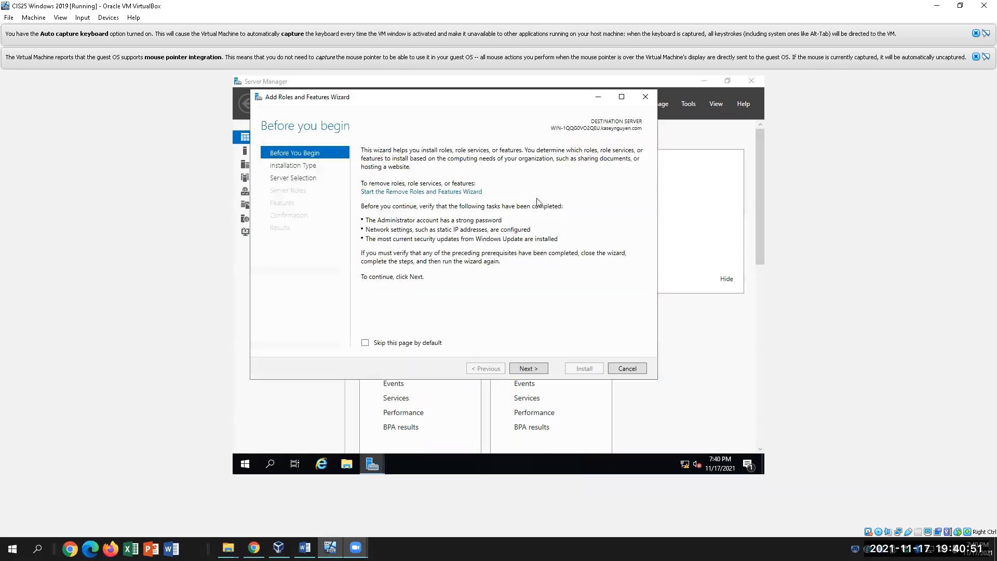
left_click(533, 369)
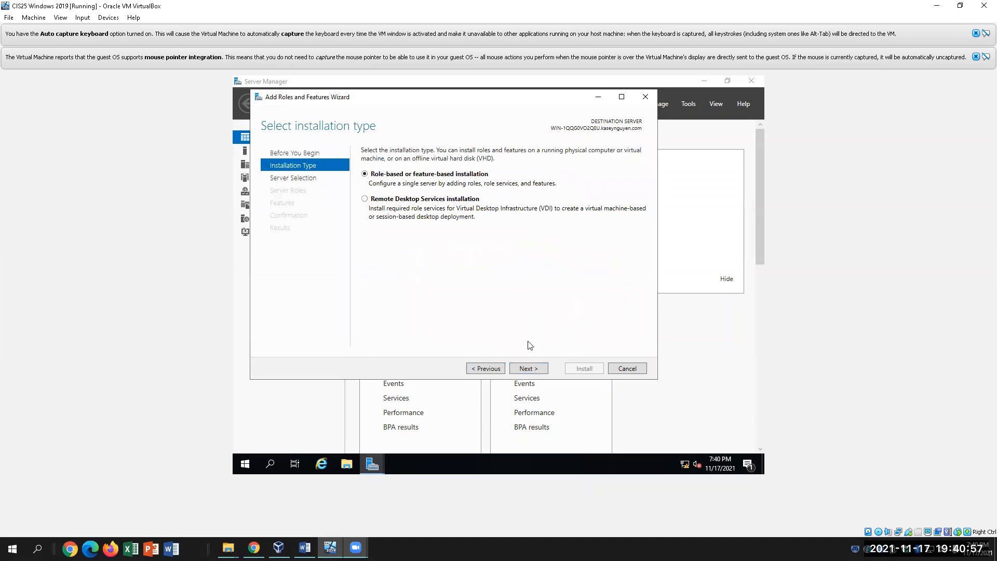
left_click(522, 370)
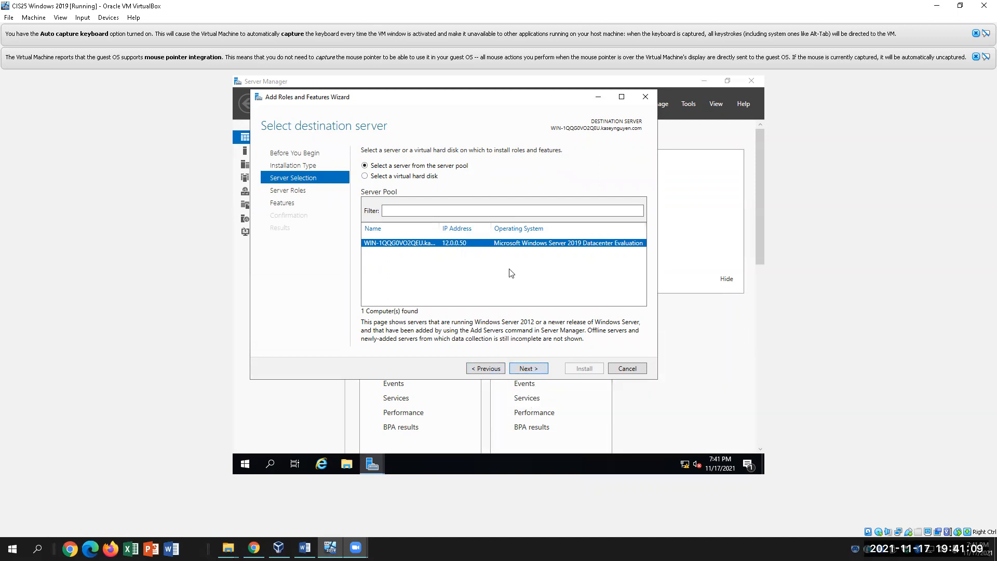
left_click(529, 367)
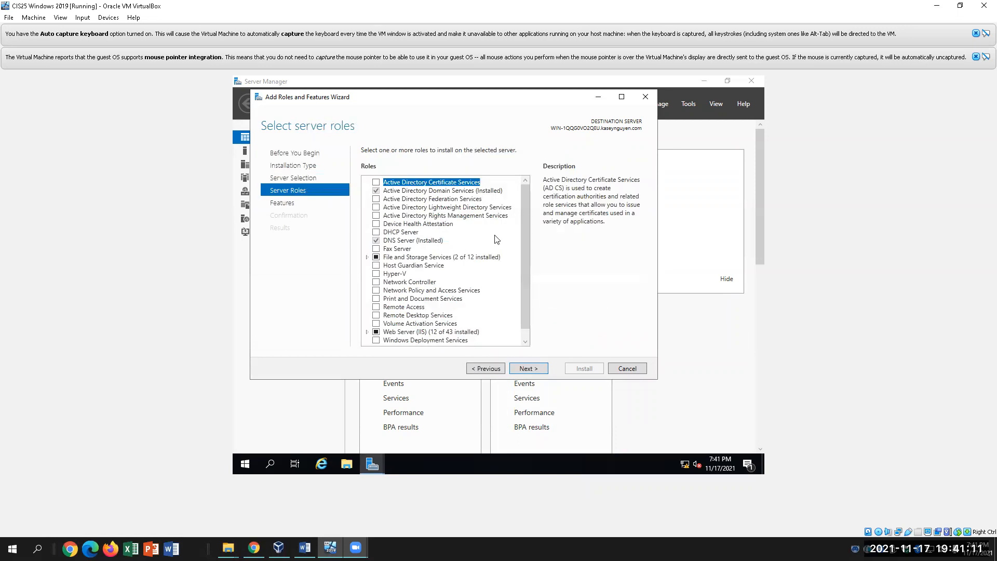
scroll(508, 268, "down", 1)
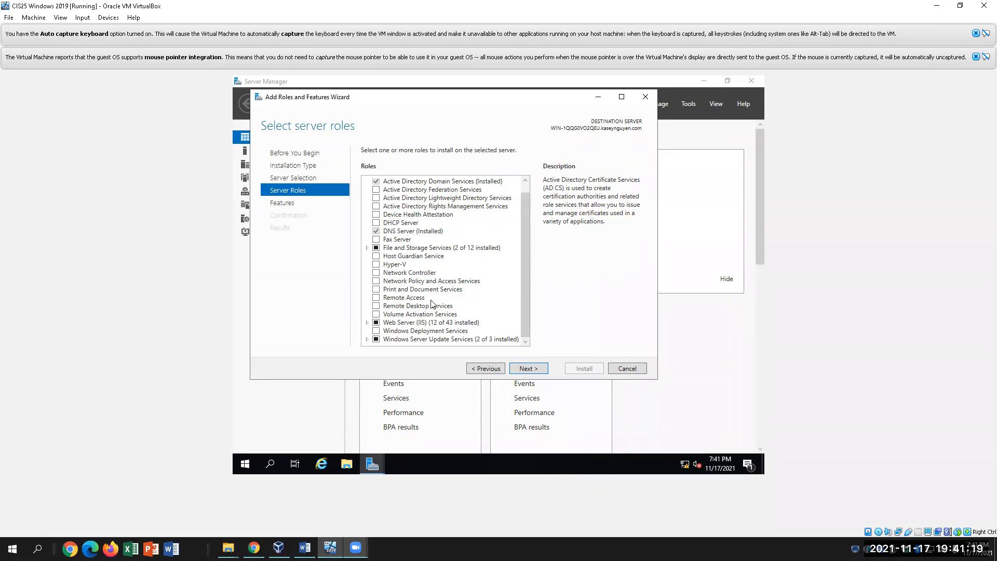
left_click(305, 548)
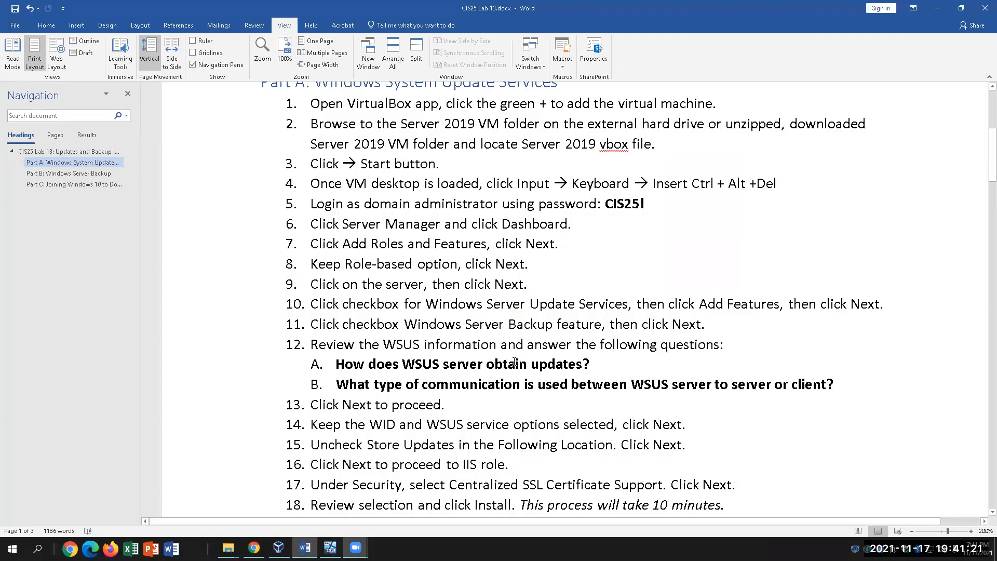
Highlight 'Windows Server Update Services' in step 10, then return to the VM's roles wizard
left_click_drag(440, 304, 628, 304)
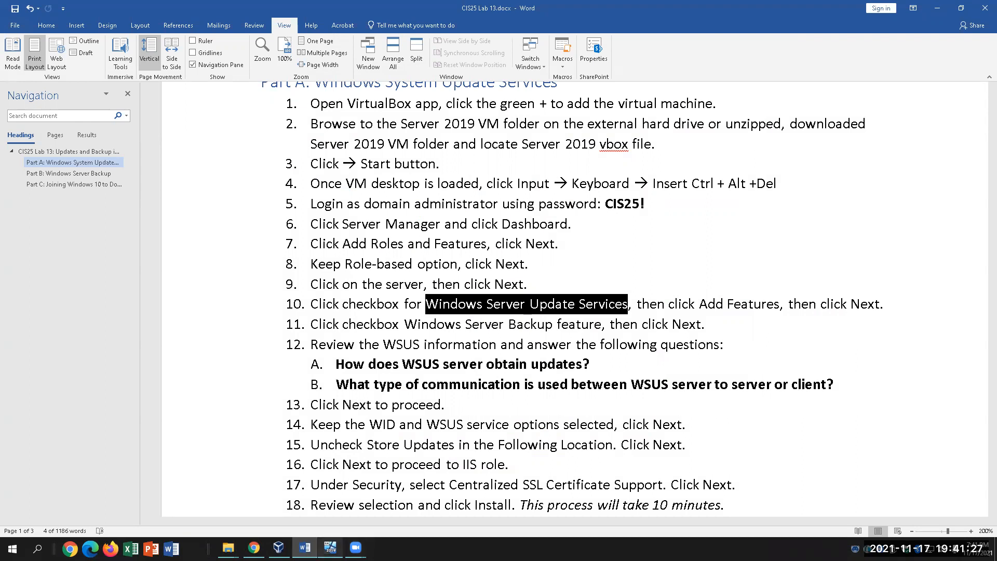
key("alt+Tab")
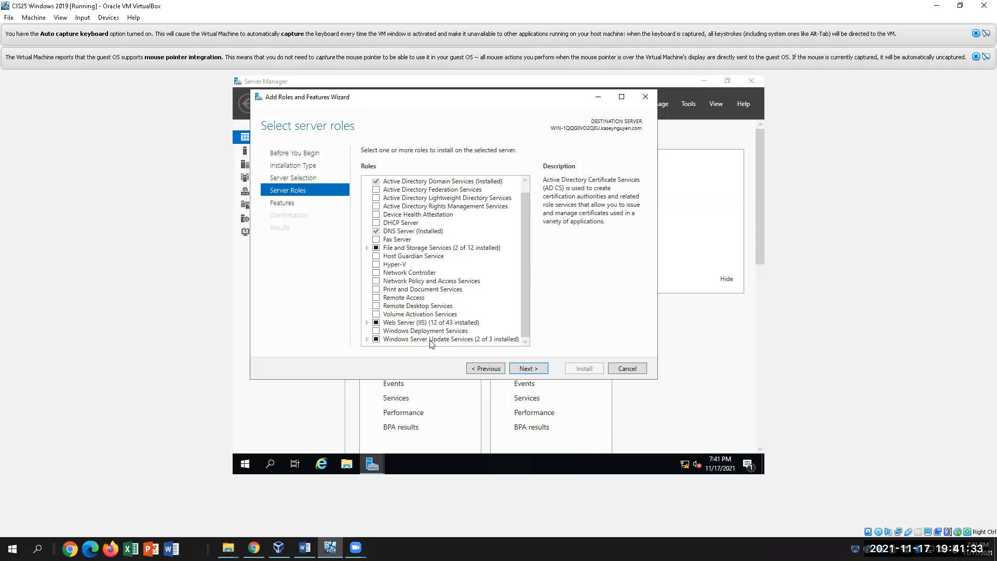
Expand the Windows Server Update Services role, advance to Select features, then return to the Lab 13 document
left_click(367, 340)
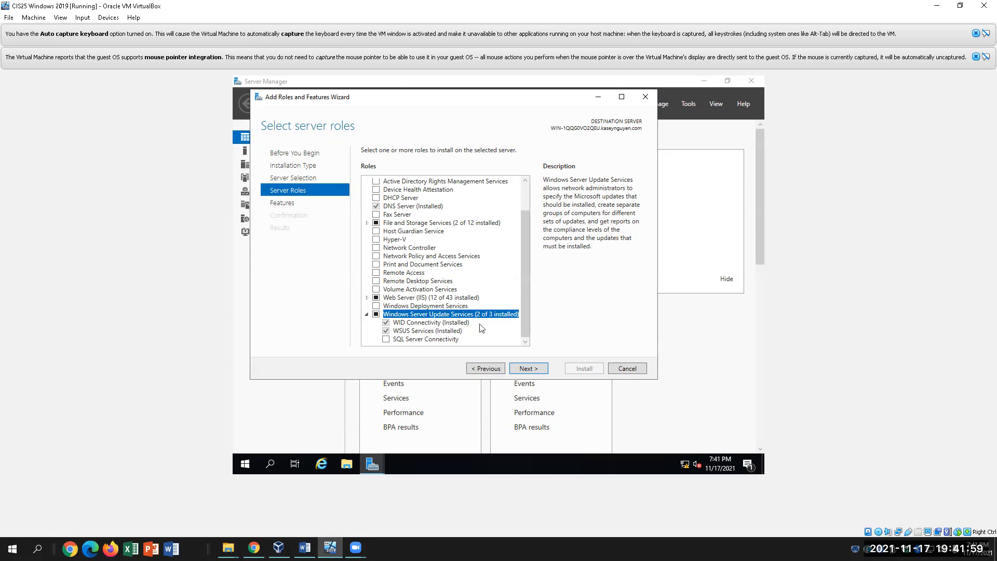
left_click(522, 369)
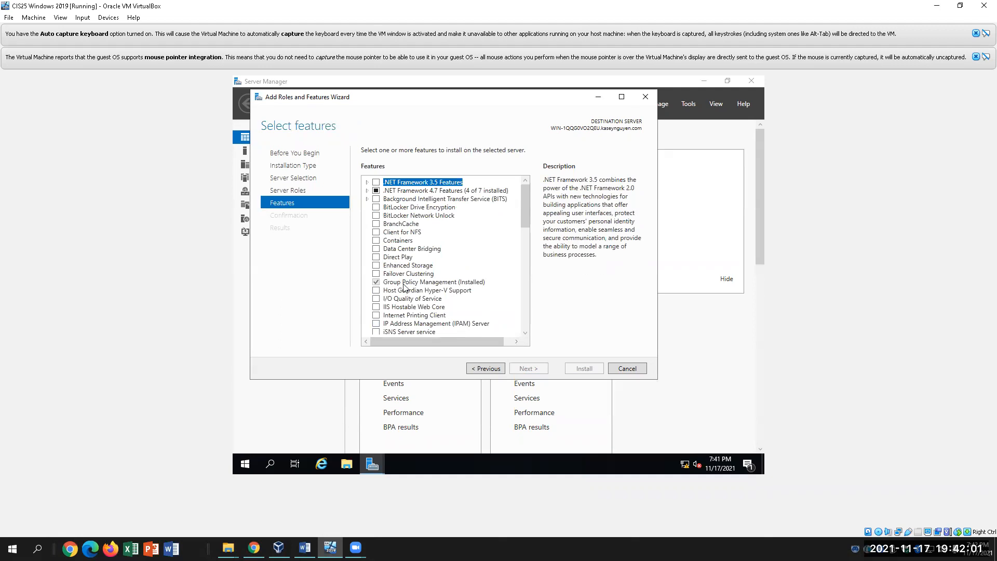
left_click(305, 547)
left_click(530, 325)
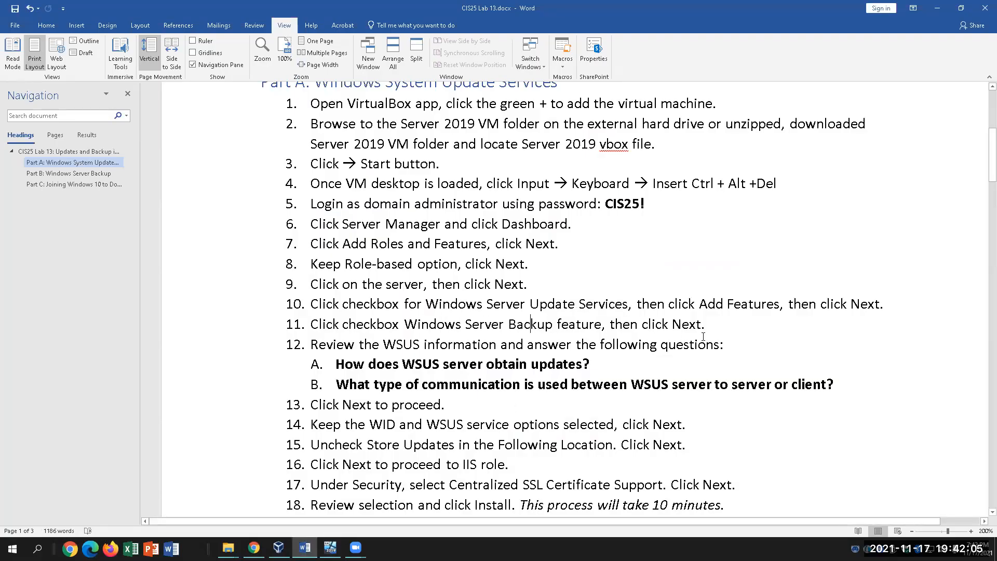
Read down to the WSUS questions, place the cursor after question A, then return to the VM
scroll(703, 337, "down", 1)
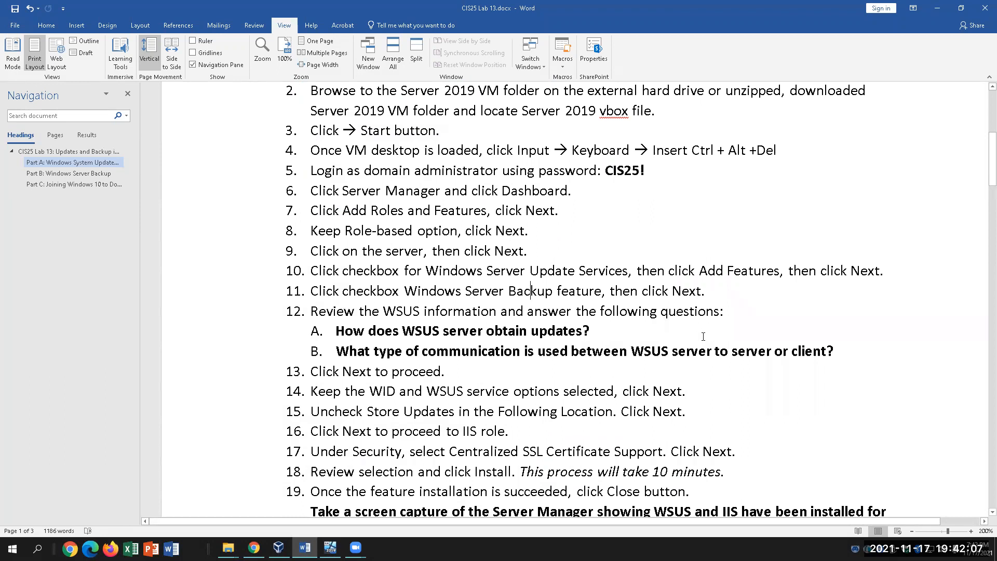
scroll(625, 340, "down", 1)
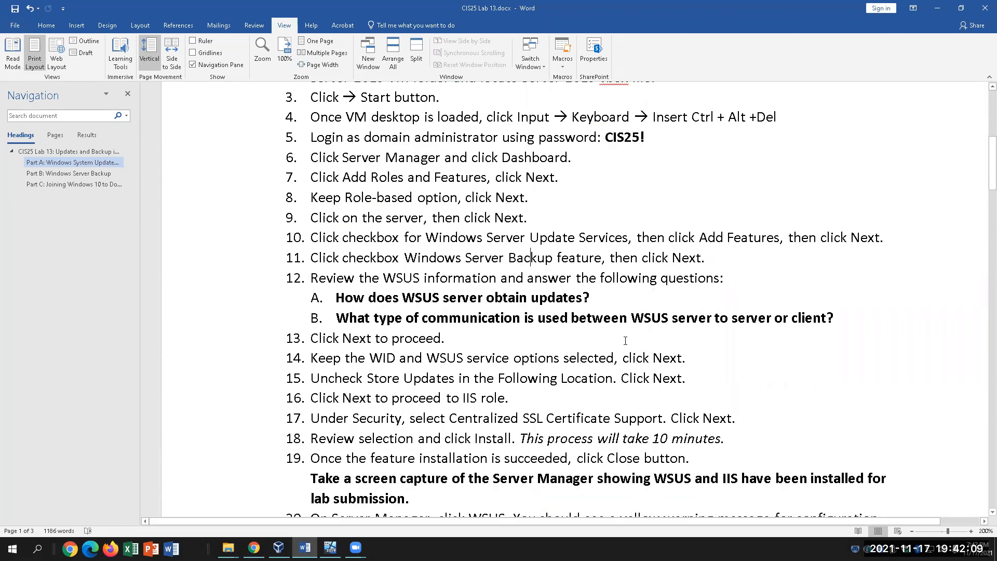
left_click(608, 294)
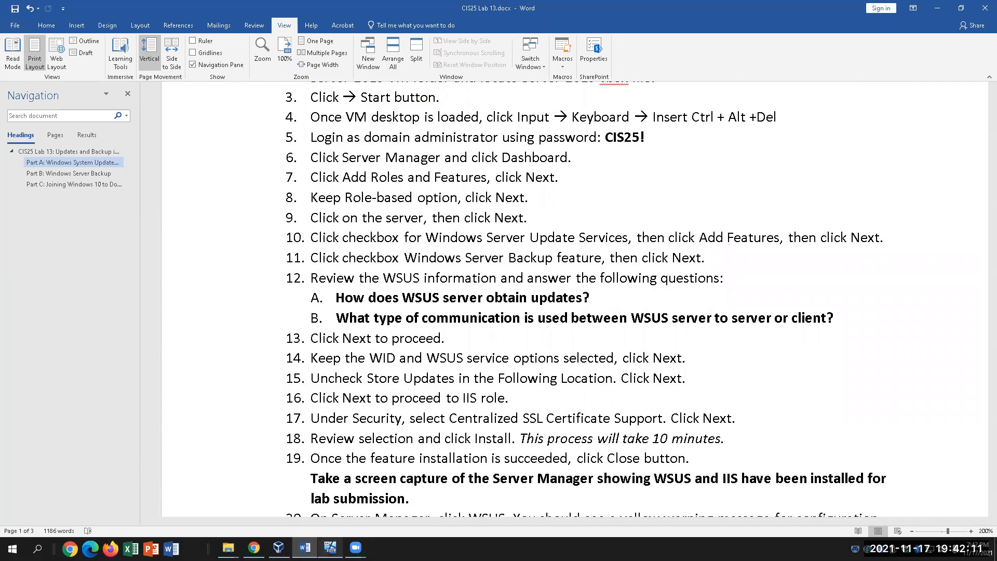
key("alt+Tab")
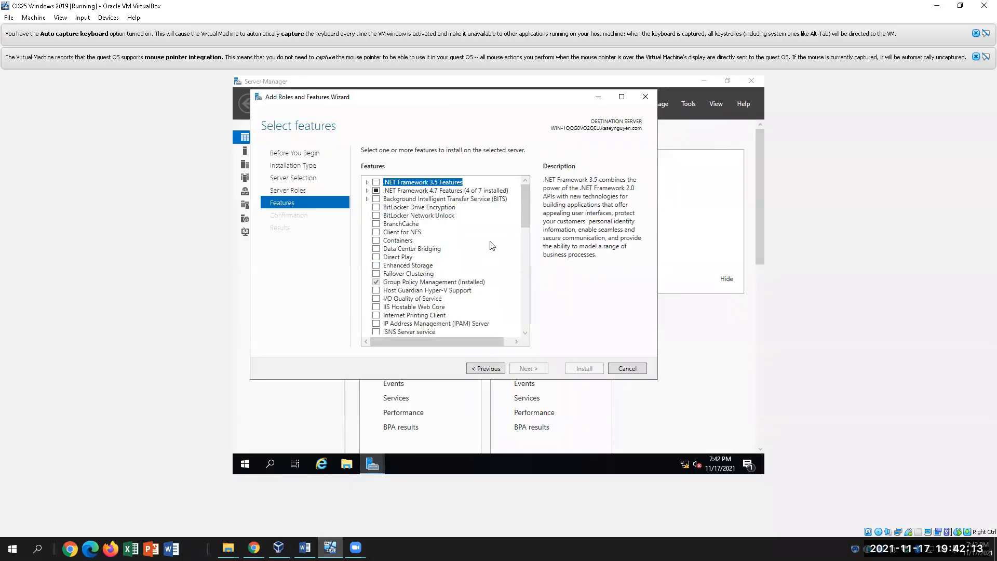
Scroll through the Features list, then minimize the wizard to show the Server Manager Dashboard
left_click_drag(528, 203, 531, 314)
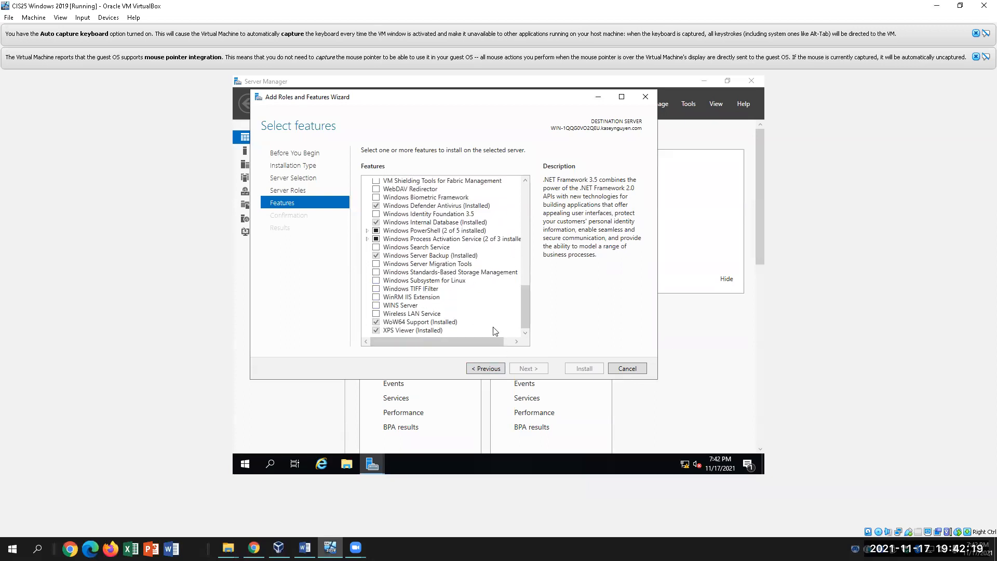
scroll(477, 307, "up", 1)
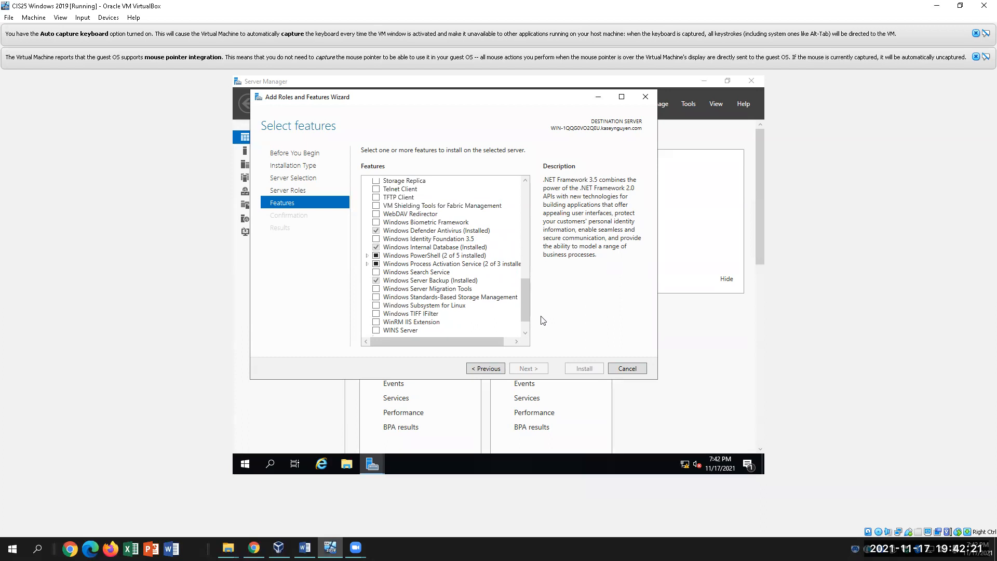
scroll(525, 309, "up", 3)
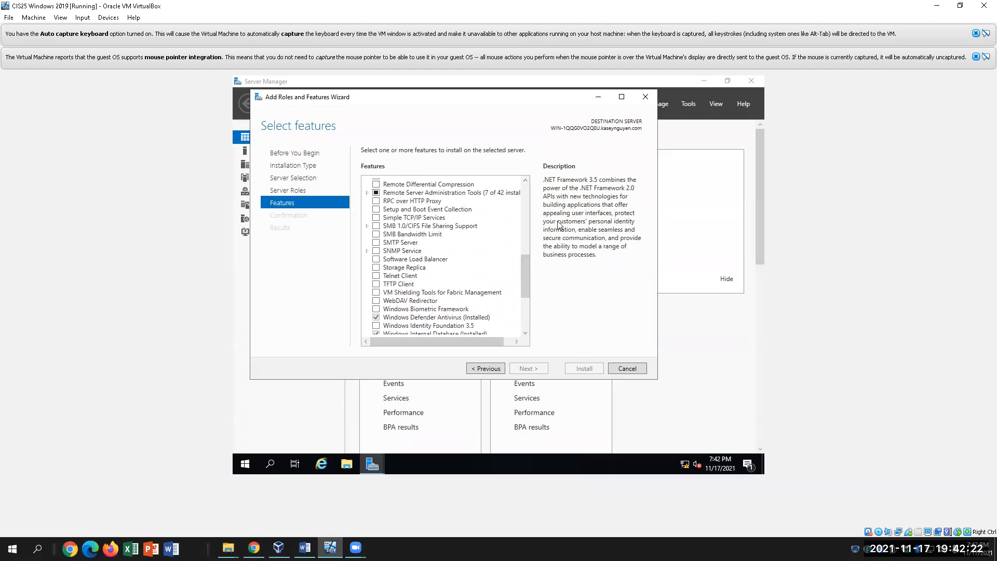
left_click(599, 98)
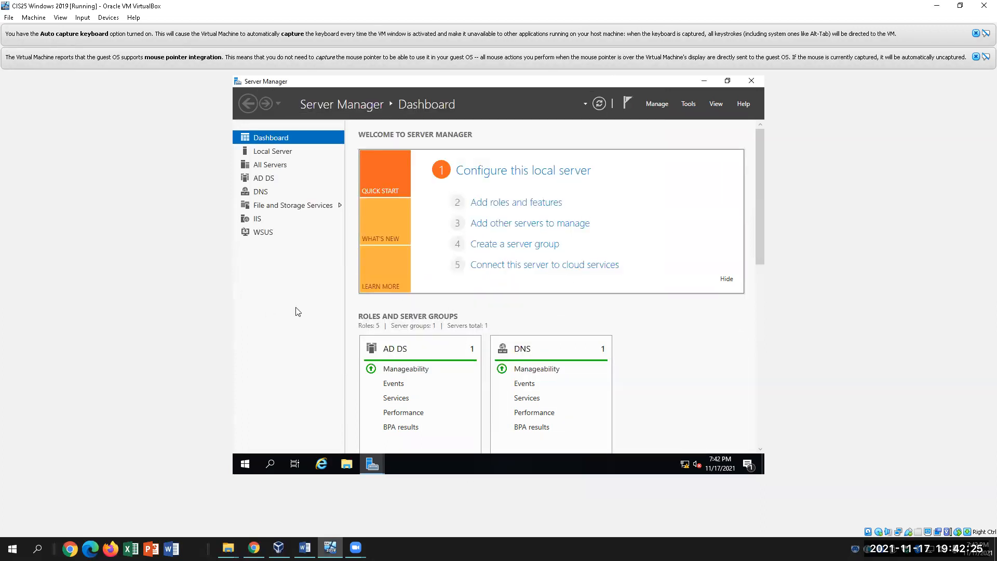
Open Manage > Remove Roles and Features and advance to the server roles page
scroll(352, 166, "down", 3)
scroll(352, 167, "down", 5)
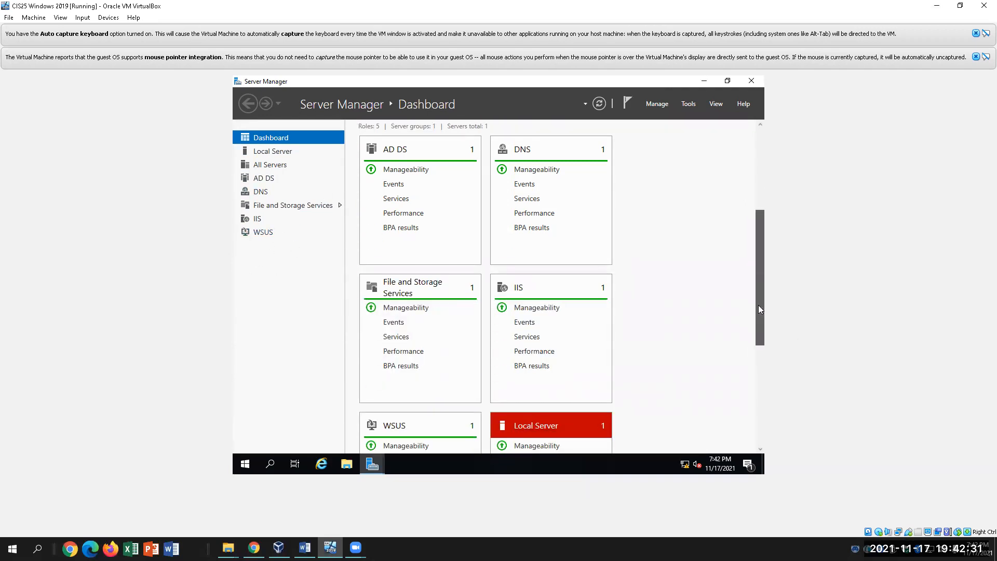
scroll(758, 304, "up", 8)
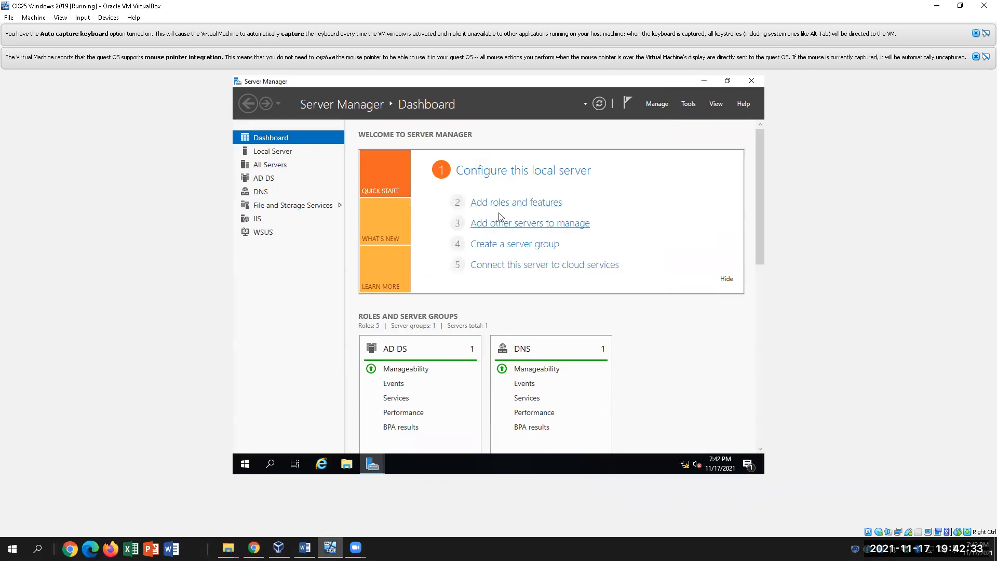
left_click(662, 107)
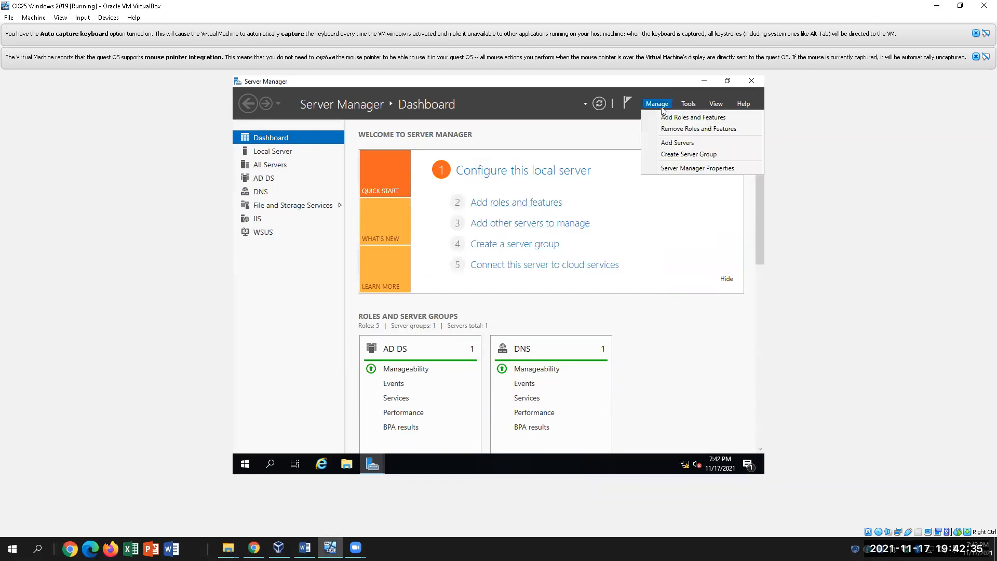
left_click(672, 128)
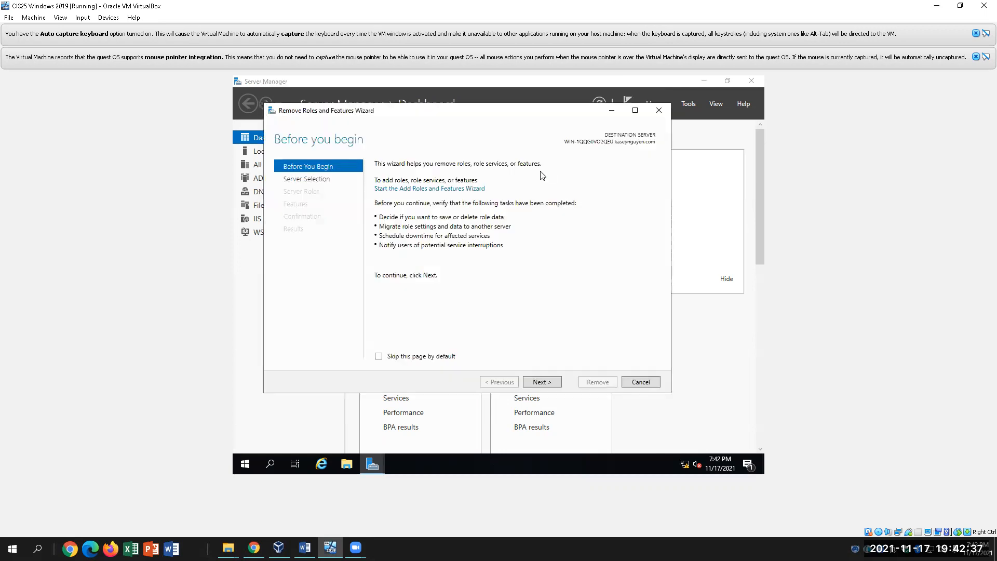
left_click(541, 382)
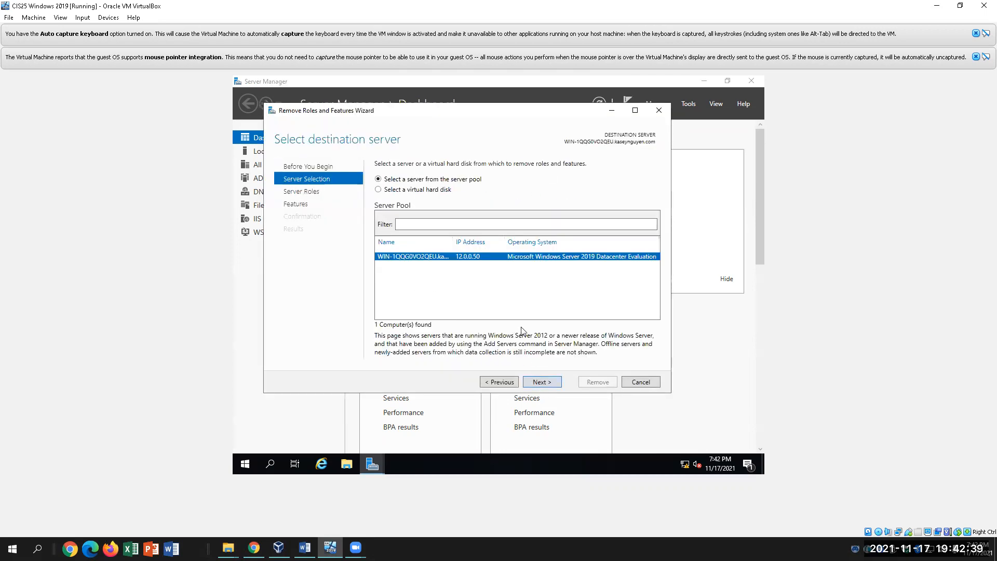
left_click(547, 386)
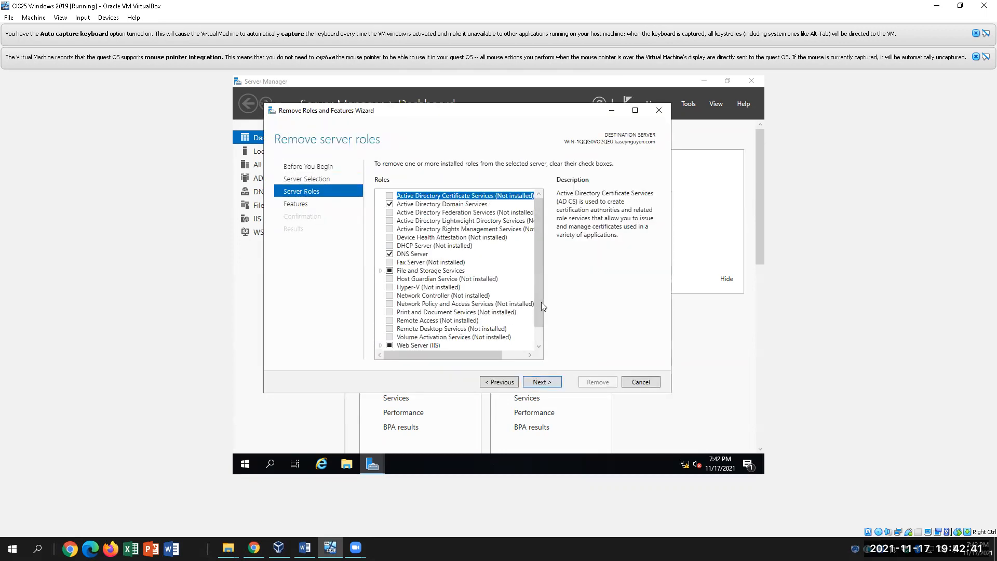
Uncheck Windows Server Update Services with its management tools, start the removal, and return to the lab document
left_click_drag(541, 301, 542, 356)
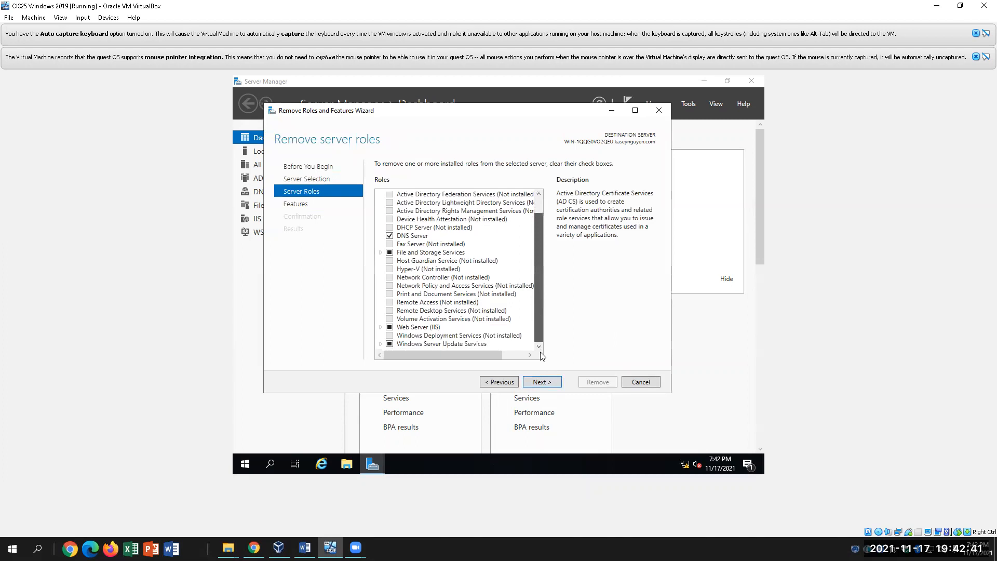
left_click(434, 344)
left_click(389, 344)
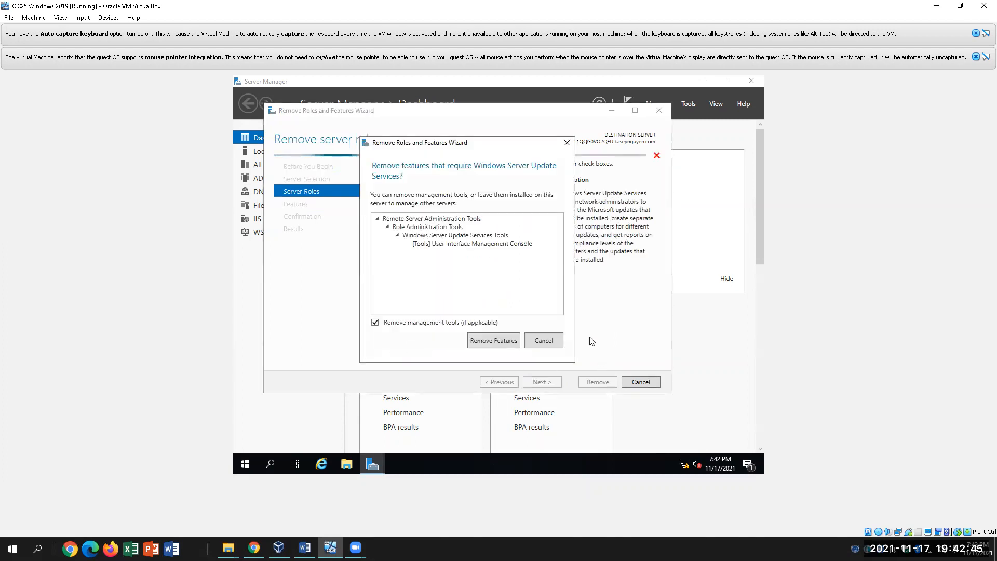
left_click(488, 342)
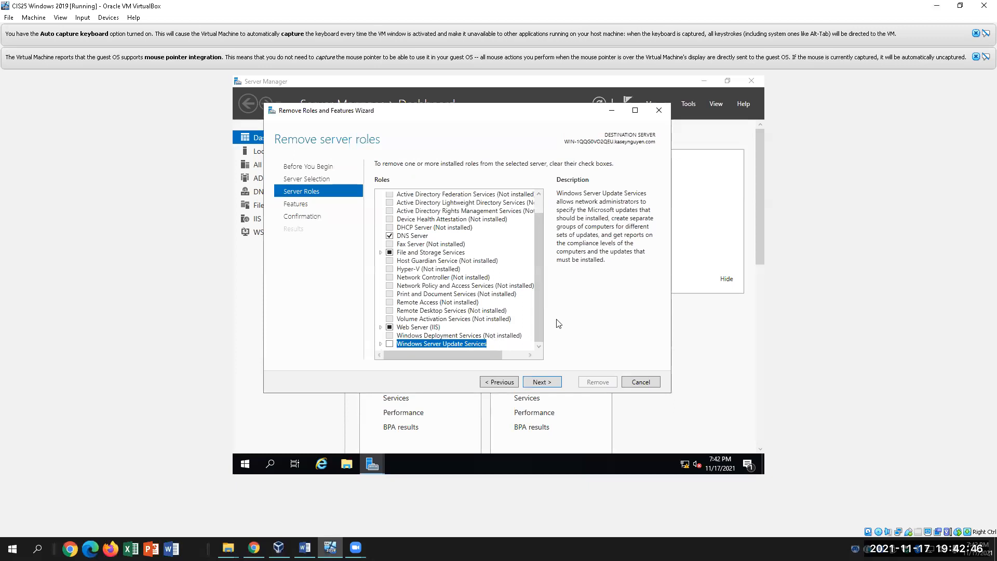
left_click(538, 383)
left_click(538, 380)
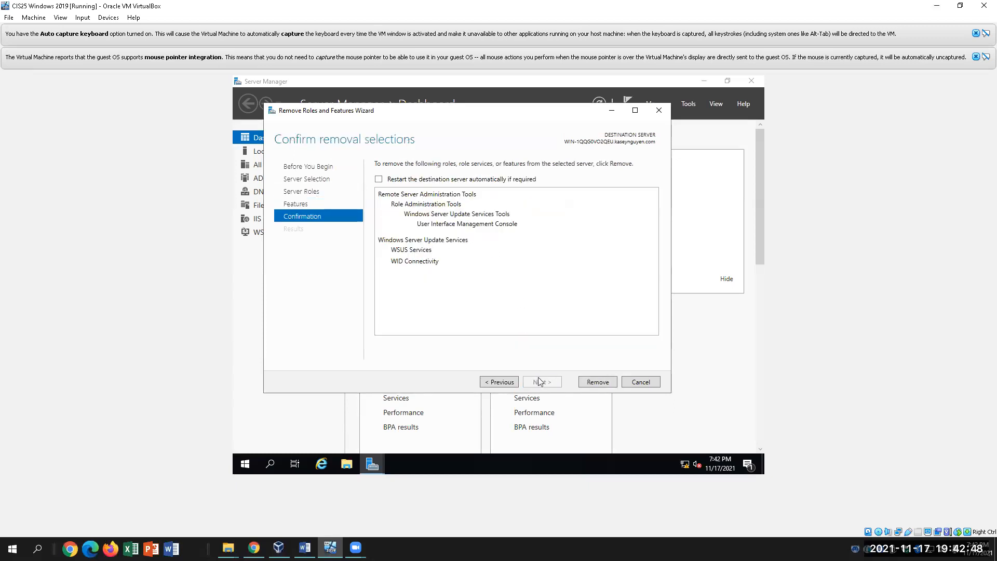
left_click(595, 383)
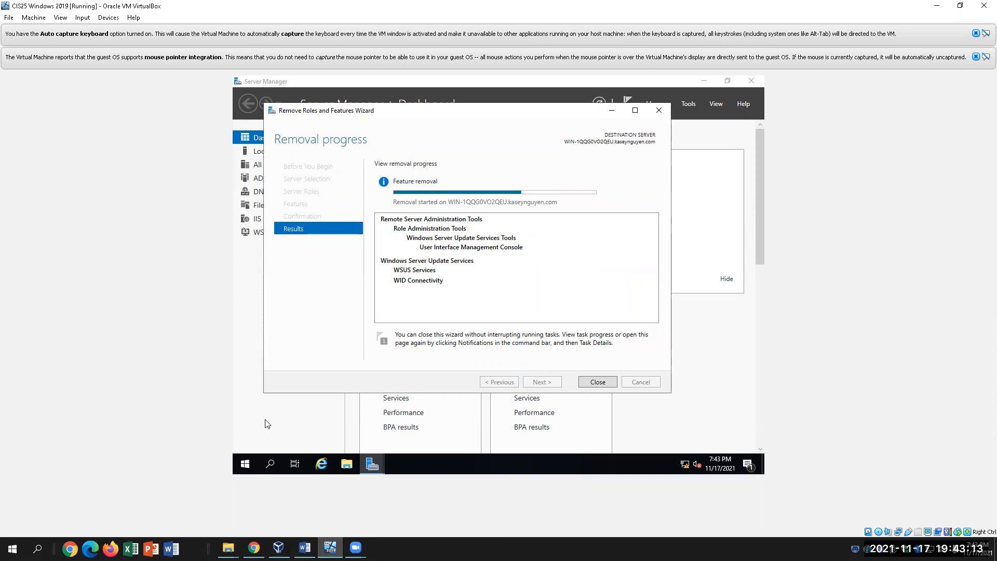
left_click(305, 548)
Reread step 12's WSUS questions in the Lab 13 document, then switch back to the VM
scroll(492, 451, "down", 1)
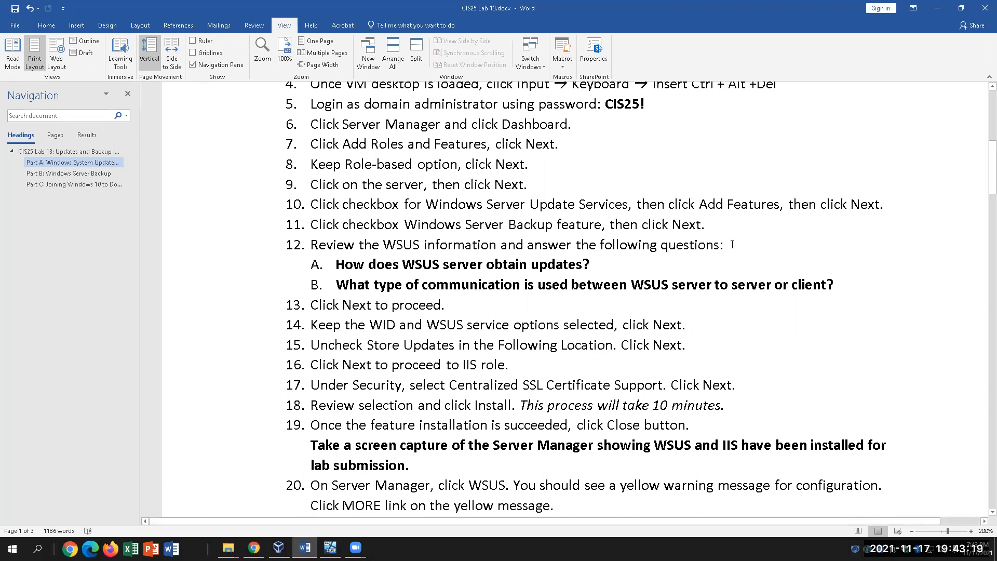
left_click_drag(737, 243, 311, 244)
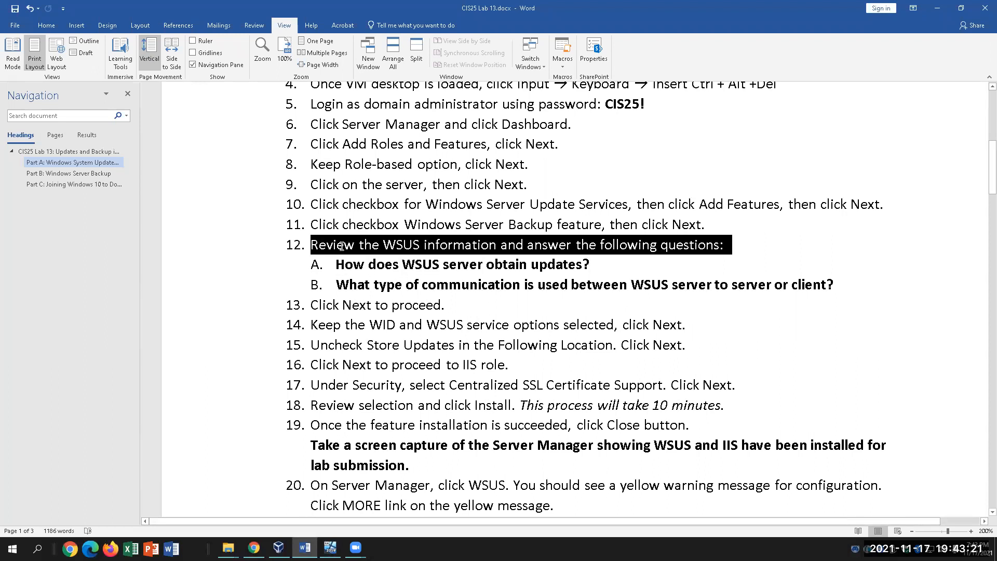
left_click(602, 264)
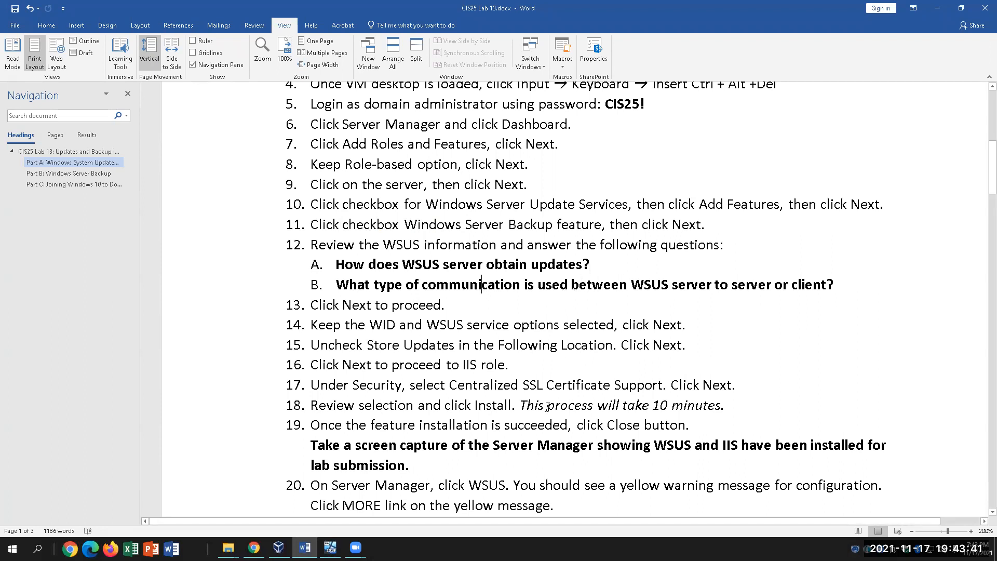
left_click(331, 547)
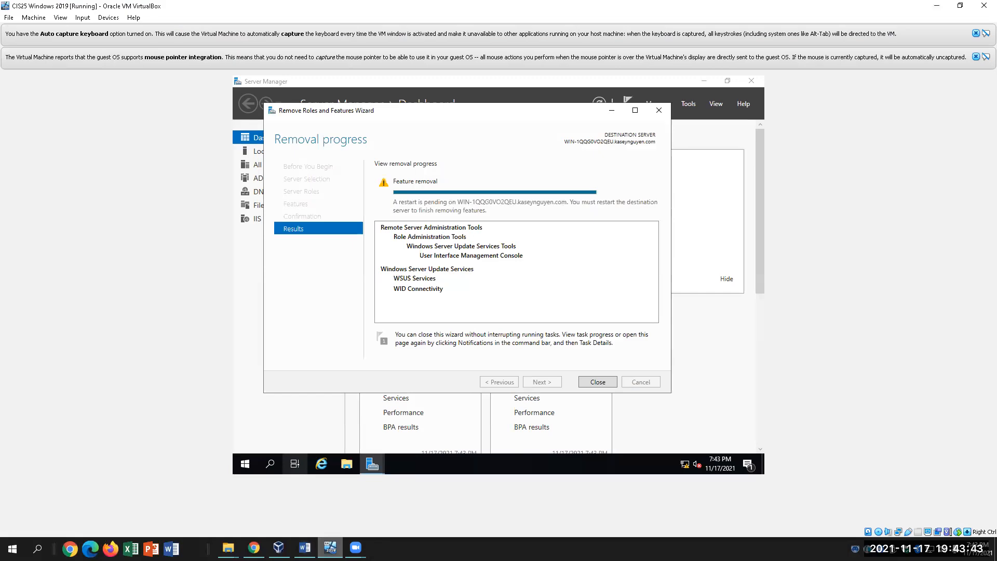
Close the removal wizard and start Add Roles and Features, advancing with role-based installation to server roles
left_click(598, 382)
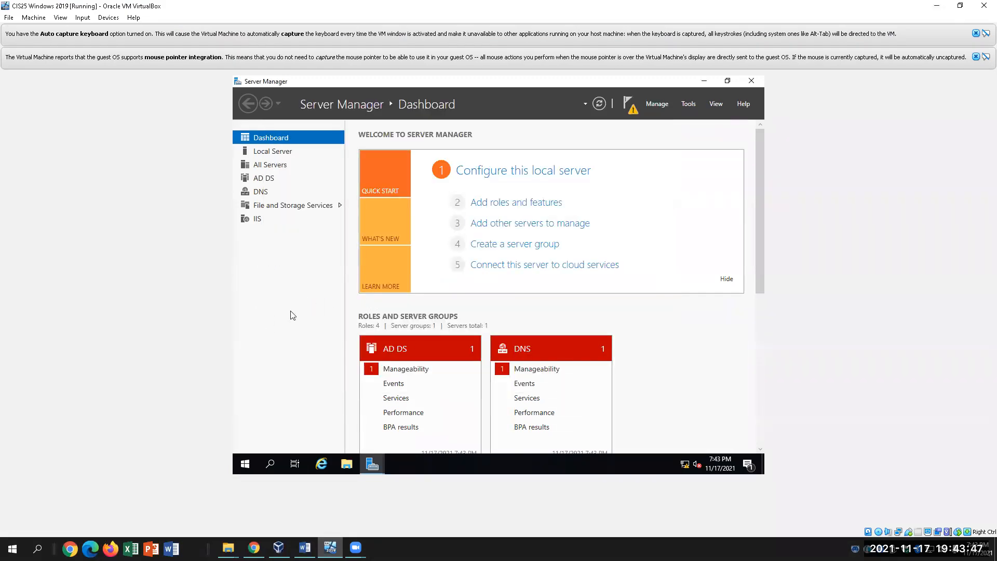
left_click(476, 202)
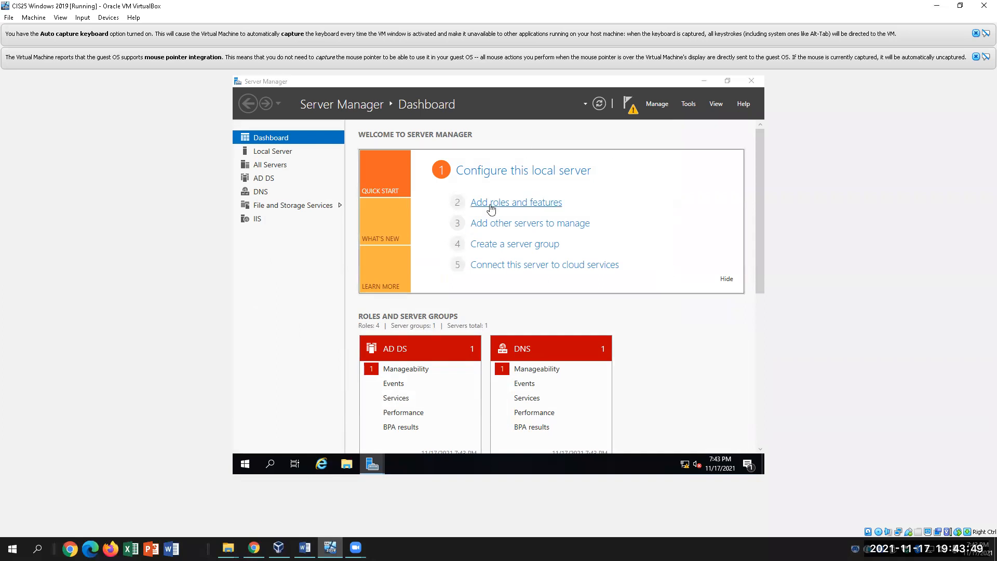
left_click(574, 421)
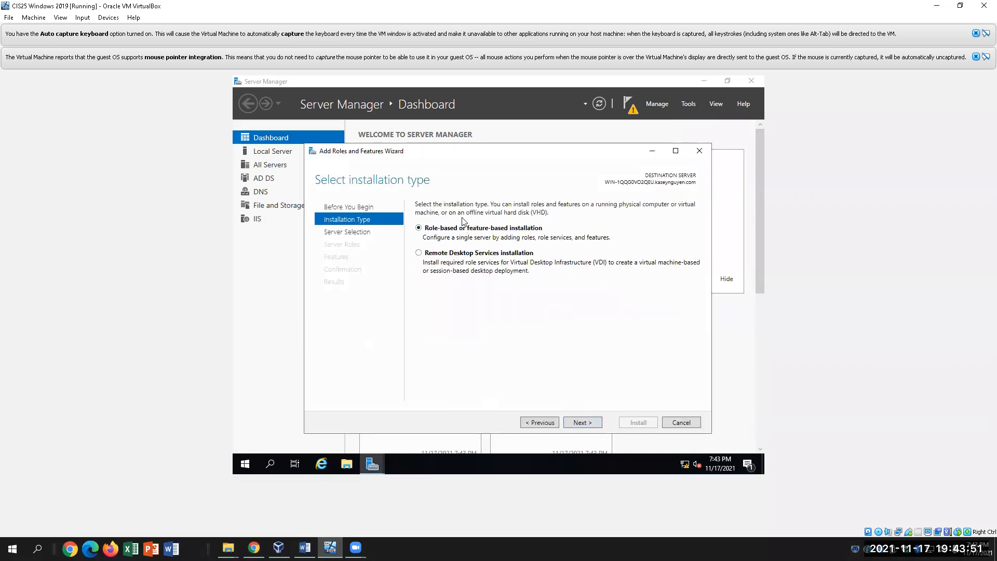
left_click(574, 423)
left_click(576, 423)
scroll(478, 327, "down", 1)
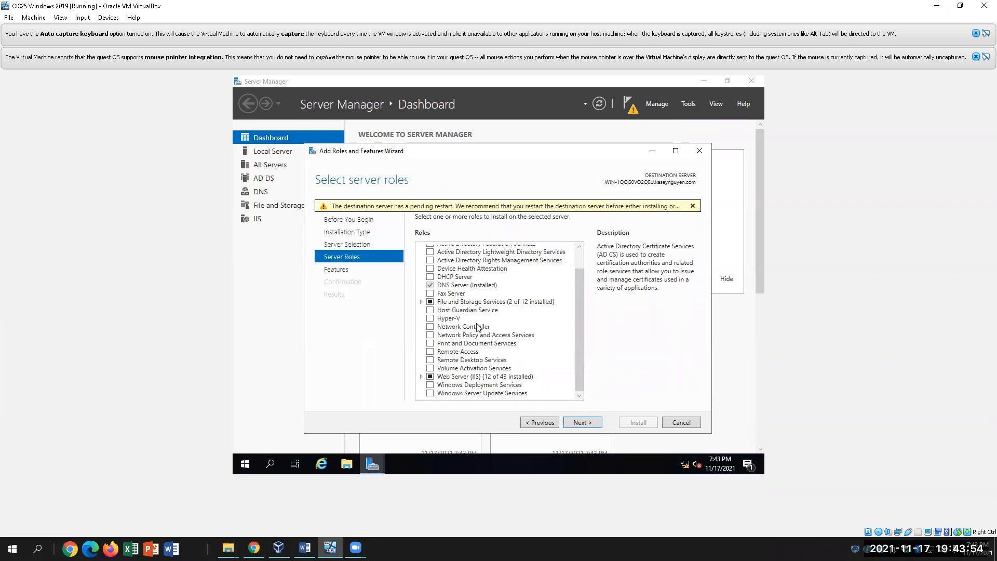
Tick Windows Server Update Services with its management tools and advance to the WSUS information page
left_click(445, 395)
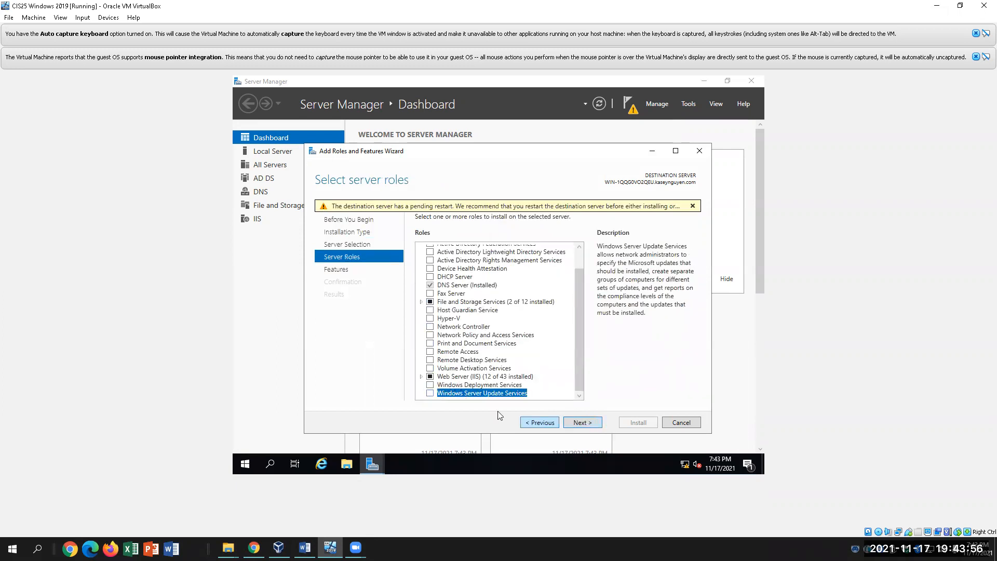
left_click(430, 393)
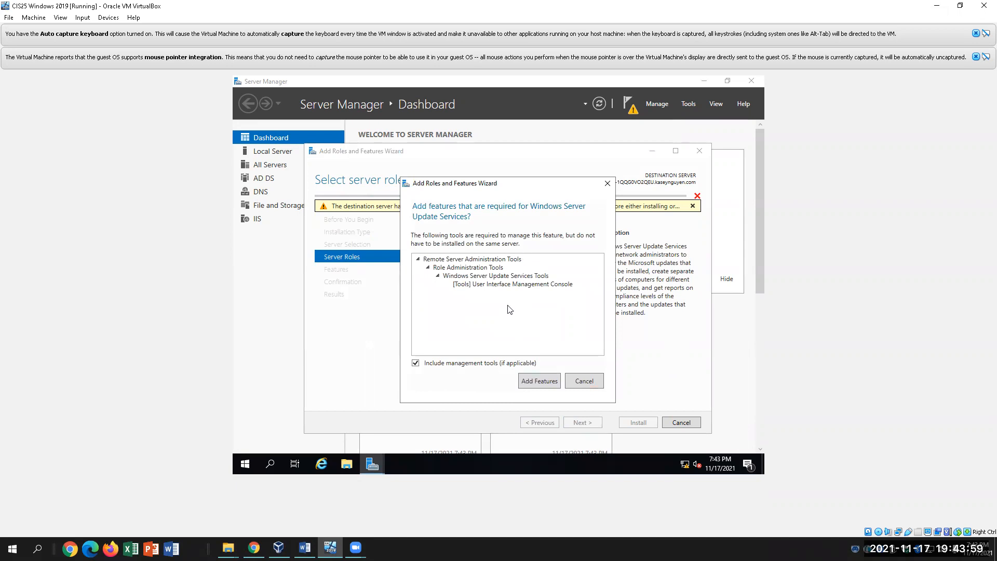
left_click(539, 380)
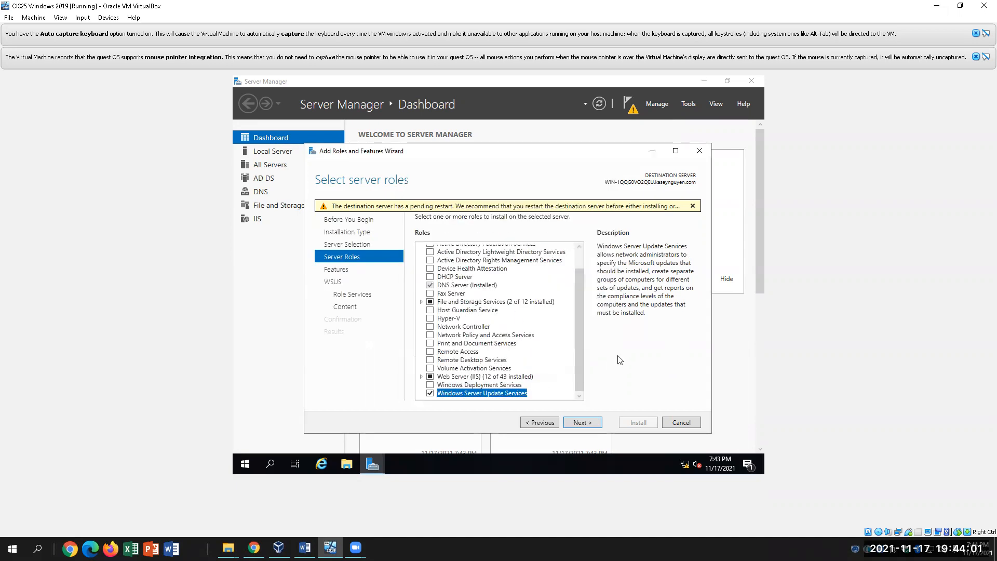
left_click(590, 421)
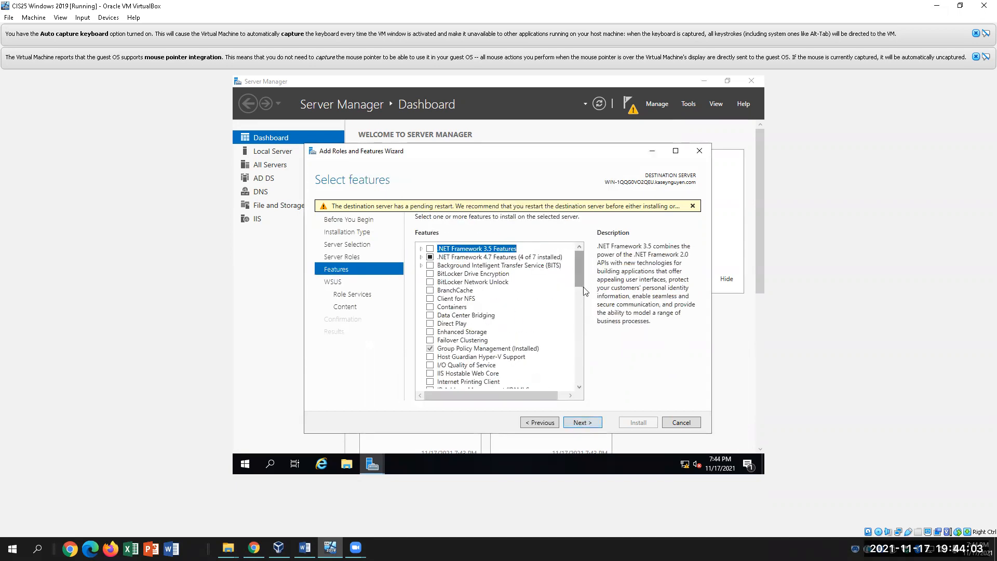
left_click(593, 425)
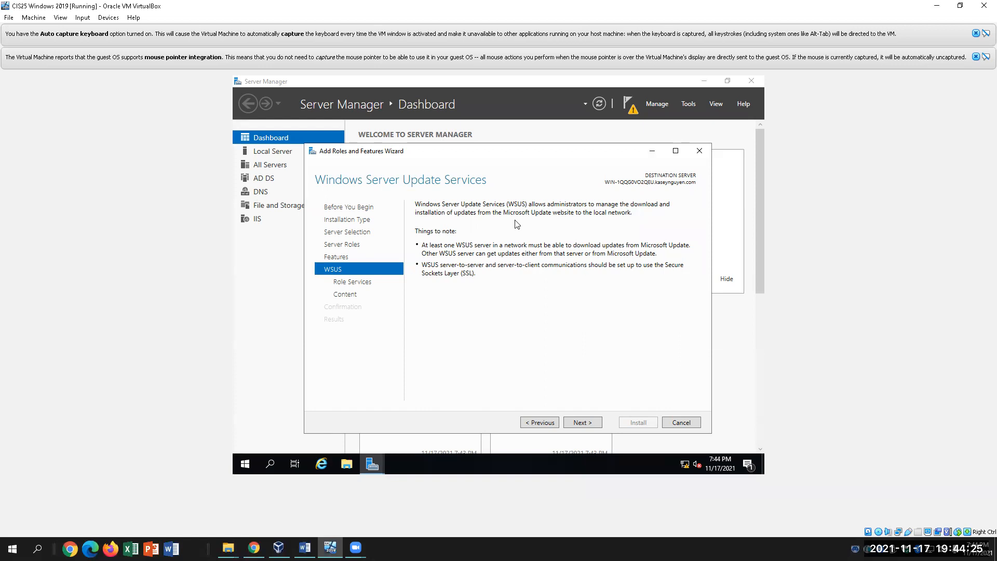
left_click(305, 548)
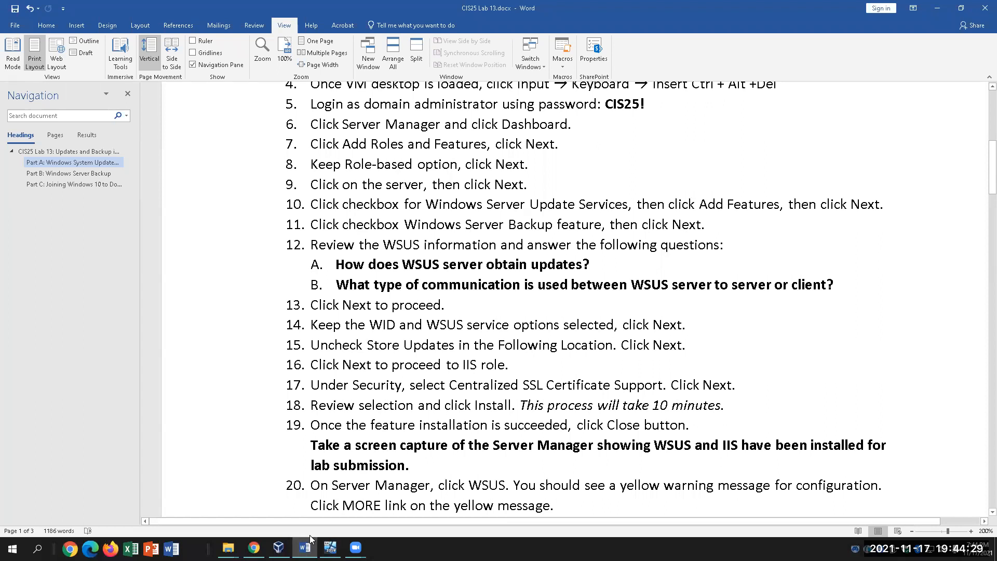
left_click(330, 547)
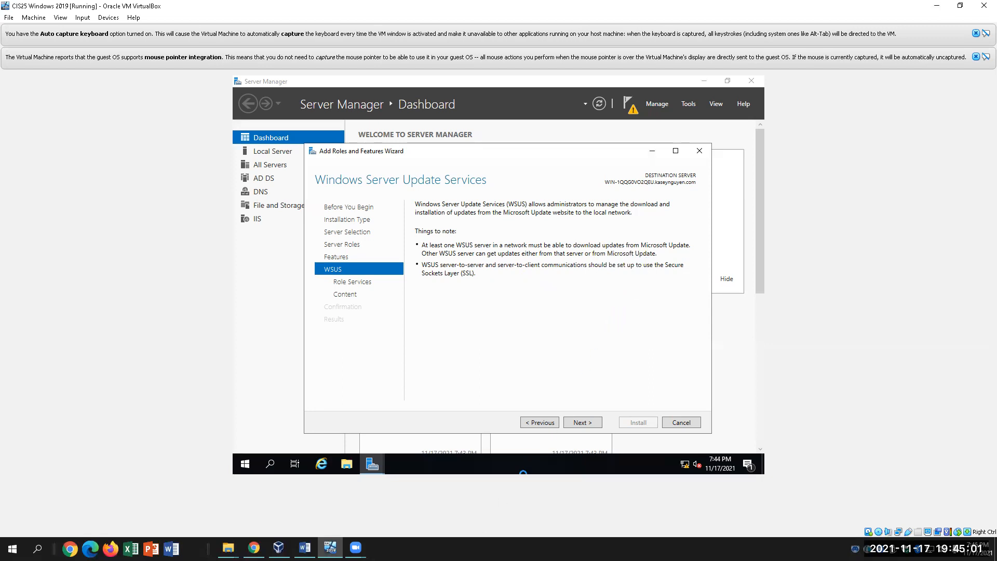
left_click(305, 548)
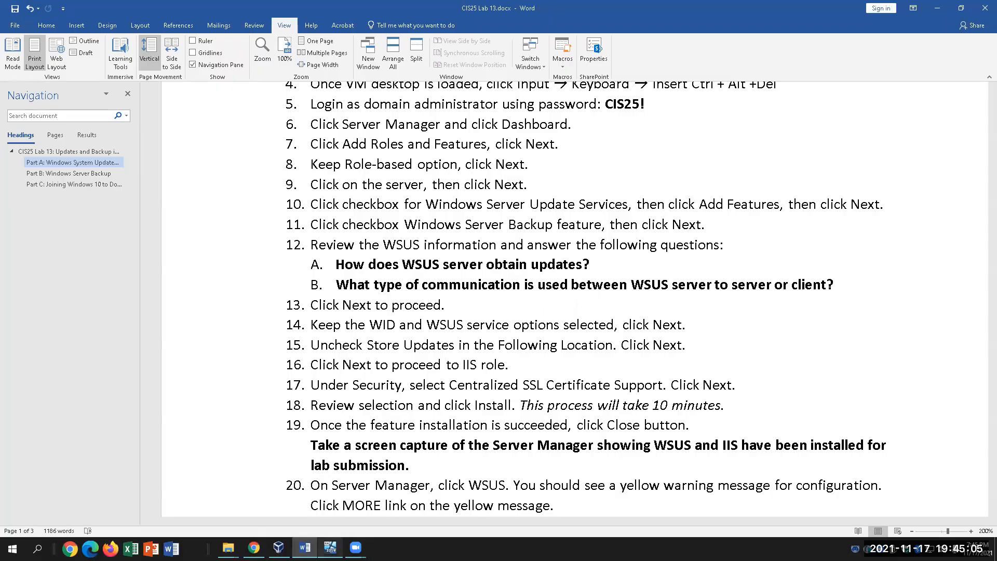
left_click(330, 548)
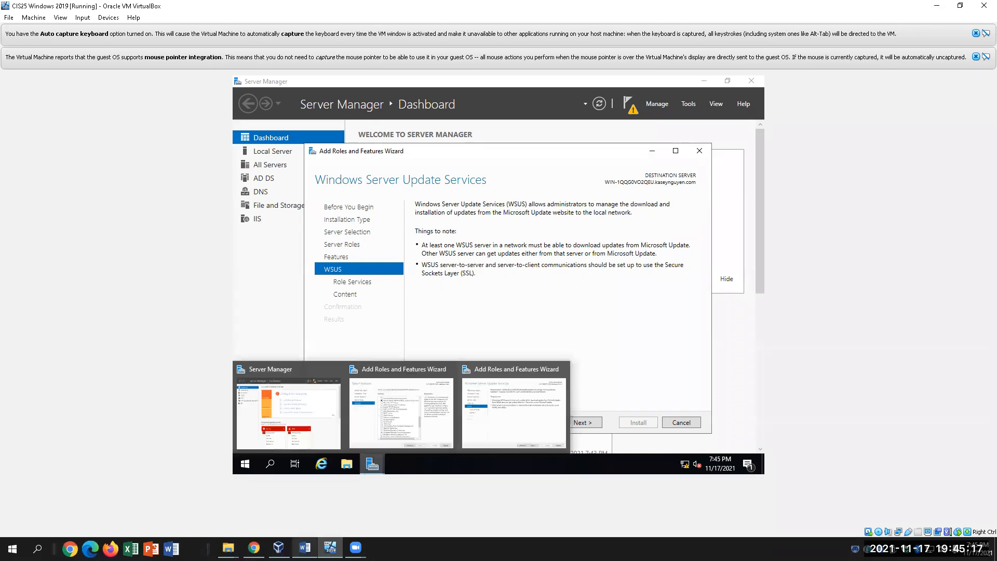
left_click(305, 548)
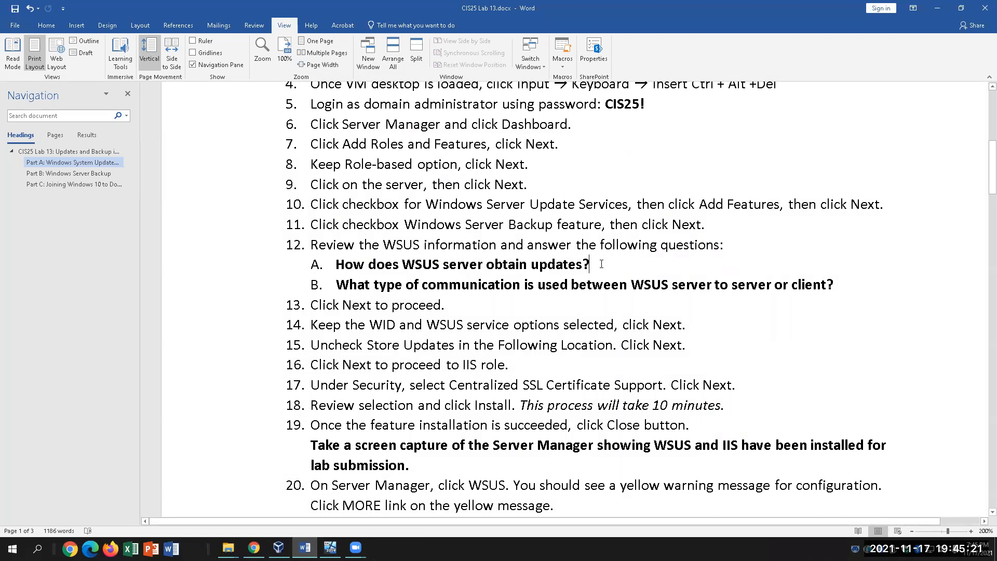
Answer A with 'Obtain update from MS Update or from other servers' and B with 'SSL (HTTPS)'
type("O")
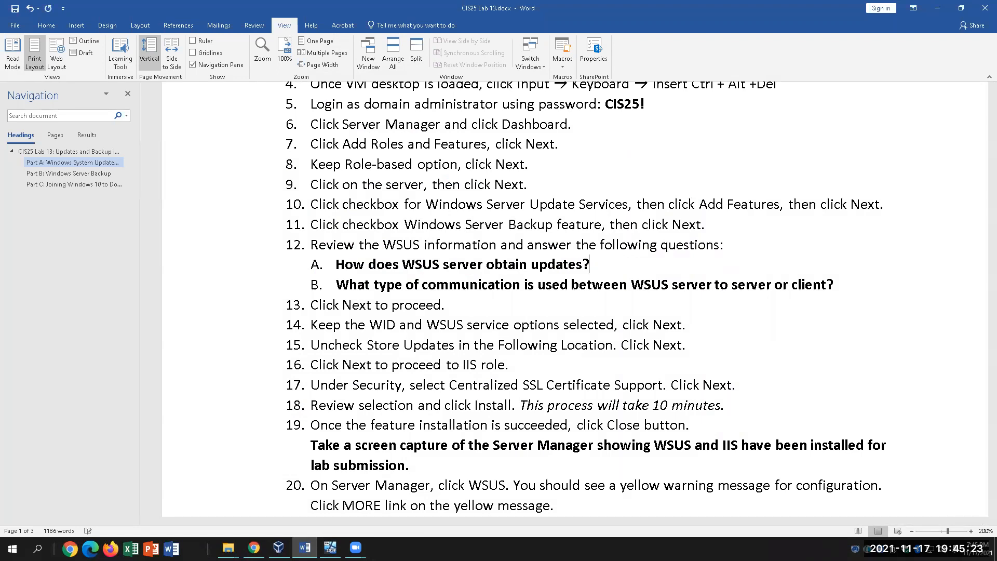
type("btain update from M")
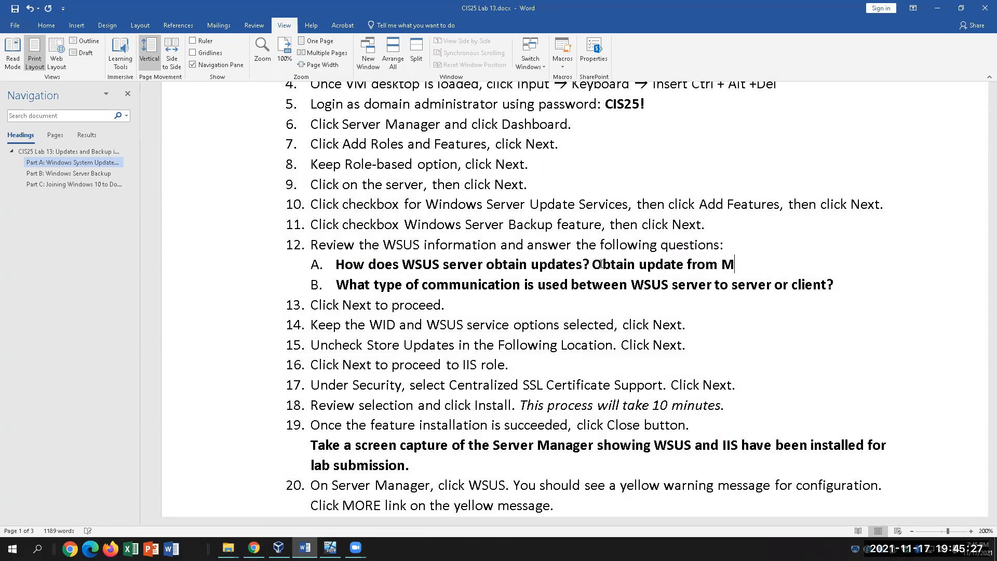
type("S Update or from ")
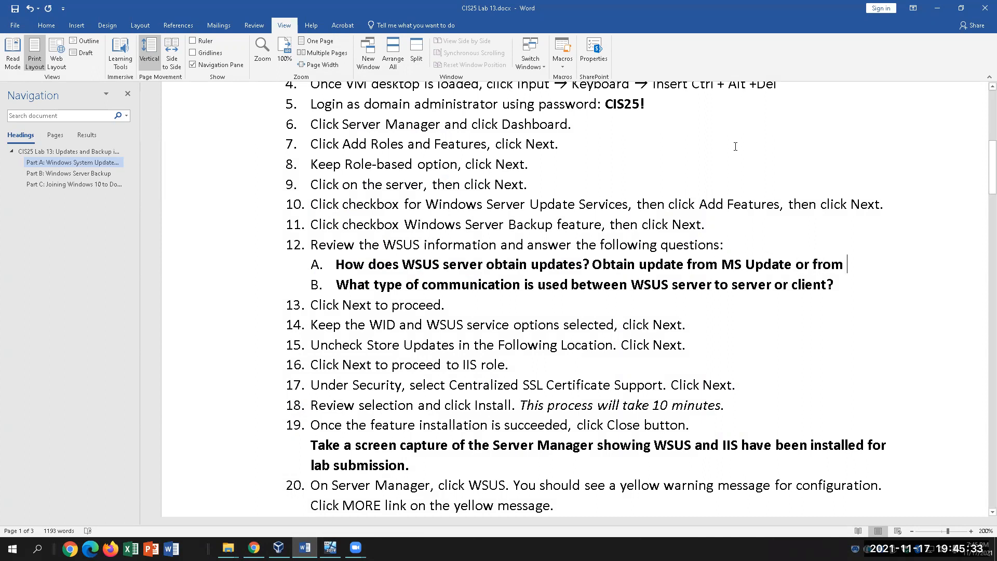
type("other servers")
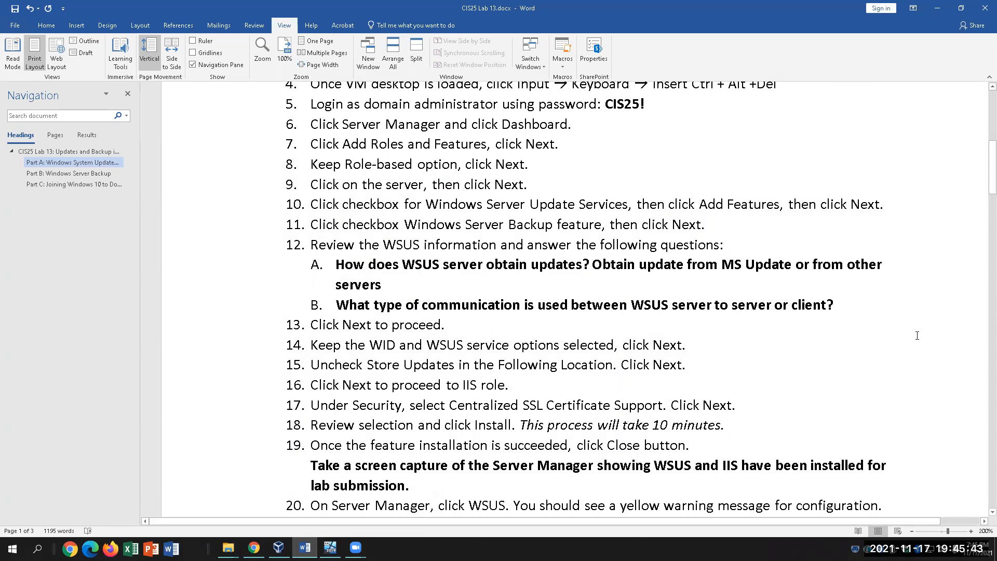
type("SSL")
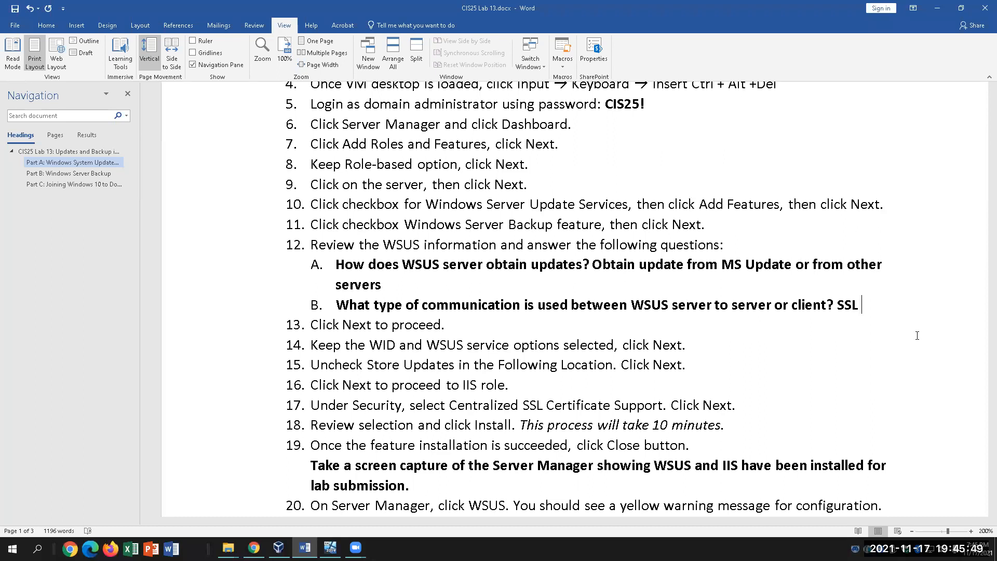
type(" (TT")
key("BackSpace")
key("BackSpace")
type("HTTPS)")
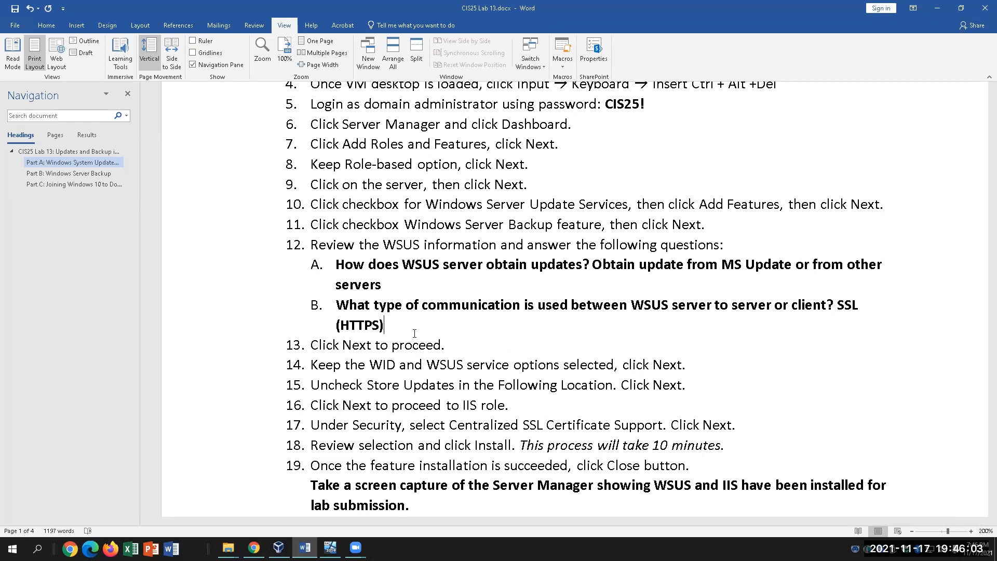
left_click_drag(838, 304, 859, 304)
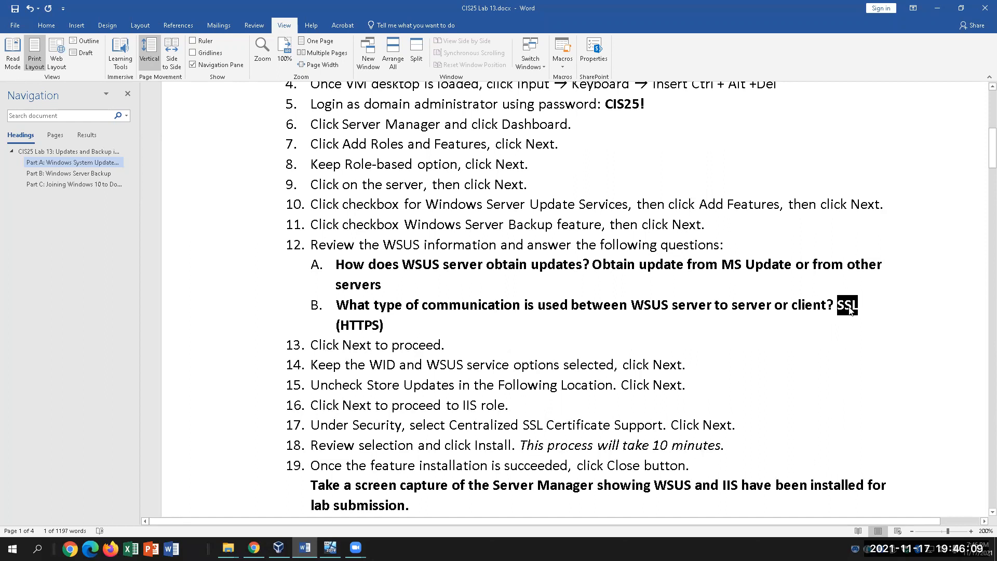
left_click(401, 327)
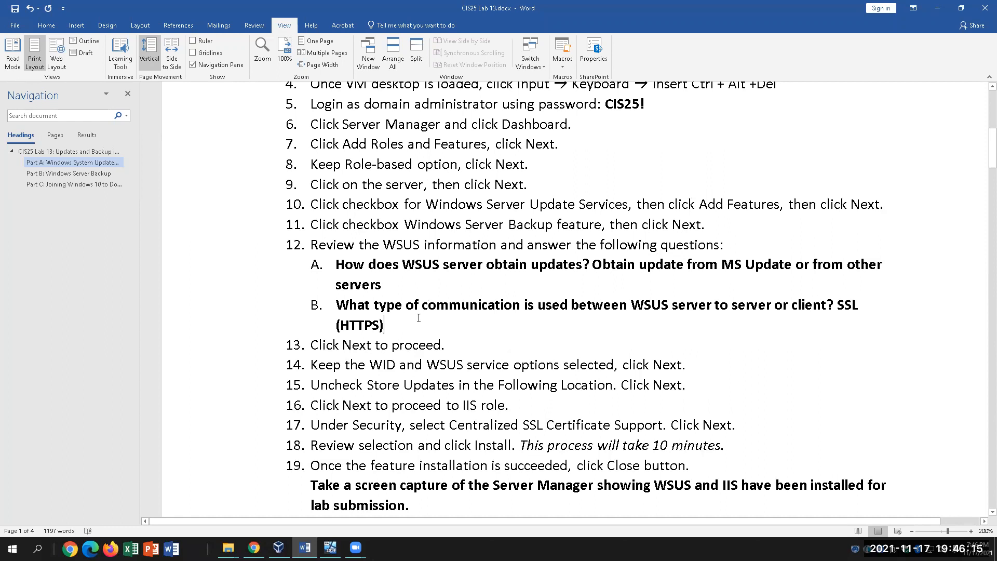
key("Down")
key("End")
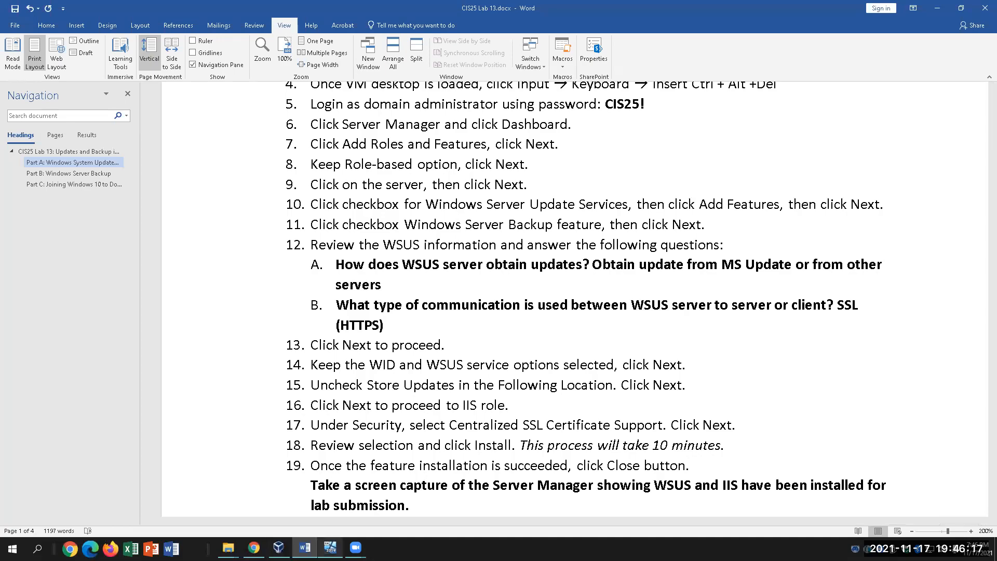
key("alt+Tab")
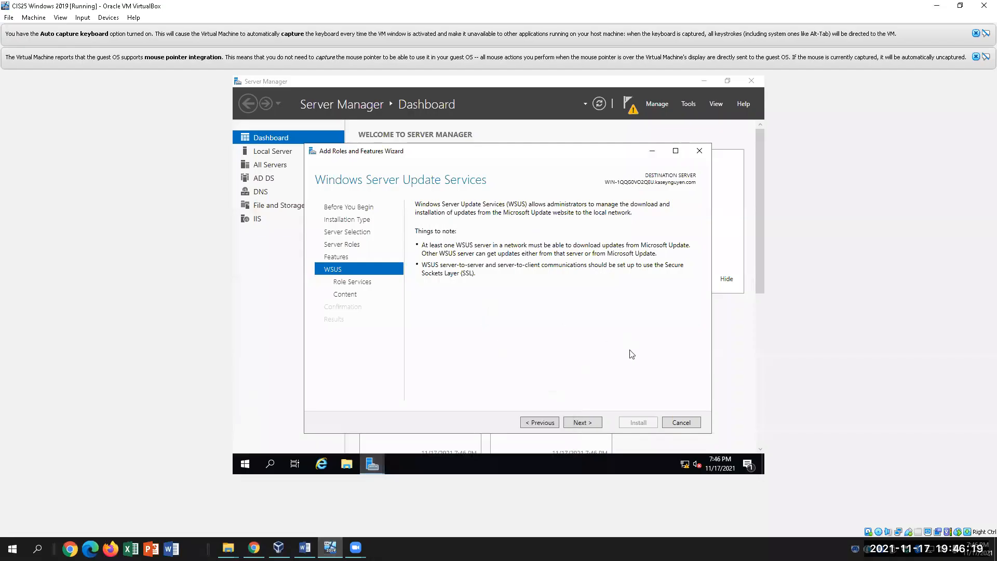
Check lab step 14, then keep WID Connectivity and WSUS Services selected on Role Services and continue
left_click(582, 423)
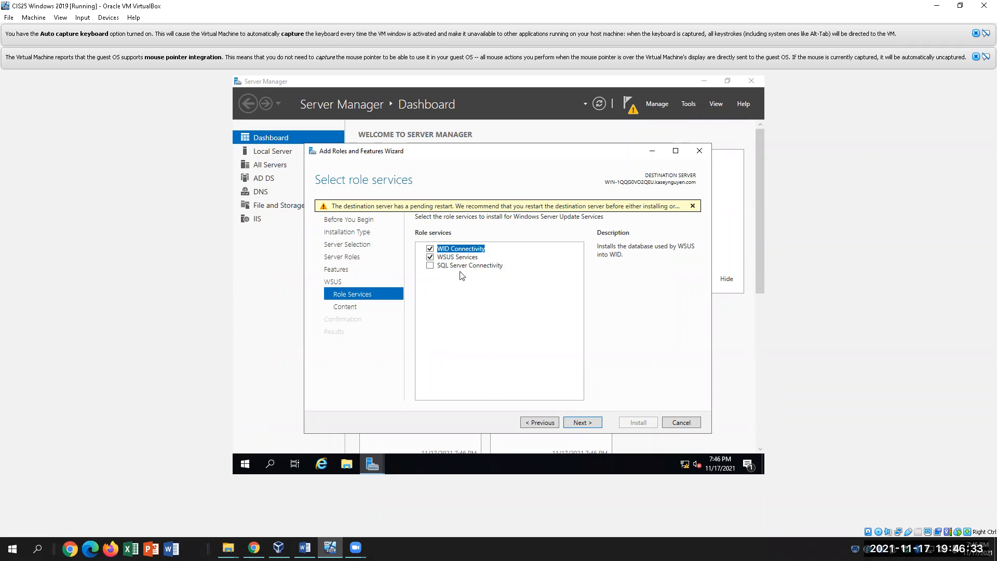
left_click(305, 547)
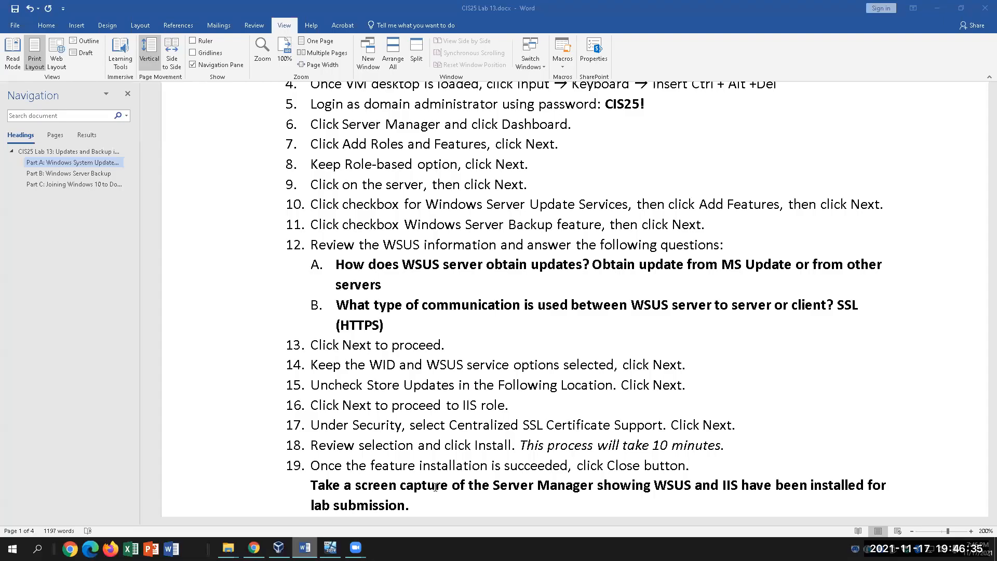
left_click_drag(314, 364, 511, 365)
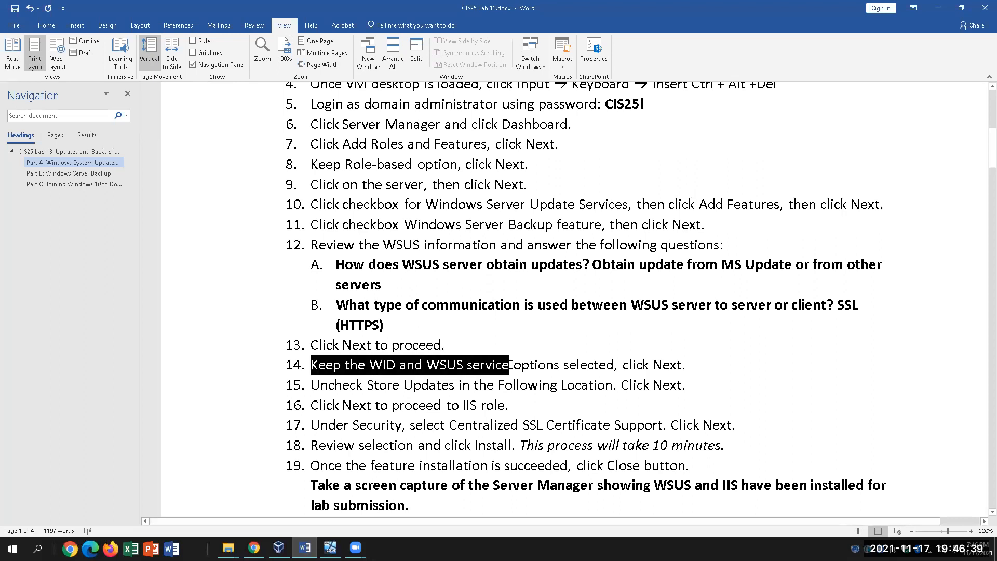
left_click(330, 547)
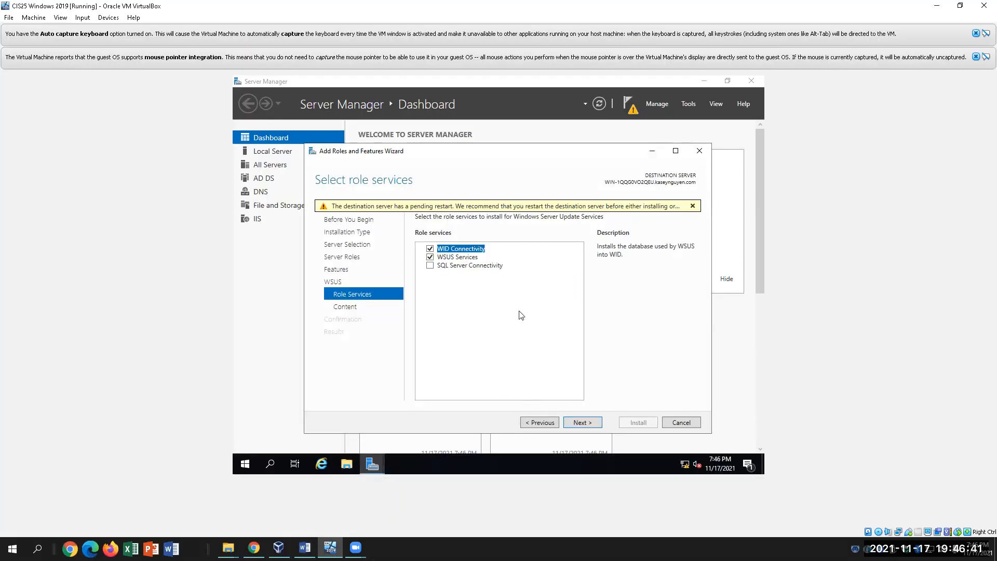
left_click(583, 422)
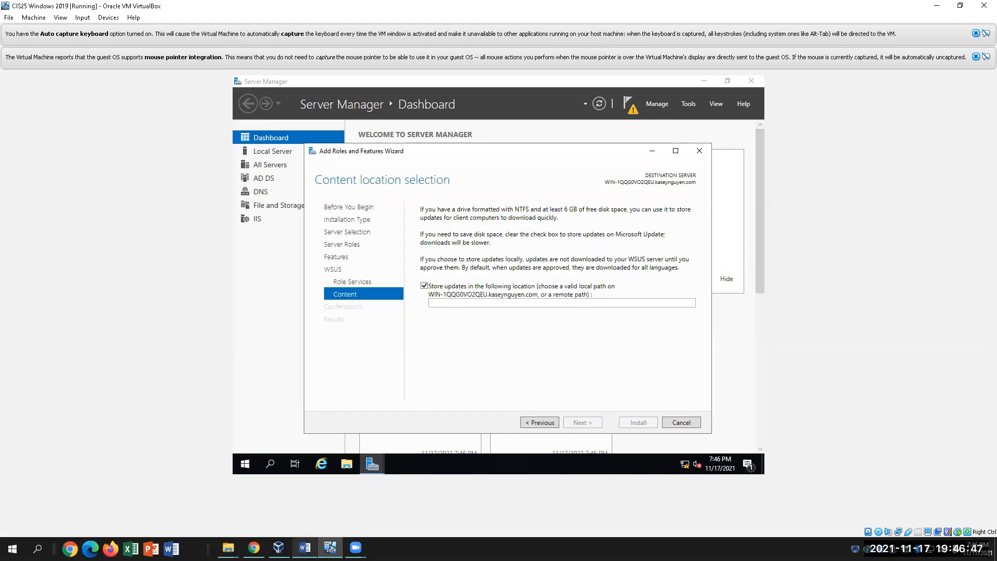
Uncheck 'Store updates in the following location' on Content location selection and continue
left_click(304, 547)
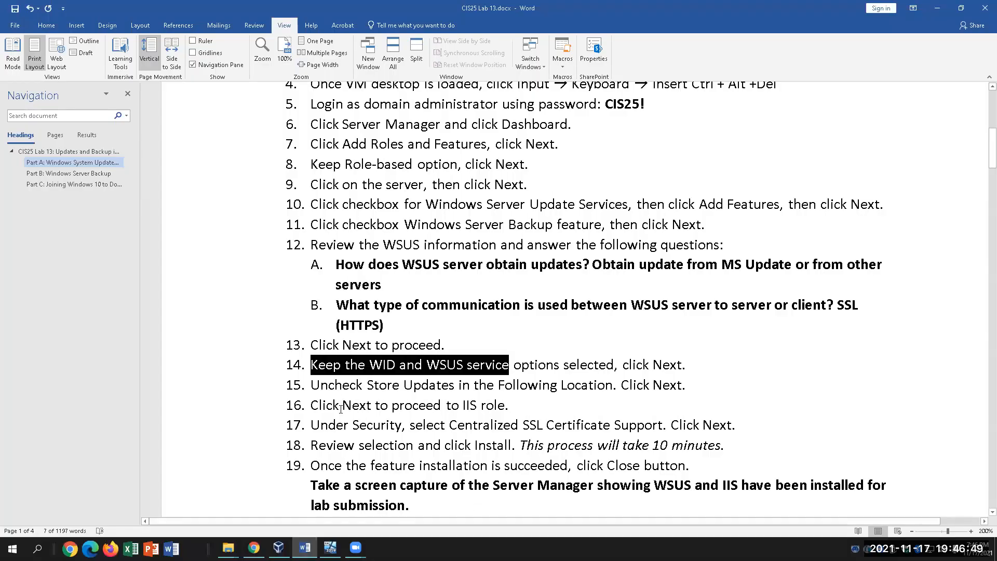
left_click(330, 548)
left_click(425, 285)
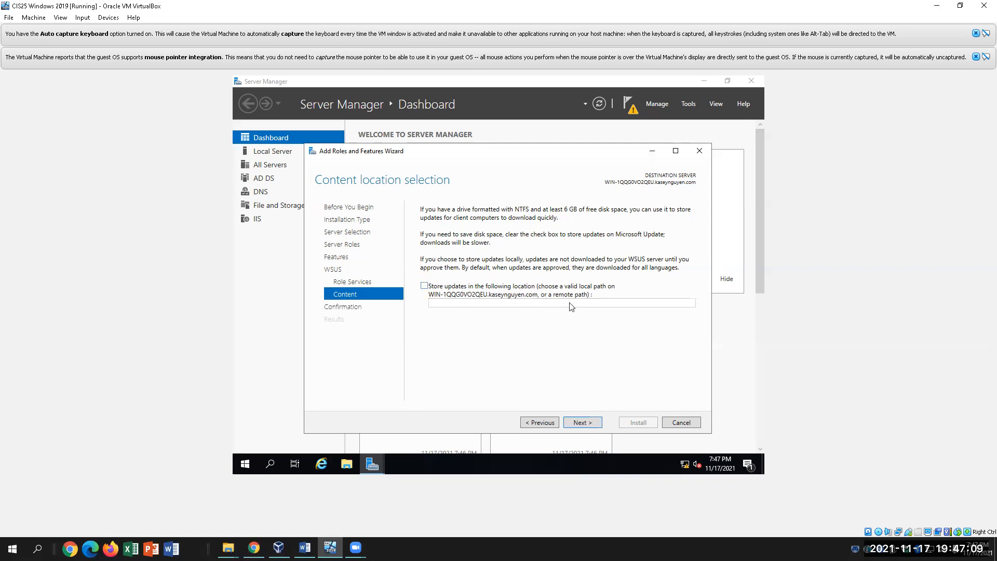
left_click(583, 422)
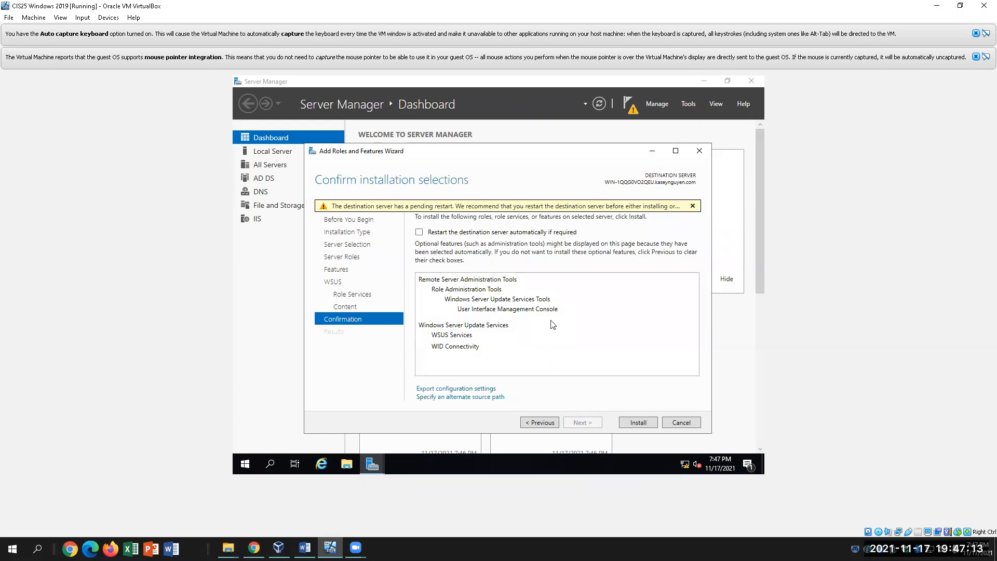
Review lab steps 14–16 and scroll toward step 21, then return to the VM's wizard
left_click(305, 547)
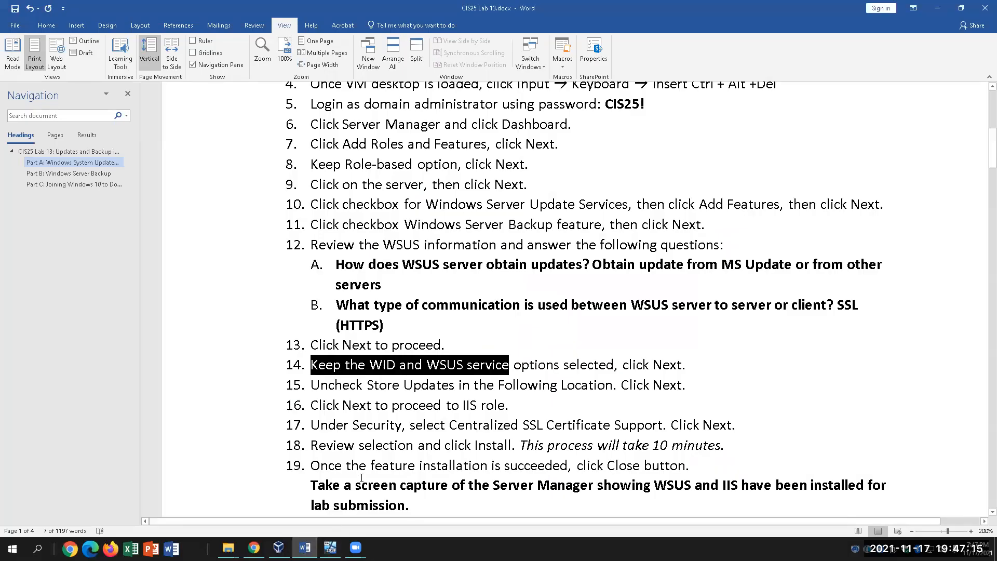
left_click(458, 387)
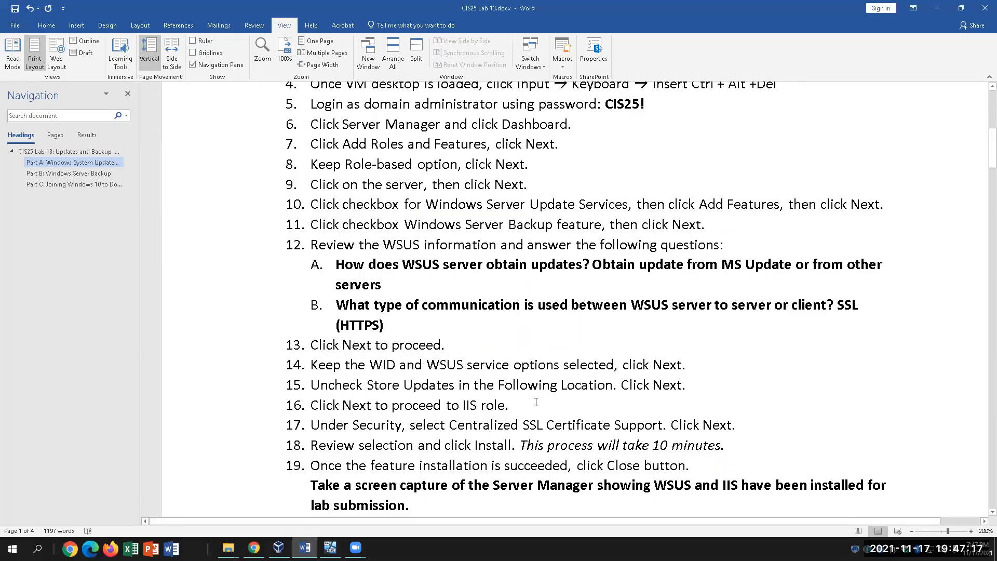
left_click_drag(512, 405, 315, 405)
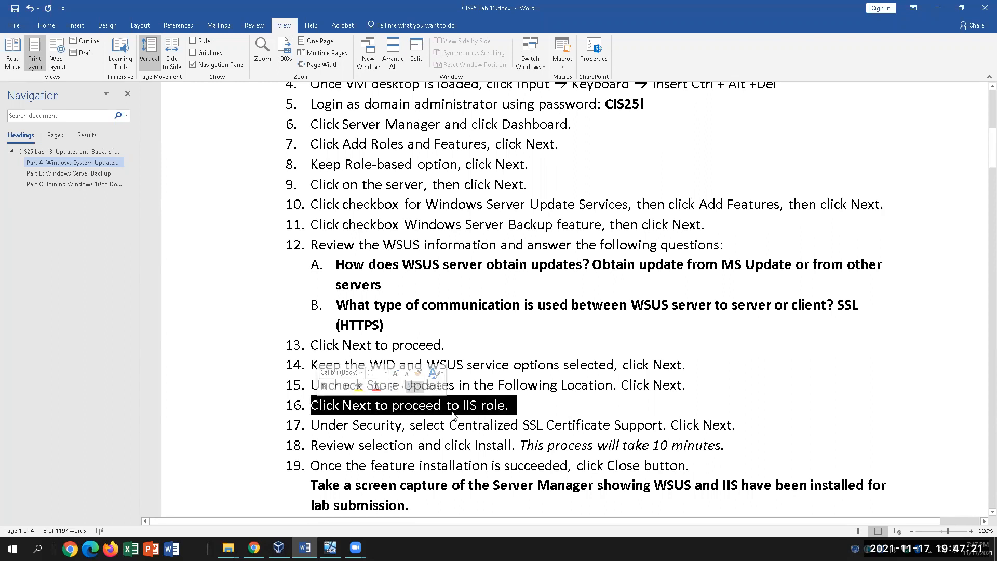
left_click(522, 411)
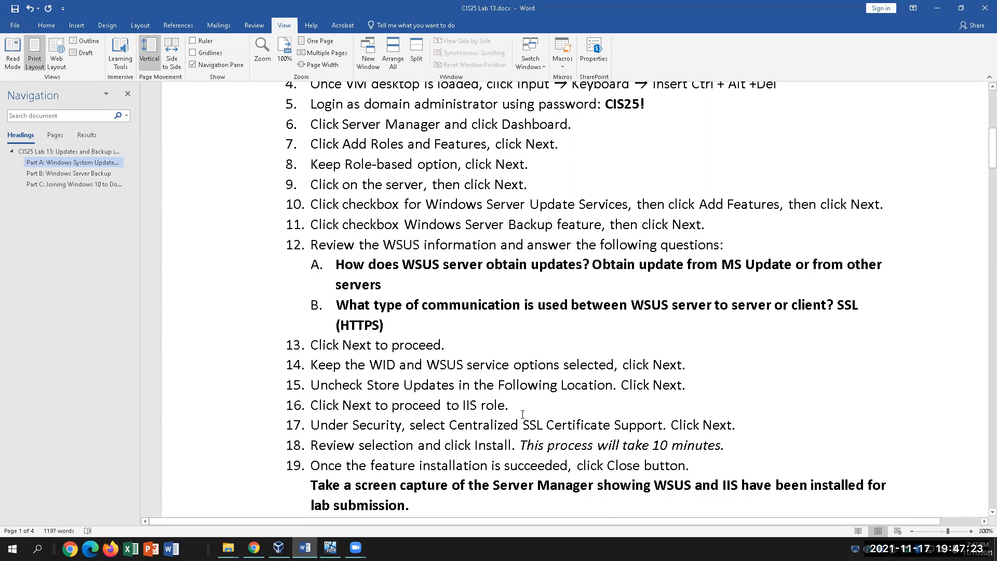
scroll(522, 414, "down", 1)
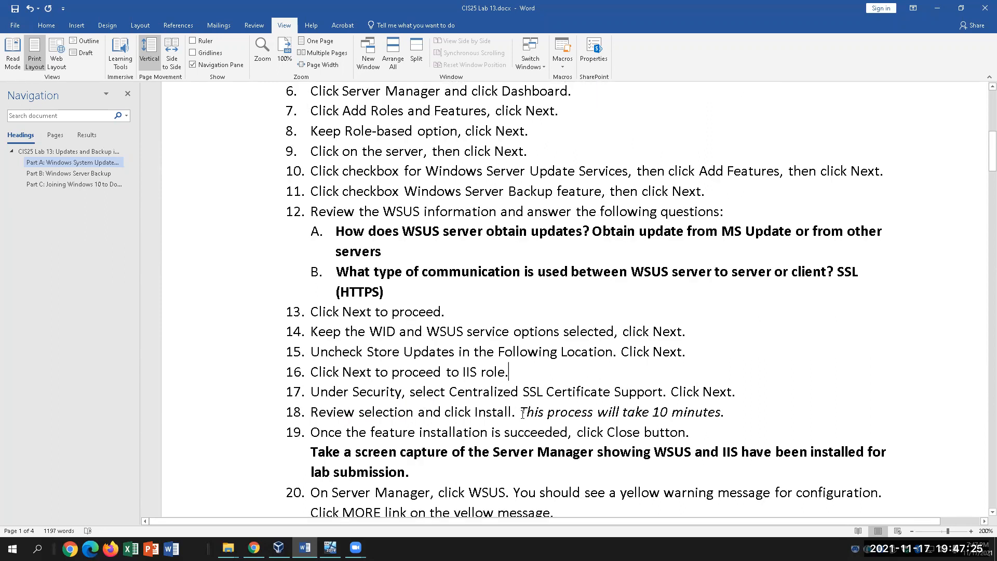
scroll(522, 414, "down", 1)
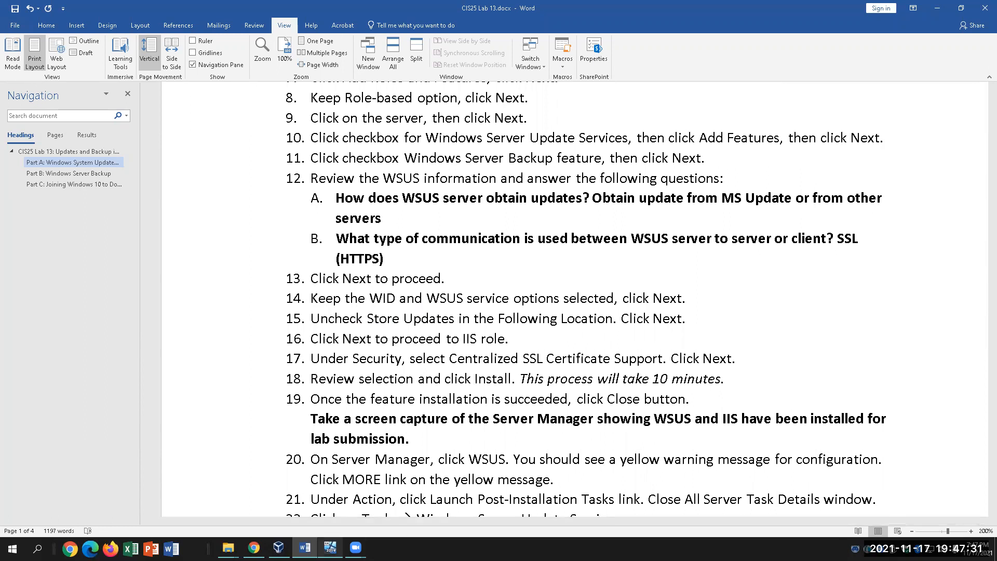
left_click(330, 547)
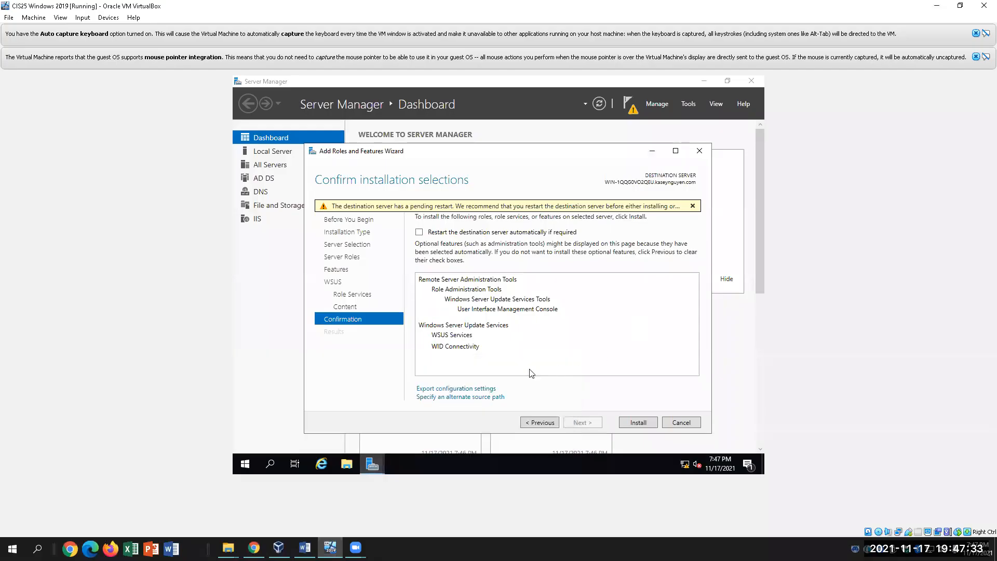
Install WSUS Services, WID Connectivity and the management console, then bring the lab instructions forward
left_click(643, 419)
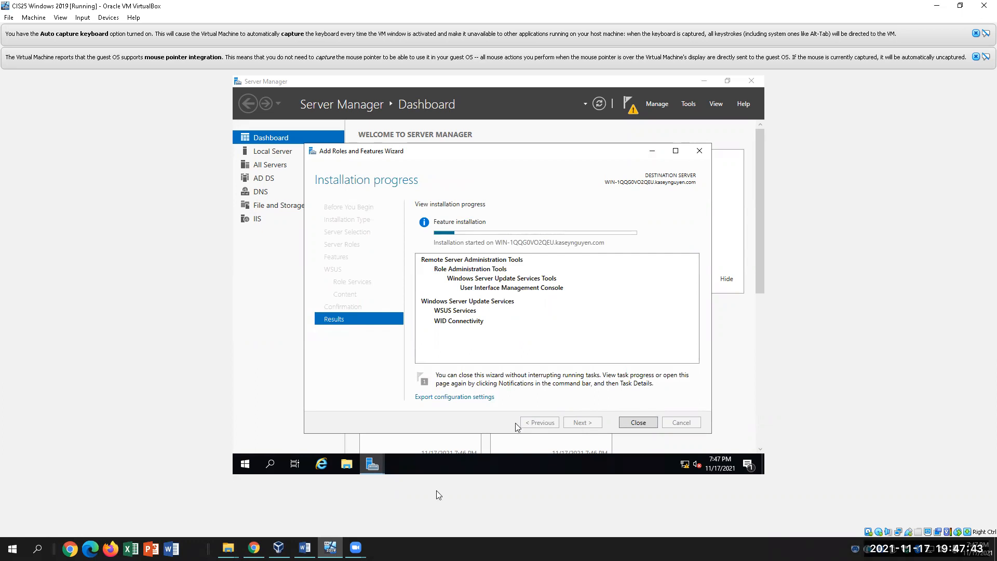
left_click(304, 547)
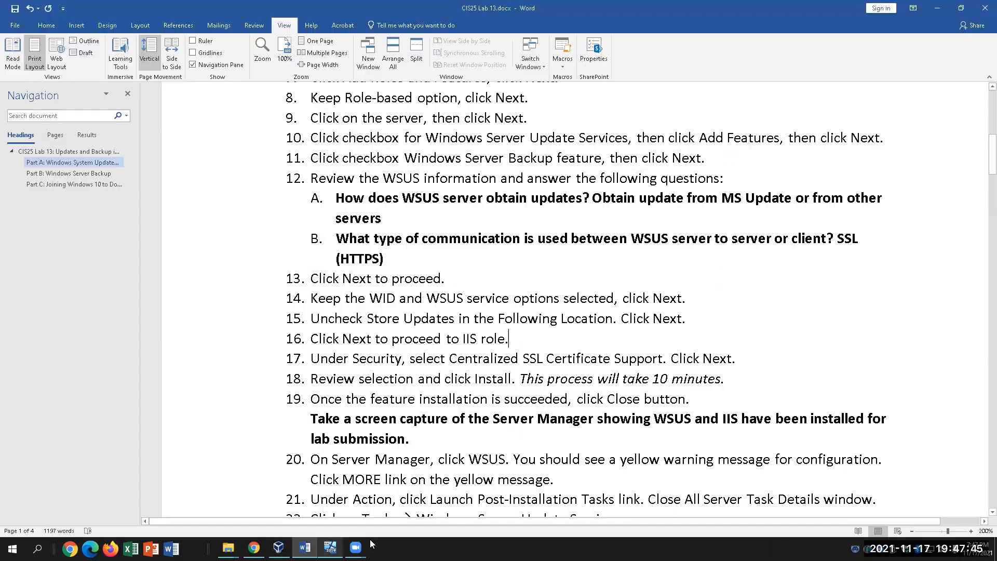
Read lab steps 18–19, then return to the VM and close the finished installation wizard
left_click(745, 379)
scroll(683, 449, "down", 1)
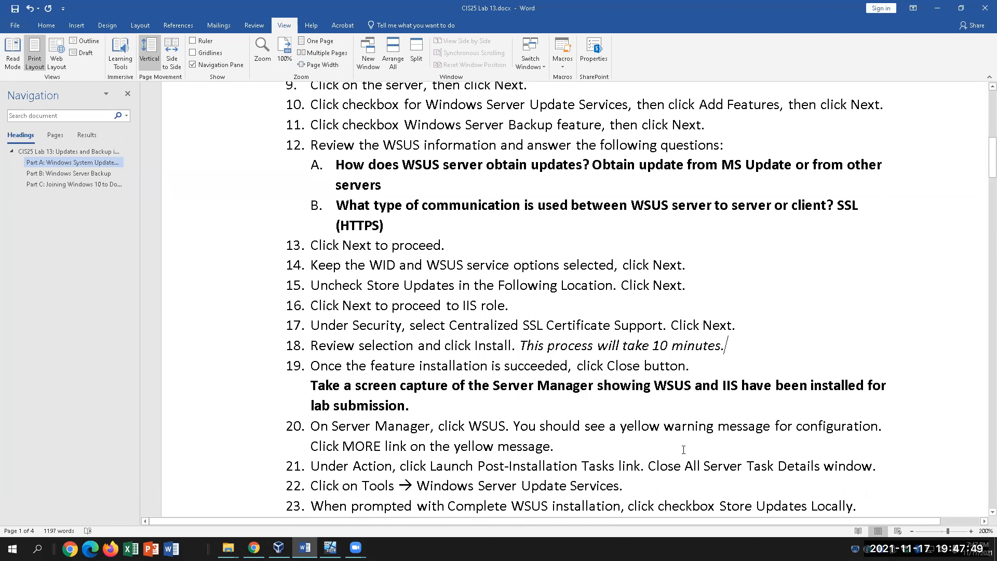
left_click(568, 368)
key("End")
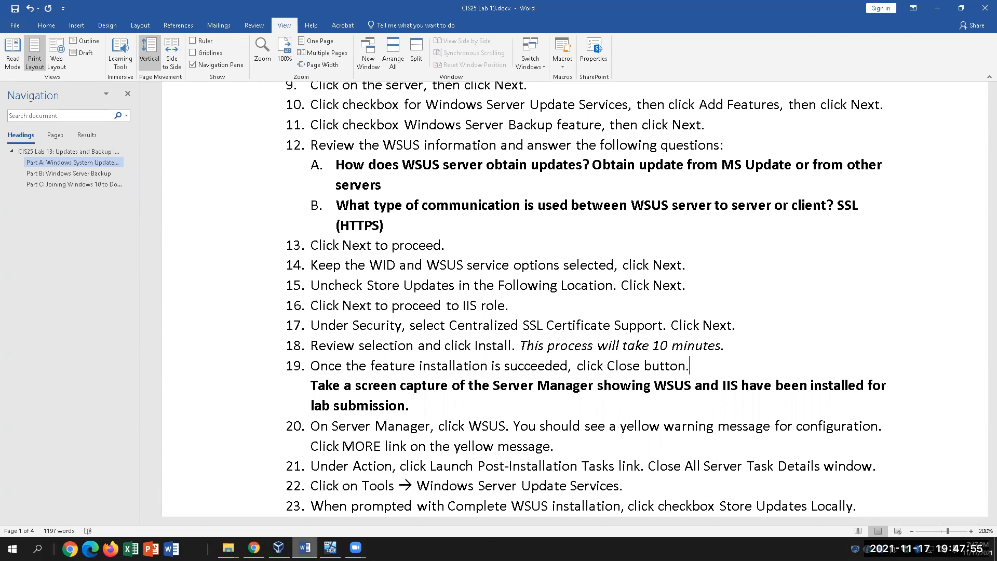
left_click(330, 548)
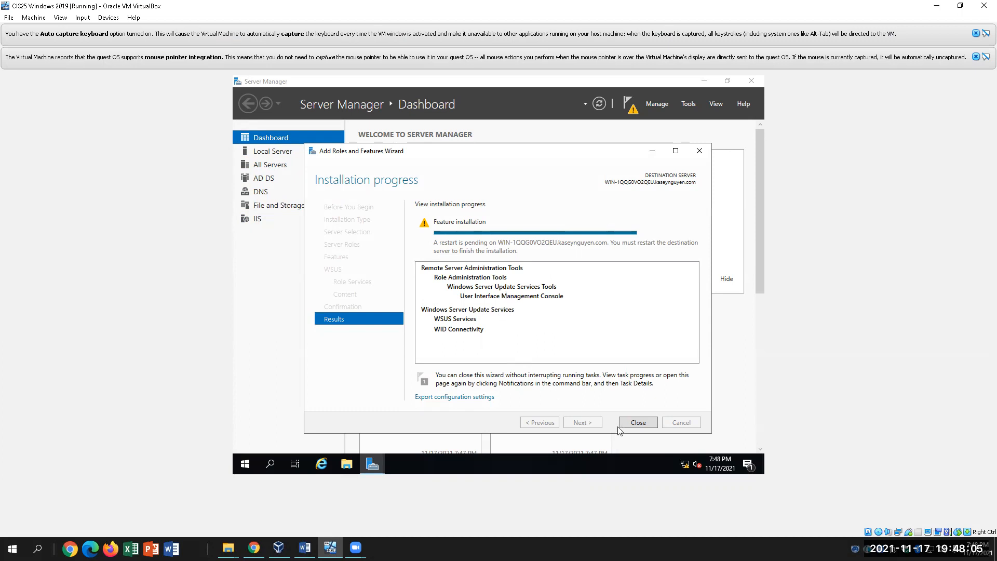
left_click(639, 423)
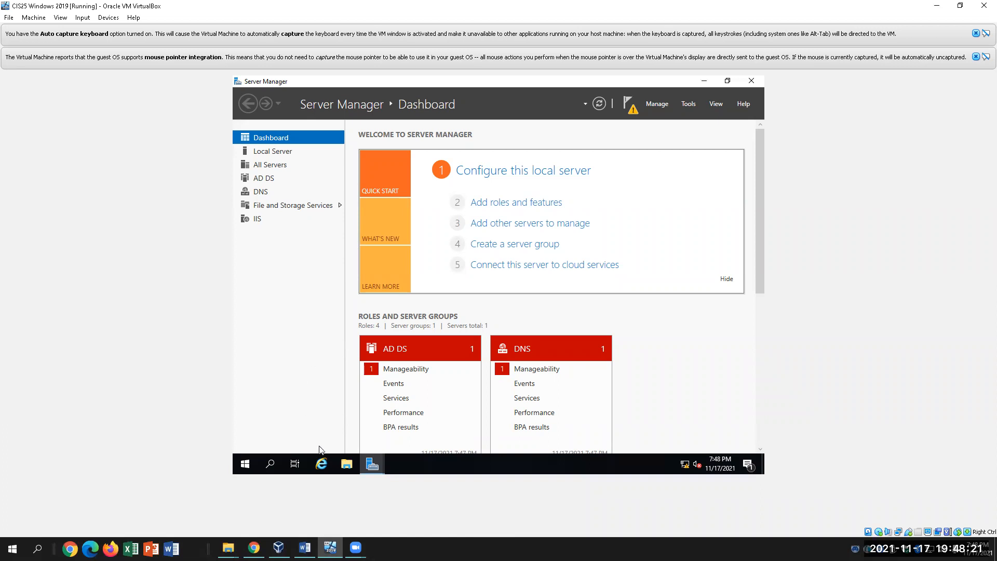
Cancel the leftover Add Roles and Features wizard so only the Server Manager dashboard remains, then return to Word
mouse_move(372, 464)
left_click(439, 426)
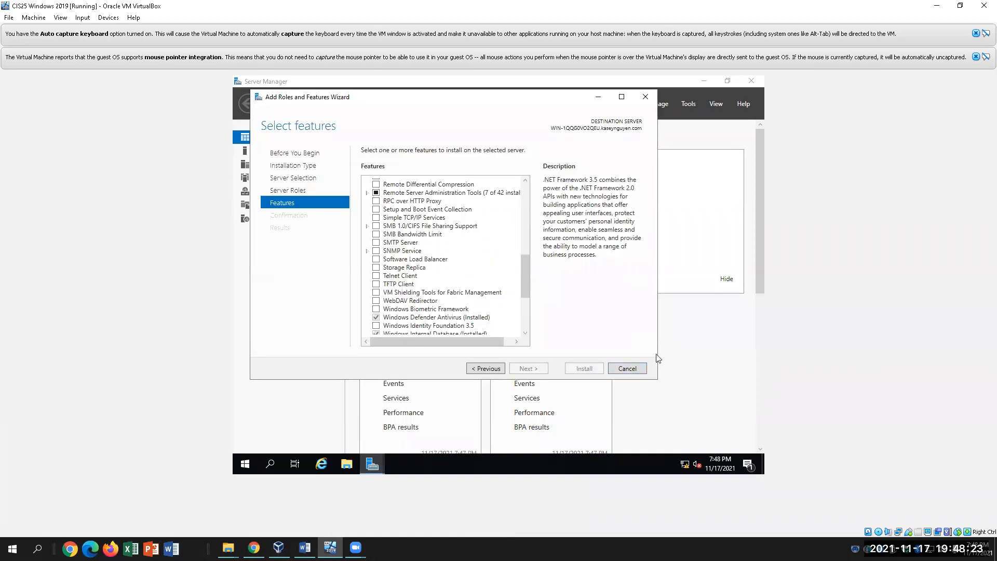
left_click(643, 368)
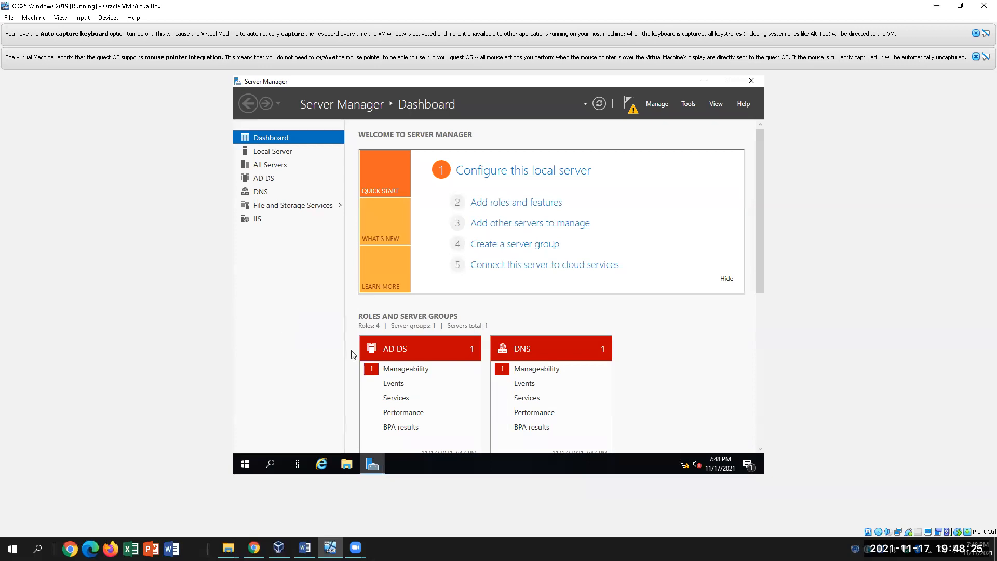
left_click(335, 545)
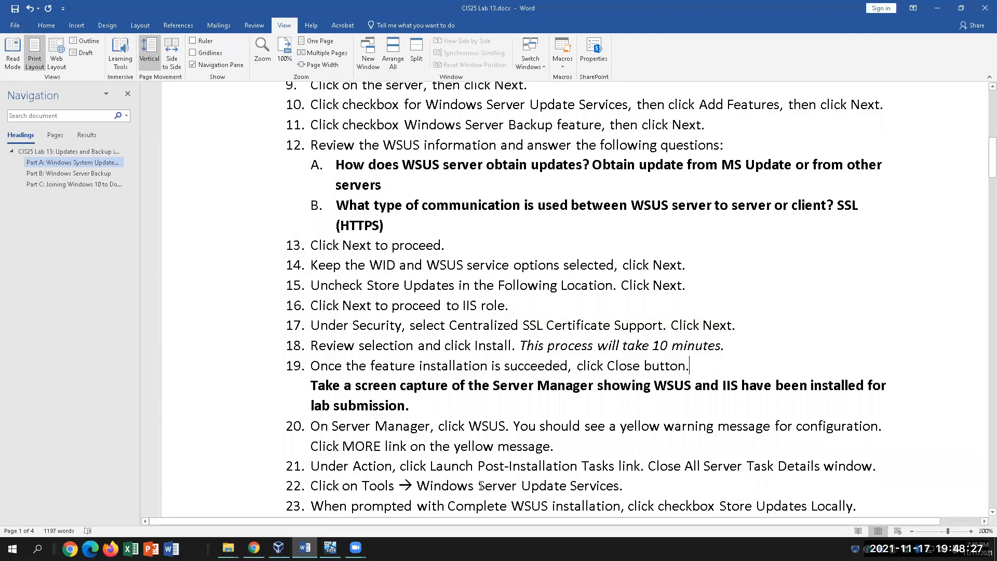
Reread the bold screen-capture paragraph in Word, then return to Server Manager's notifications
triple_click(438, 405)
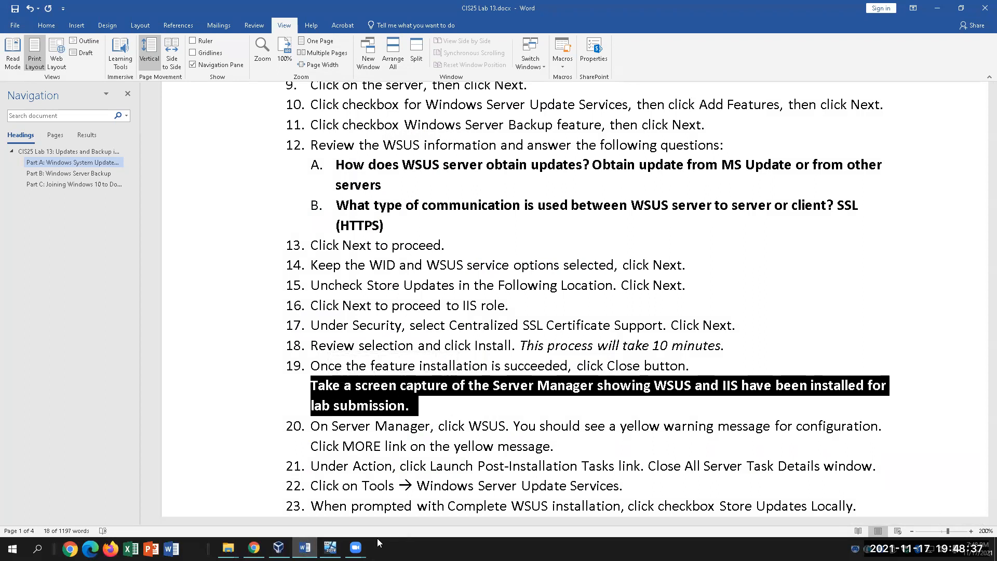
left_click(331, 547)
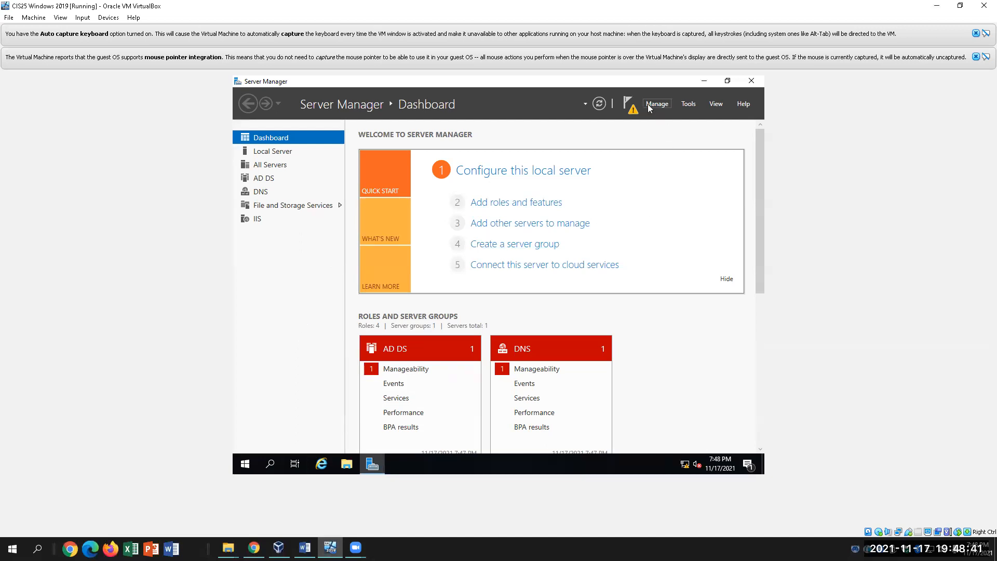
left_click(630, 103)
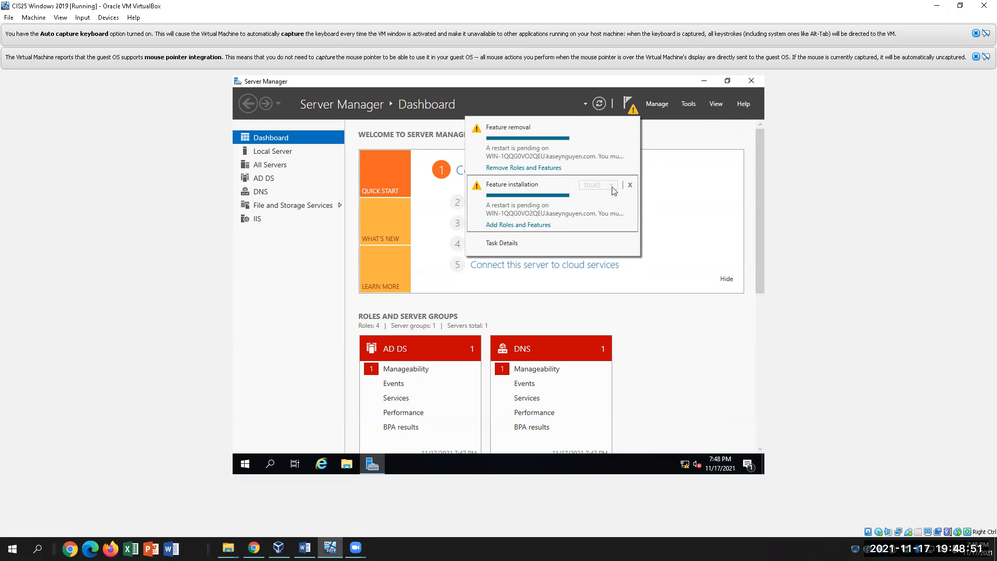
Reopen the installation progress details and dismiss both the feature removal and installation notifications
left_click(512, 225)
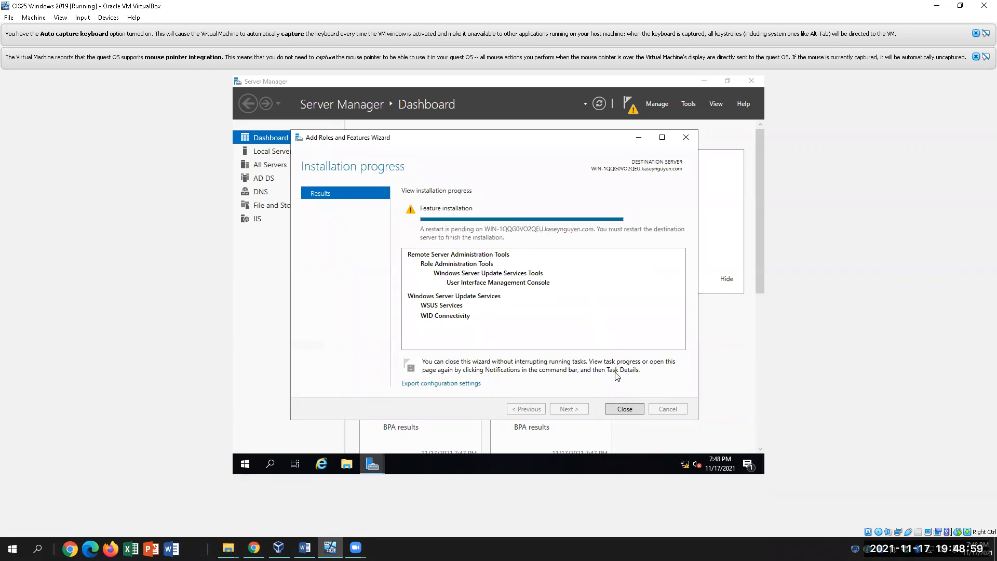
left_click(631, 105)
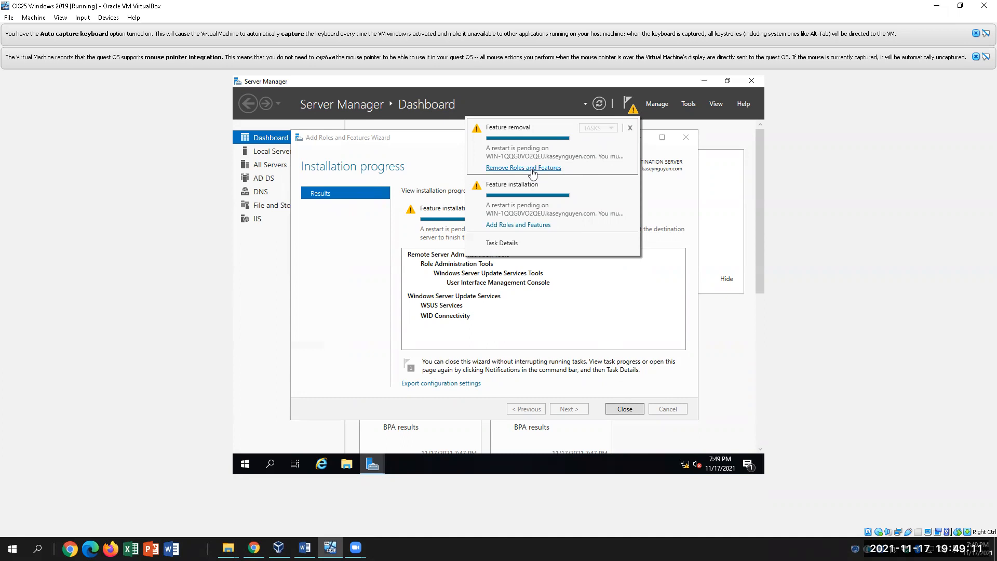
left_click(631, 128)
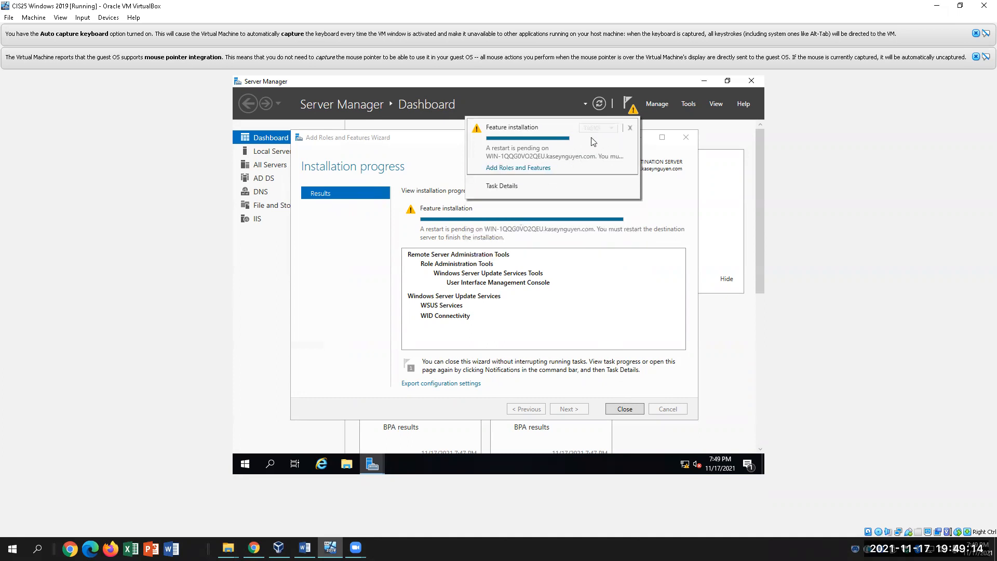
left_click(630, 129)
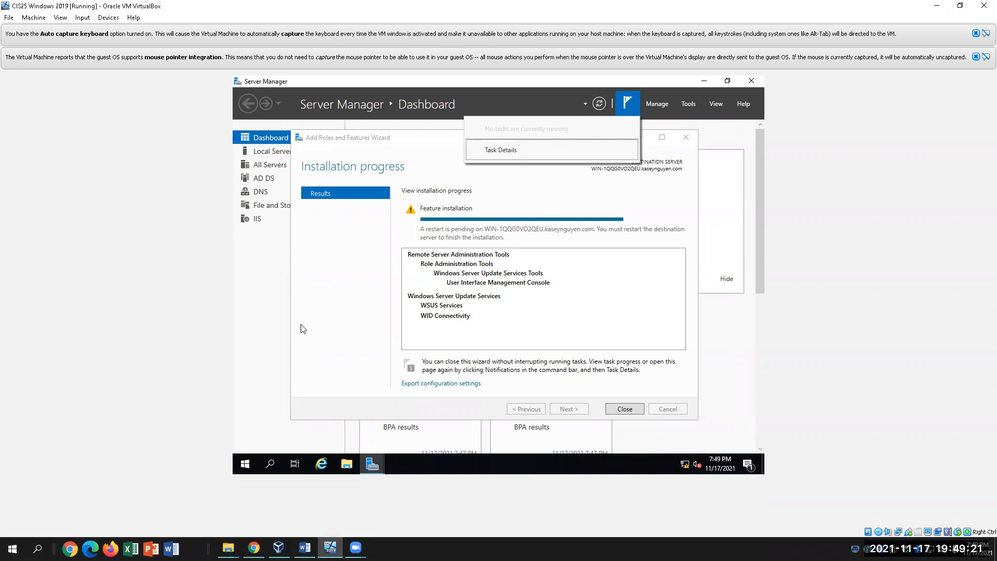
left_click(349, 314)
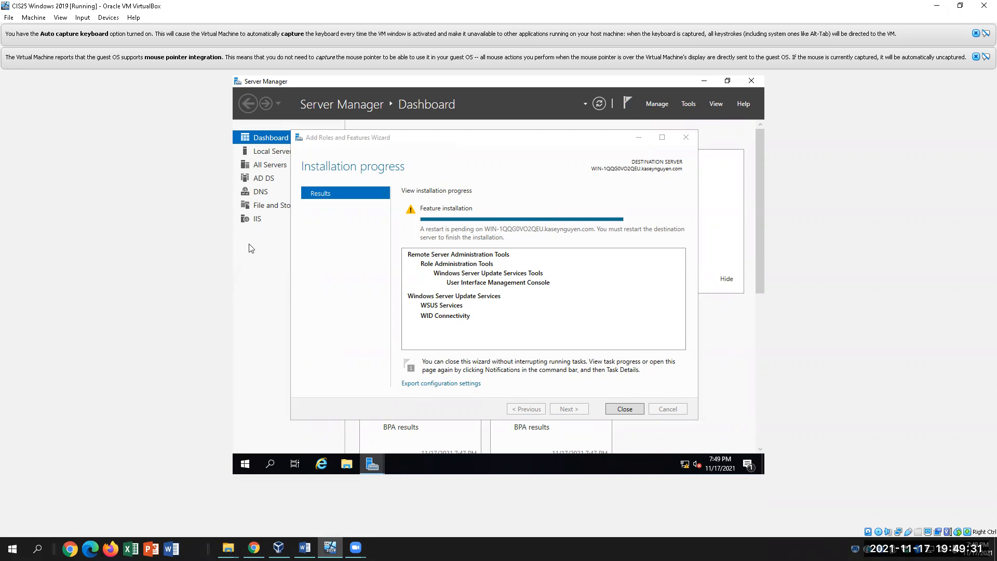
Focus the installation progress window, then go back to the lab document and clear its selection
left_click(347, 245)
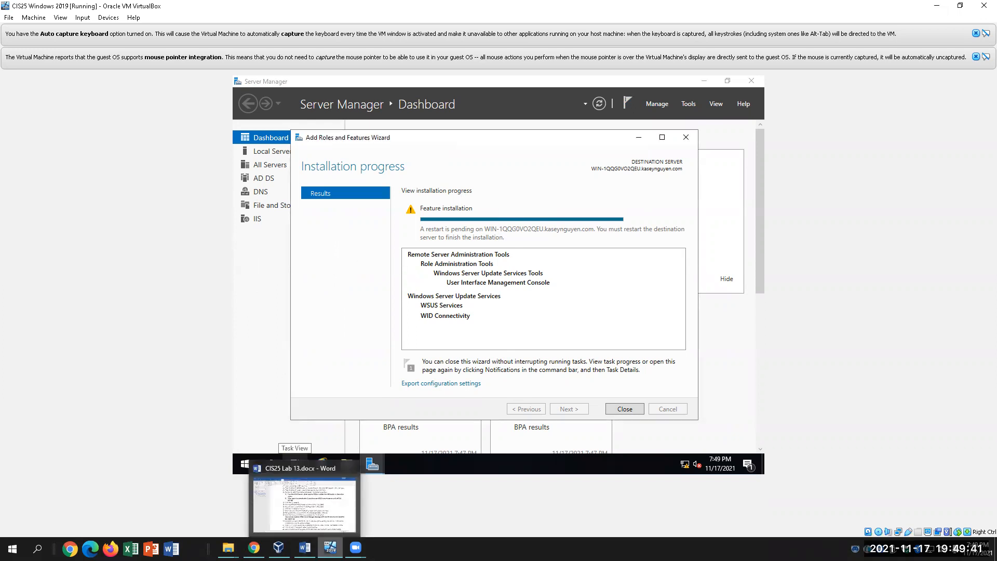
left_click(305, 547)
key("Right")
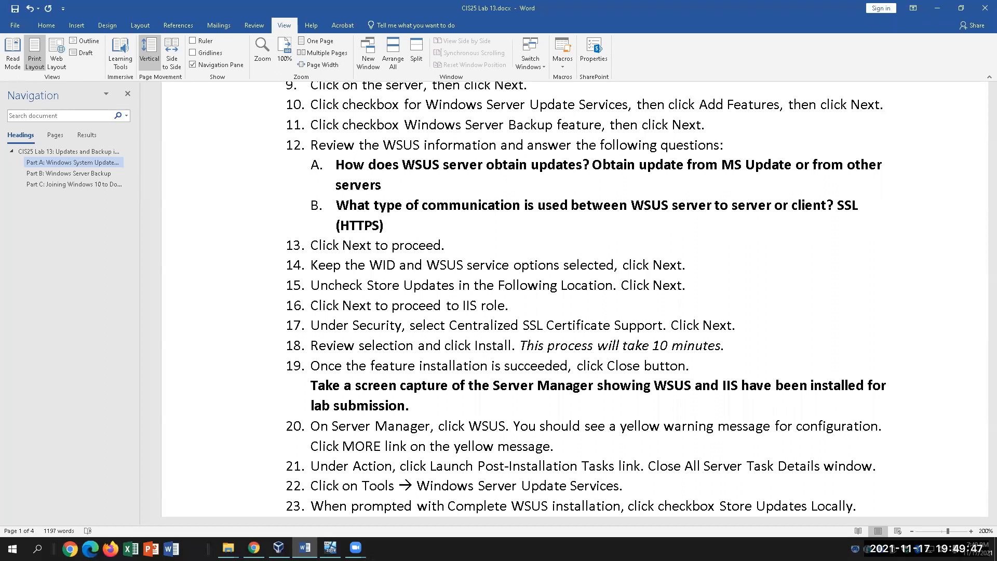
Scroll through the lab document's post-installation steps up to step 26, then return to the VM
scroll(421, 469, "down", 5)
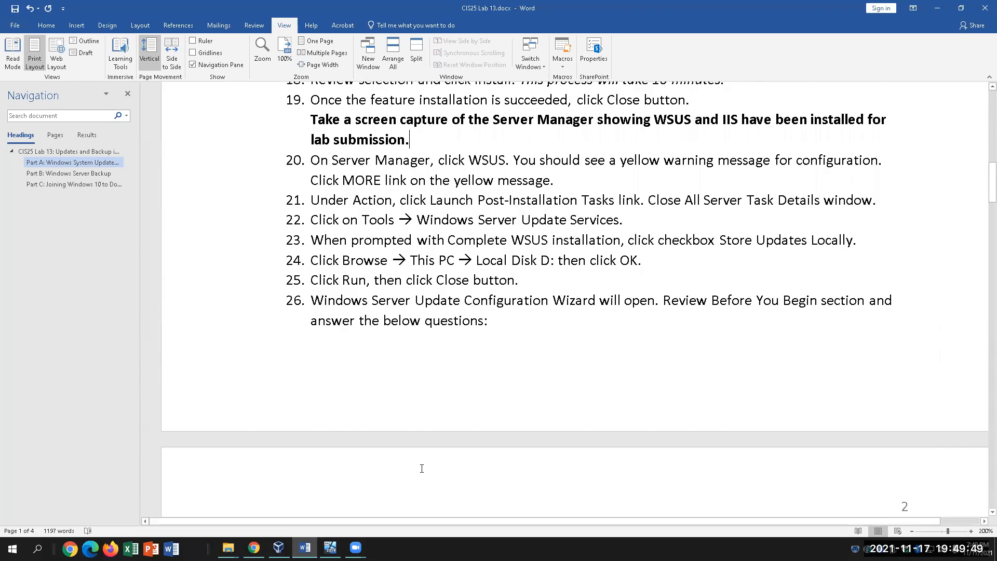
scroll(422, 468, "up", 2)
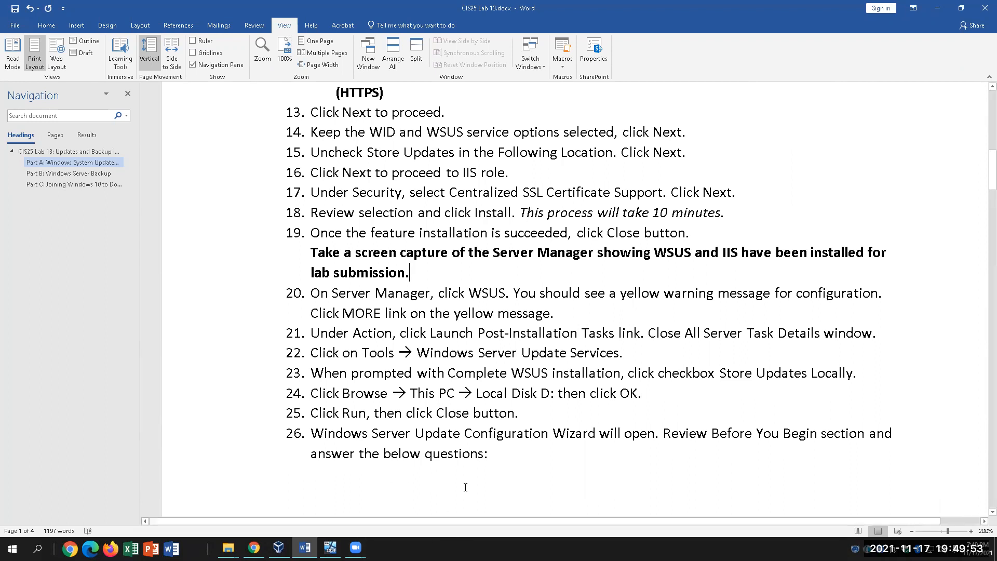
scroll(467, 489, "up", 3)
scroll(467, 489, "down", 2)
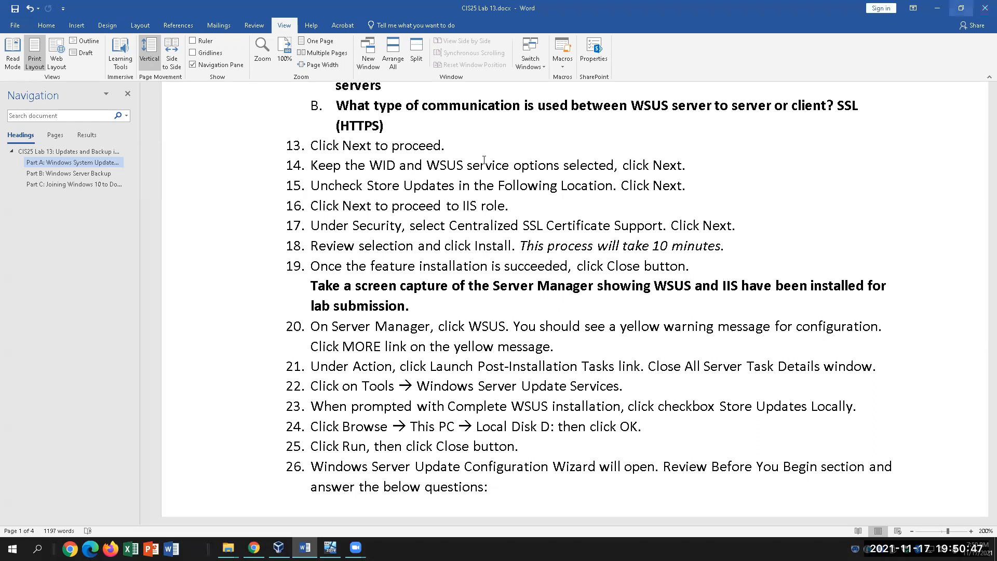
left_click(355, 547)
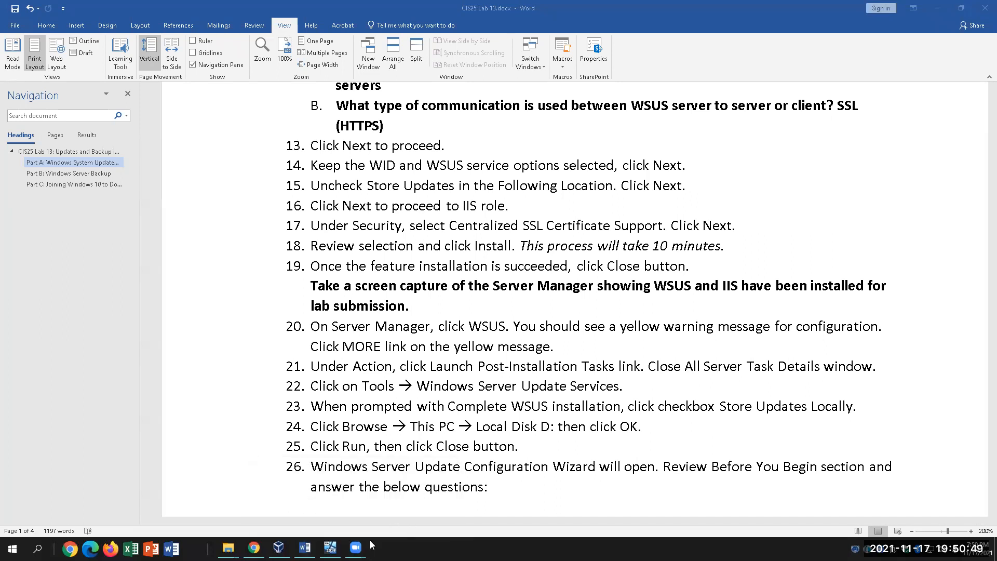
left_click(330, 547)
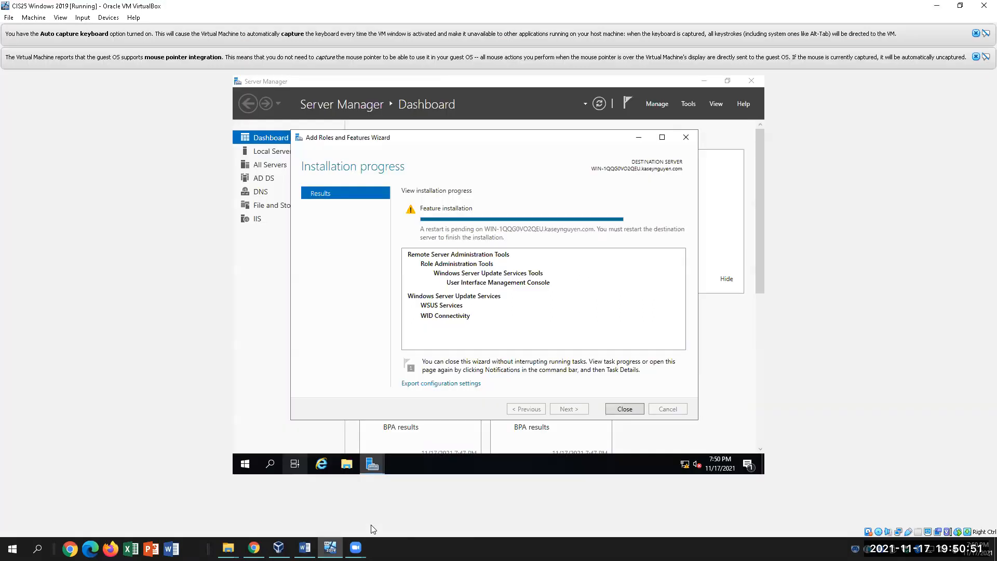
Close the installation wizard, leaving only the Server Manager dashboard open
left_click(633, 409)
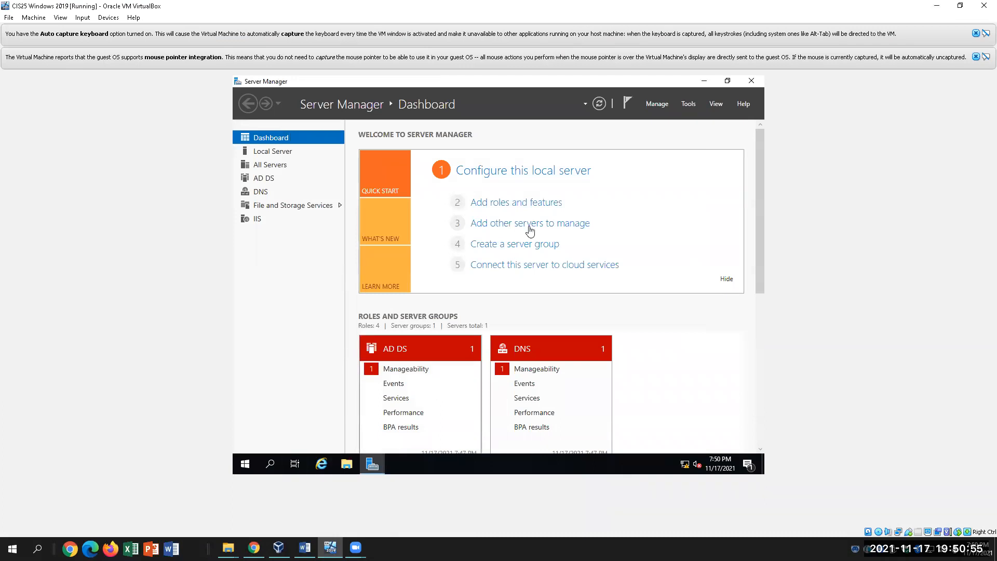
left_click(372, 464)
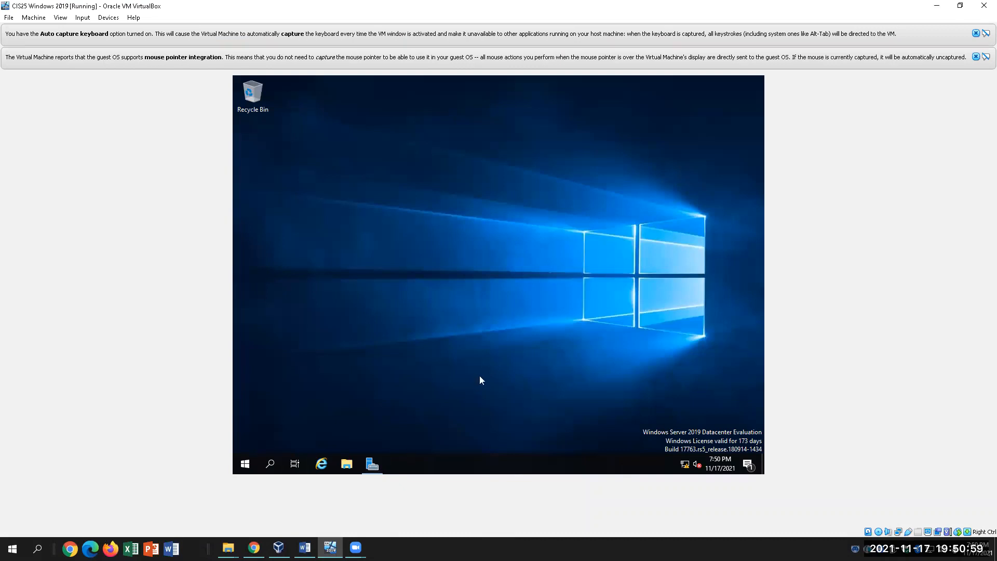
left_click(372, 464)
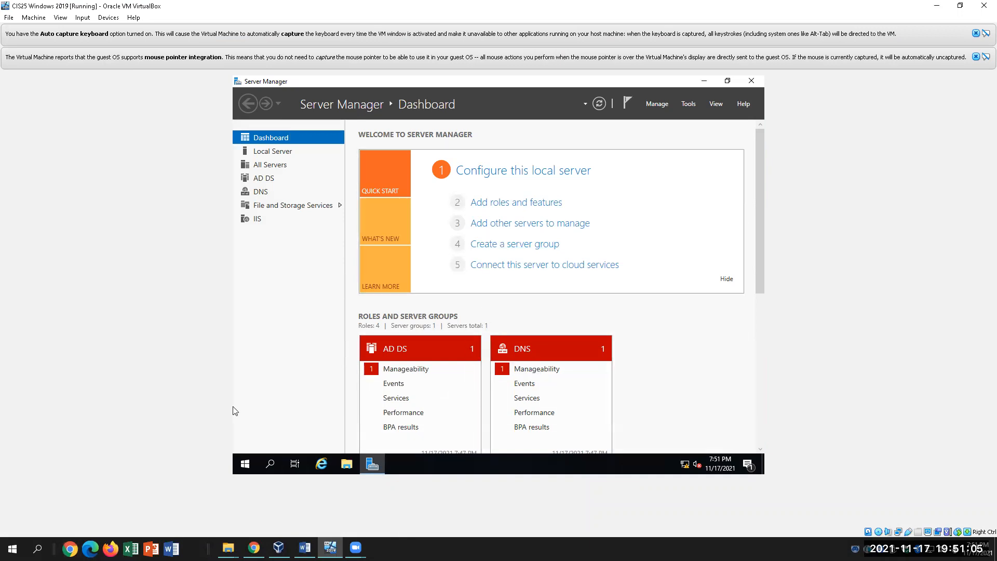
Back in the Word lab document, select step 20's yellow-warning sentences
key("alt+Tab")
scroll(384, 391, "down", 3)
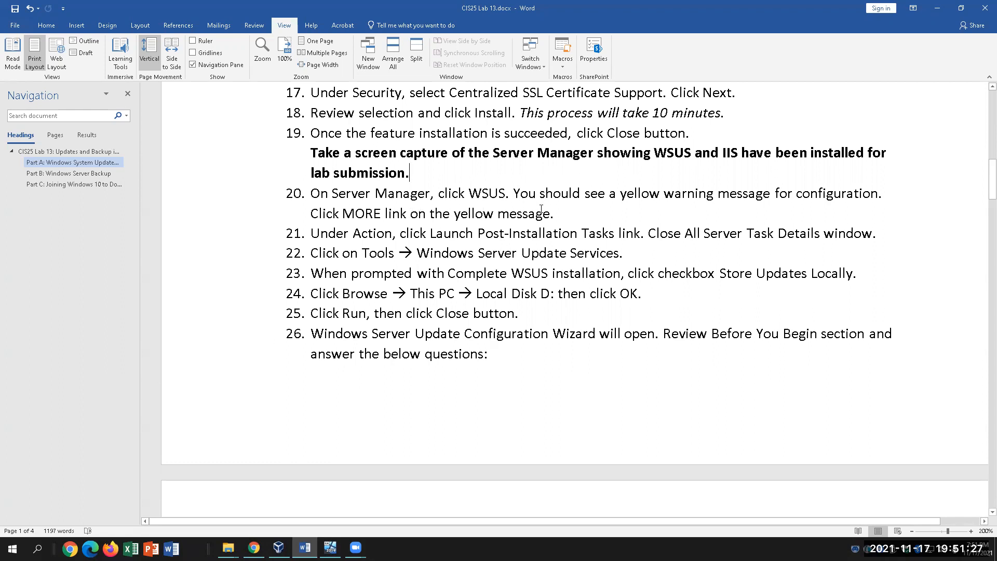
left_click_drag(567, 215, 514, 195)
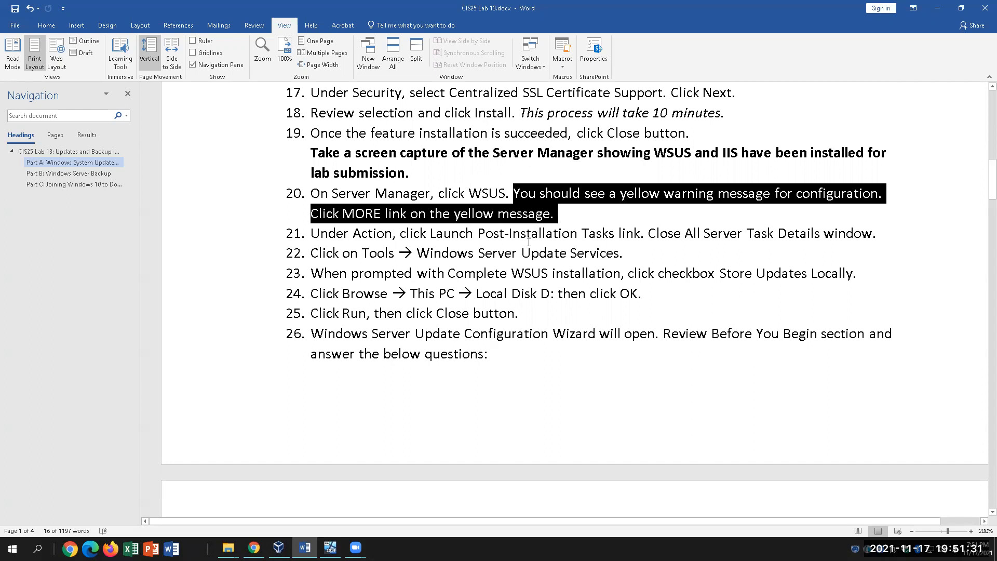
Review step 21's Launch Post-Installation Tasks text, then bring up the VM's Start menu
left_click_drag(431, 233, 634, 235)
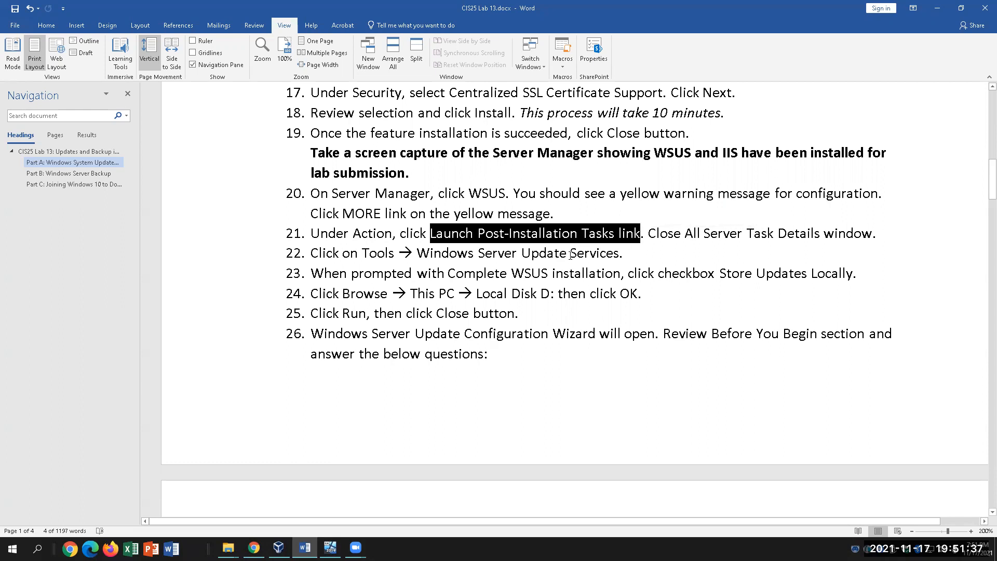
left_click(622, 252)
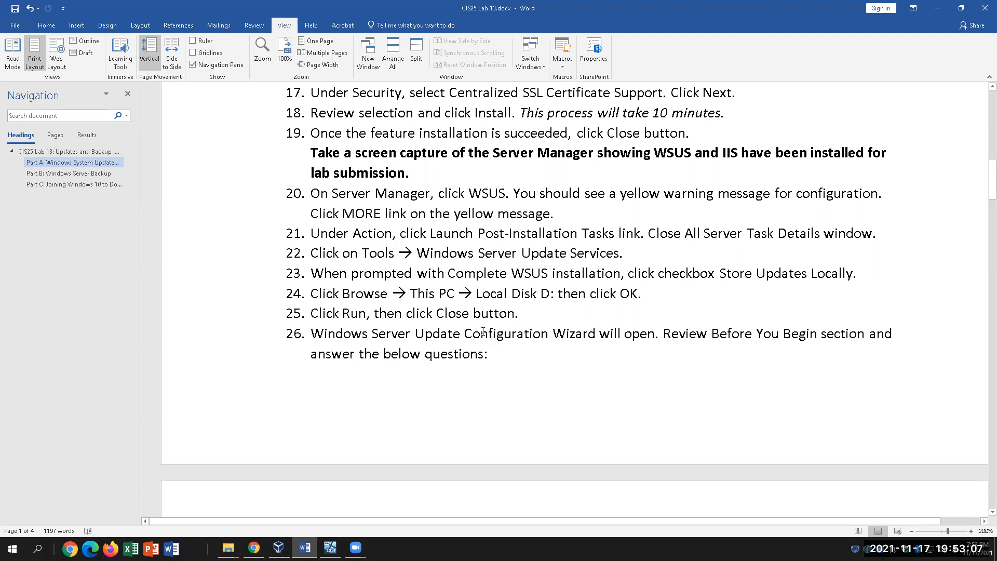
left_click(355, 547)
left_click(331, 548)
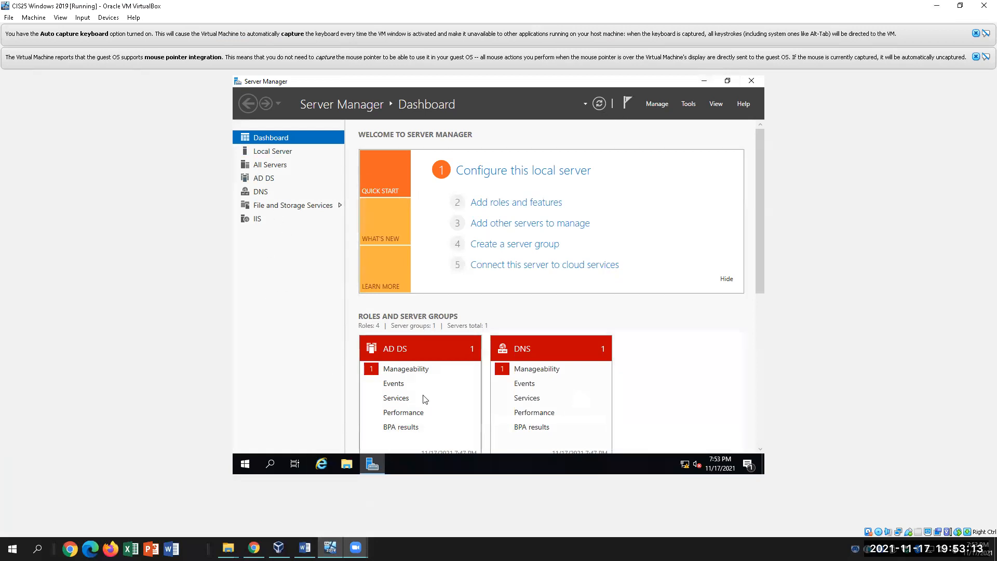
left_click(245, 464)
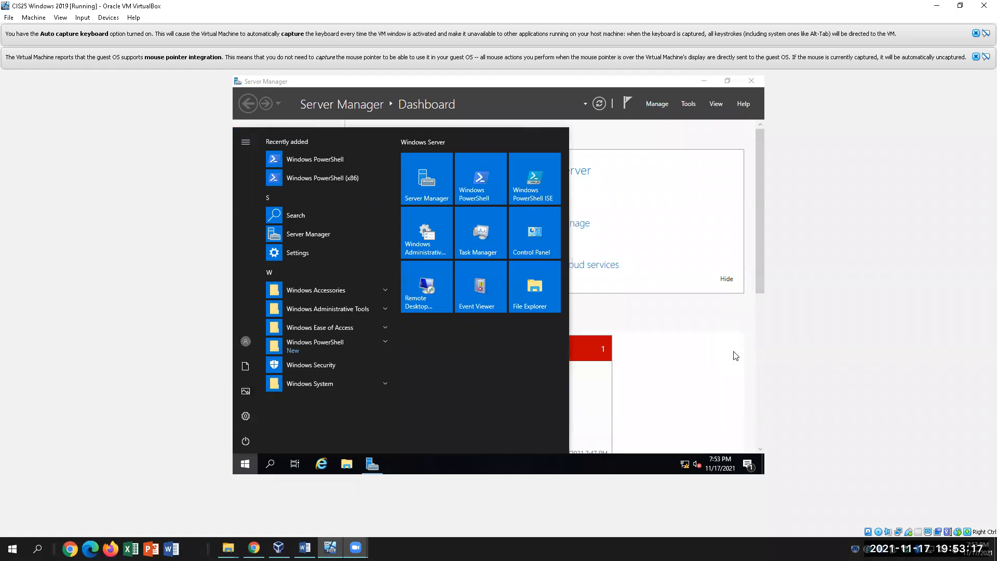
Dismiss the Start menu to get back to the Server Manager Dashboard
left_click(696, 357)
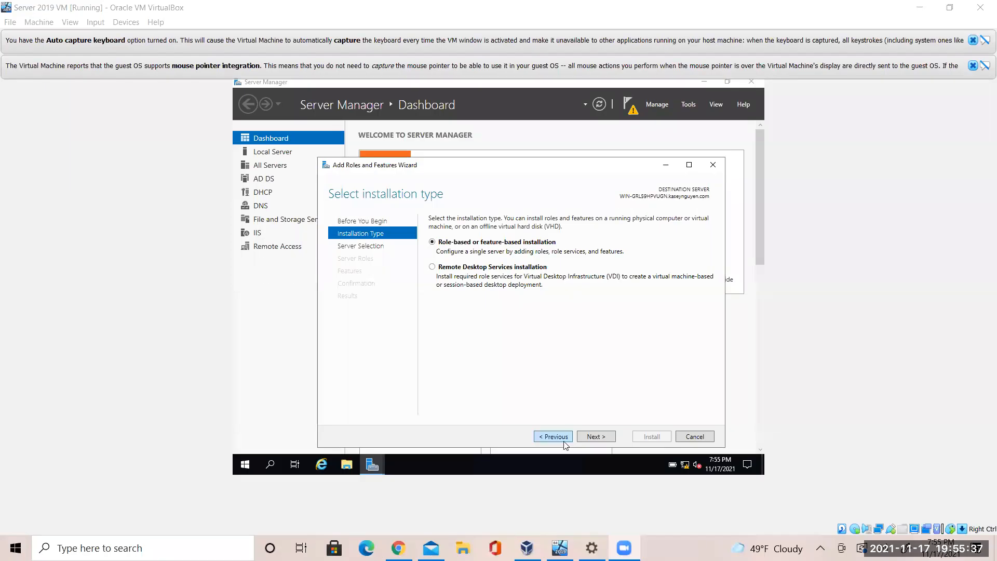
Advance to Server Roles and add Windows Server Update Services with its required features
left_click(596, 436)
left_click(597, 436)
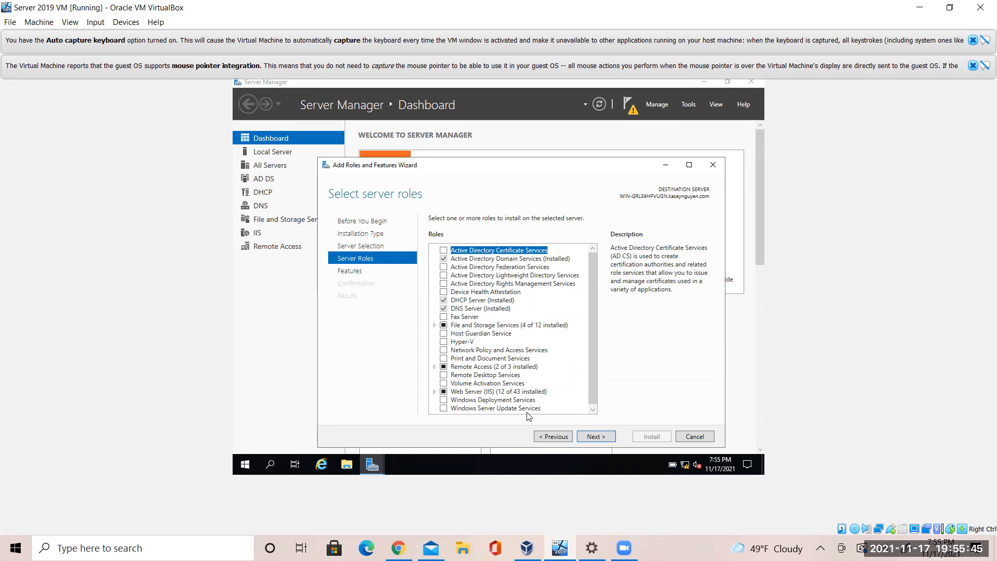
left_click(445, 410)
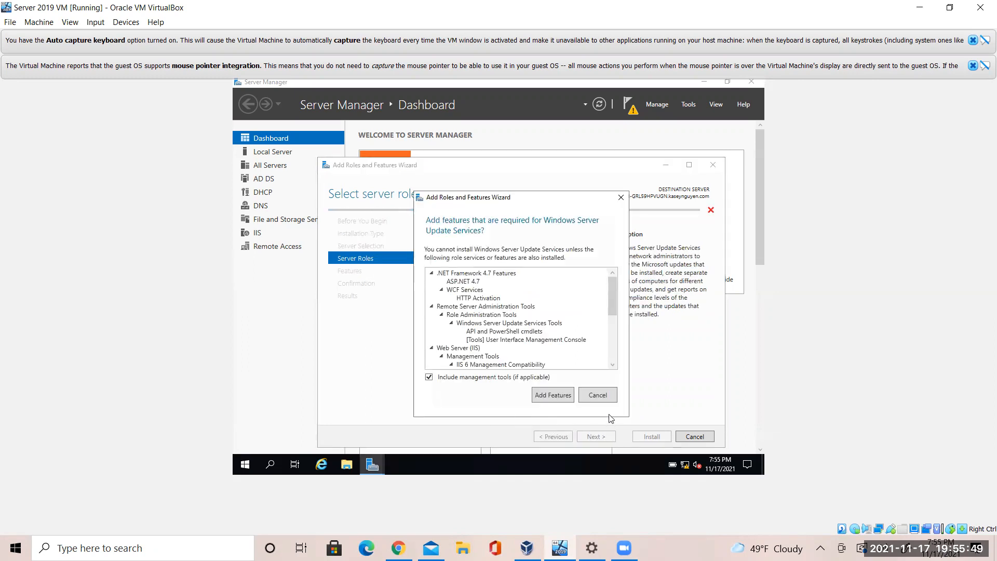
left_click(549, 396)
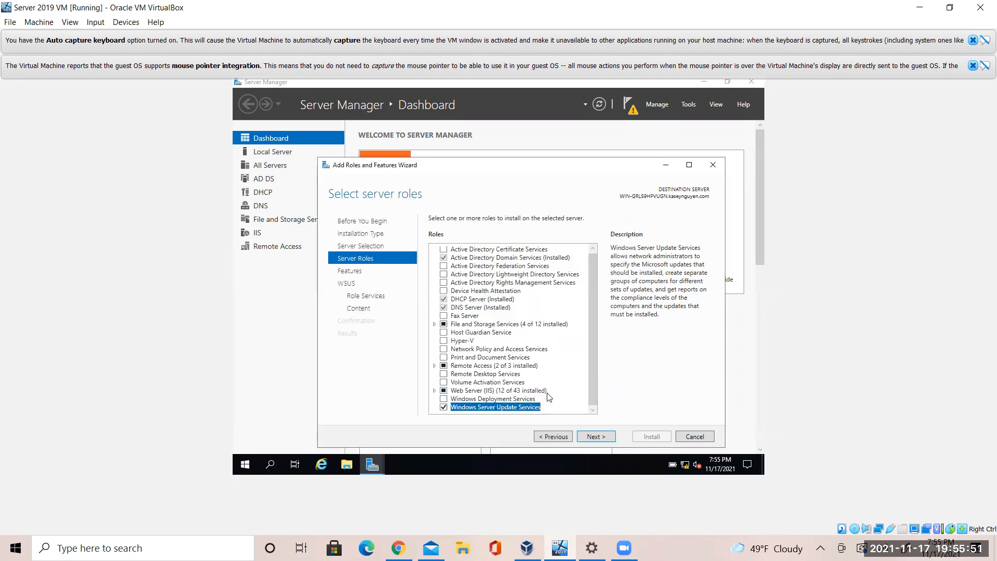
Keep the WID and WSUS role services, turn off local update storage, and install
left_click(606, 440)
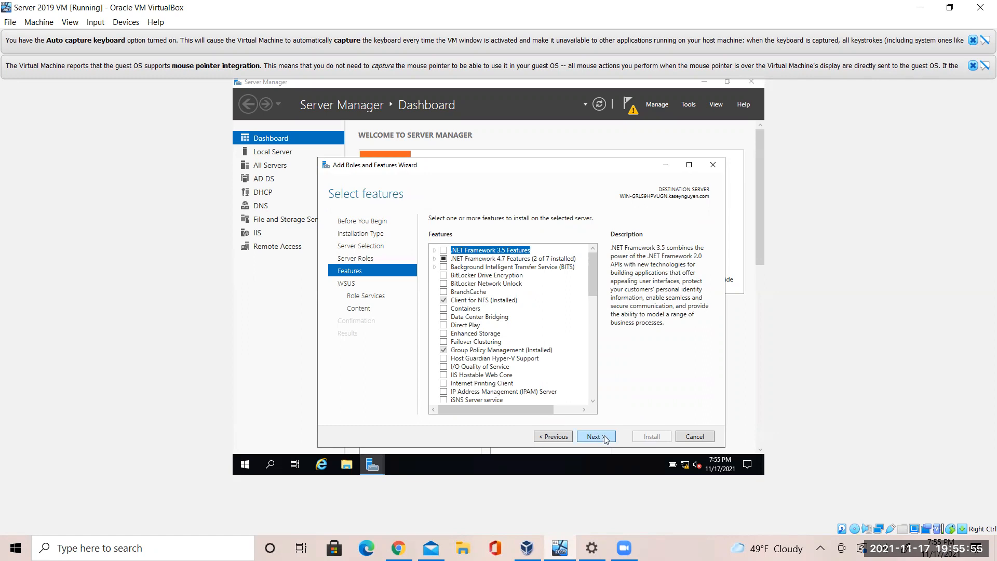
left_click(606, 439)
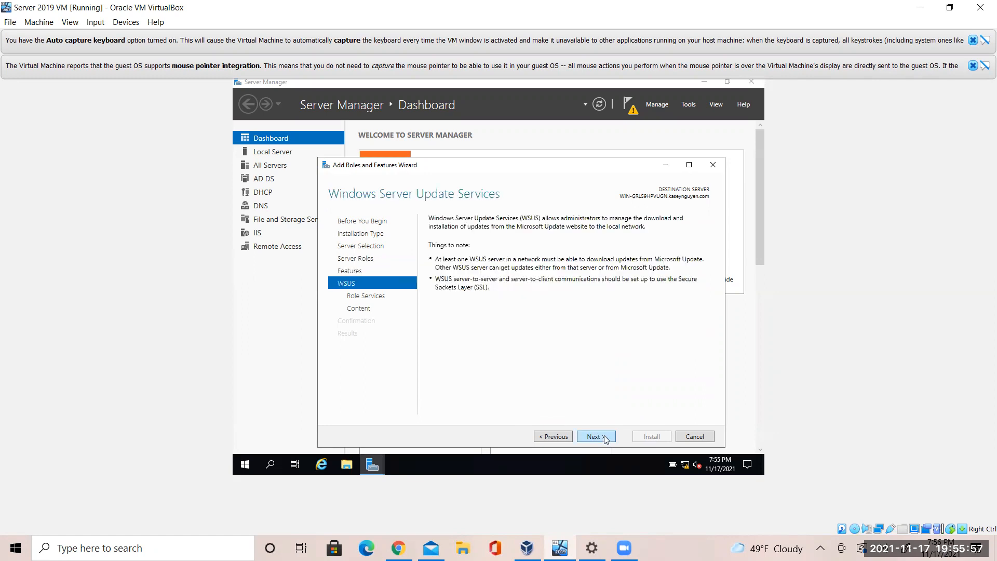
left_click(606, 439)
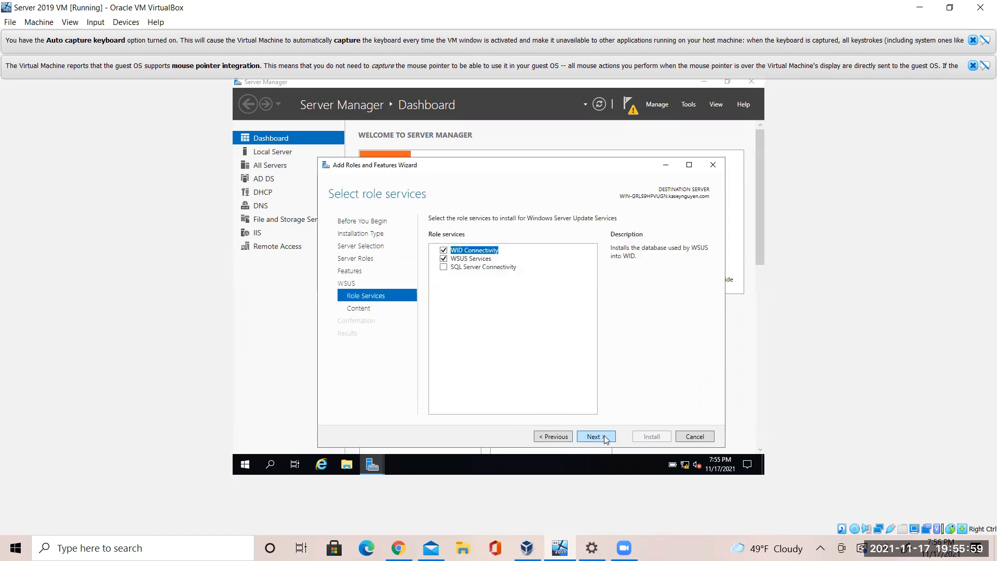
left_click(606, 440)
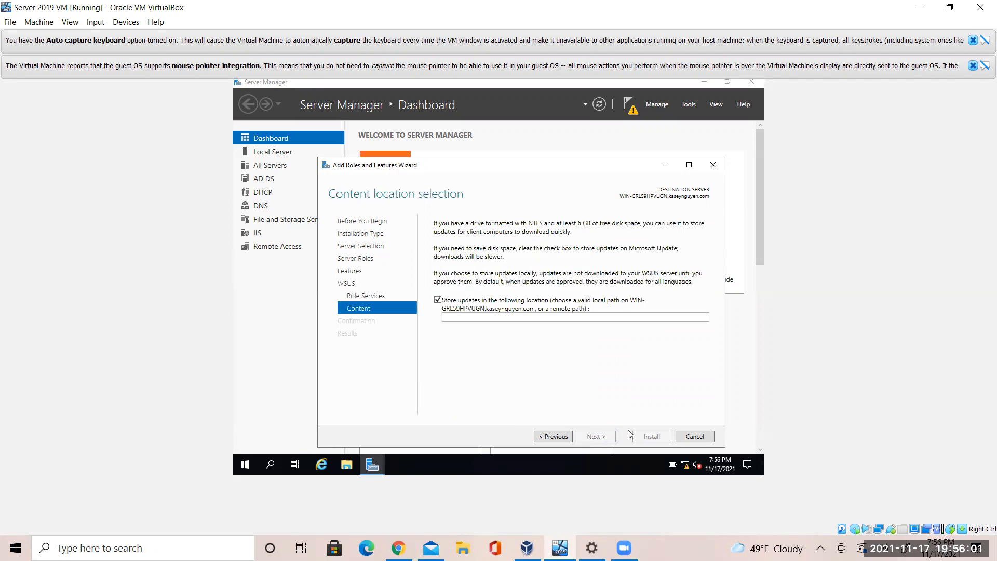
left_click(442, 299)
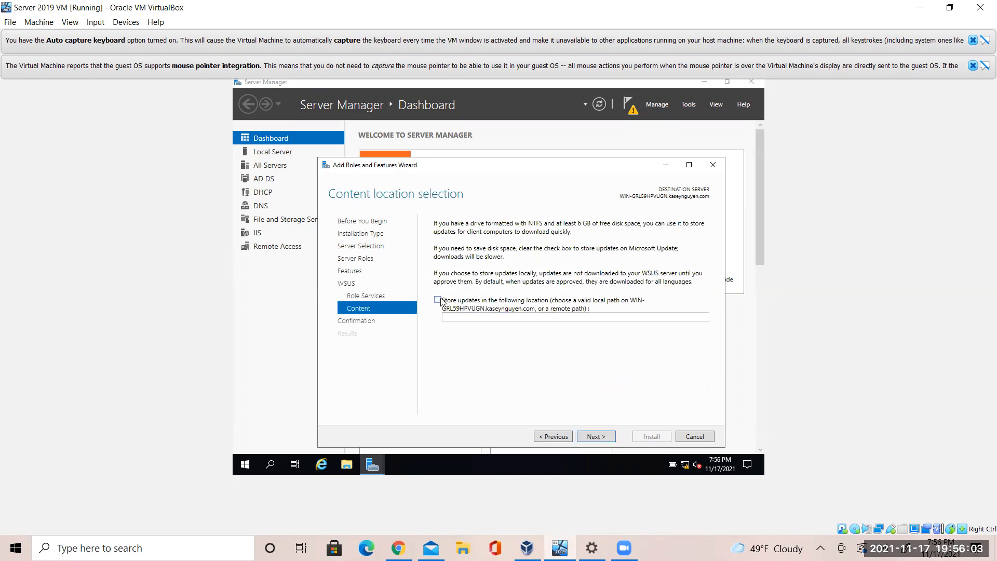
left_click(605, 439)
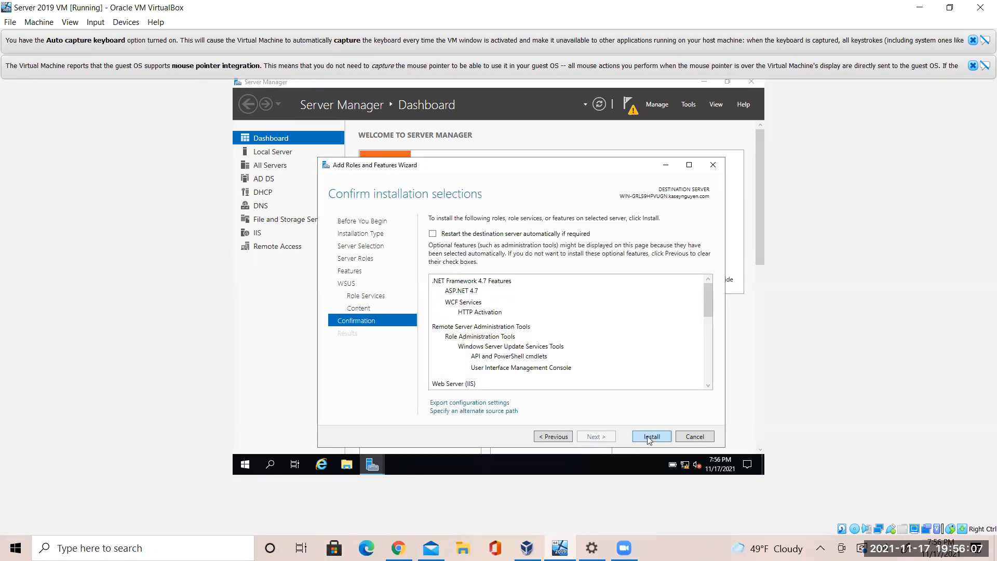
left_click(667, 439)
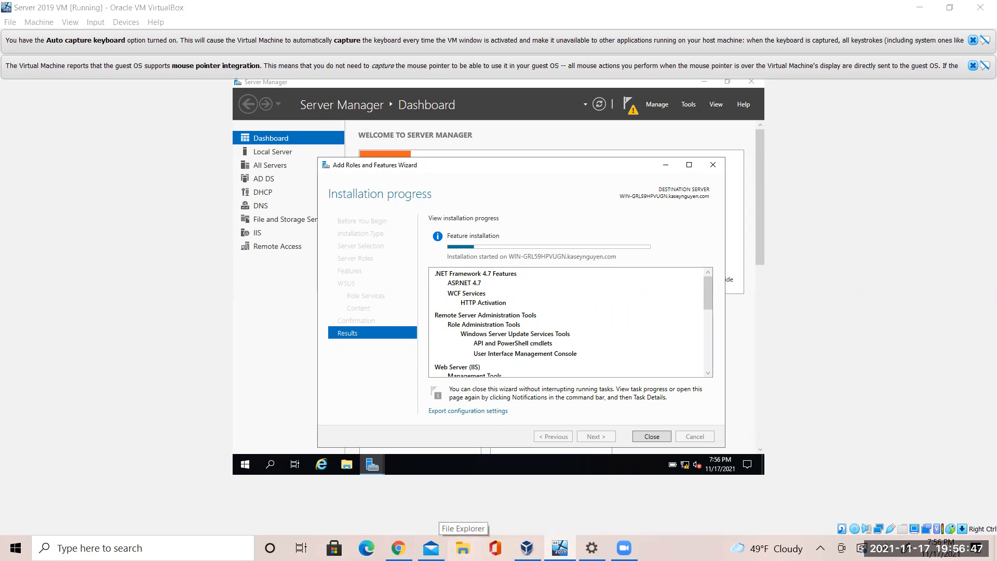
While the WSUS installation runs, open File Explorer on the host
left_click(463, 548)
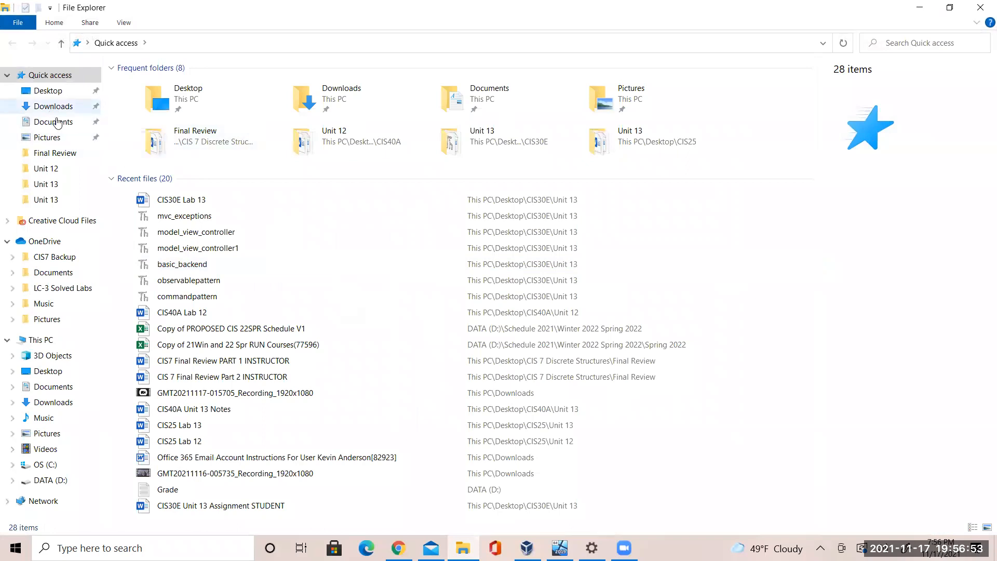
Open CIS25 Lab 13 from Recent files without the Navigation pane, then return to the VM
double_click(223, 425)
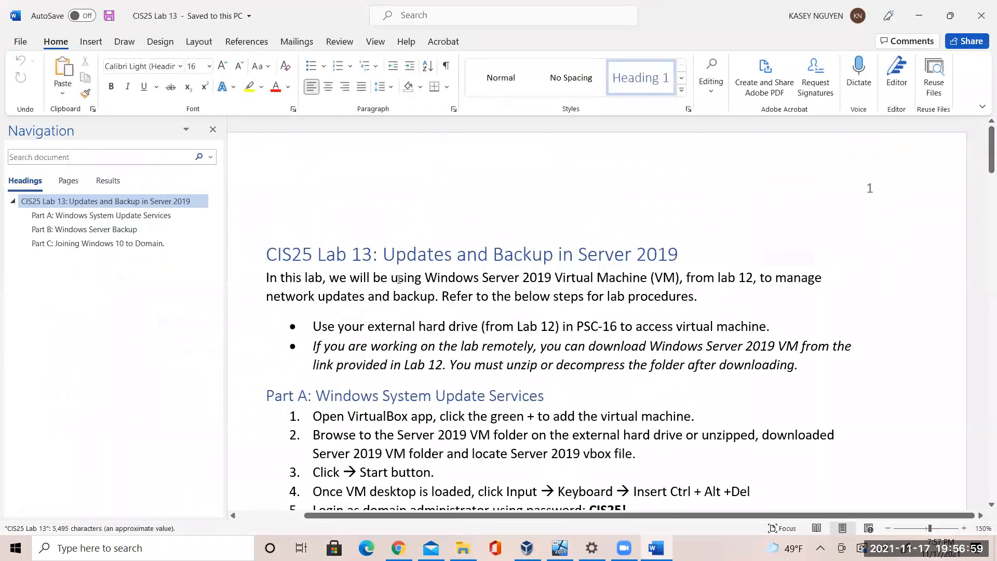
left_click(213, 129)
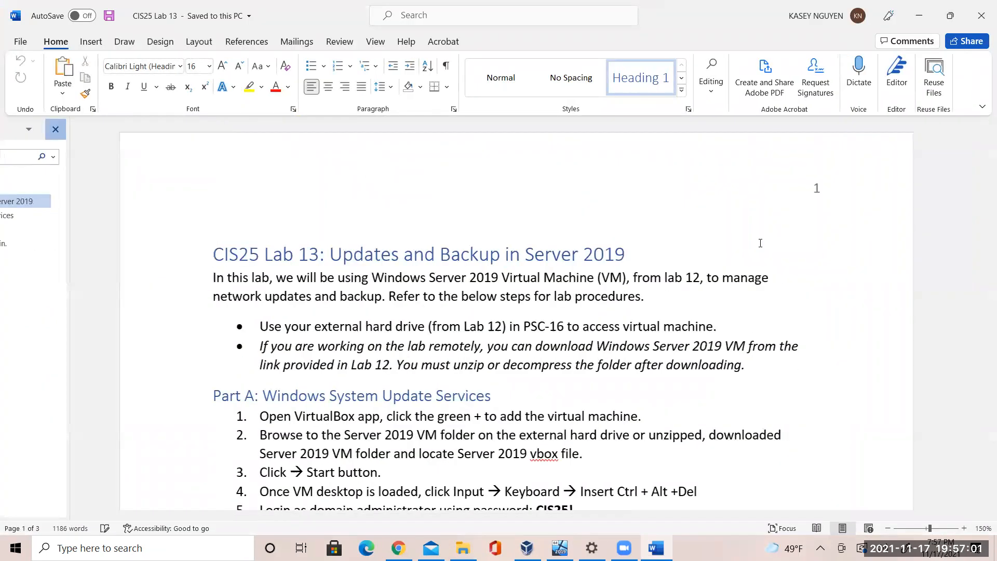
left_click_drag(983, 173, 983, 225)
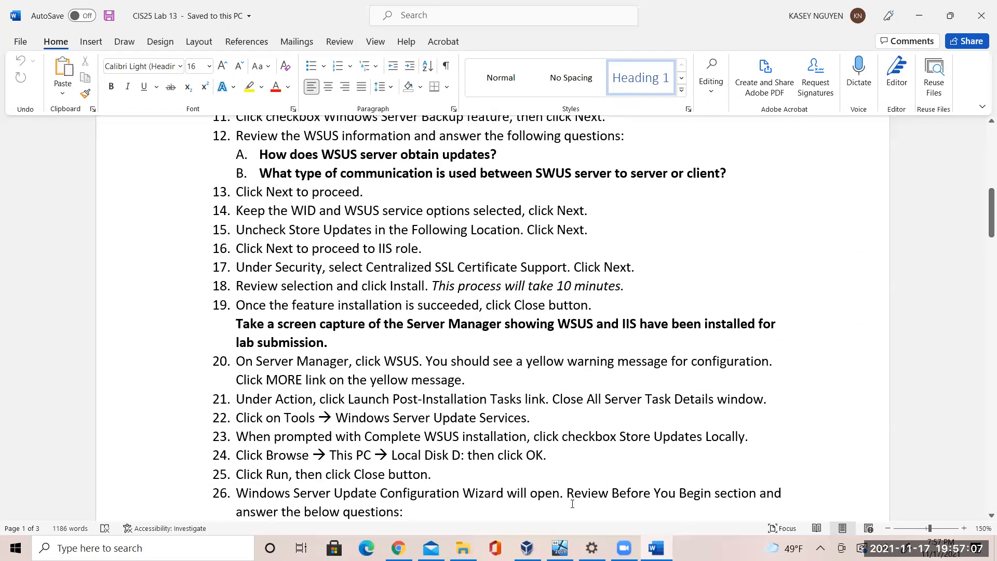
left_click(623, 548)
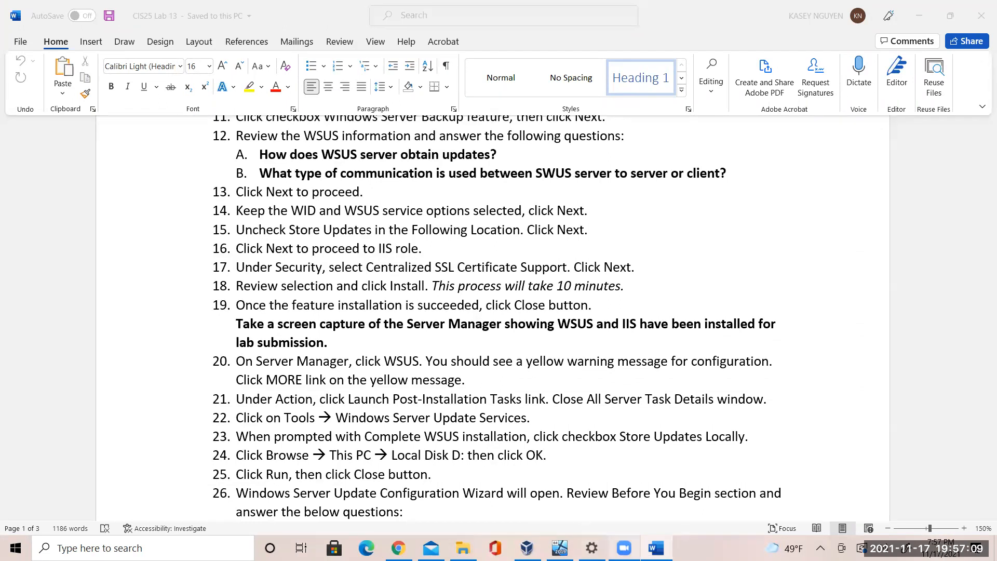
left_click(560, 548)
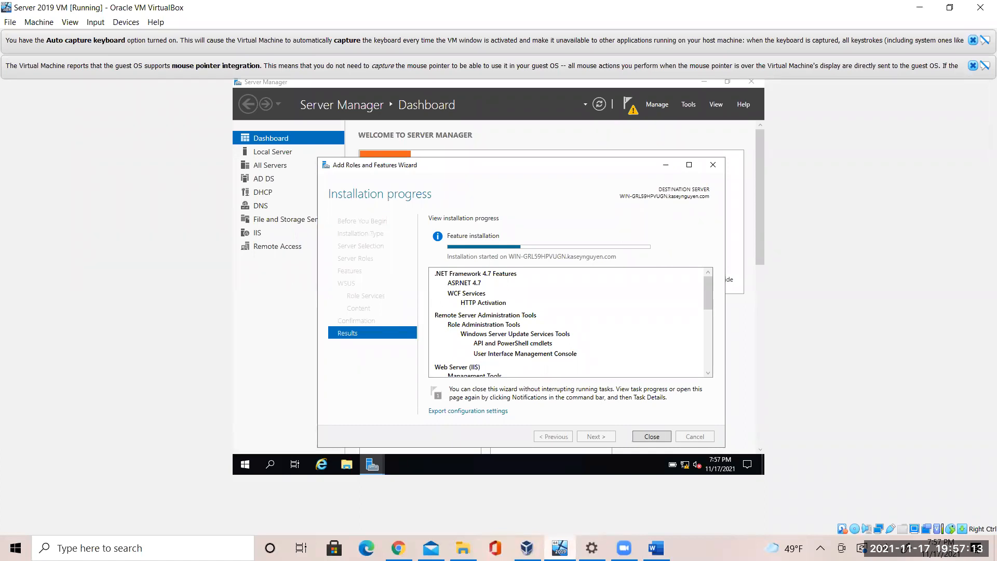
Switch back and forth between the Word lab instructions and the VM's running installation
left_click(655, 548)
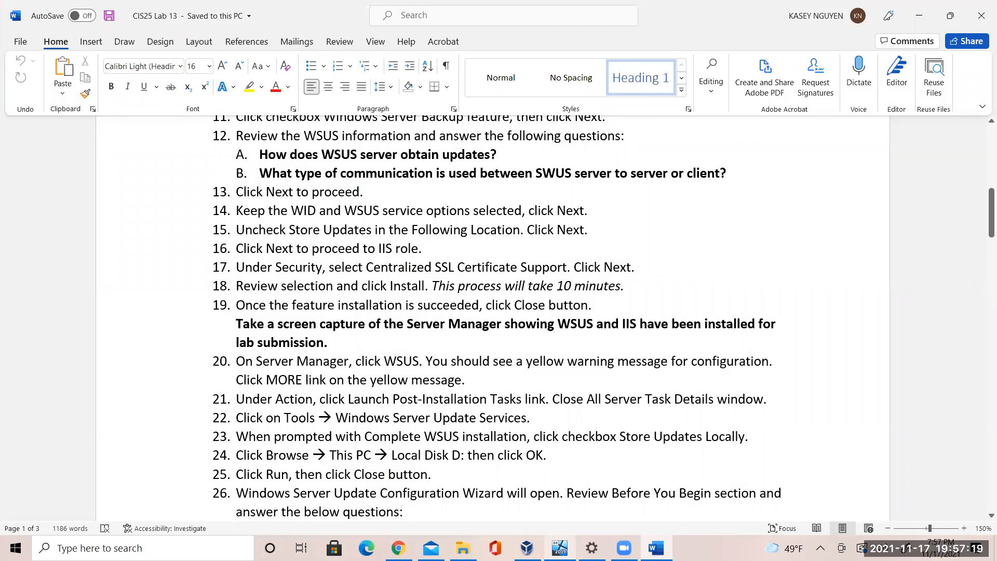
left_click(559, 547)
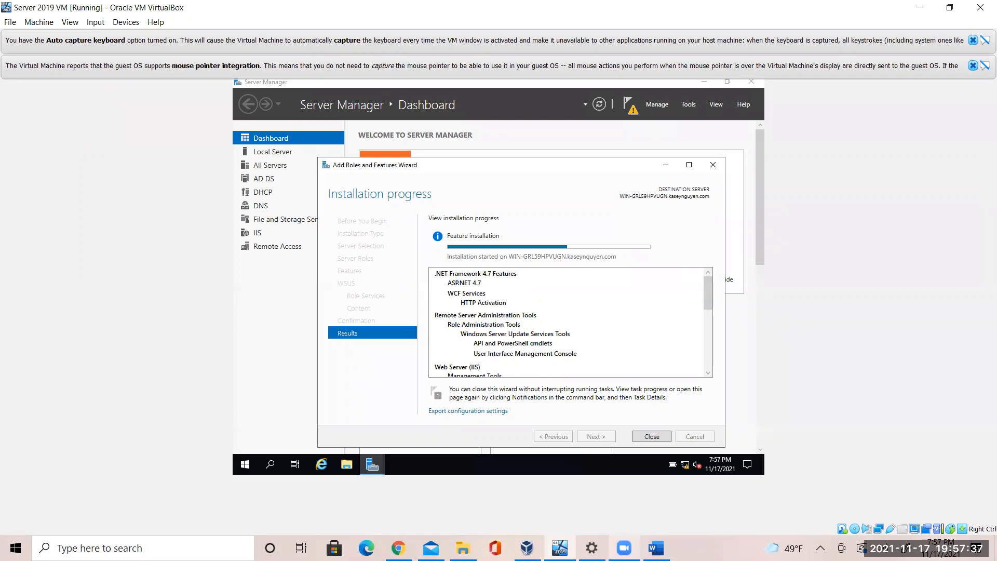
mouse_move(623, 547)
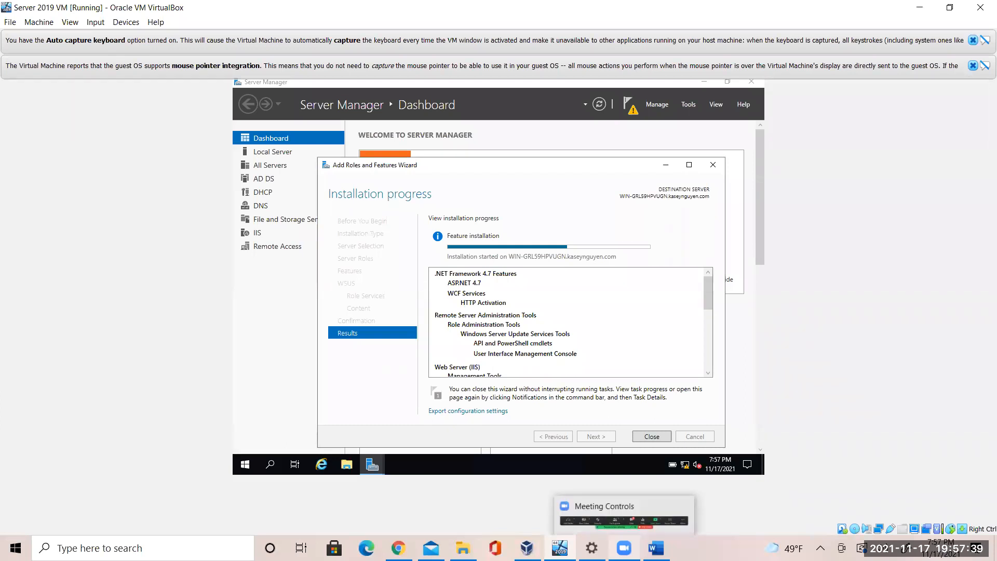
mouse_move(463, 537)
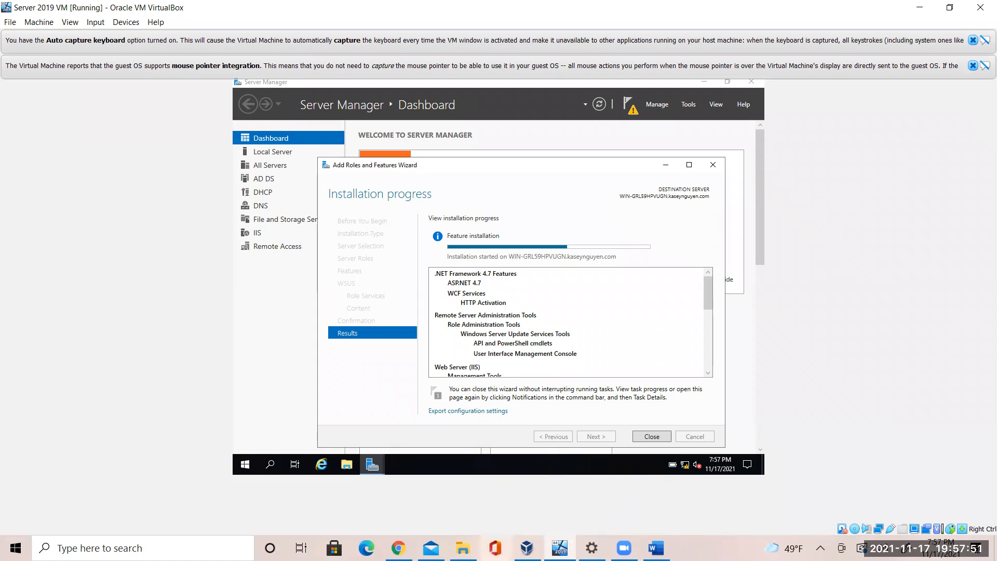
left_click(656, 548)
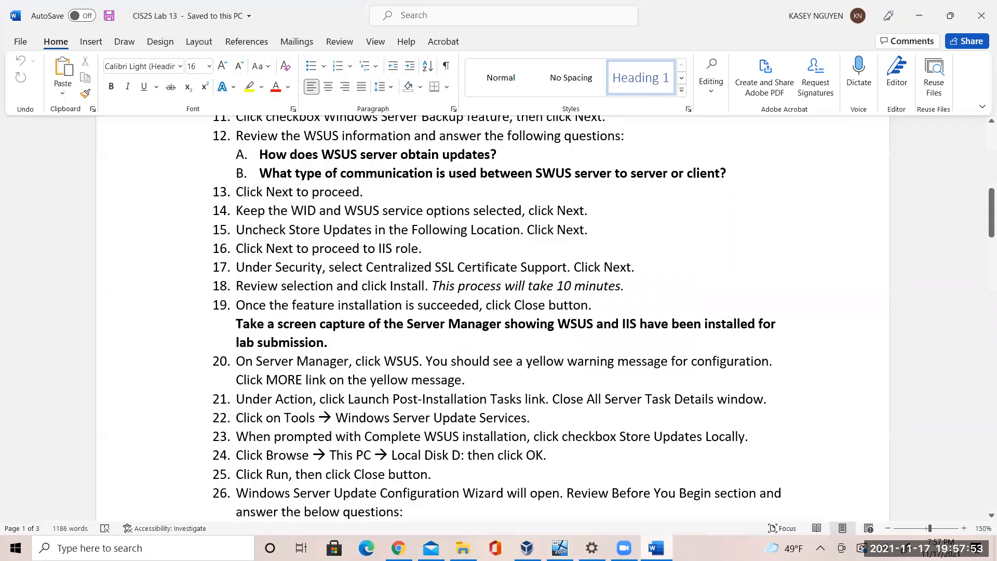
left_click(657, 548)
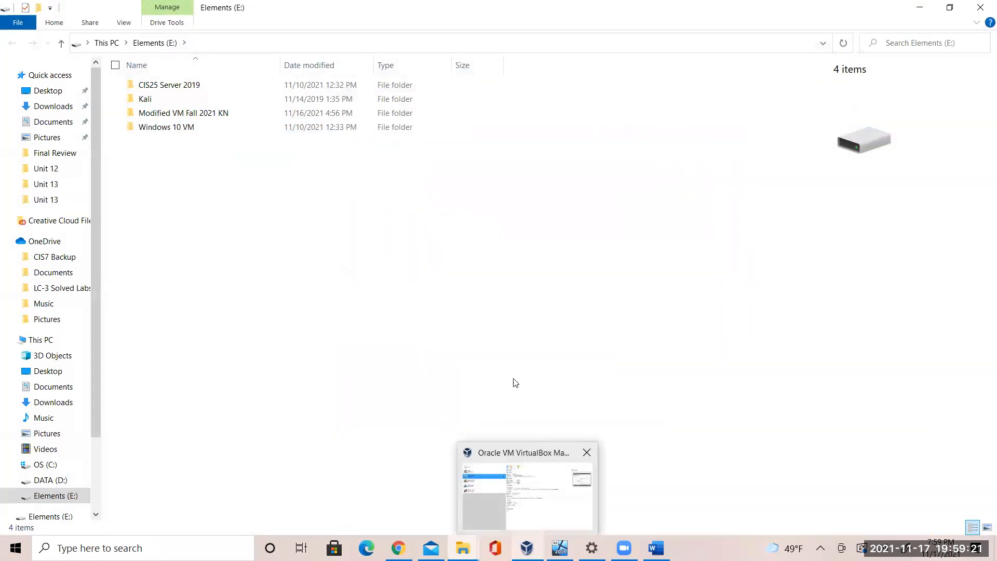
Bring the VirtualBox Manager window, with the running Server 2019 VM, to the front
left_click(527, 548)
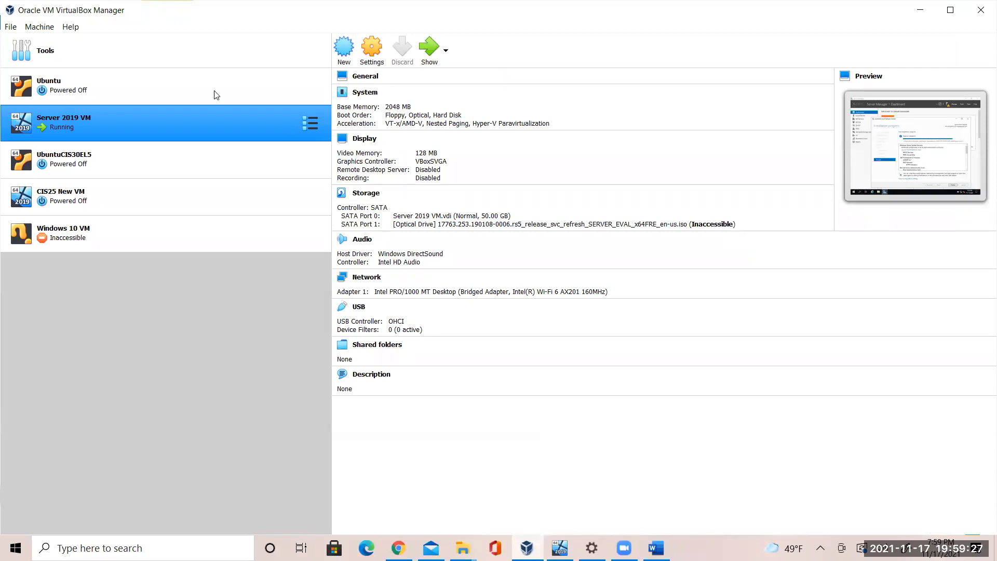
Try adding E:\Windows 10 VM\Windows 10 VM.vbox via Machine > Add, then dismiss the failure error
left_click(45, 28)
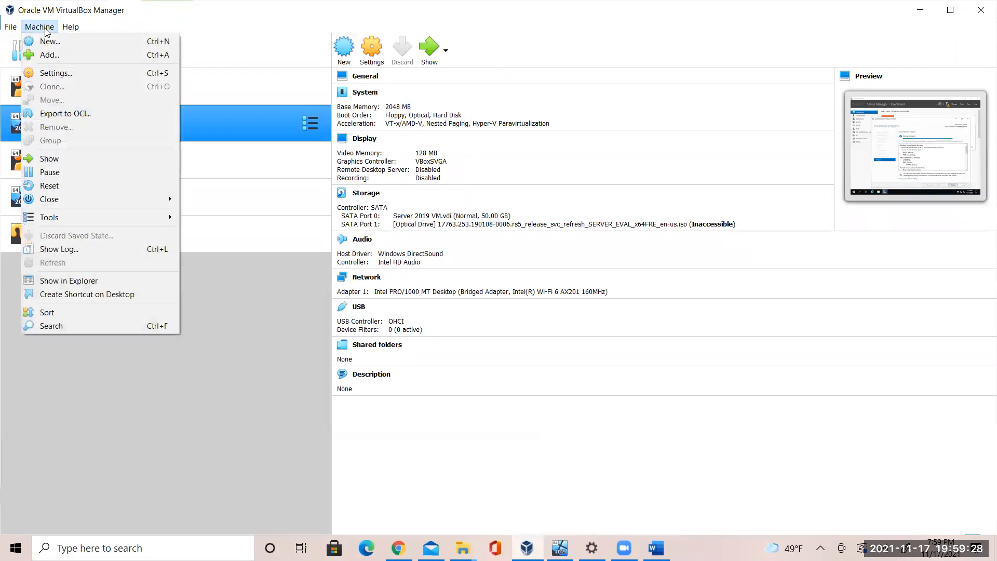
left_click(56, 53)
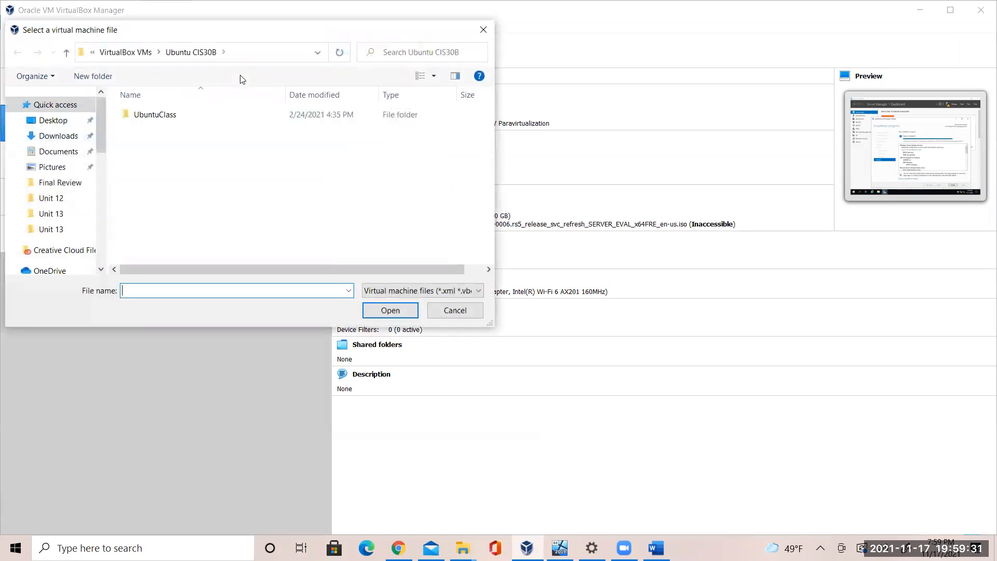
left_click_drag(100, 133, 108, 173)
left_click(71, 247)
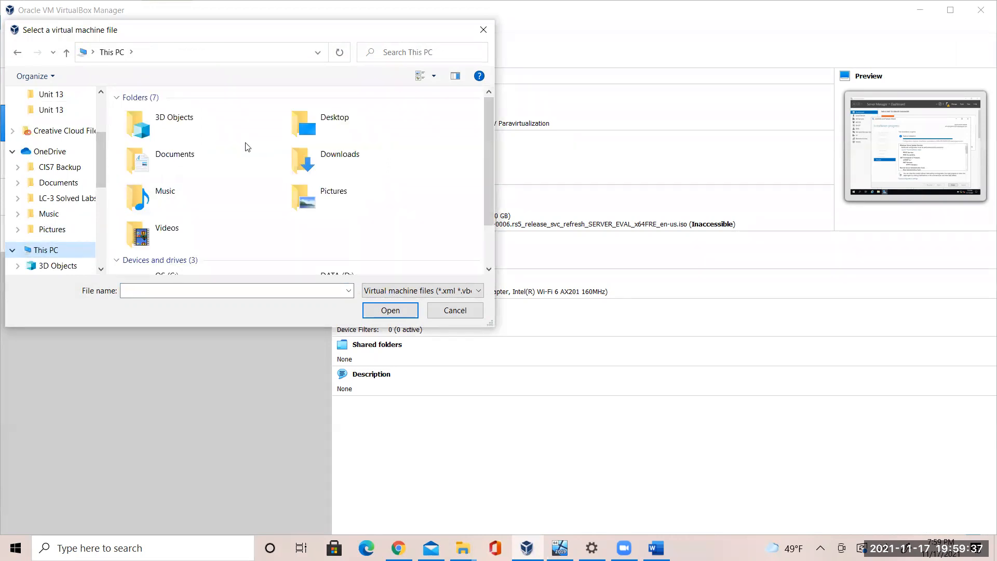
left_click_drag(490, 190, 493, 248)
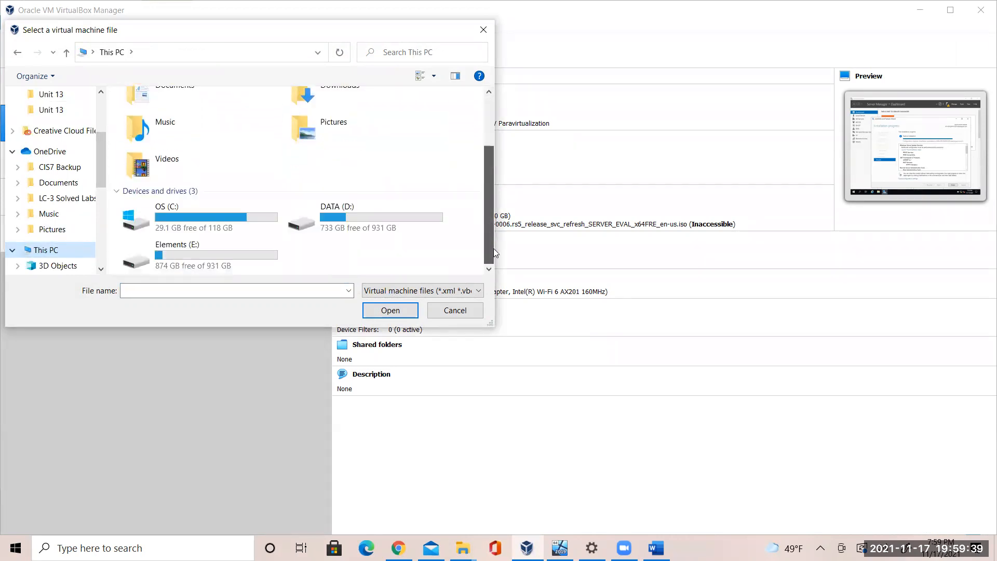
double_click(246, 266)
double_click(199, 157)
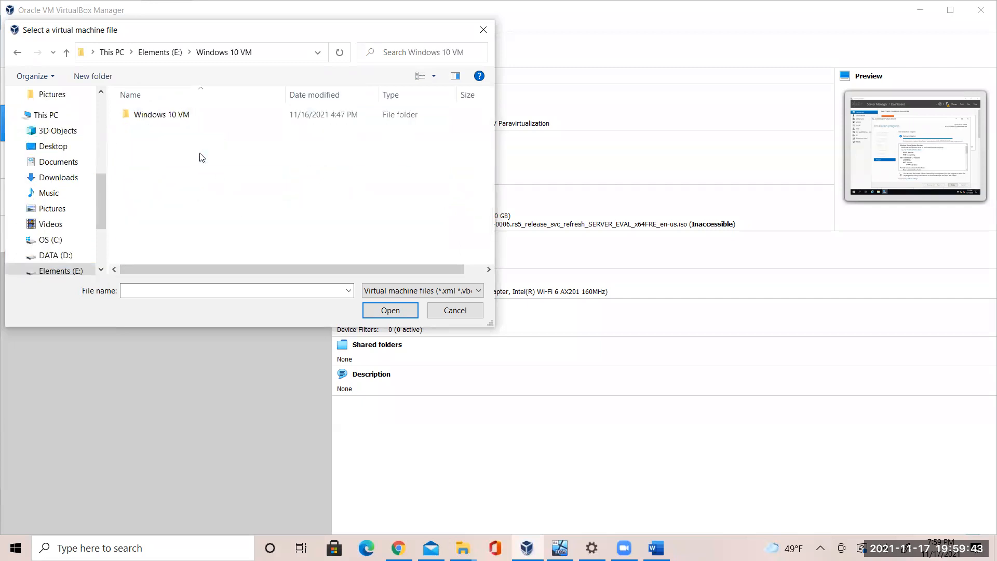
double_click(200, 121)
left_click(199, 129)
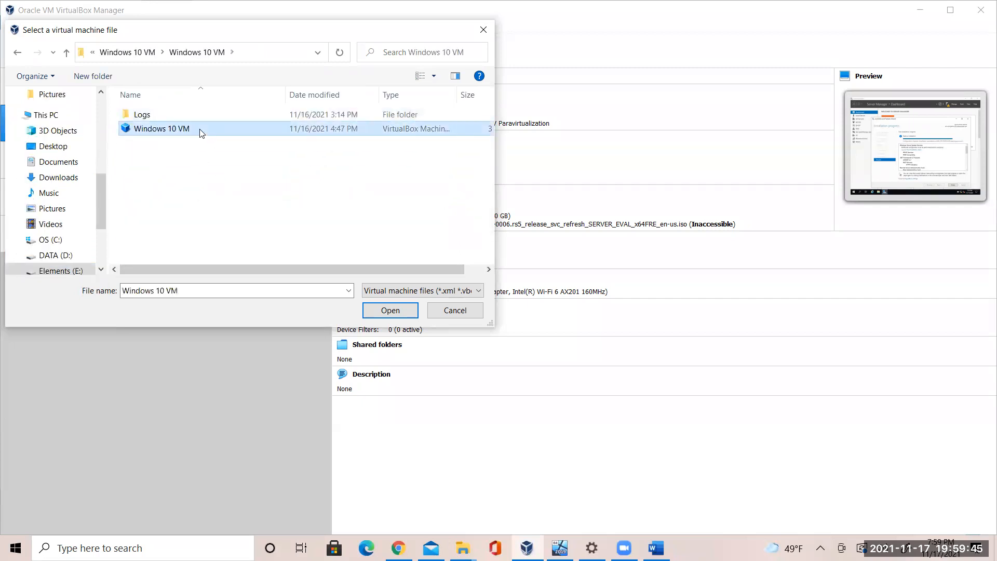
left_click(390, 312)
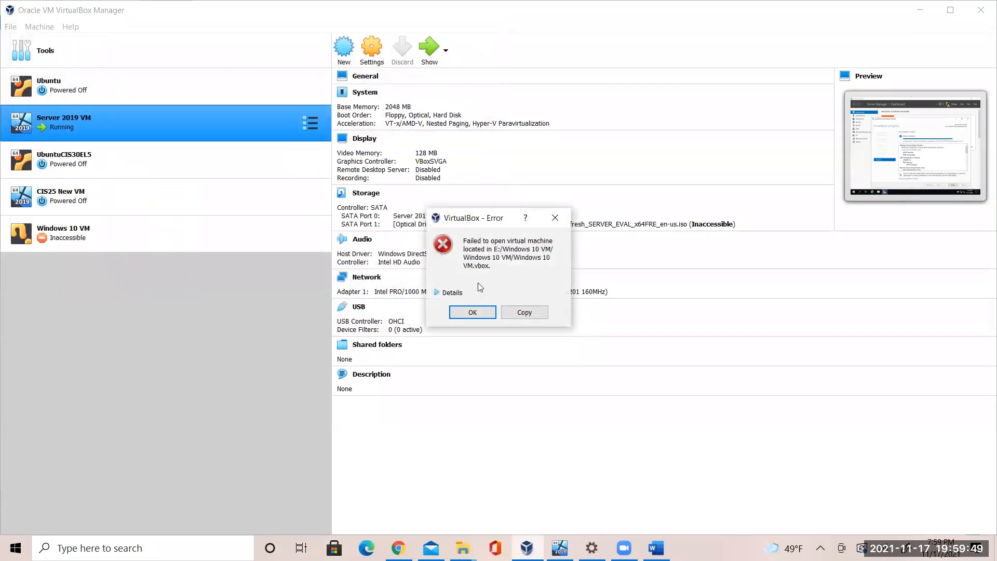
left_click(478, 310)
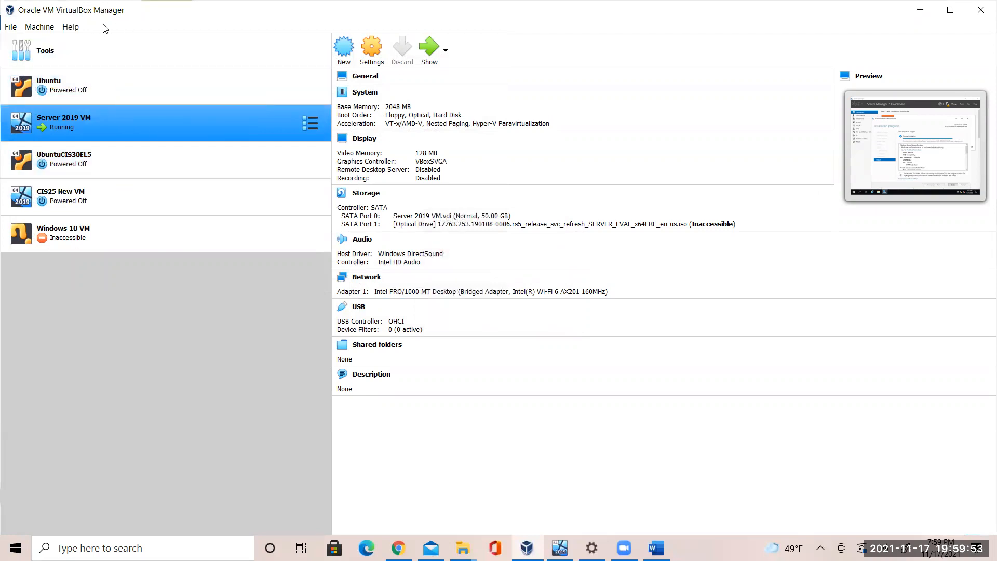
Retry adding the same Windows 10 VM file, dismiss the error, and select the inaccessible Windows 10 VM
left_click(45, 34)
left_click(71, 54)
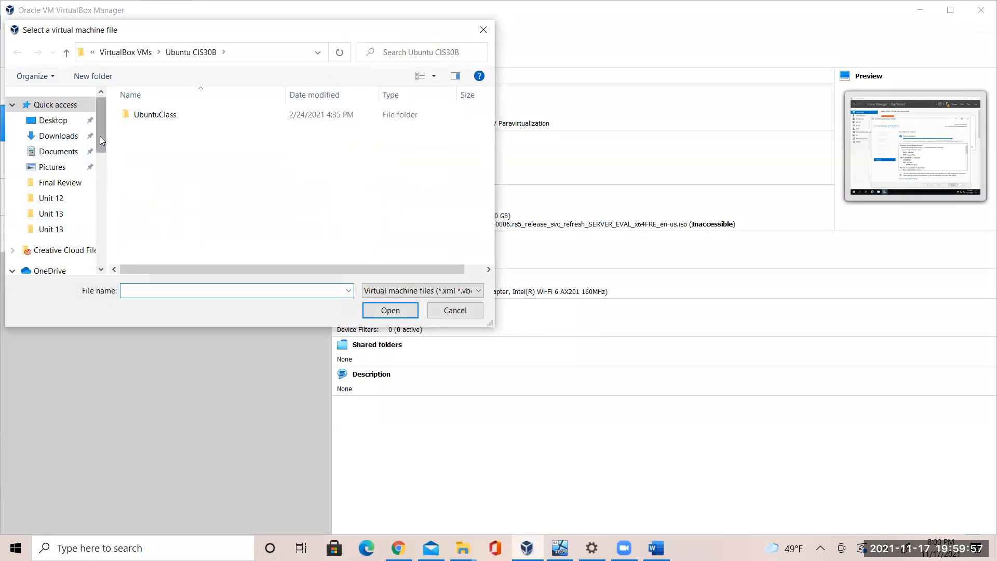
left_click_drag(101, 151, 102, 230)
left_click(67, 225)
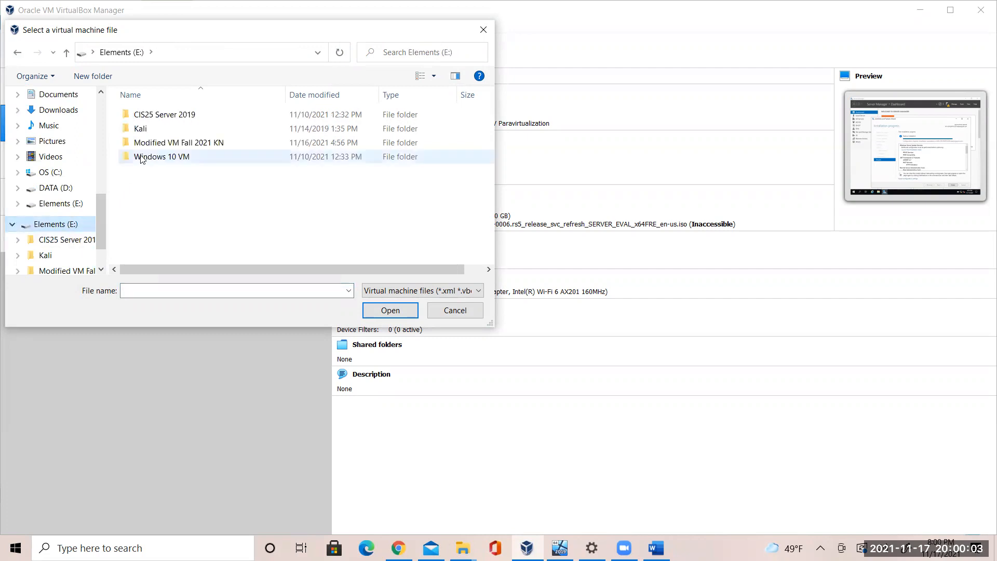
double_click(161, 154)
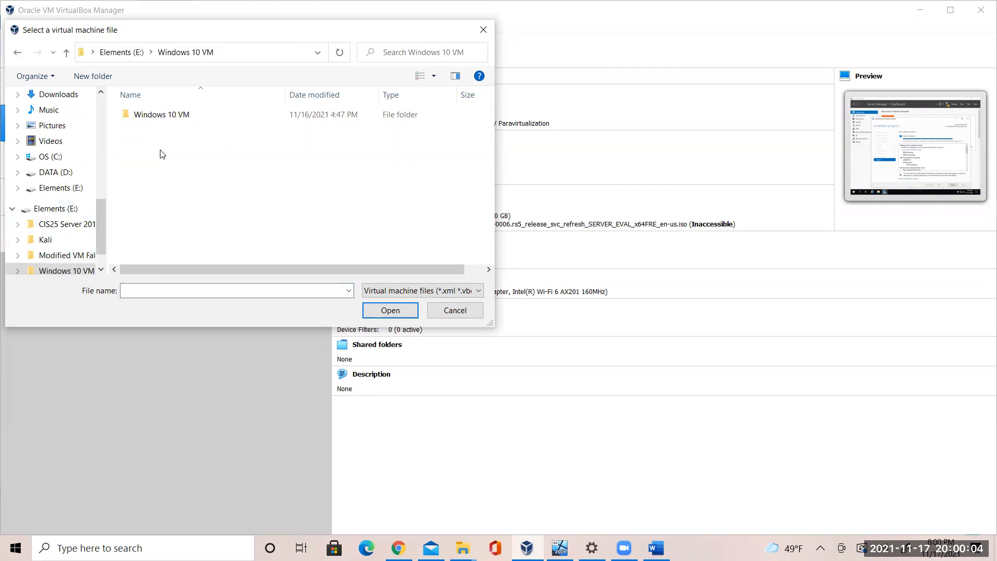
double_click(174, 116)
left_click(176, 129)
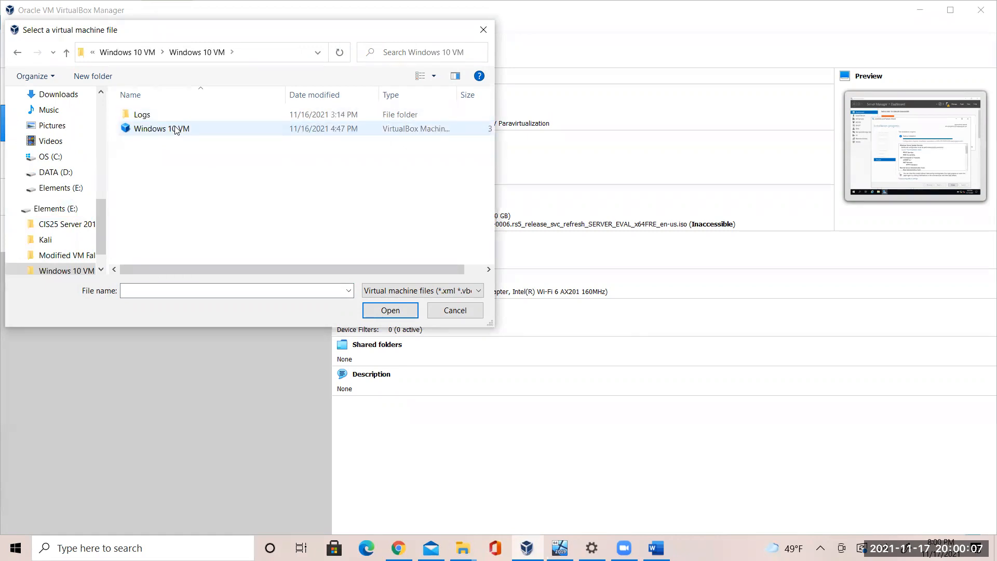
left_click(392, 310)
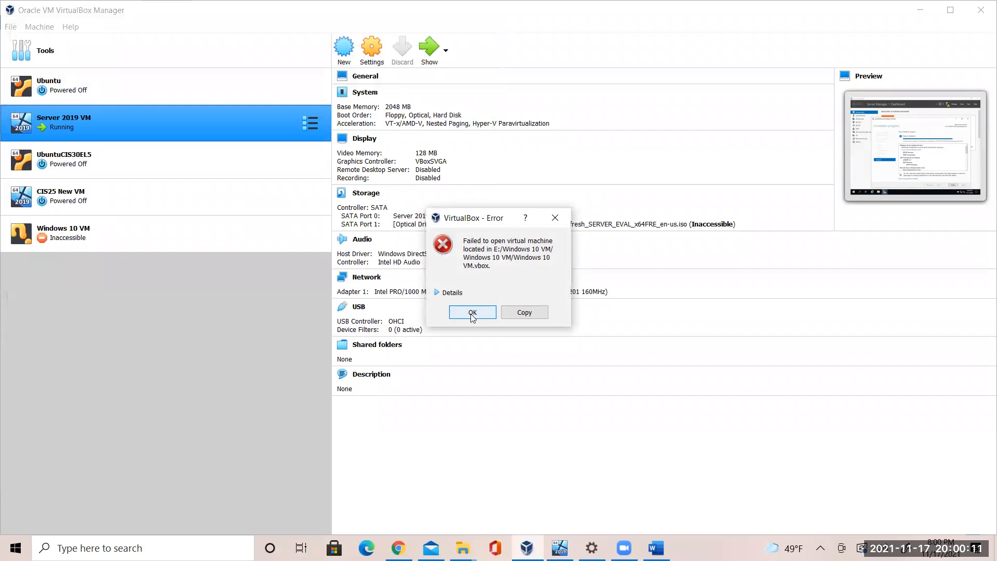
left_click(473, 316)
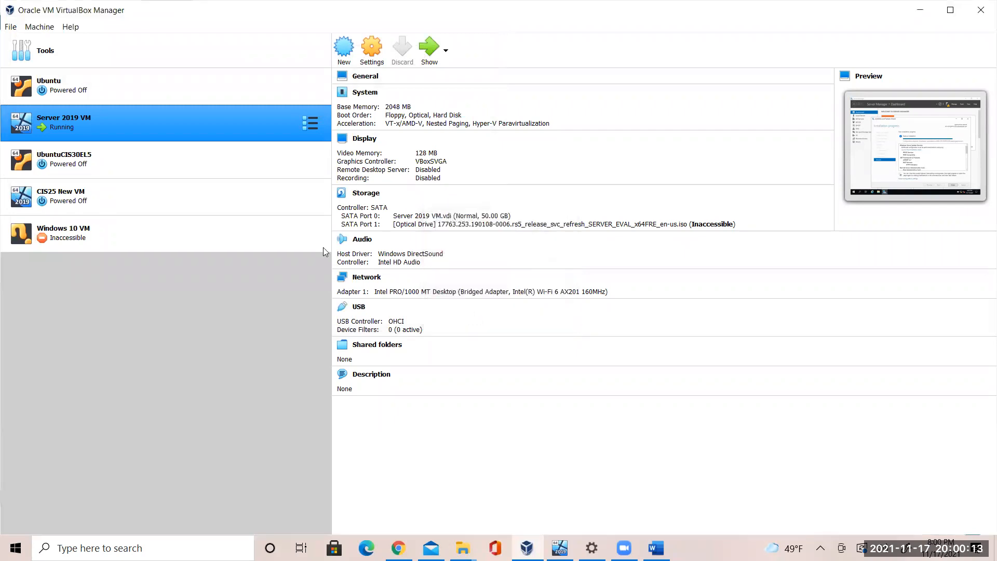
left_click(83, 237)
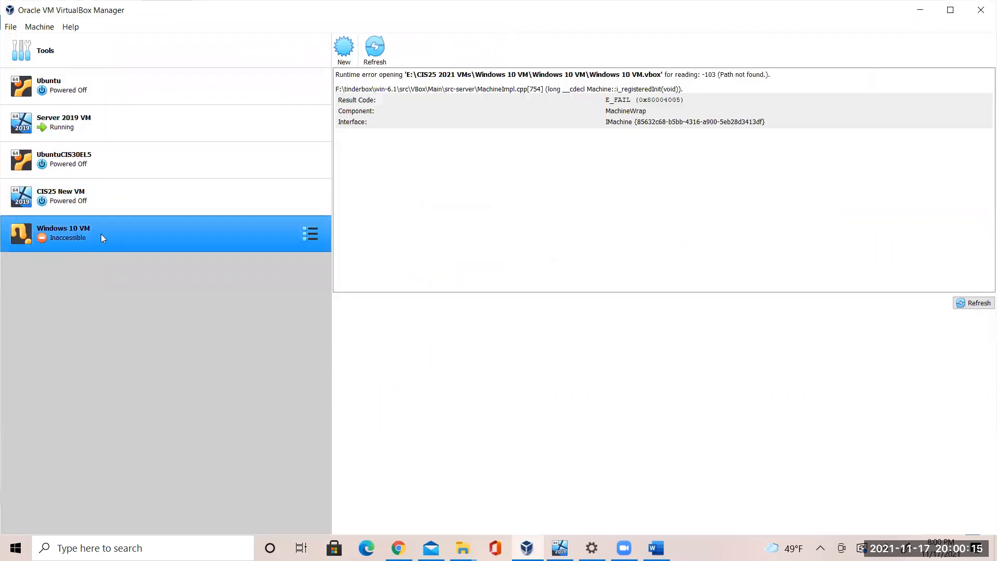
Remove the inaccessible Windows 10 VM from the list and return to the Server 2019 VM
right_click(190, 232)
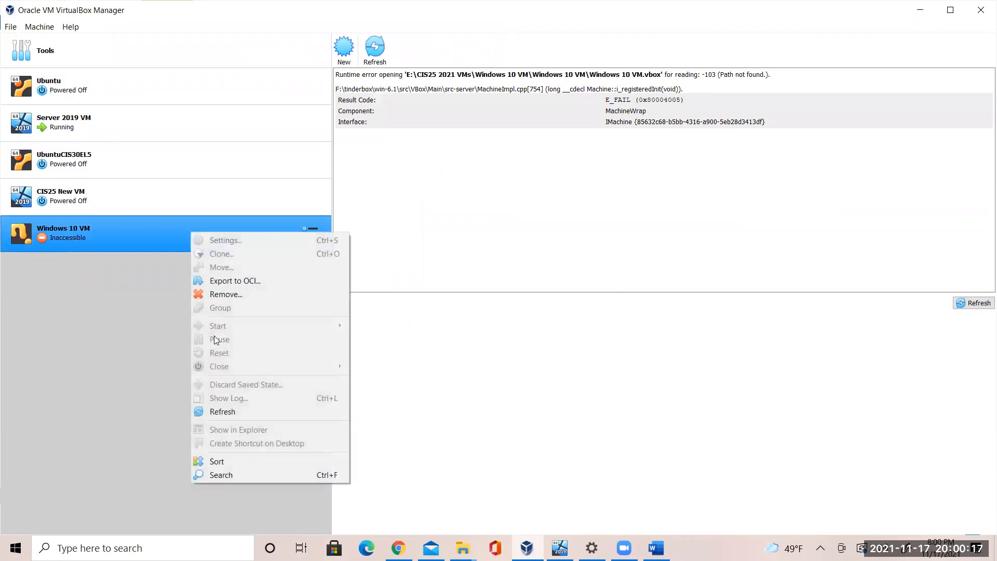
left_click(244, 294)
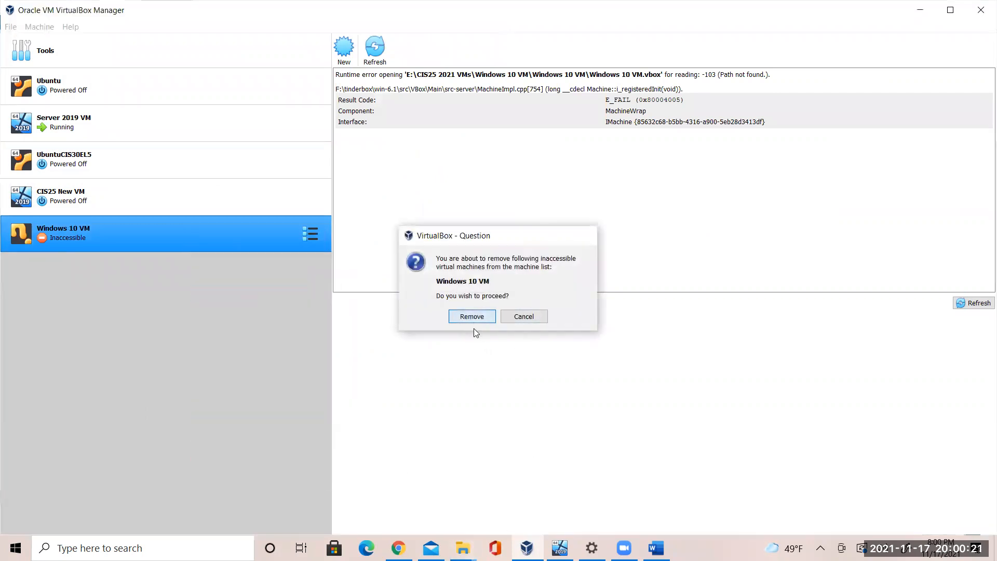
left_click(472, 318)
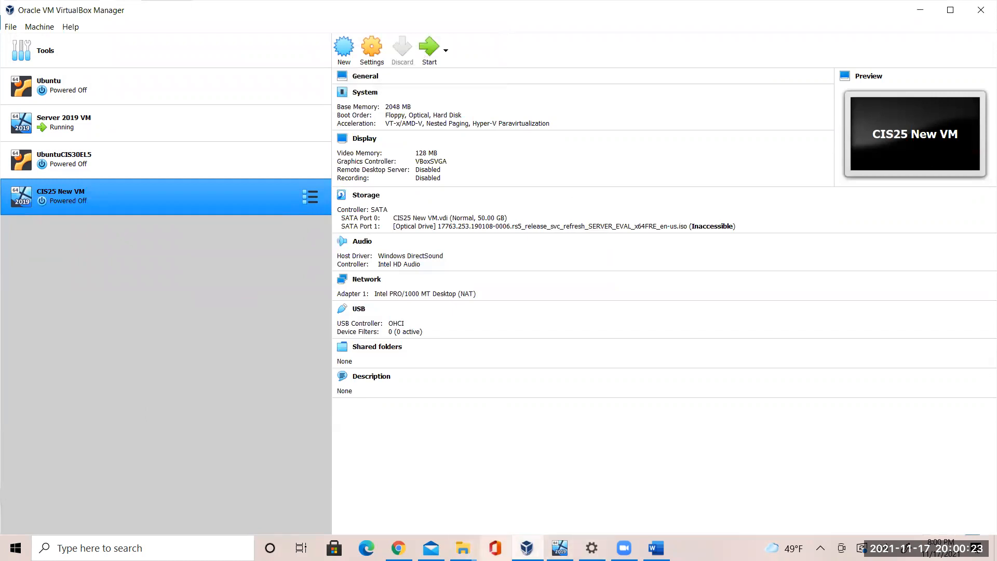
left_click(560, 548)
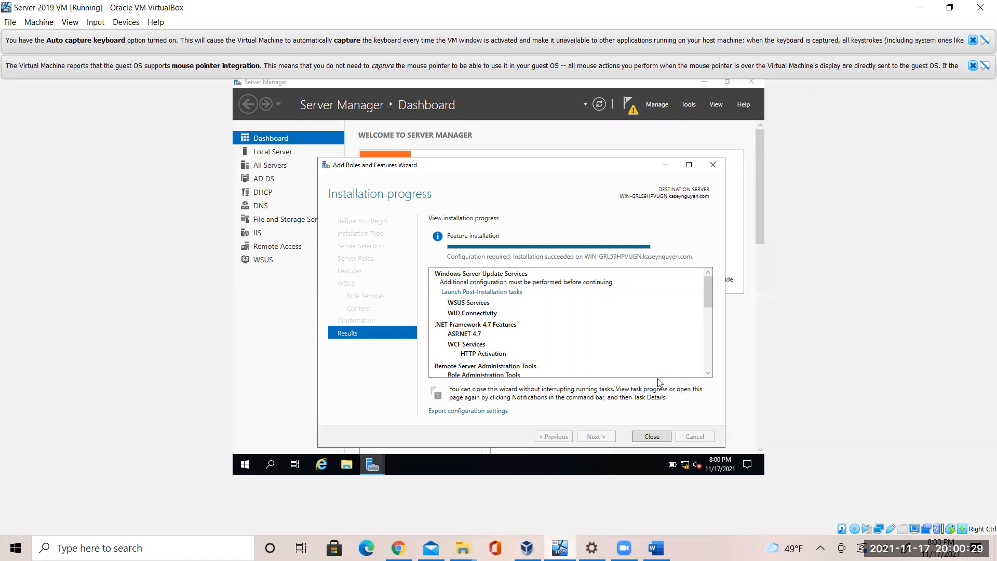
Close the completed Add Roles and Features wizard and show the WSUS page in Server Manager
left_click(653, 437)
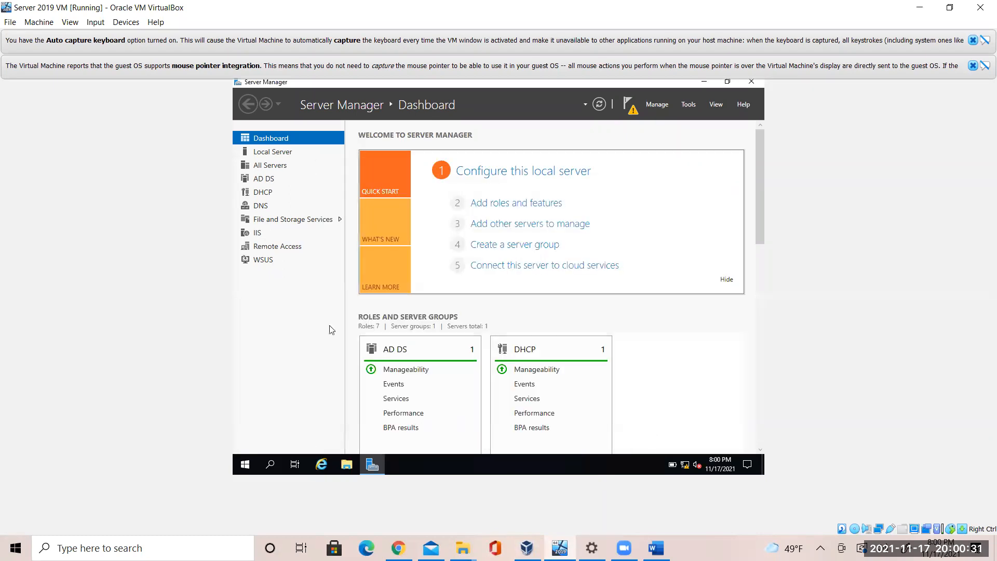
left_click(264, 260)
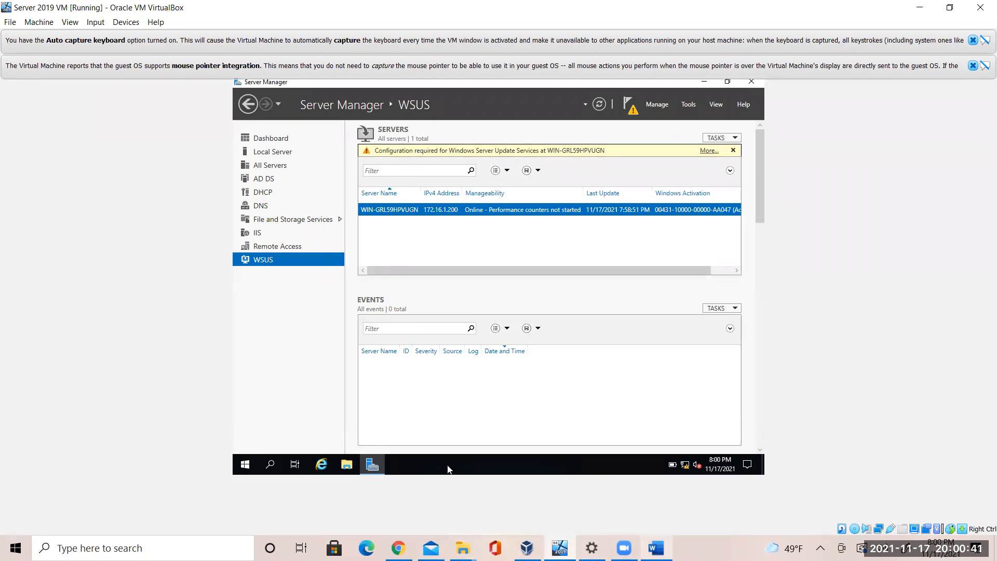
key("alt+Tab")
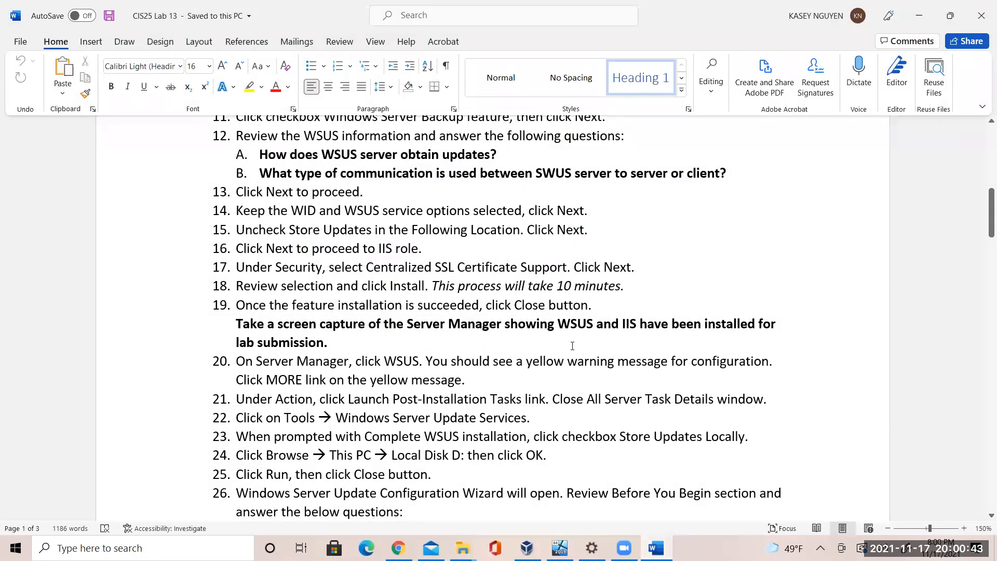
left_click_drag(250, 361, 485, 378)
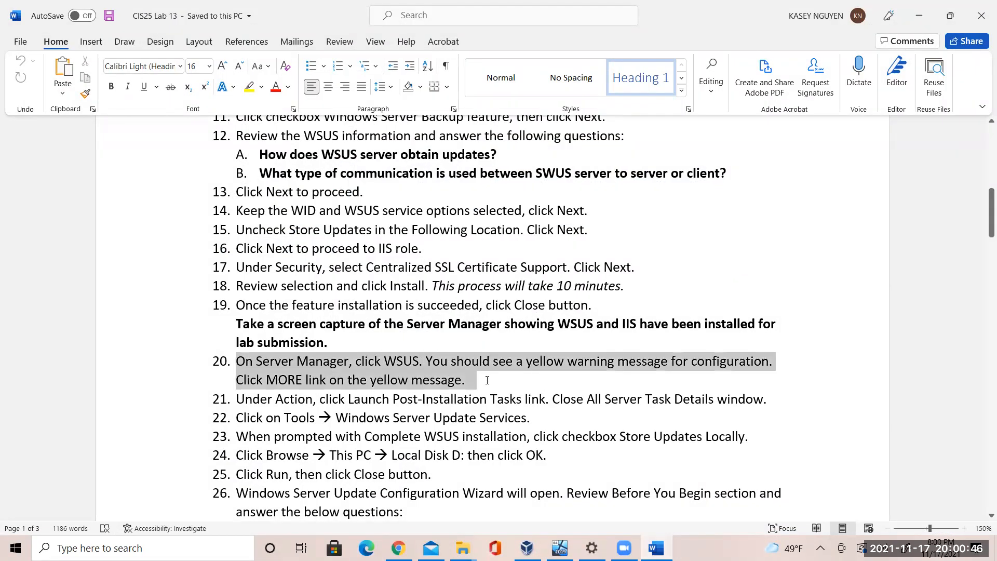
left_click(369, 347)
left_click(373, 379)
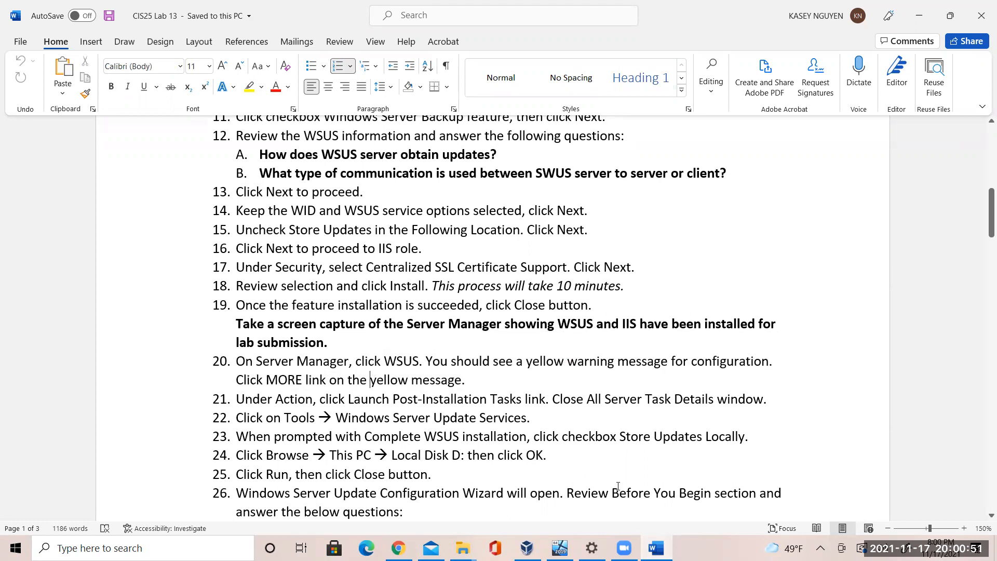
left_click(560, 548)
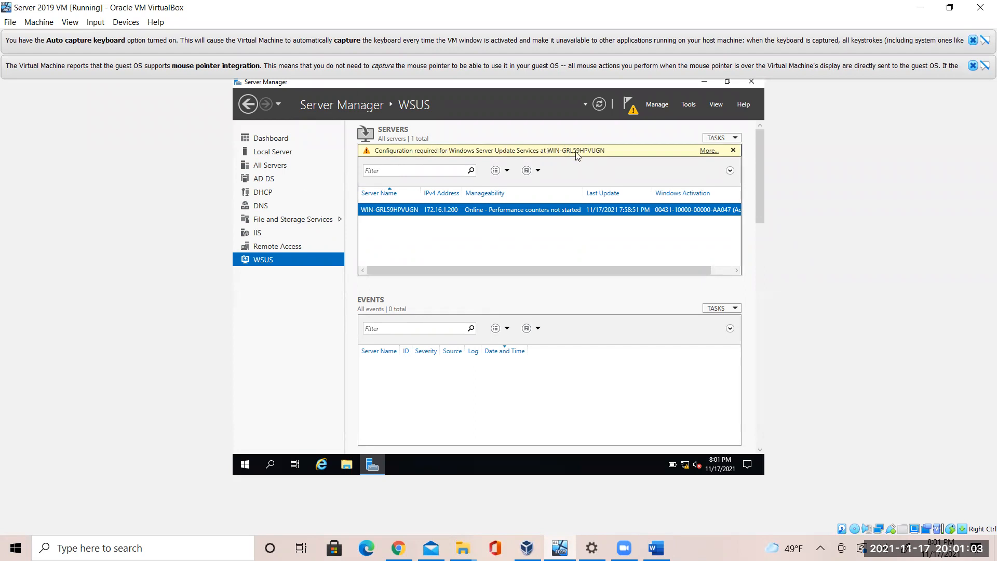
Launch WSUS post-installation tasks from the configuration-required warning, then close the All Servers Task Details window
left_click(710, 151)
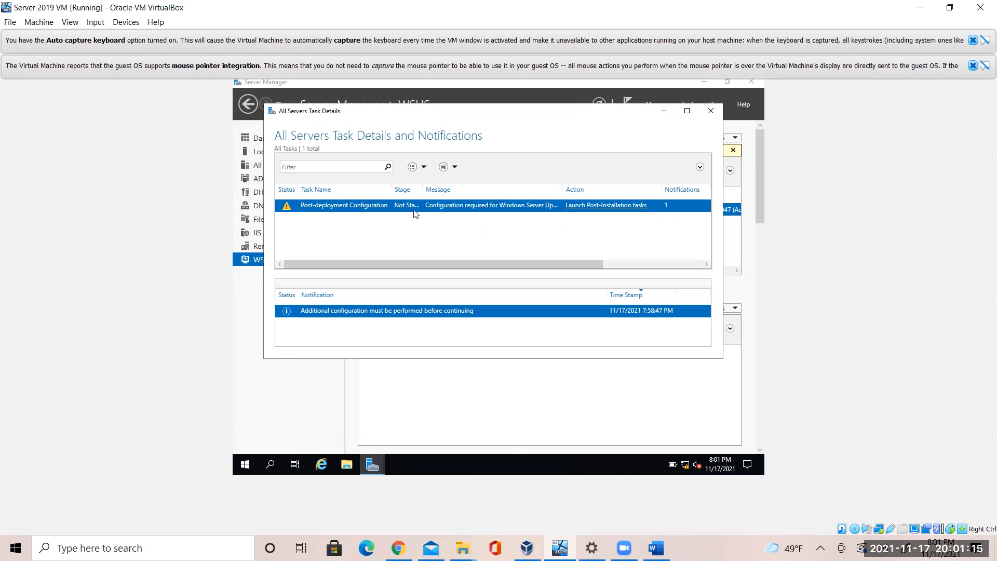
left_click(589, 207)
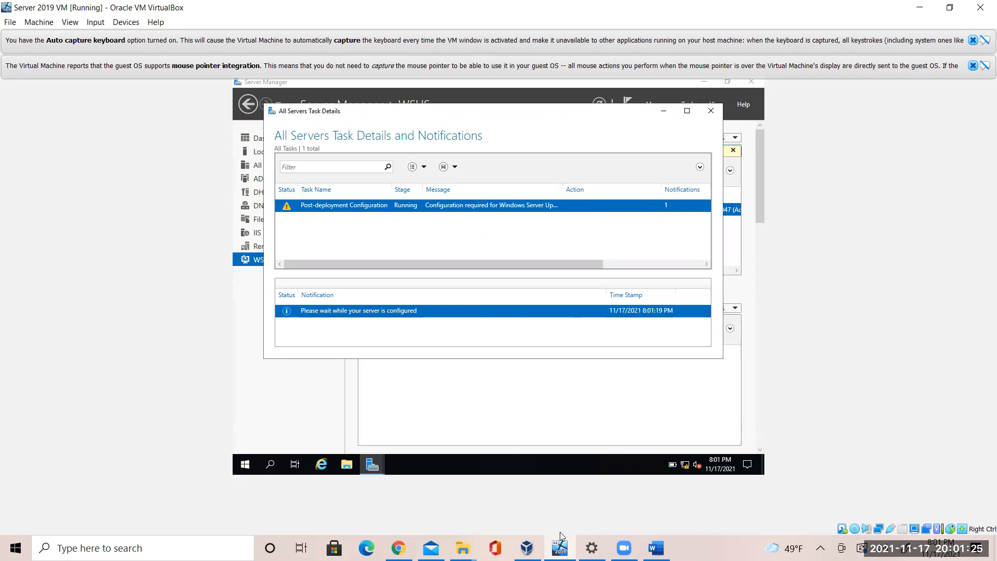
mouse_move(462, 547)
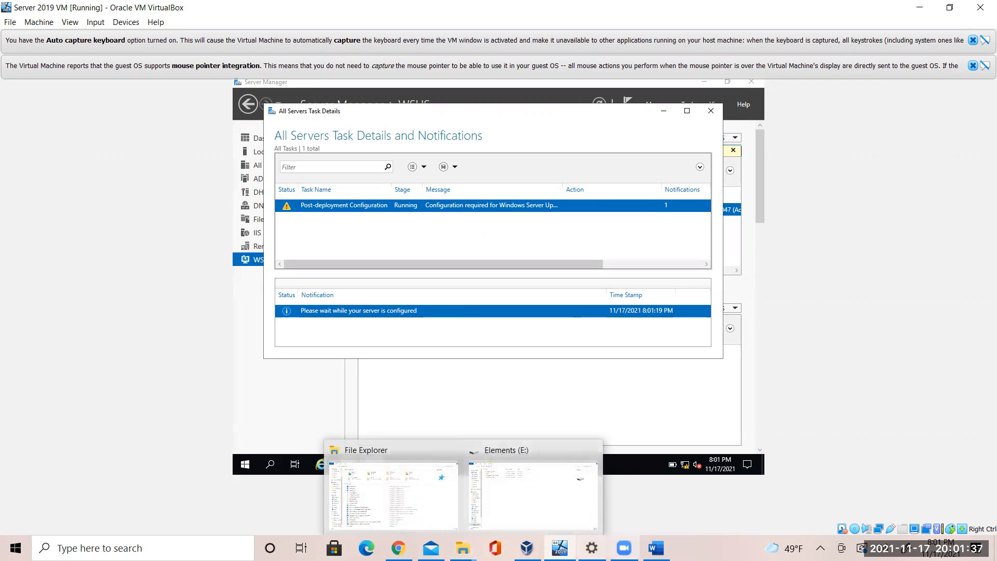
left_click(655, 548)
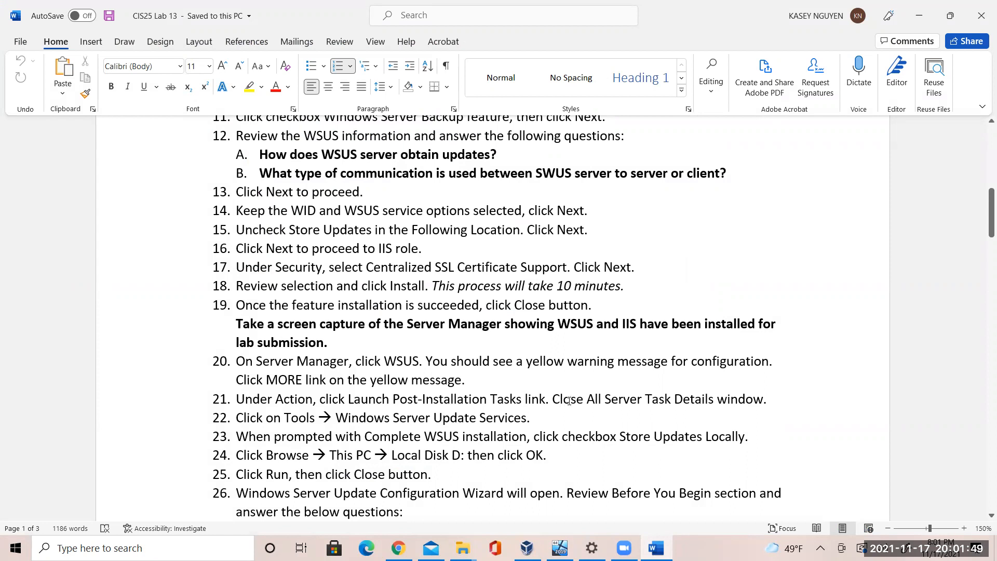
key("alt+Tab")
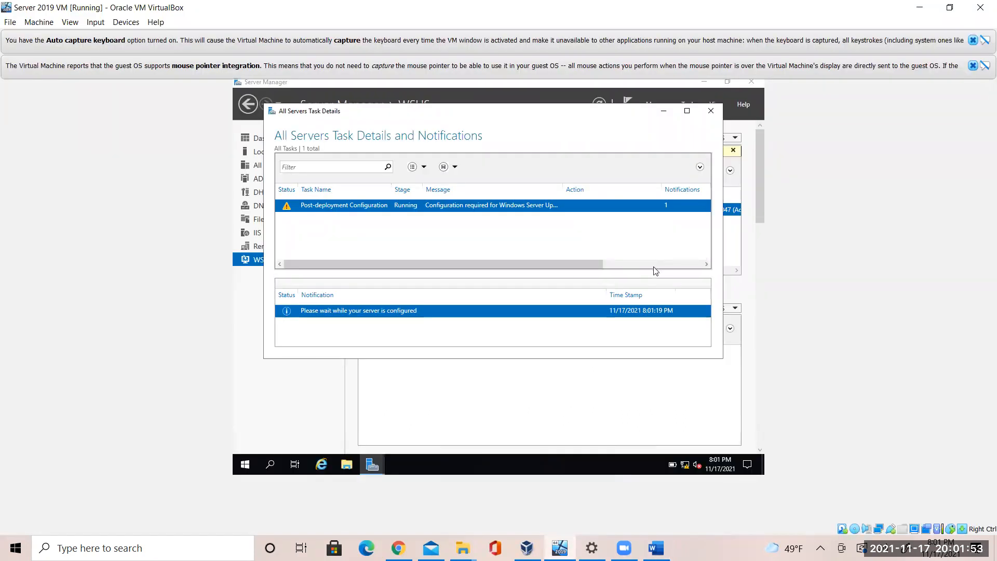
left_click(711, 110)
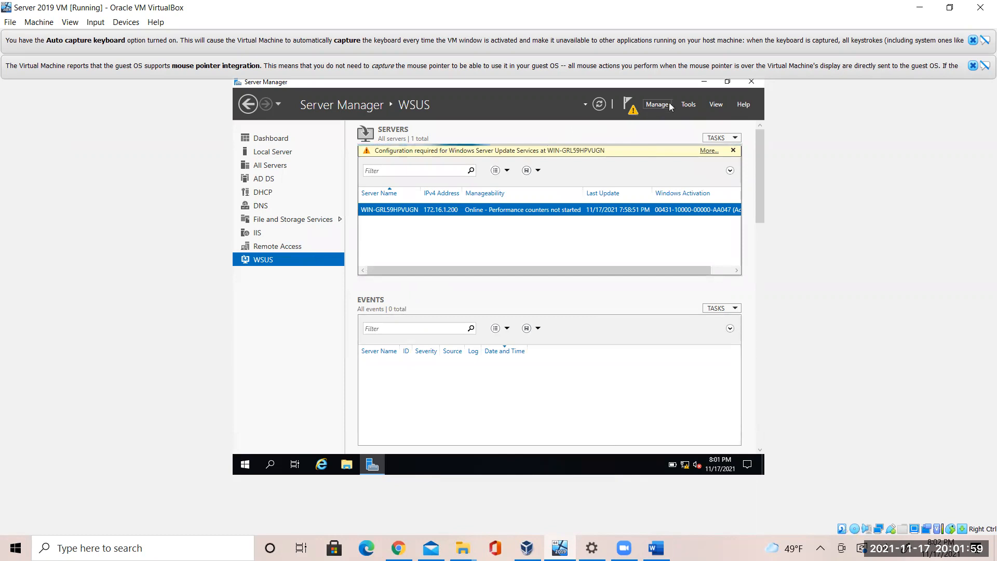
Start Windows Server Update Services from Tools and tick Store updates locally in the prompt
left_click(688, 104)
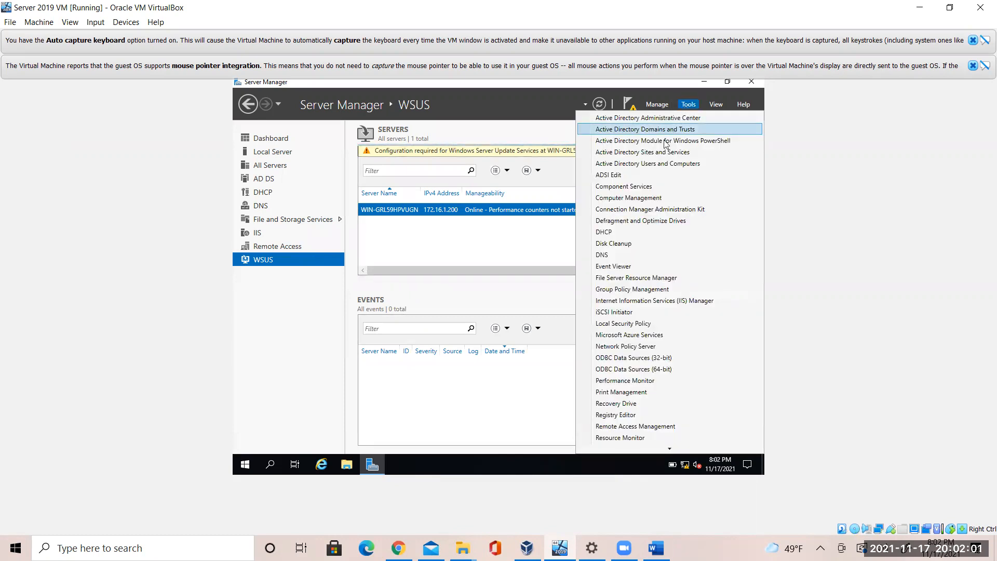
mouse_move(669, 449)
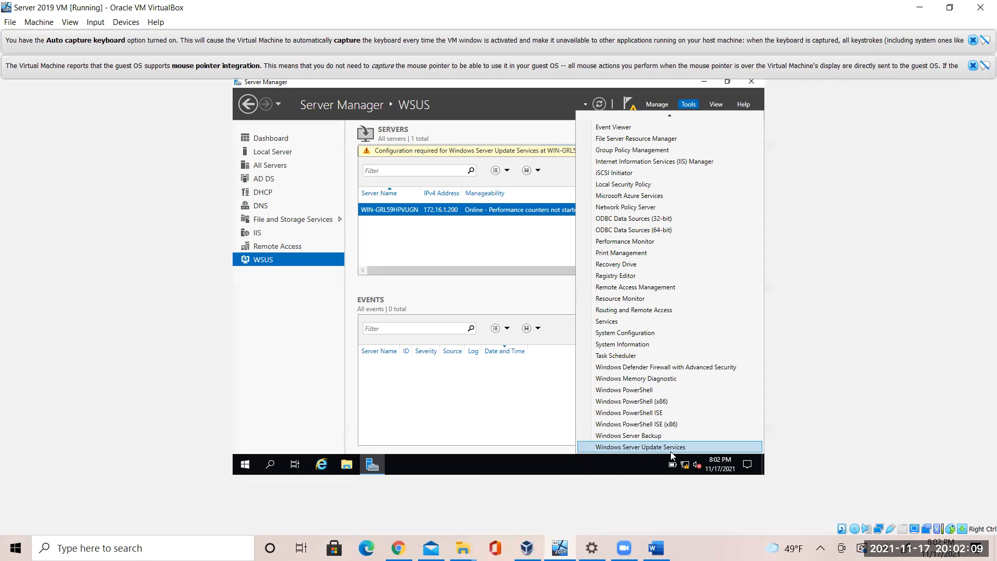
left_click(671, 448)
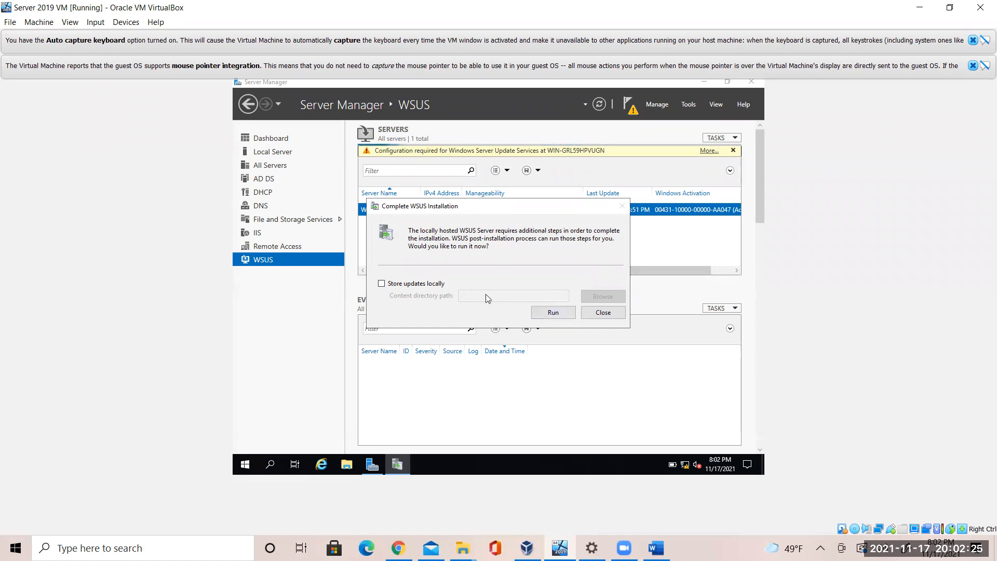
left_click(656, 548)
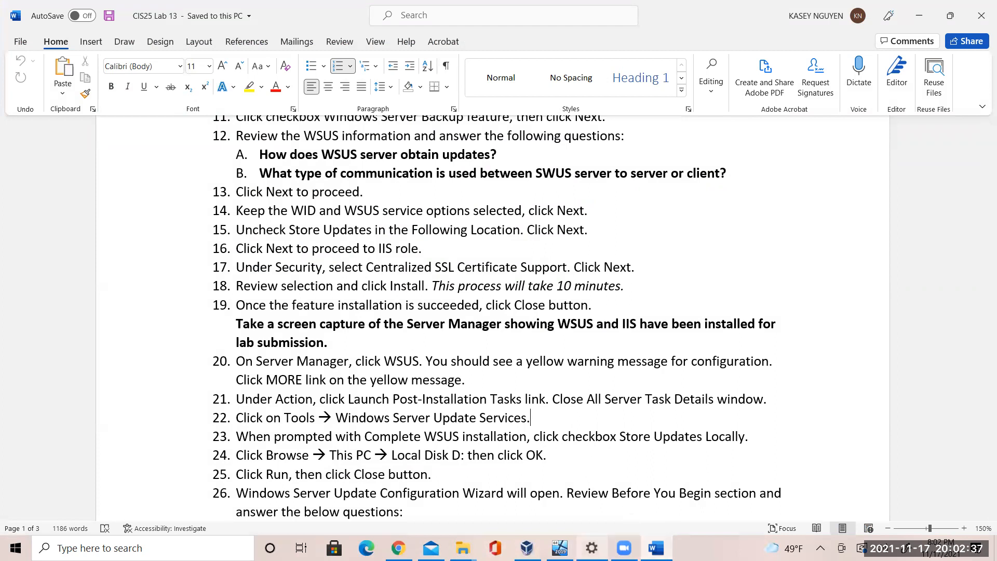
mouse_move(560, 548)
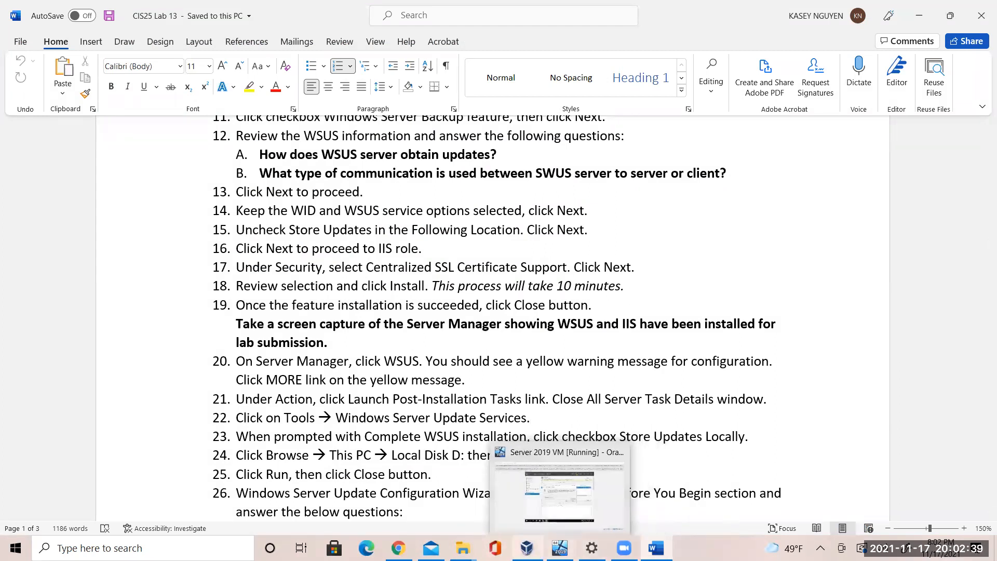
left_click(559, 547)
left_click(560, 493)
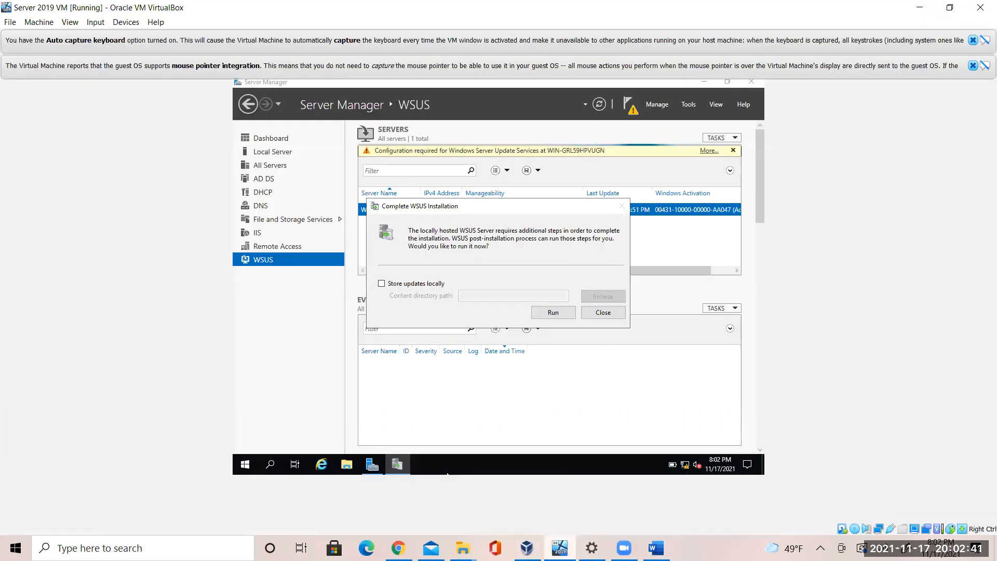
left_click(419, 284)
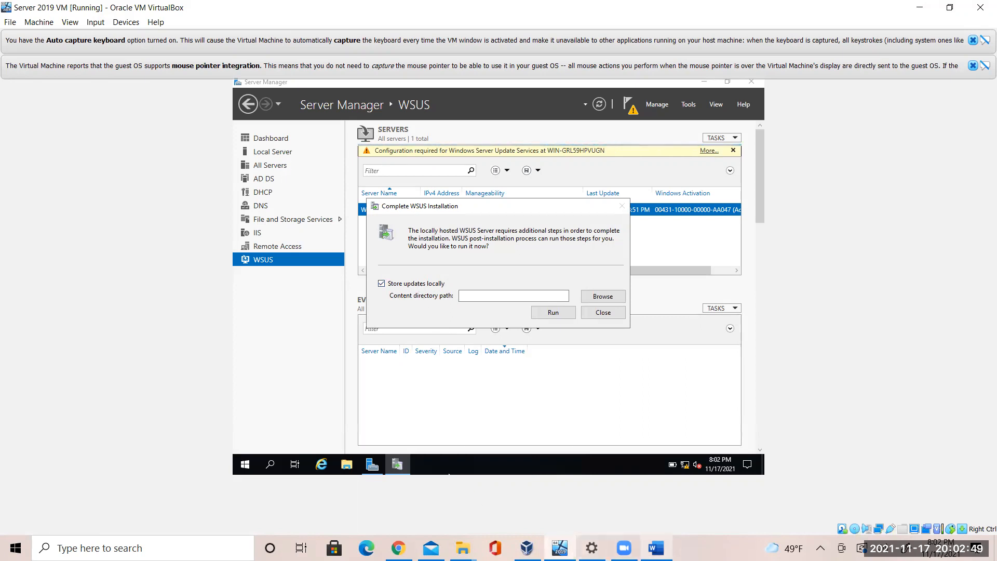
Check the lab instructions in Word and bring the Complete WSUS Installation prompt back up
left_click(656, 548)
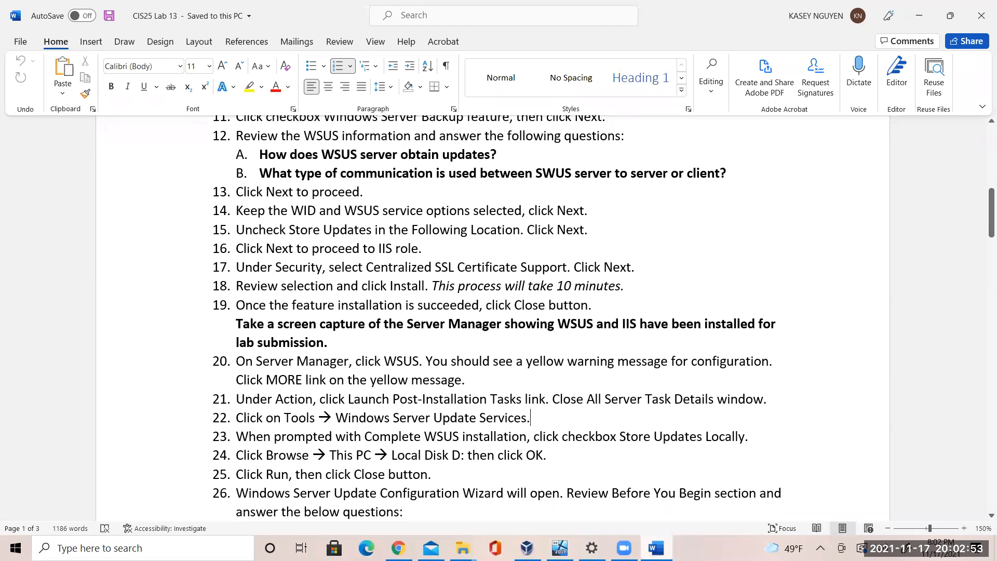
left_click(560, 548)
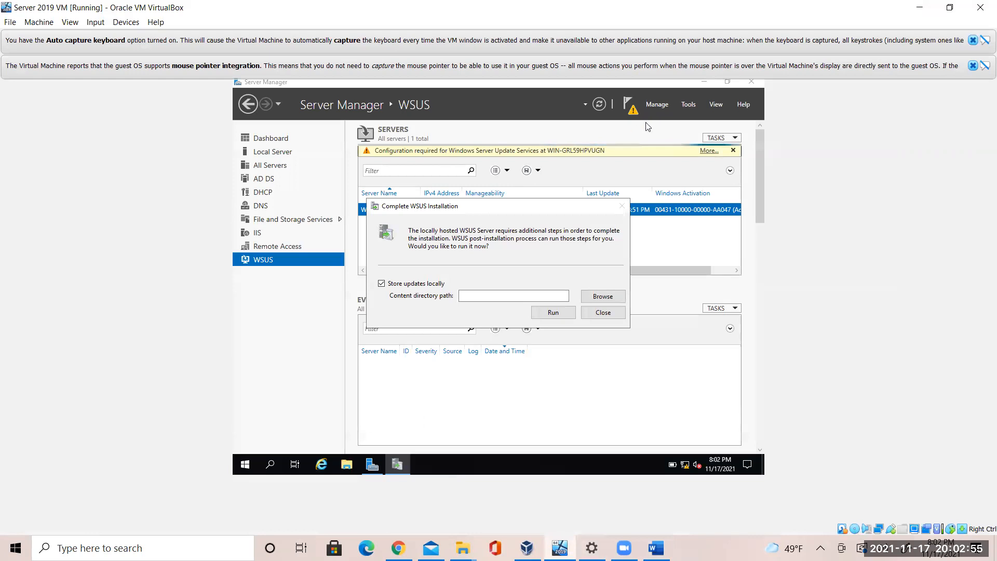
left_click(689, 105)
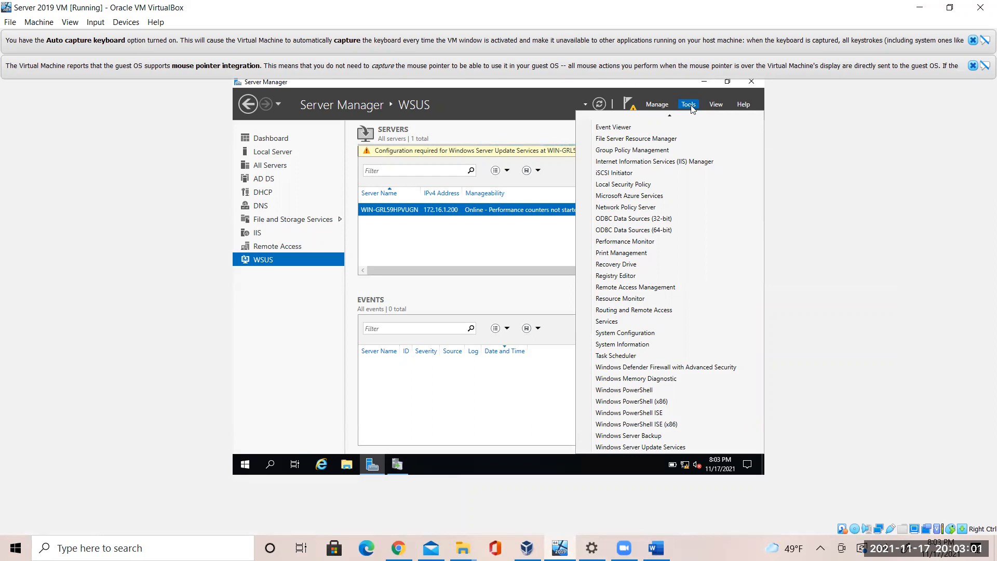
mouse_move(670, 450)
left_click(397, 465)
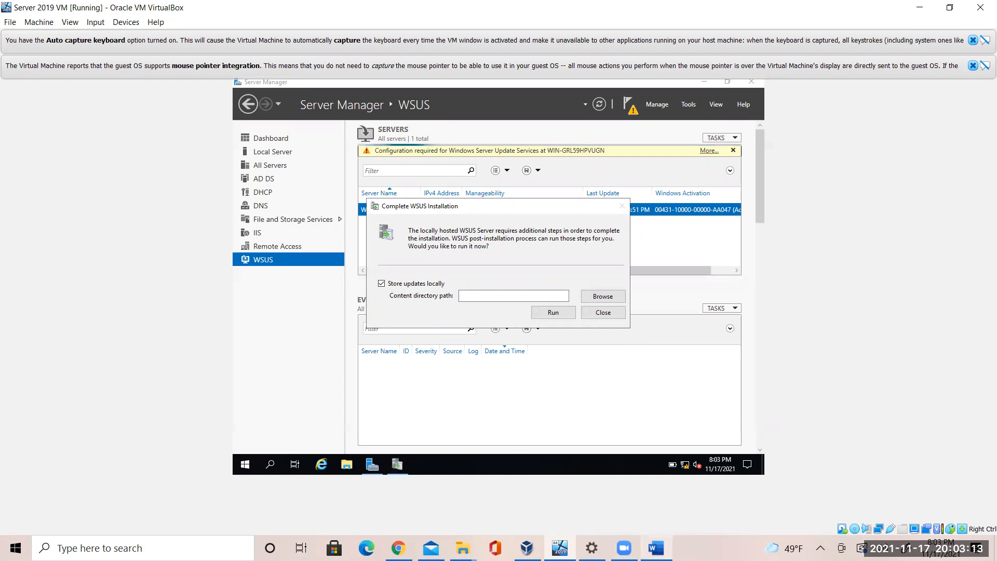
mouse_move(656, 547)
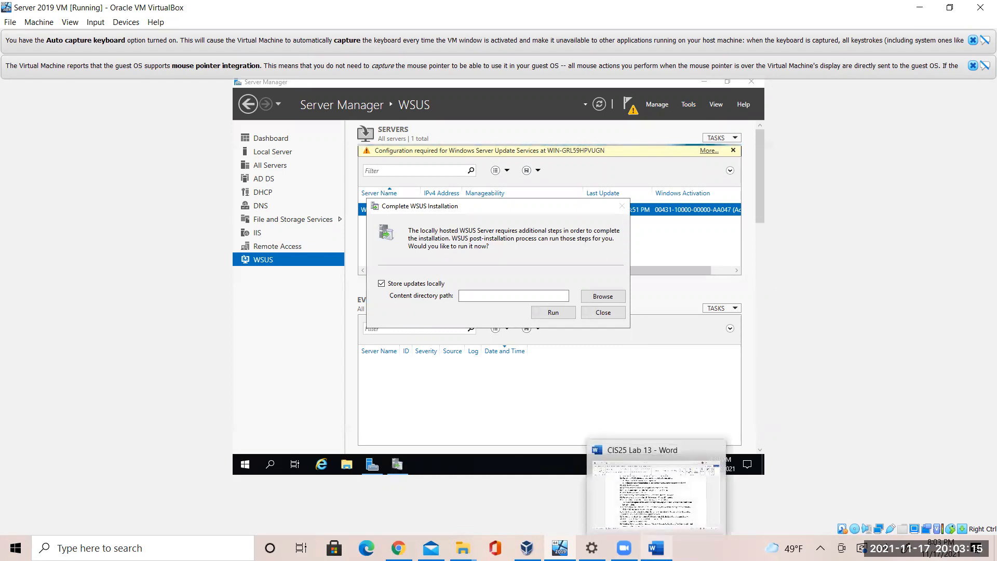
left_click(656, 548)
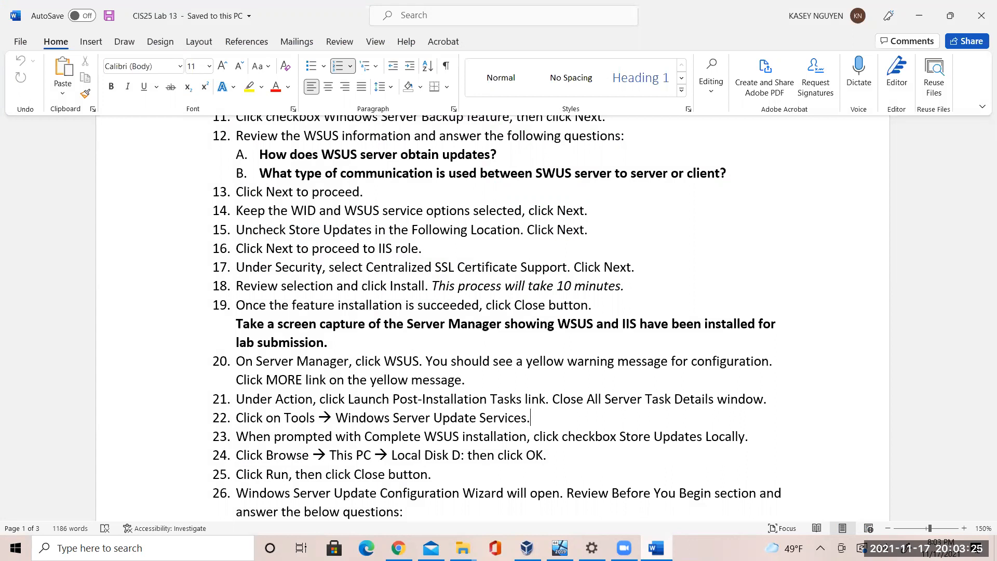
left_click(656, 547)
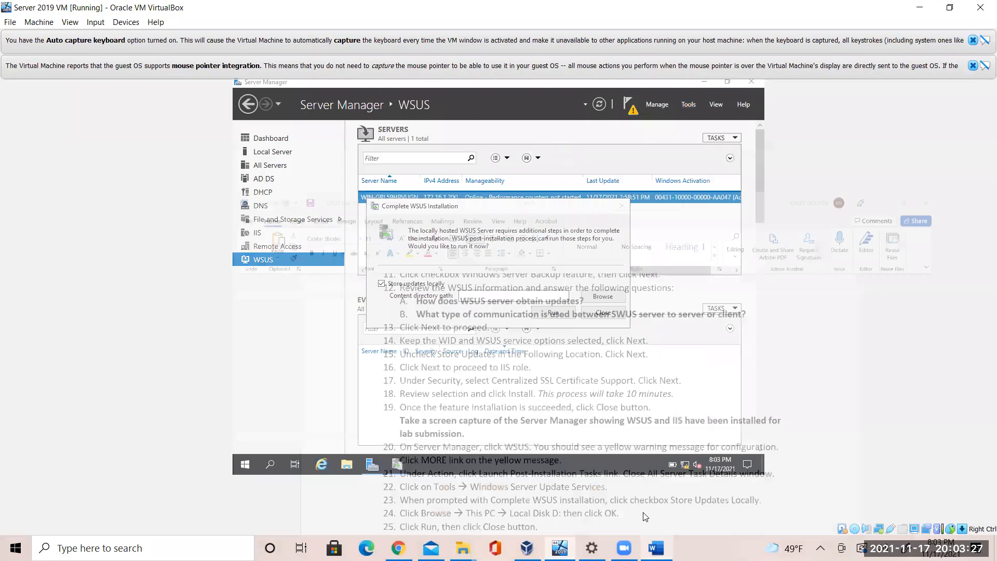
Browse for a content folder, trying CD Drive (D:) and dismissing its insert-disk warning
left_click(602, 298)
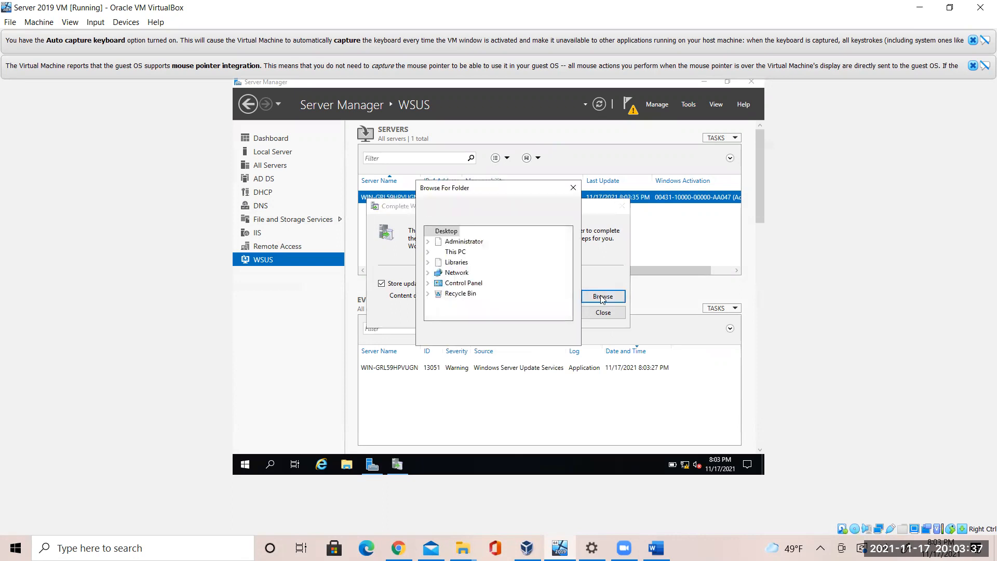
left_click(456, 254)
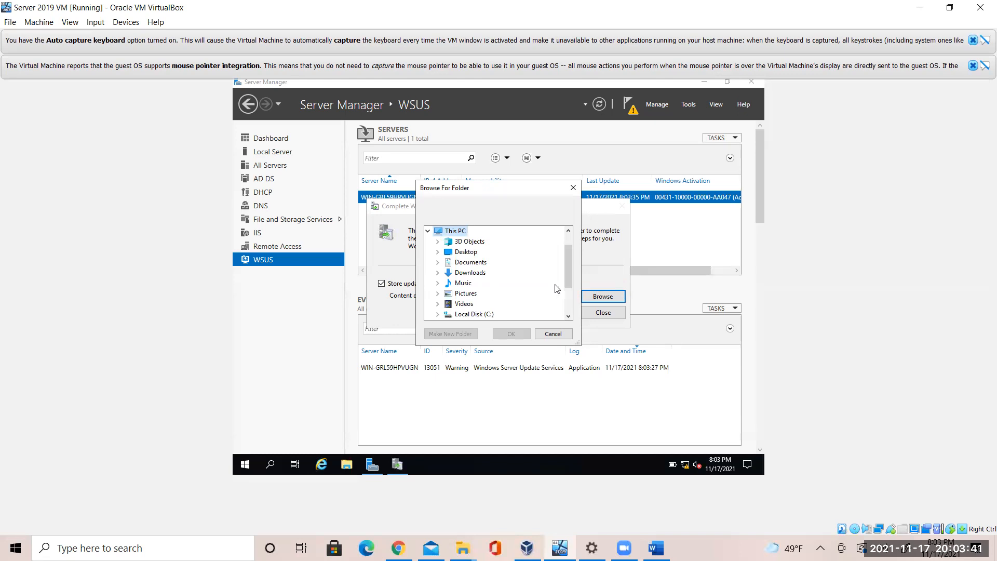
left_click_drag(569, 289, 567, 312)
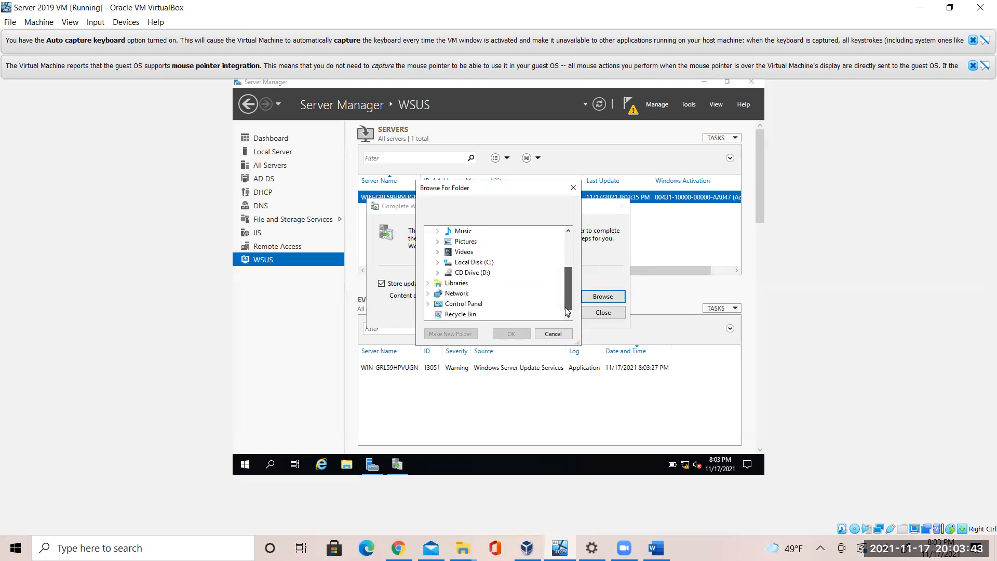
left_click(487, 274)
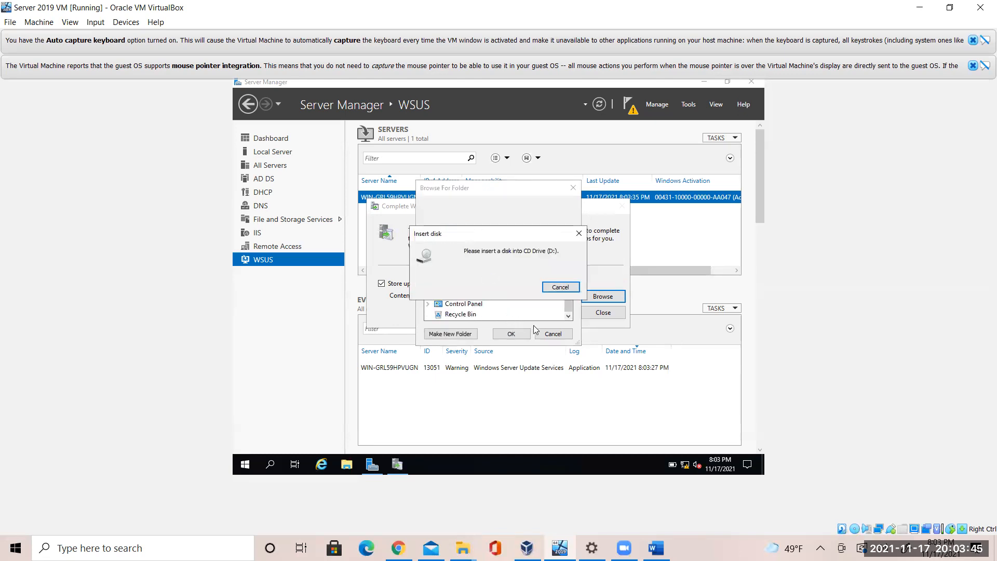
left_click(559, 287)
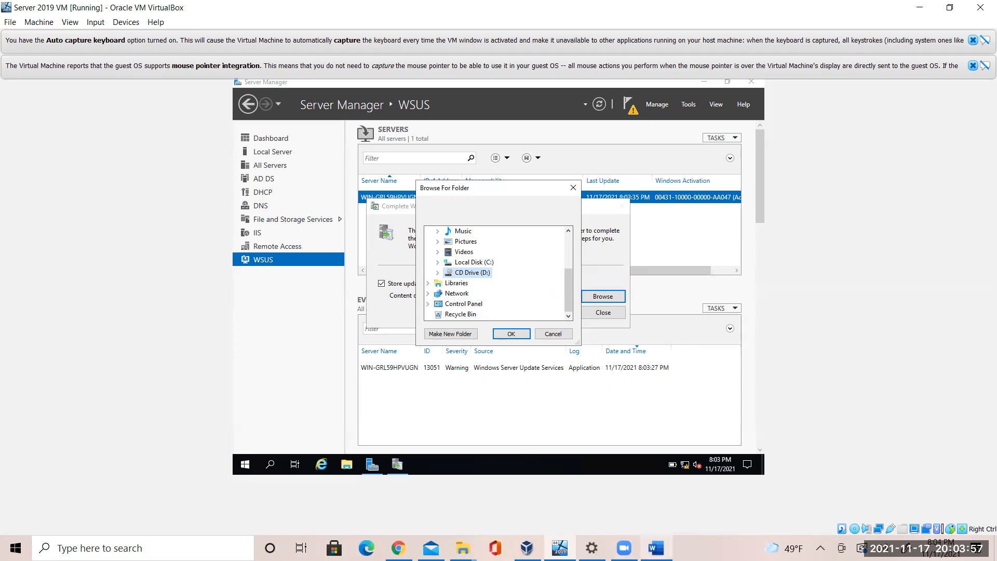
After checking the lab instructions, set C:\ as the content directory and run the post-installation tasks
left_click(656, 548)
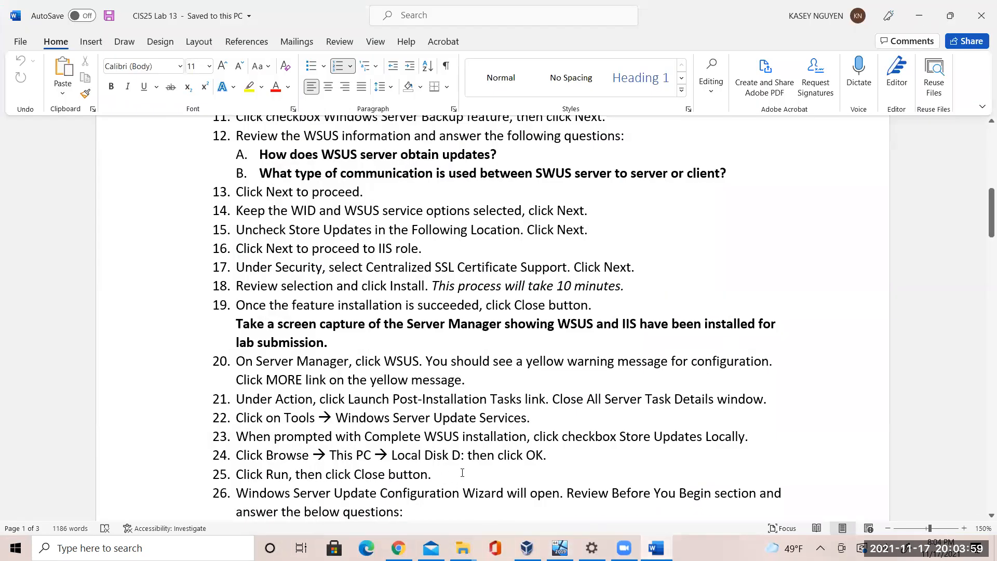
left_click(477, 469)
left_click(984, 528)
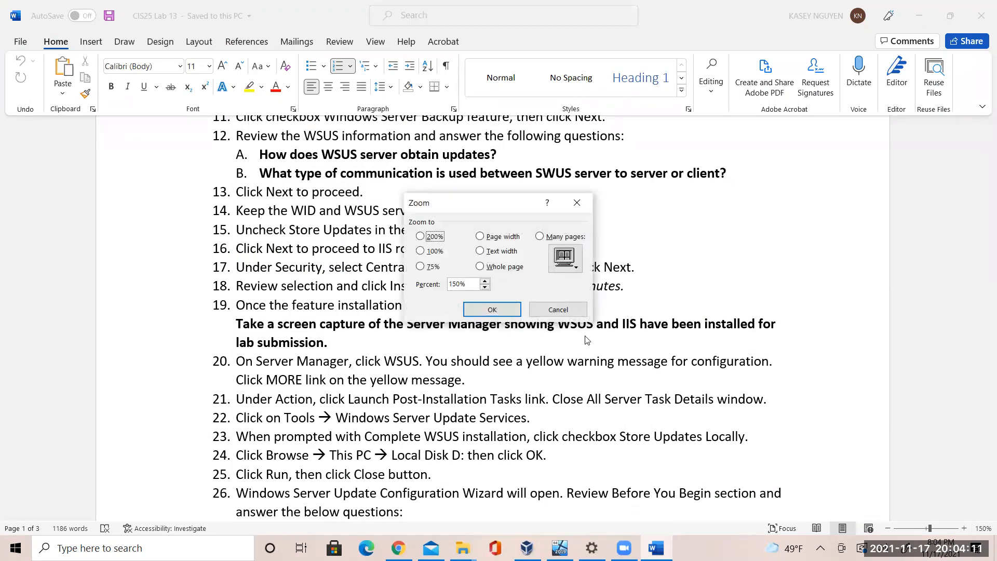
left_click(558, 309)
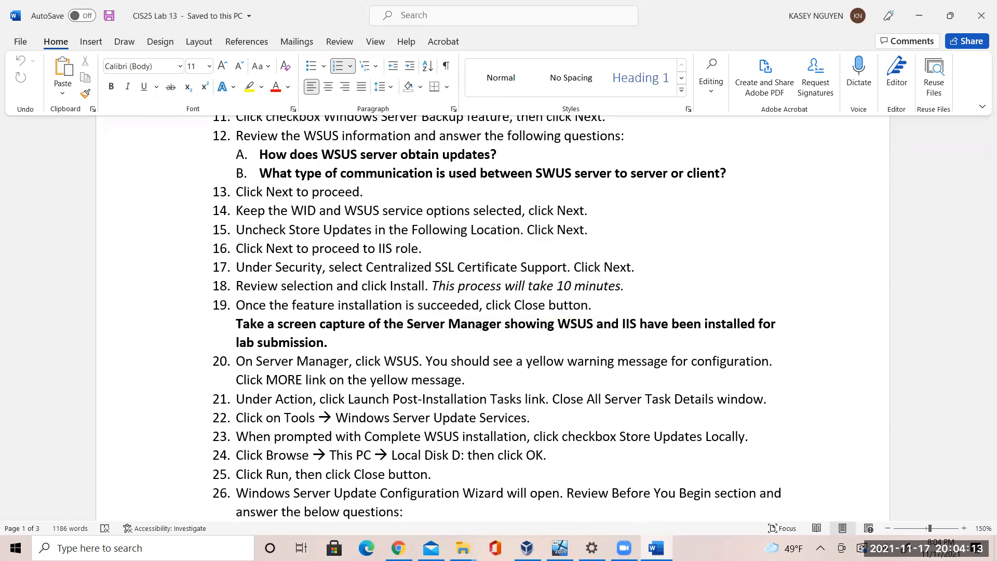
left_click(560, 548)
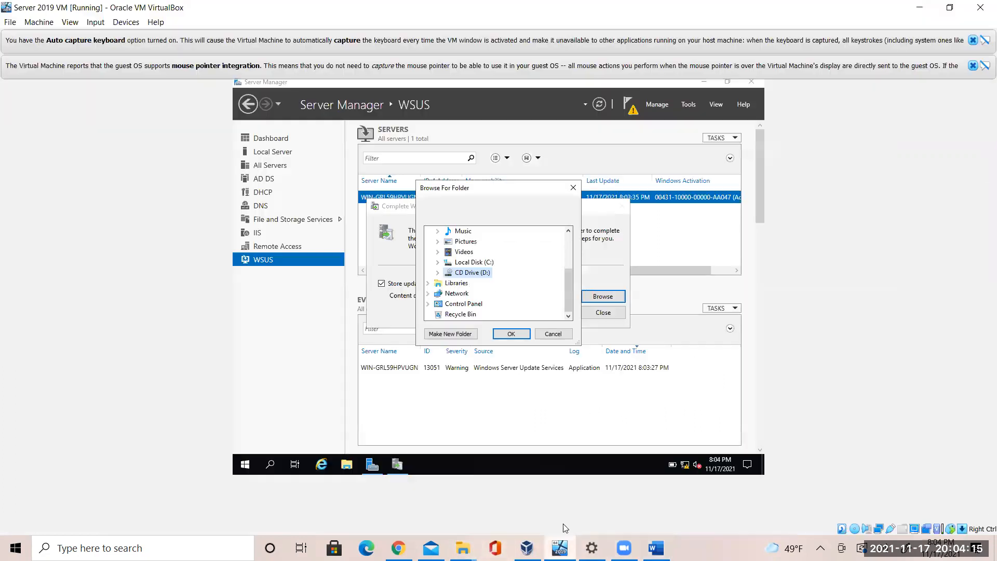
double_click(474, 262)
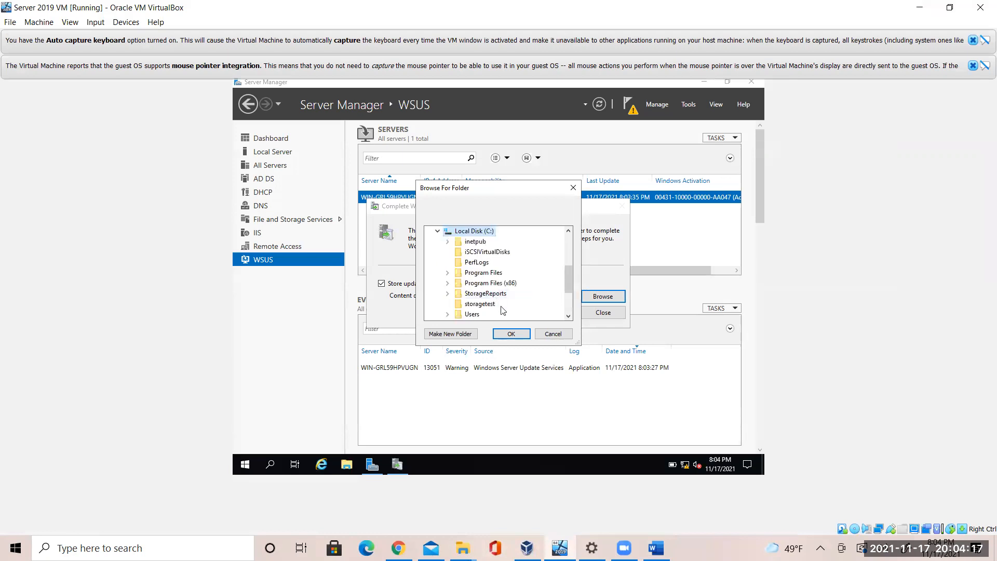
left_click(511, 333)
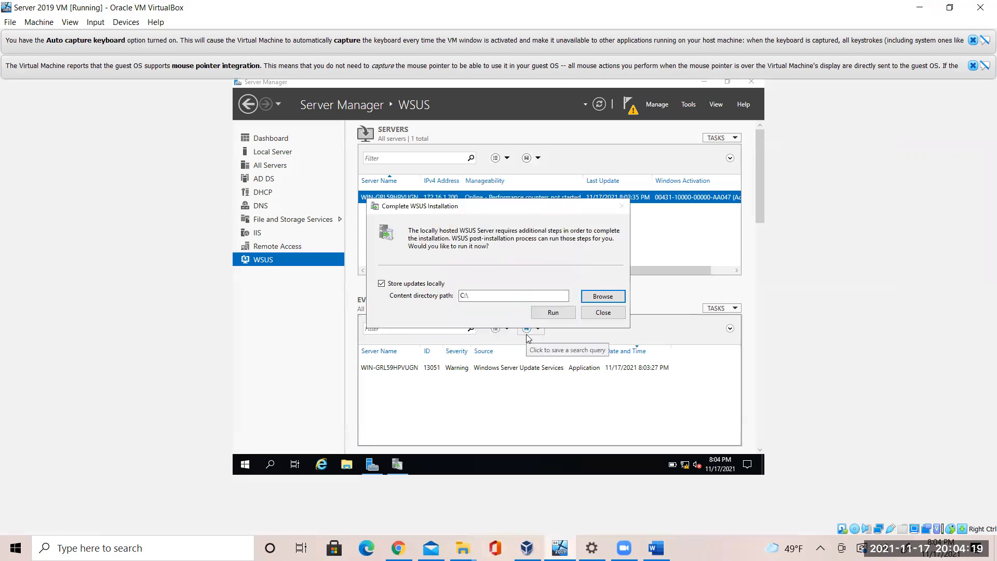
left_click(553, 313)
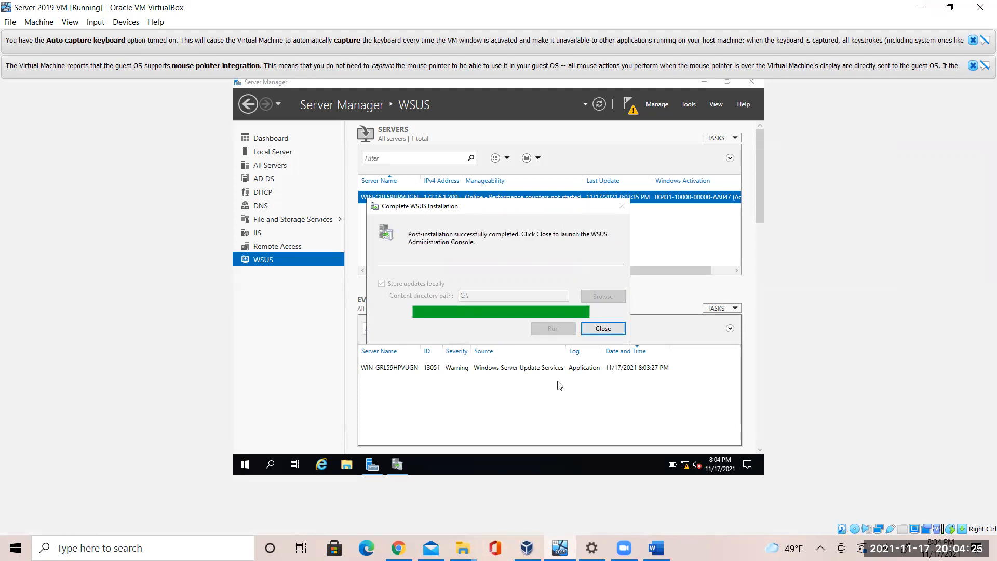
Close the finished Complete WSUS Installation dialog to open the WSUS Configuration Wizard
left_click(595, 332)
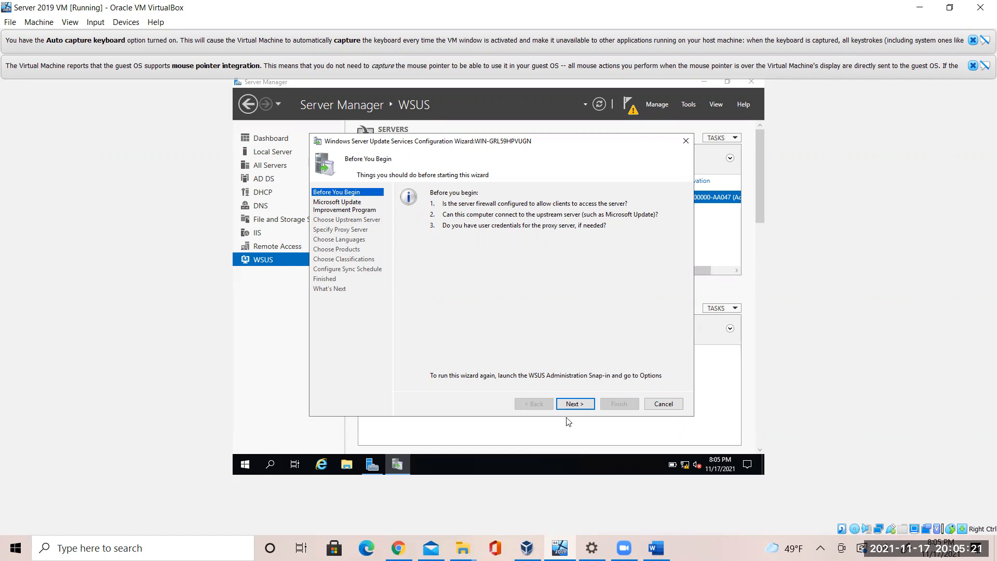
mouse_move(656, 548)
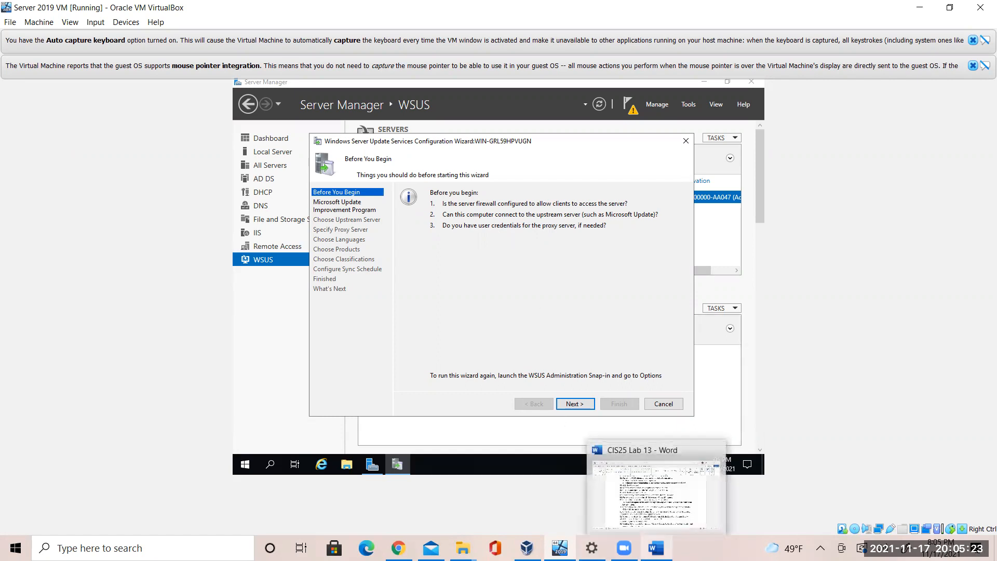
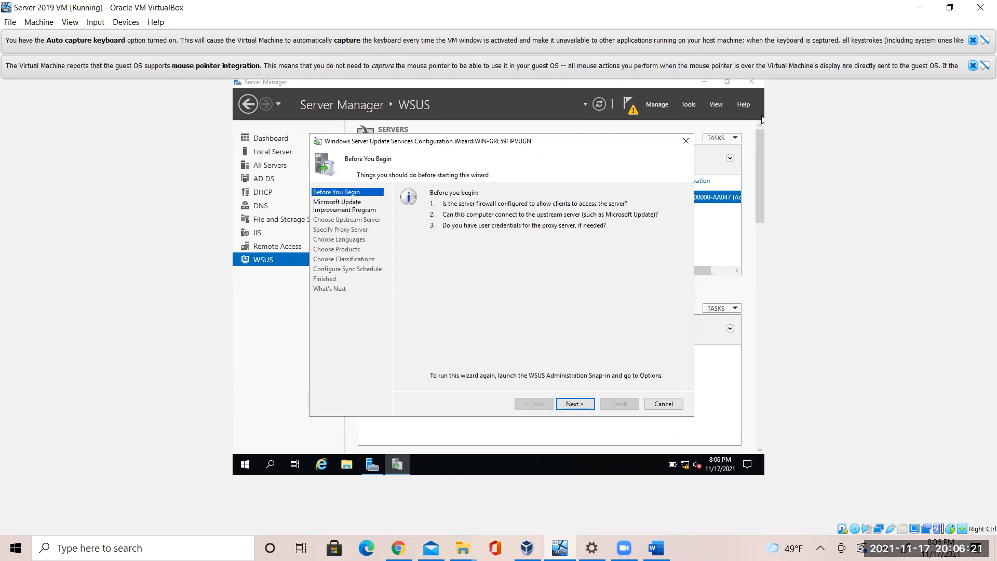
Launch Windows Server Update Services from Server Manager's Tools menu and select the server node
left_click(683, 105)
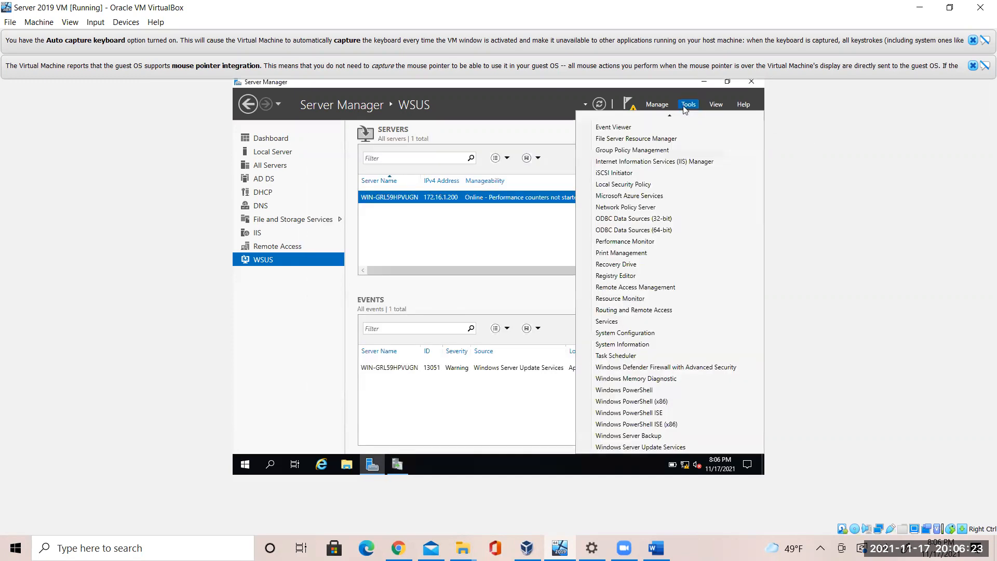
left_click(665, 447)
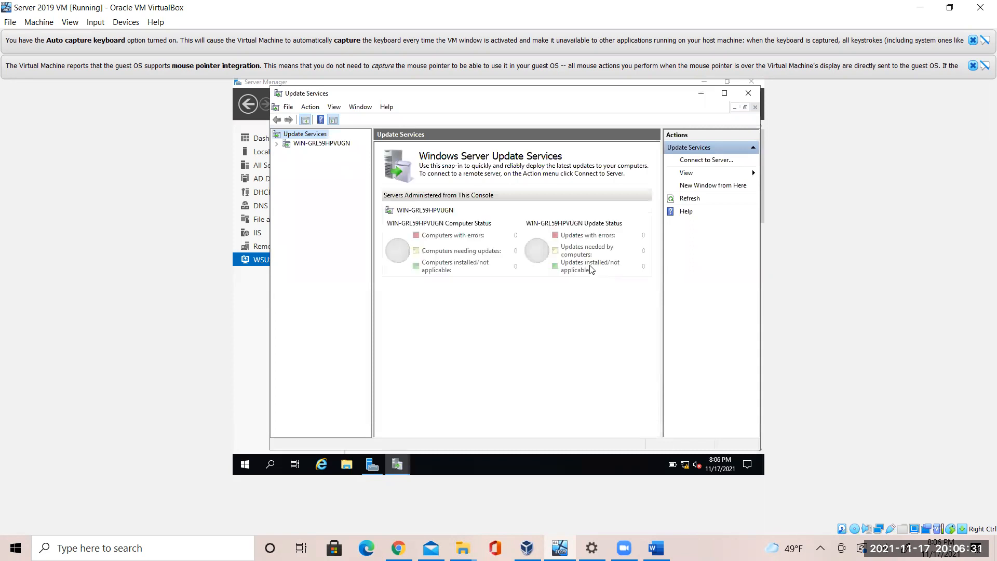
left_click(345, 145)
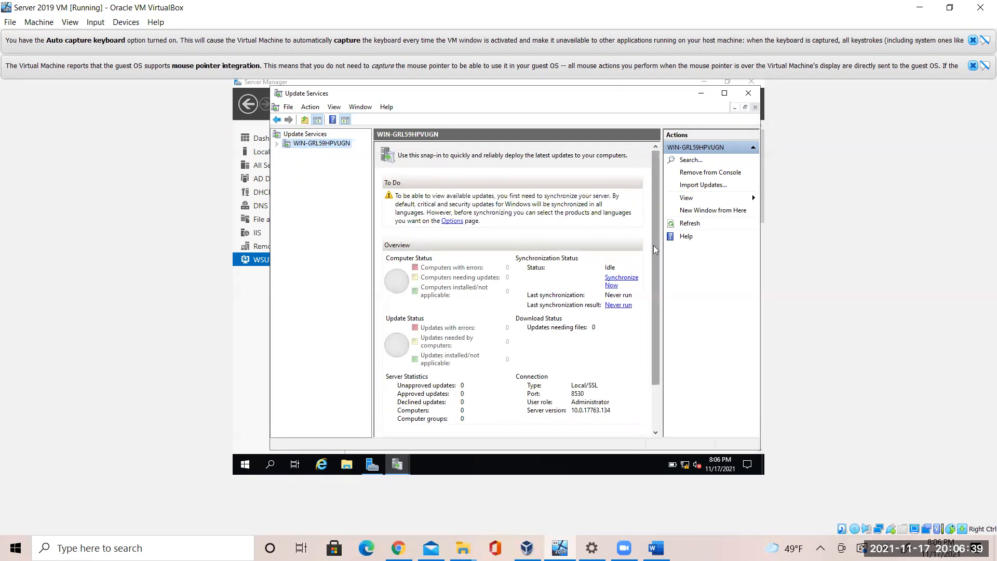
Bring the WSUS Configuration Wizard back to the front, then check the CIS25 Lab 13 document
left_click(655, 394)
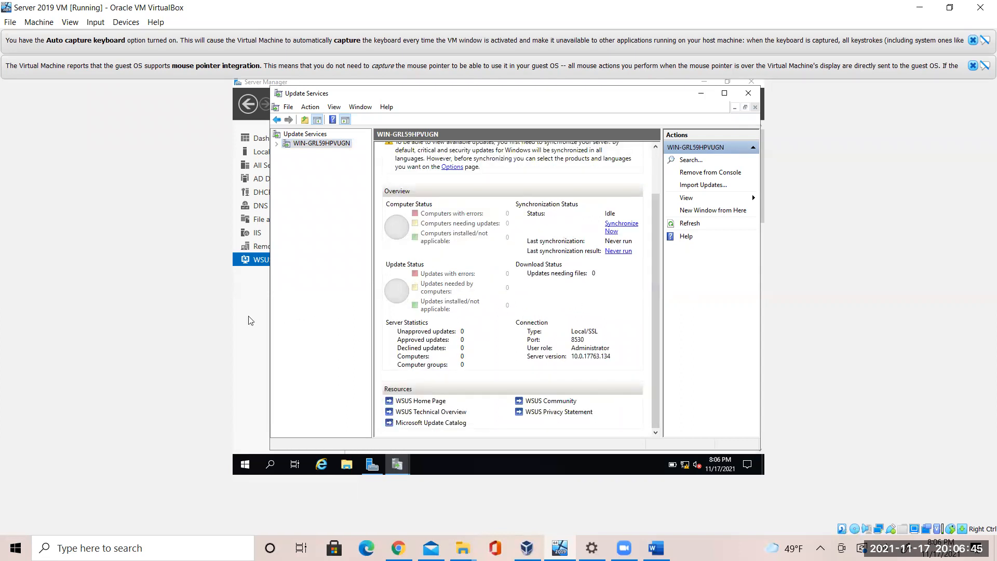
left_click(397, 464)
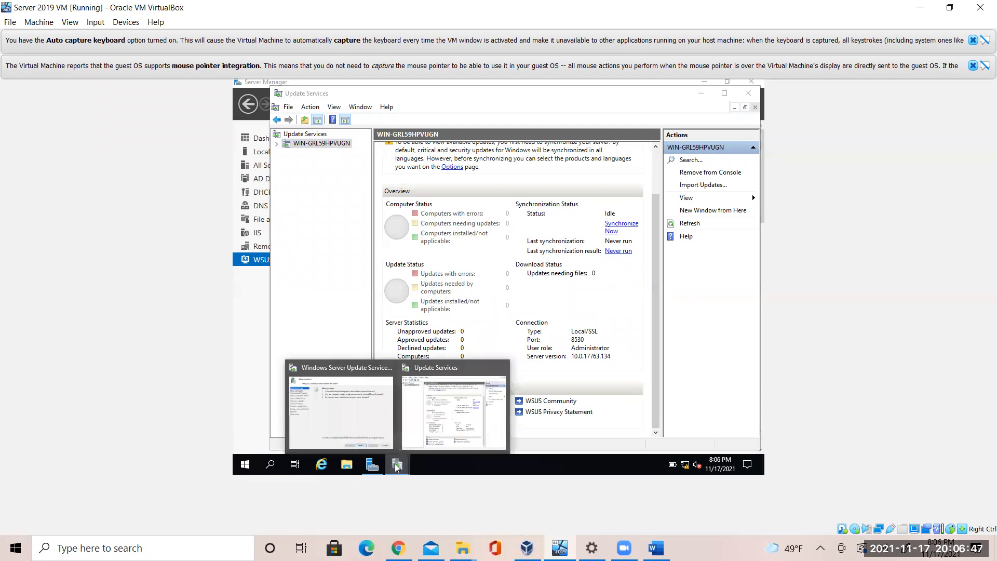
left_click(371, 427)
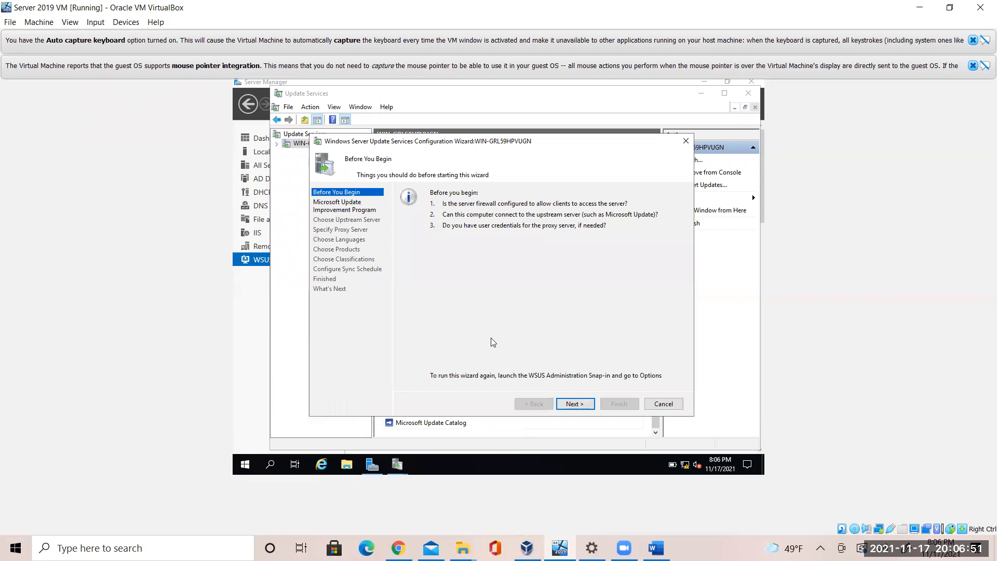
left_click(656, 548)
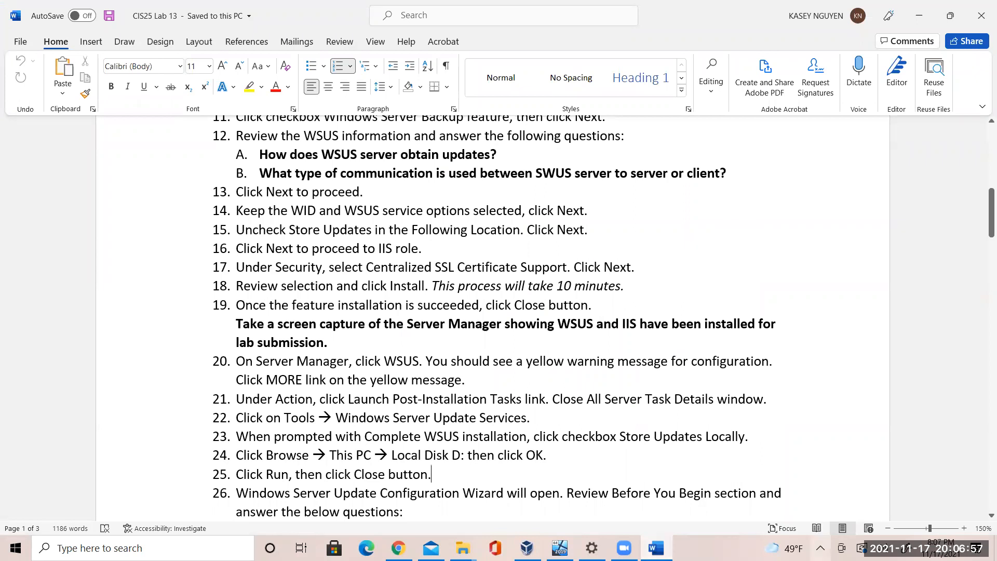
Answer item 26's firewall question with 'Allow client connection.'
scroll(981, 519, "down", 3)
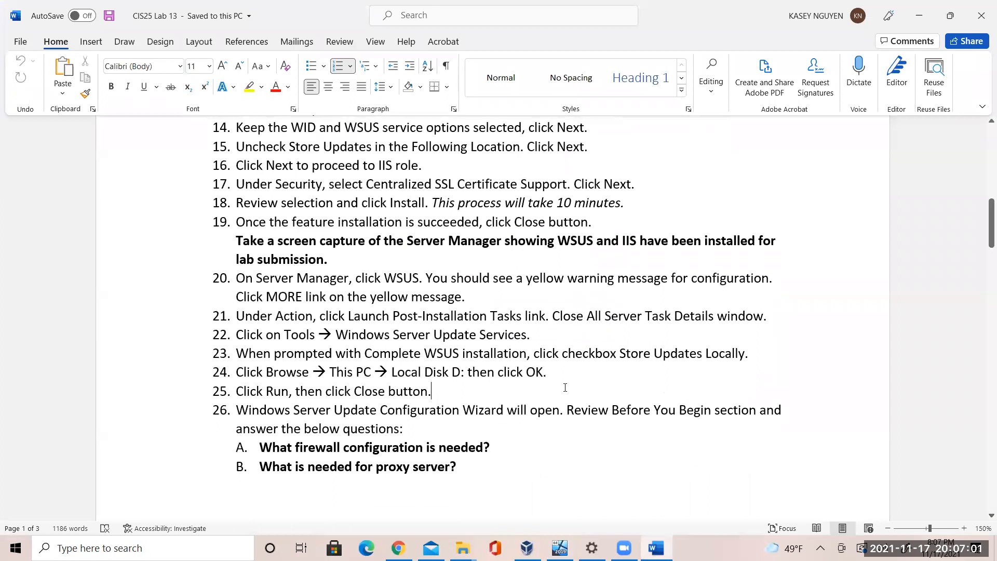
left_click(518, 442)
type("Allow")
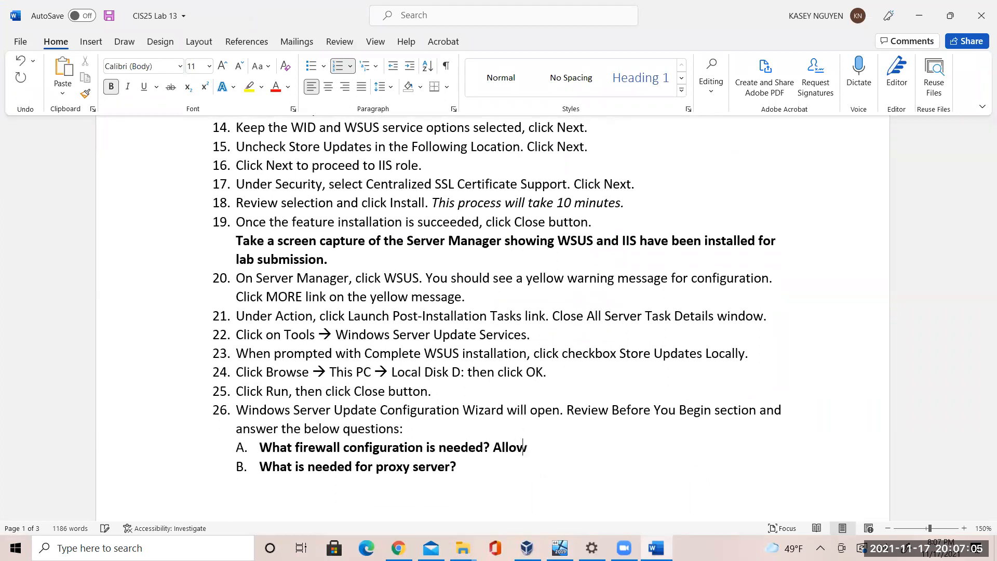
type(" client connection")
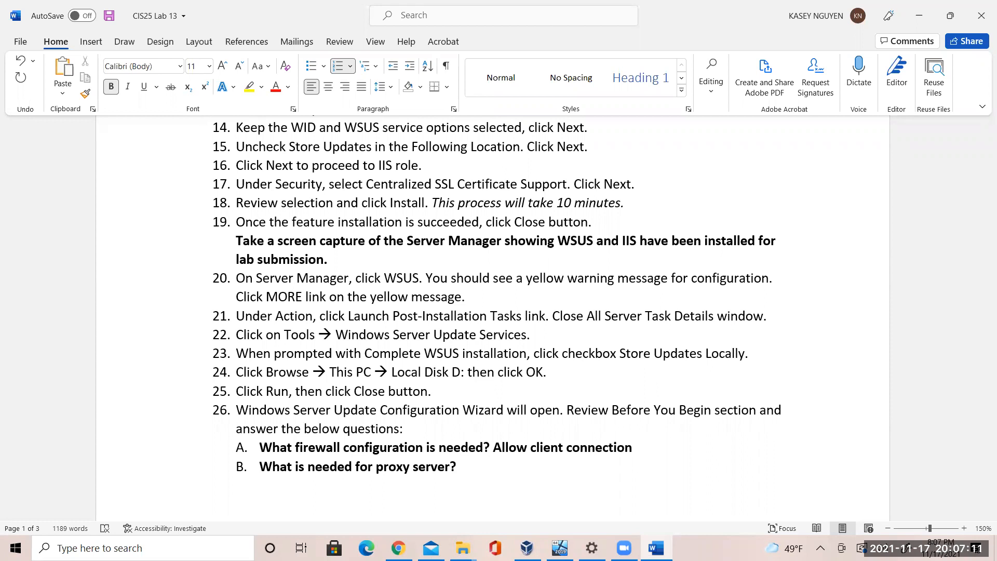
type(".")
After rechecking the wizard, answer the proxy server question with 'User credentials'
key("alt+Tab")
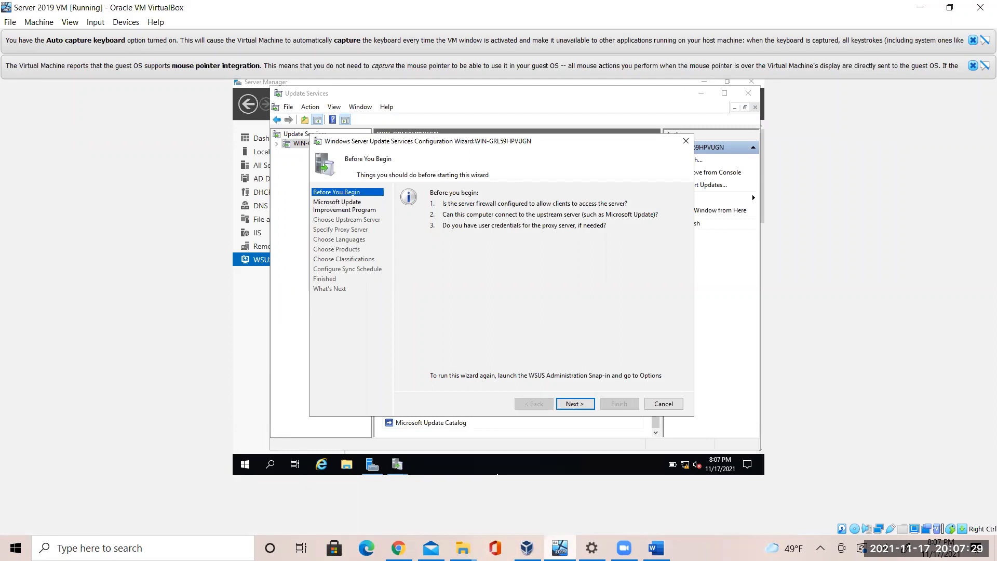
key("alt+Tab")
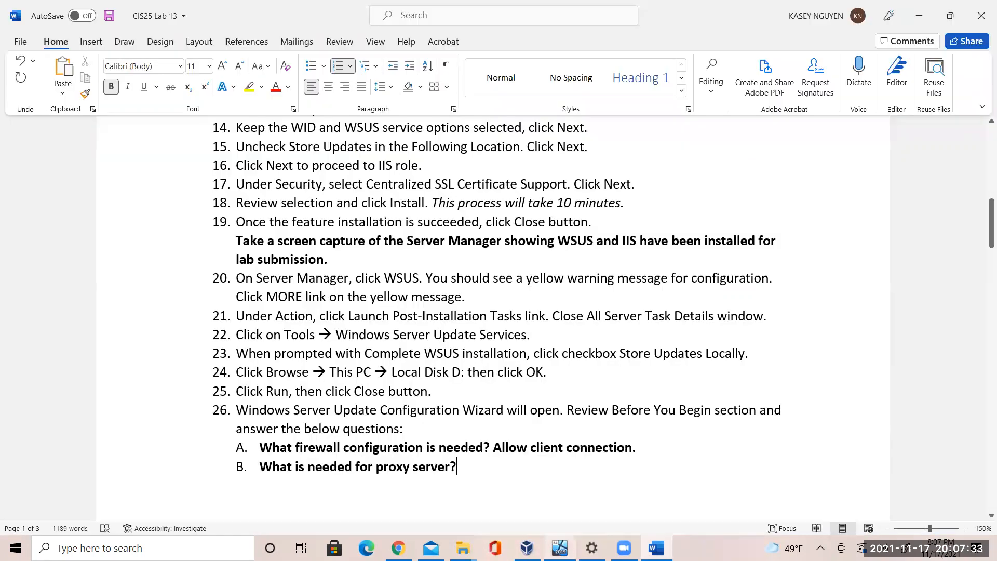
type("User")
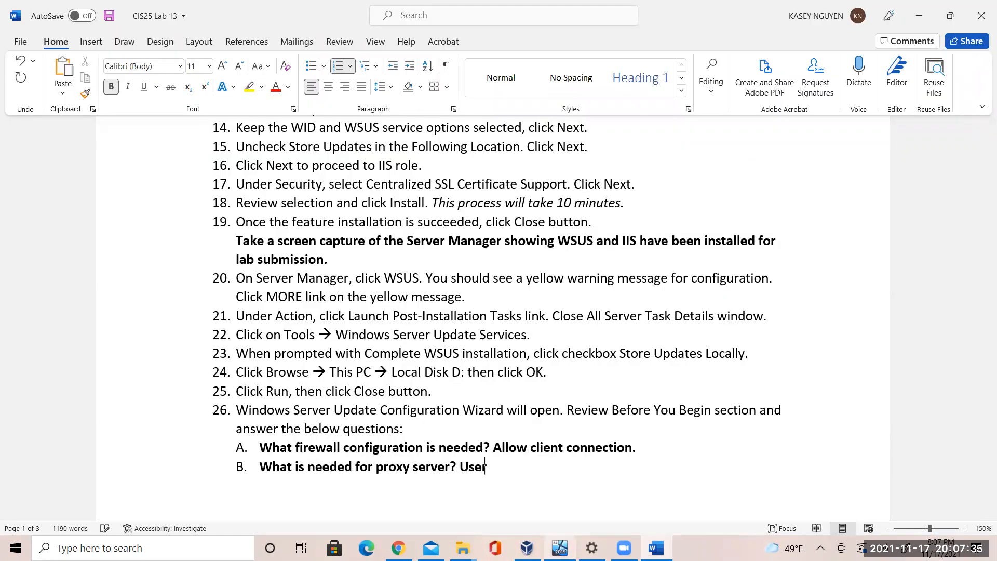
type(" credentials")
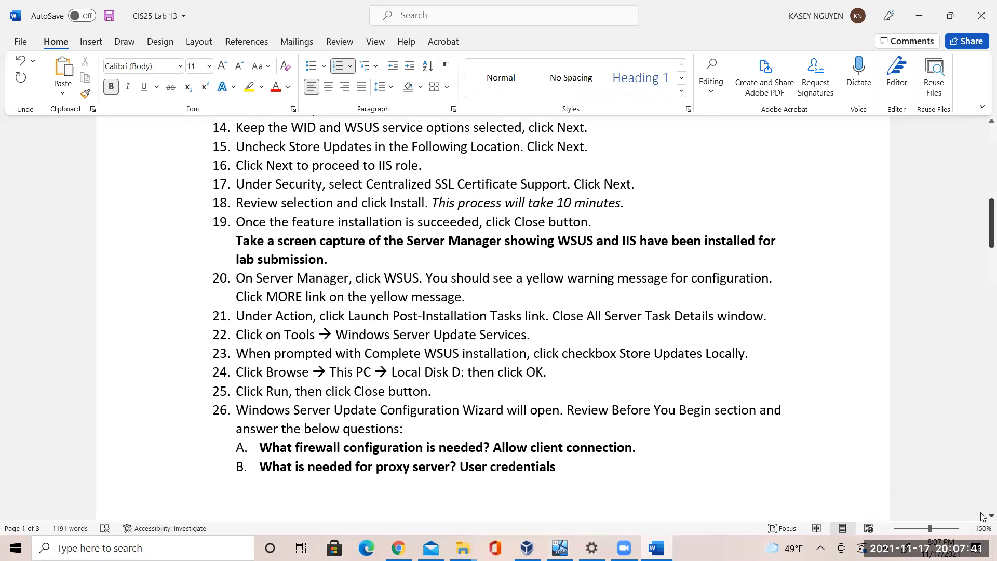
scroll(983, 517, "down", 2)
scroll(984, 517, "down", 2)
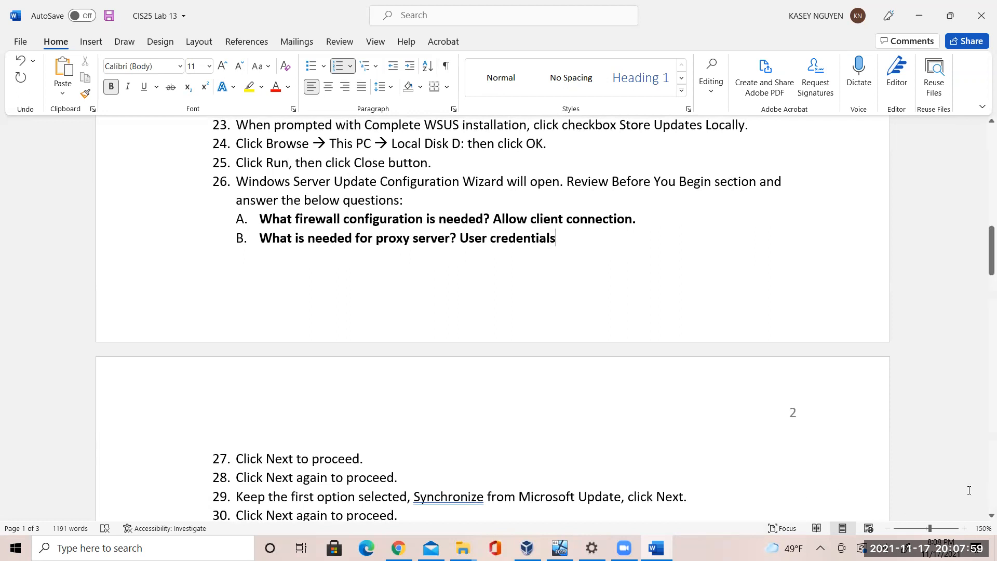
left_click(992, 516)
left_click(991, 515)
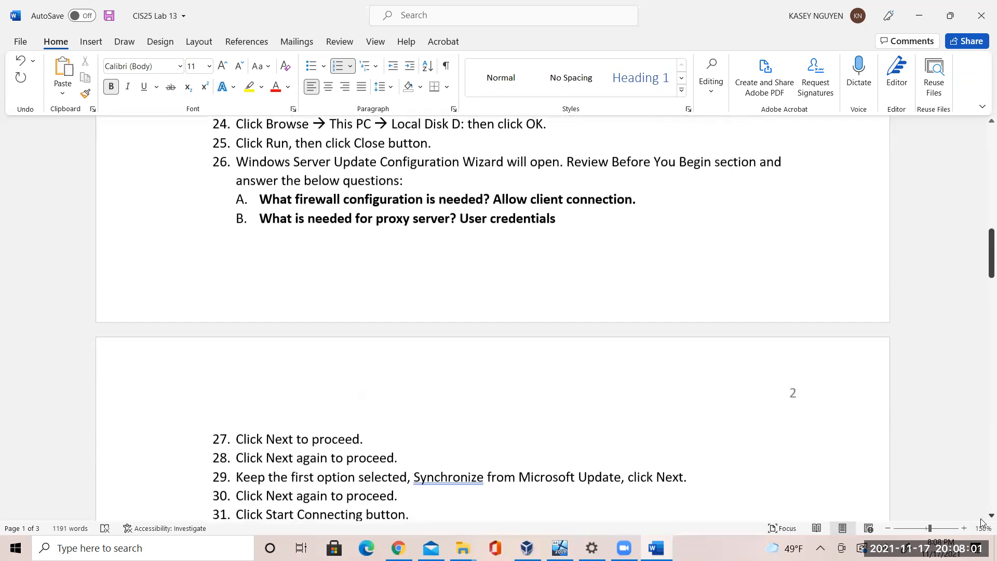
left_click(991, 515)
left_click(559, 548)
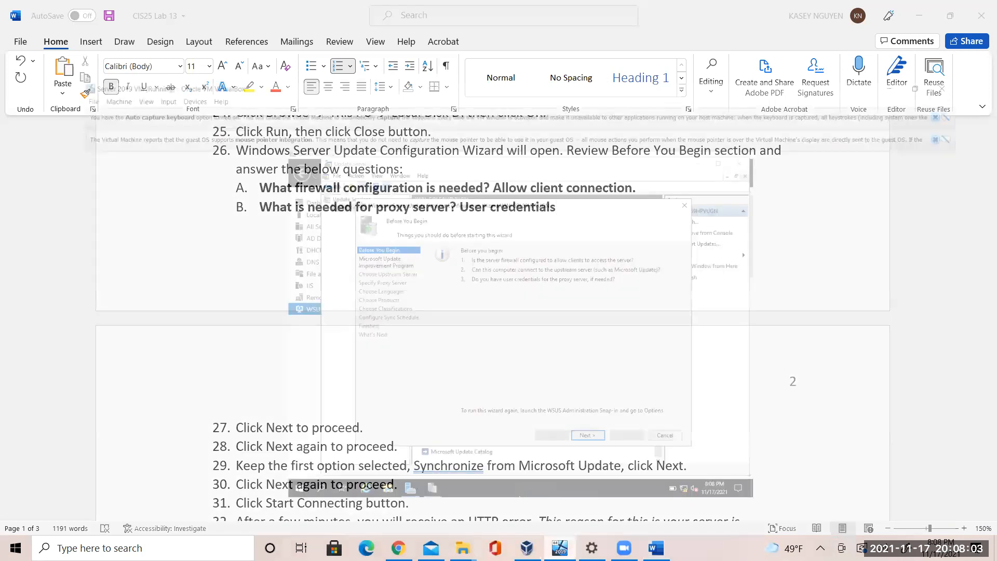
Move the WSUS wizard past Before You Begin and the Improvement Program page
left_click(576, 404)
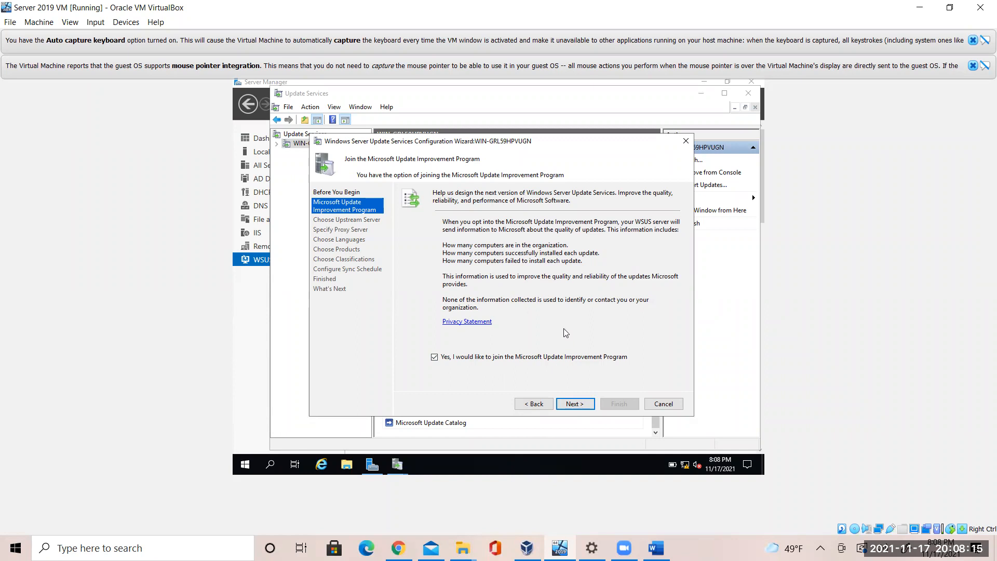
left_click(574, 405)
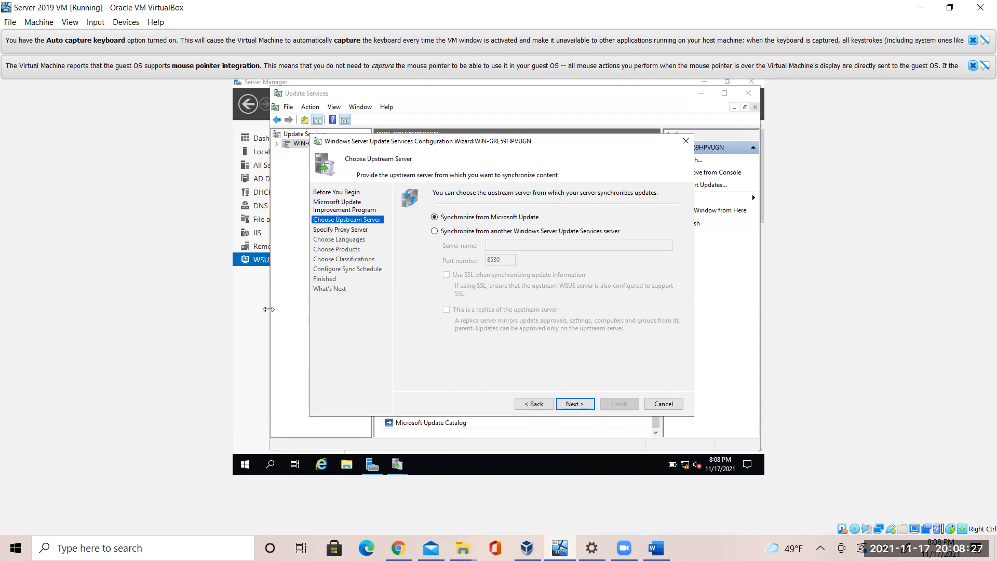
left_click(657, 548)
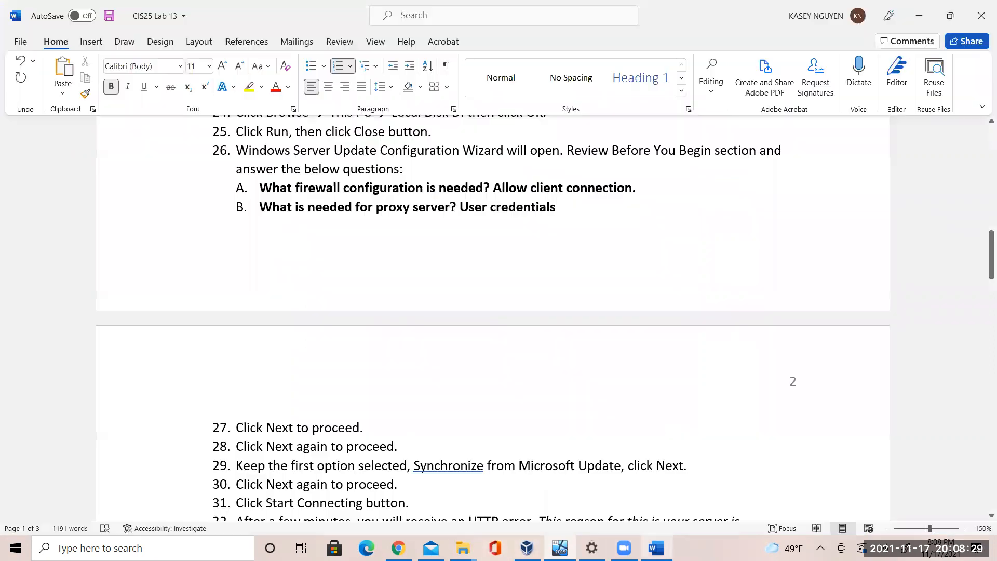
left_click(519, 470)
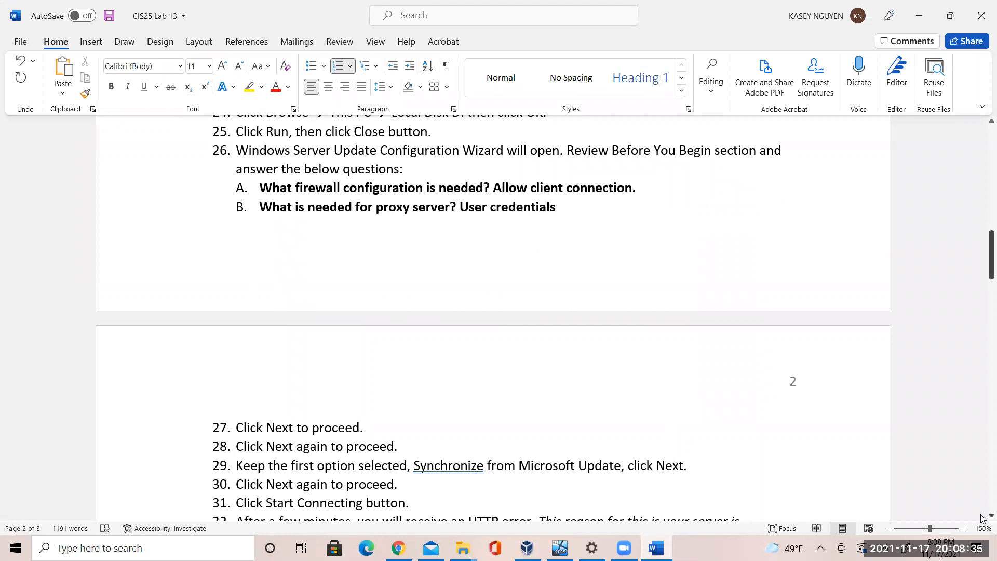
scroll(983, 519, "down", 2)
scroll(983, 519, "down", 2)
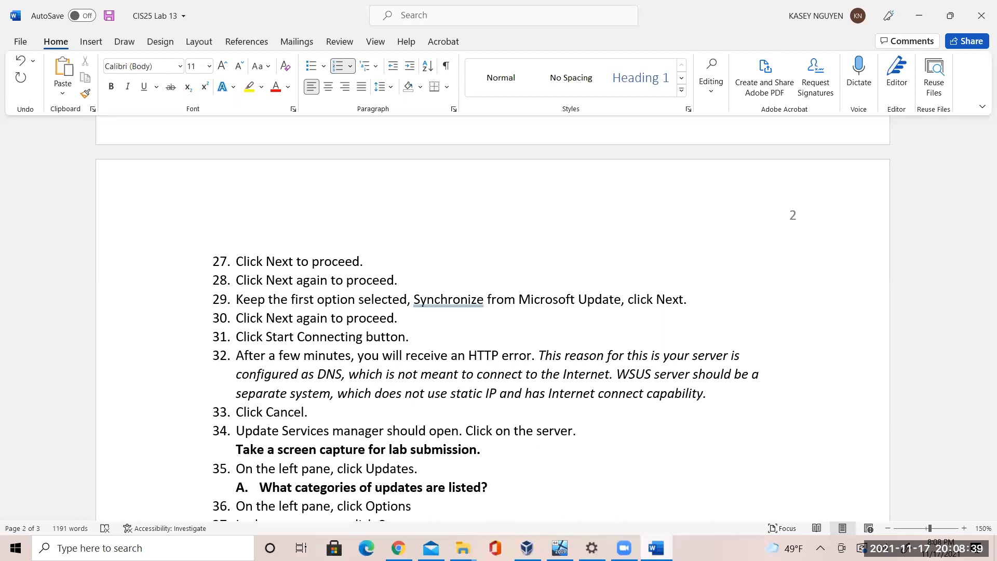
mouse_move(624, 548)
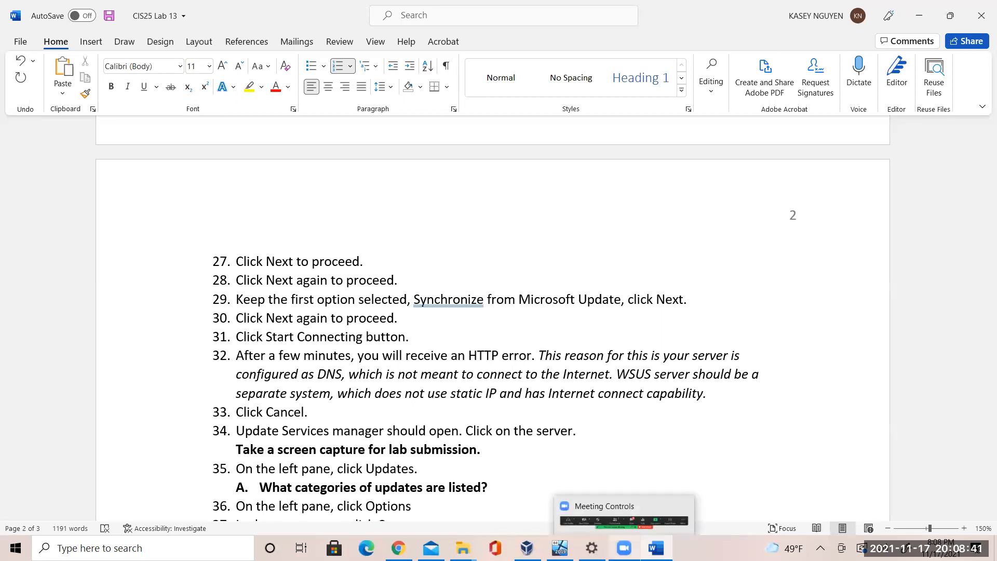
left_click(719, 396)
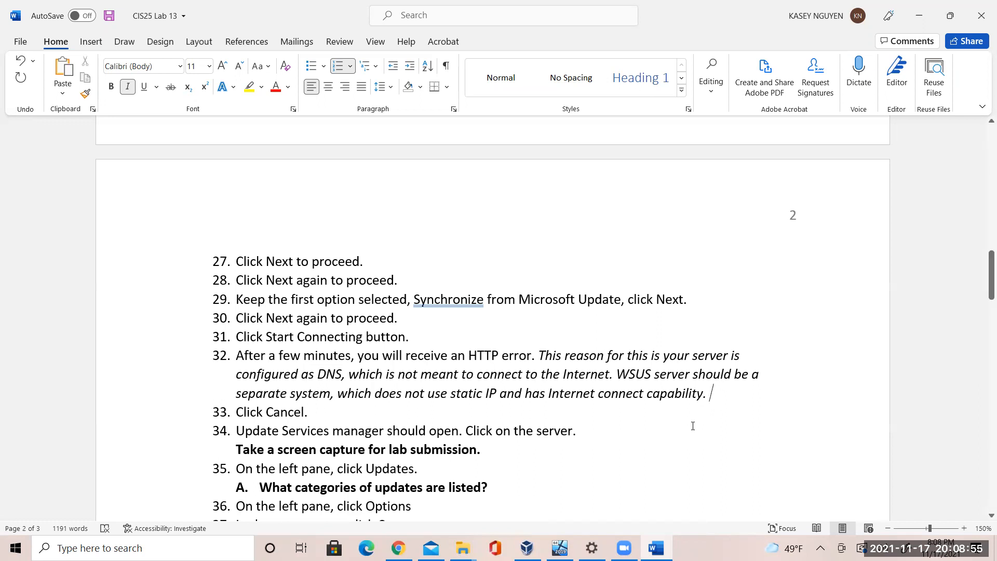
left_click(336, 412)
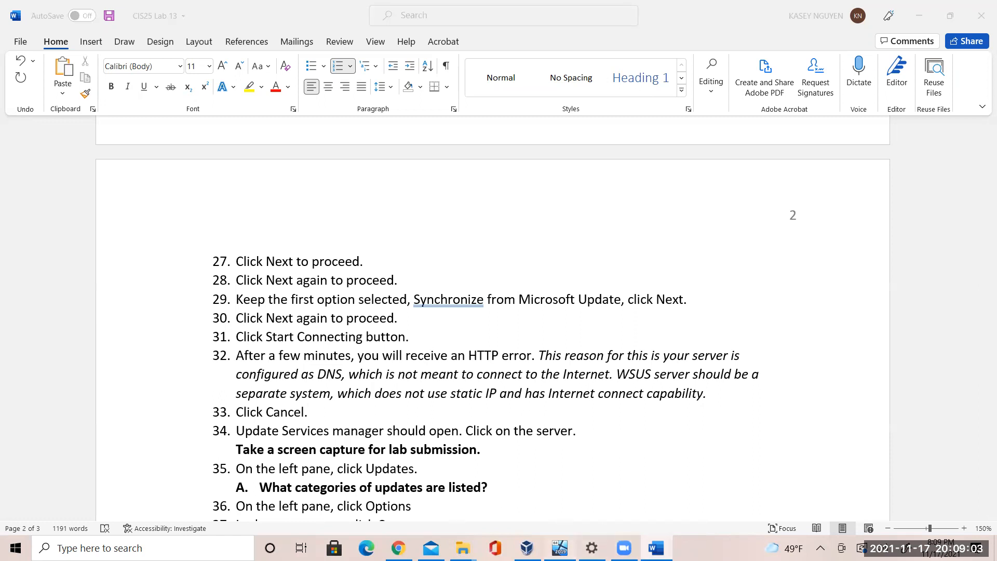
left_click(560, 548)
left_click(588, 406)
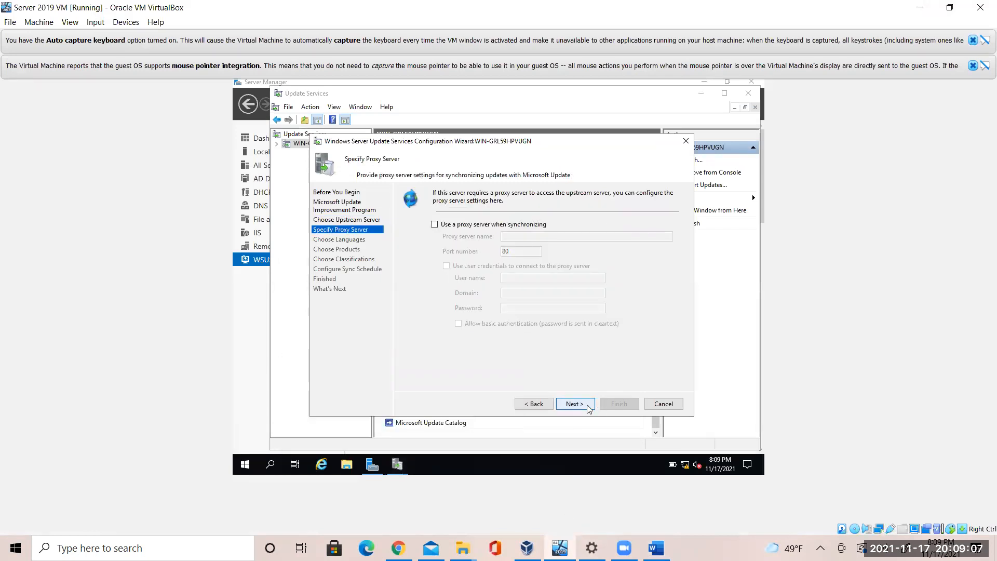
Skip the proxy settings and start connecting to the upstream server
left_click(588, 405)
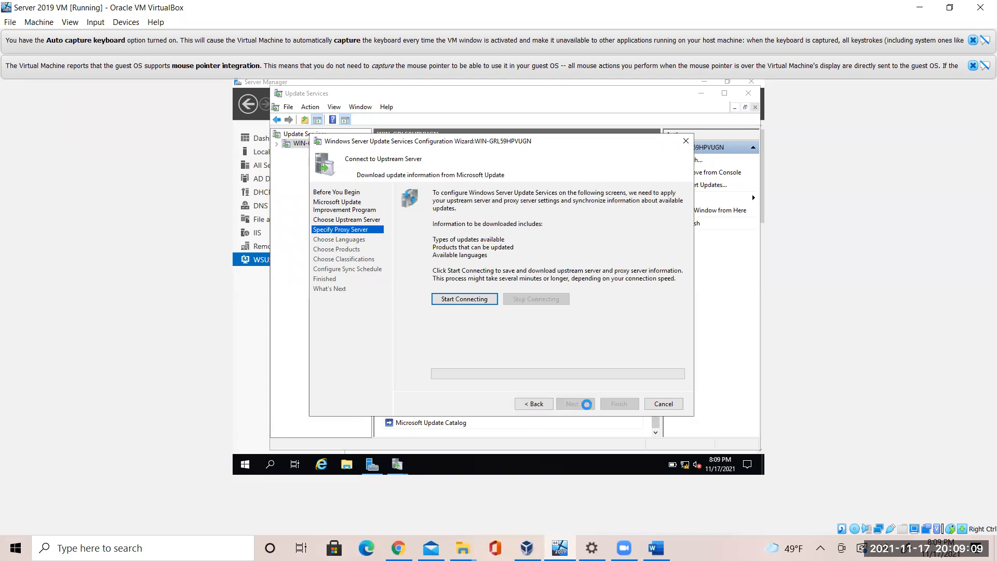
left_click(478, 301)
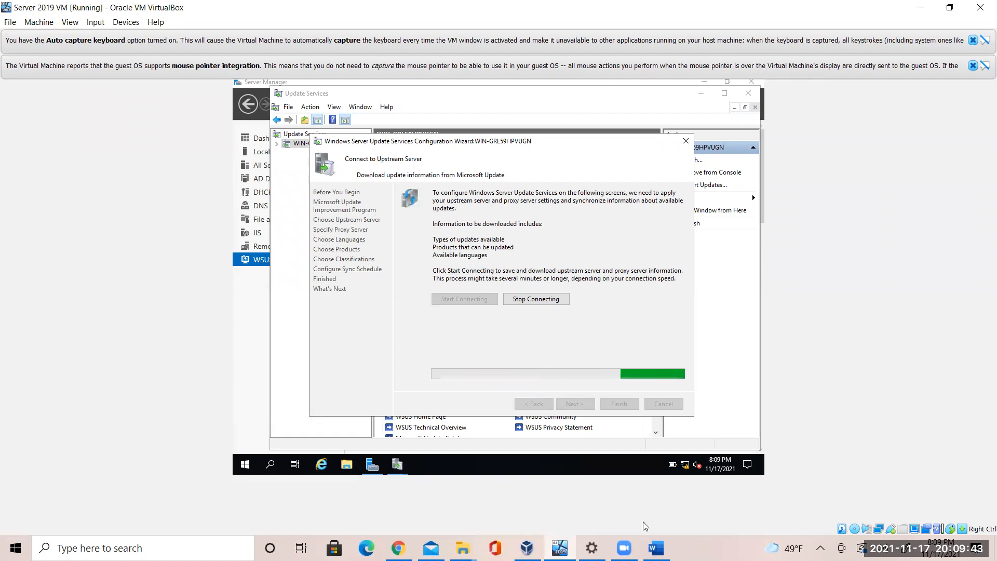
left_click(656, 548)
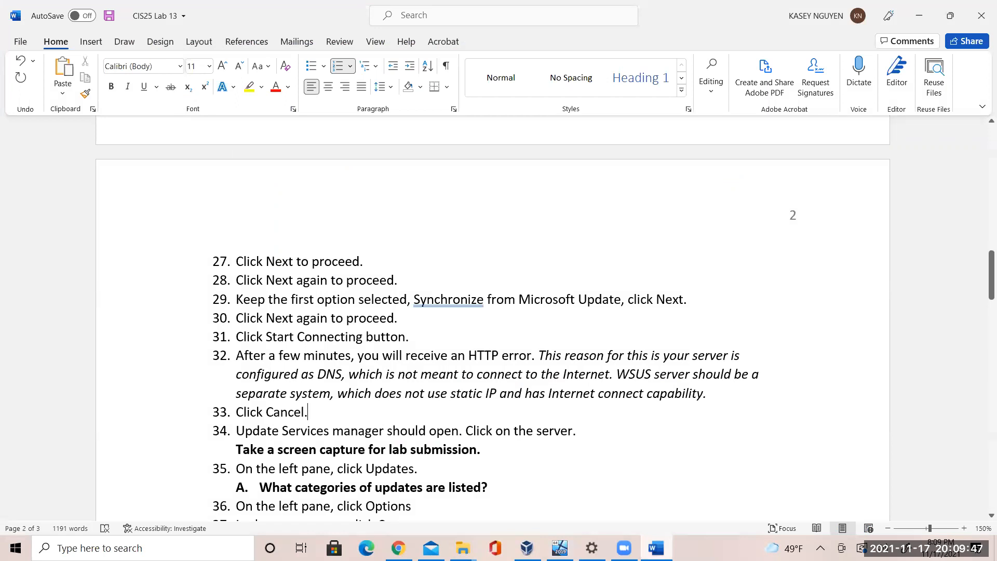
left_click(540, 453)
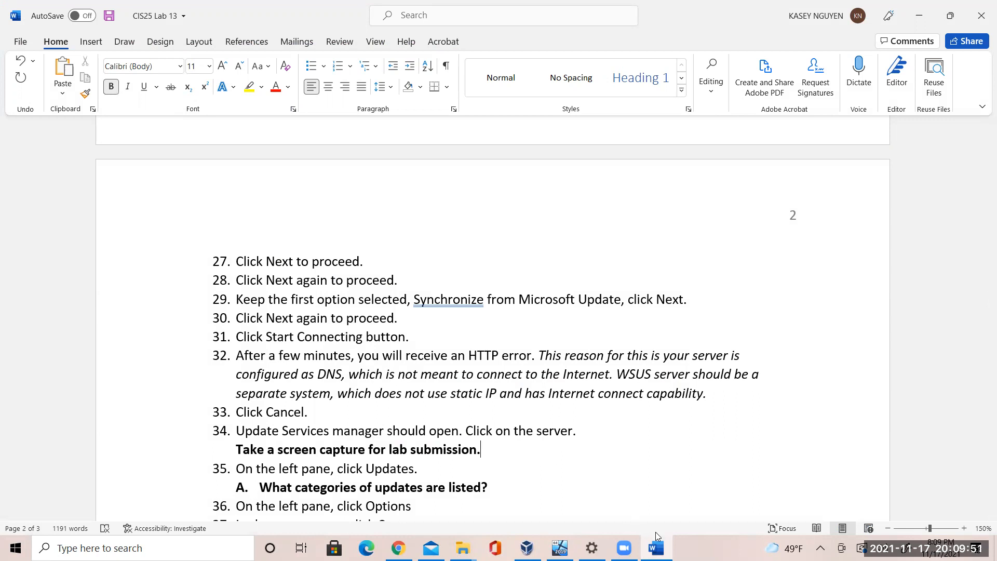
Bring the Configuration Wizard back in front of the console to see the HTTP error
left_click(559, 548)
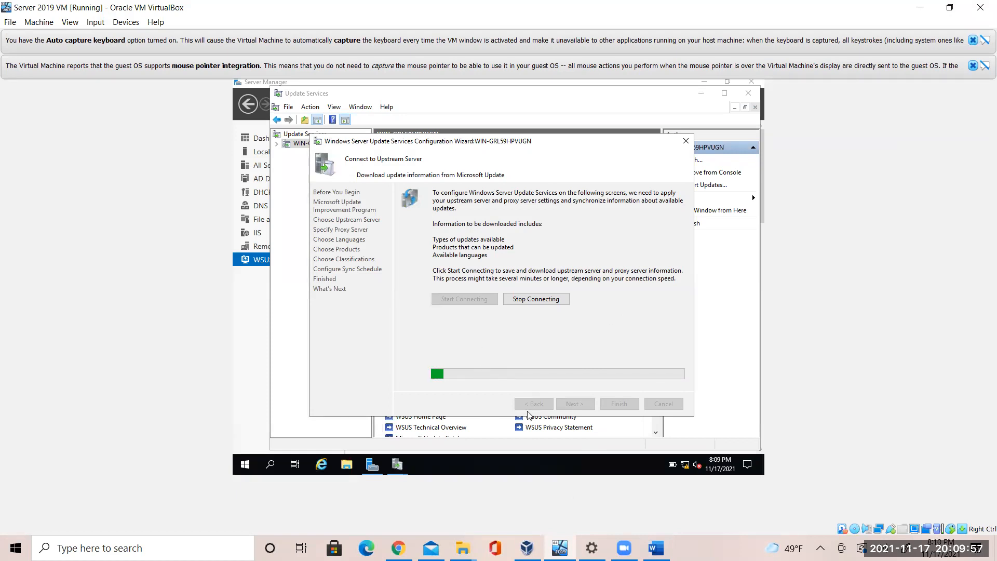
left_click(742, 333)
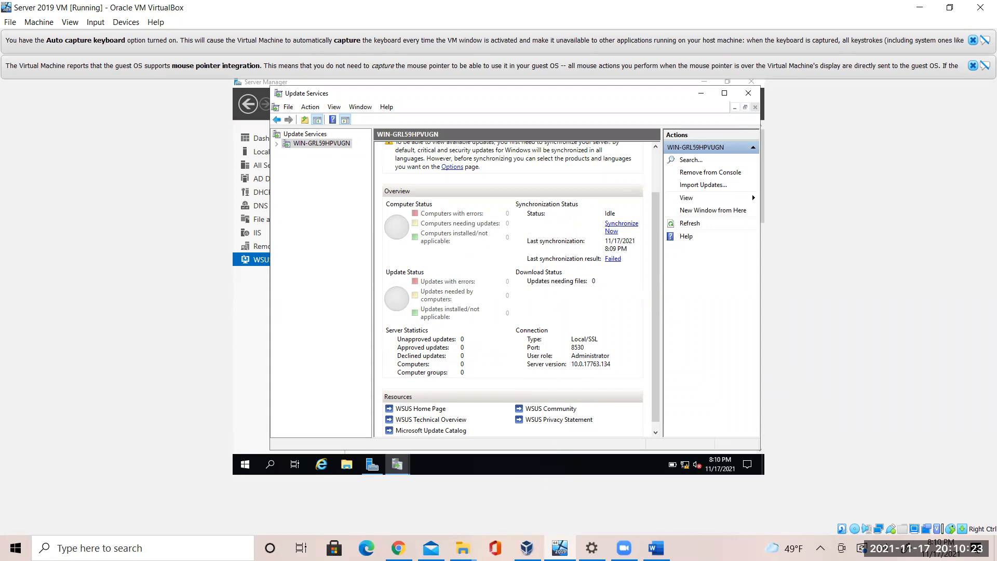
mouse_move(407, 467)
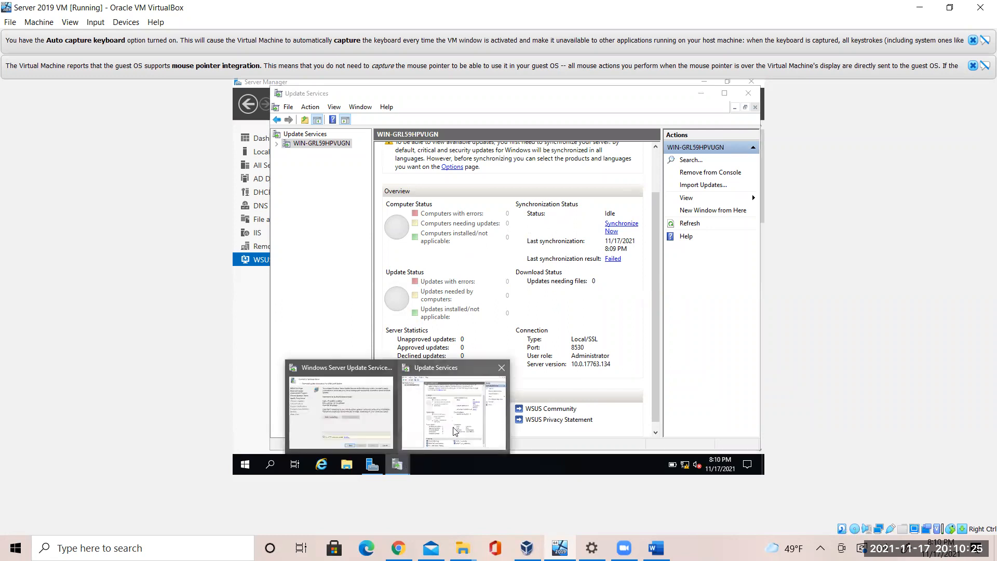
left_click(388, 419)
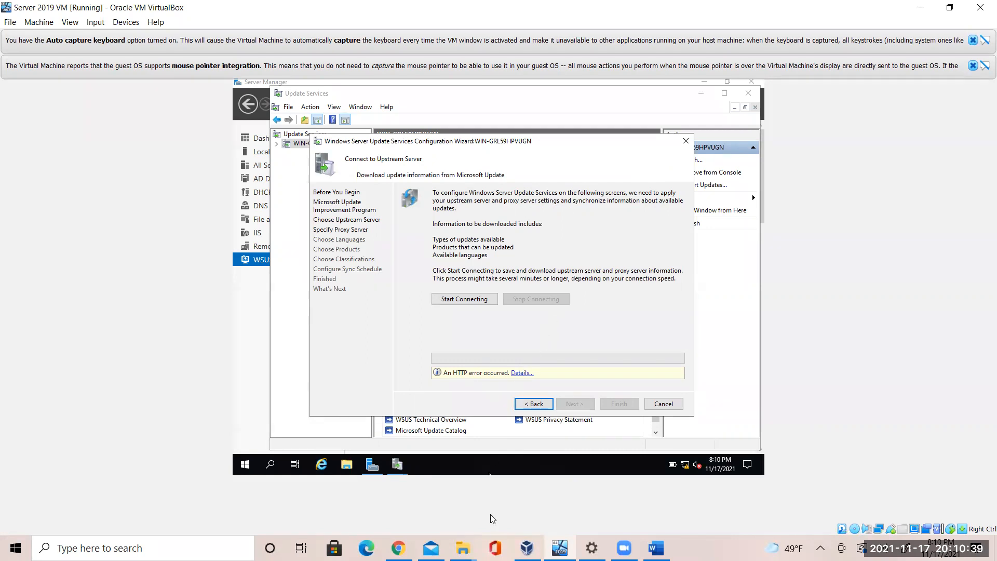
left_click(656, 548)
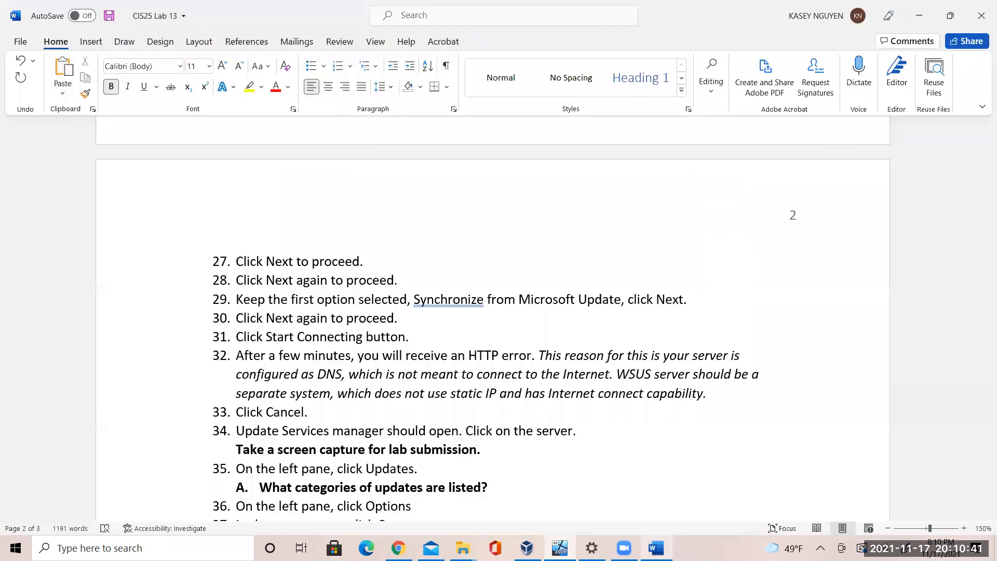
Cancel the failed WSUS wizard and review the server's overview, showing last synchronization Failed
left_click(544, 357)
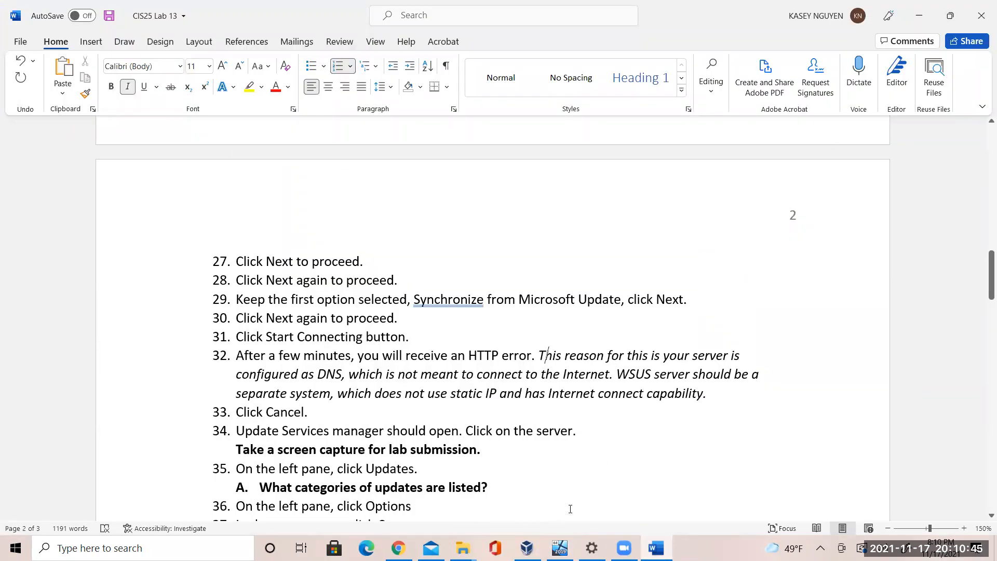
left_click(560, 548)
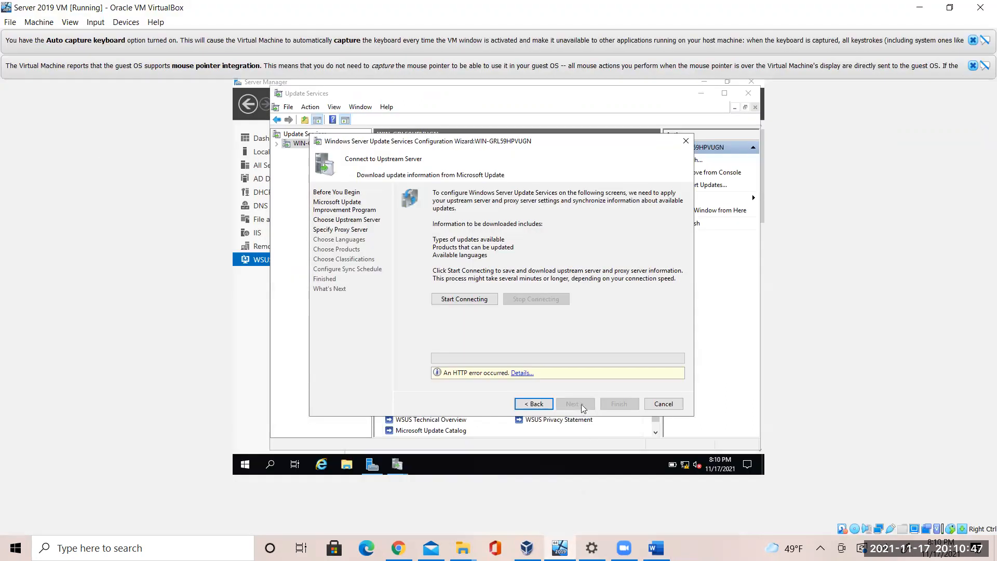
left_click(660, 404)
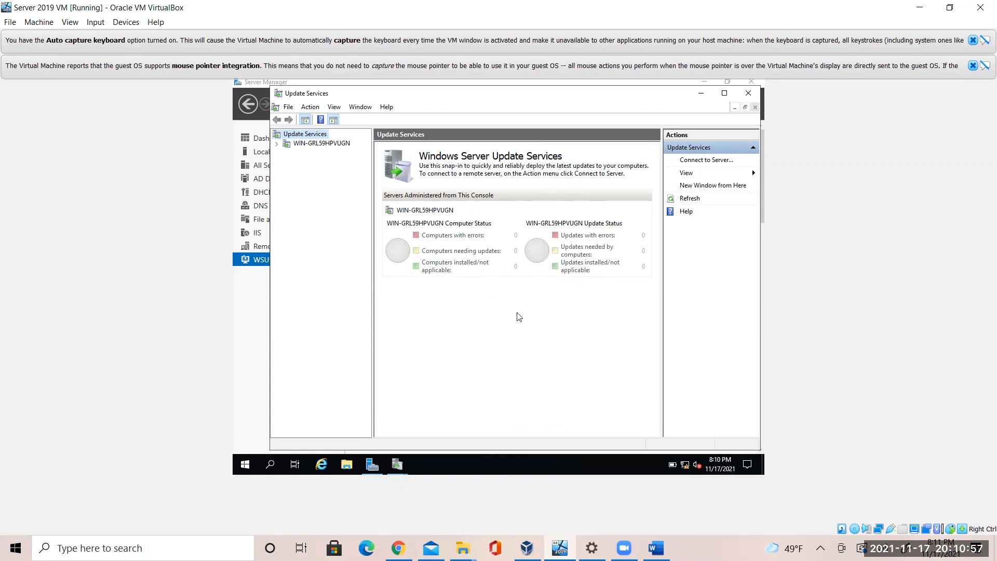
left_click(344, 146)
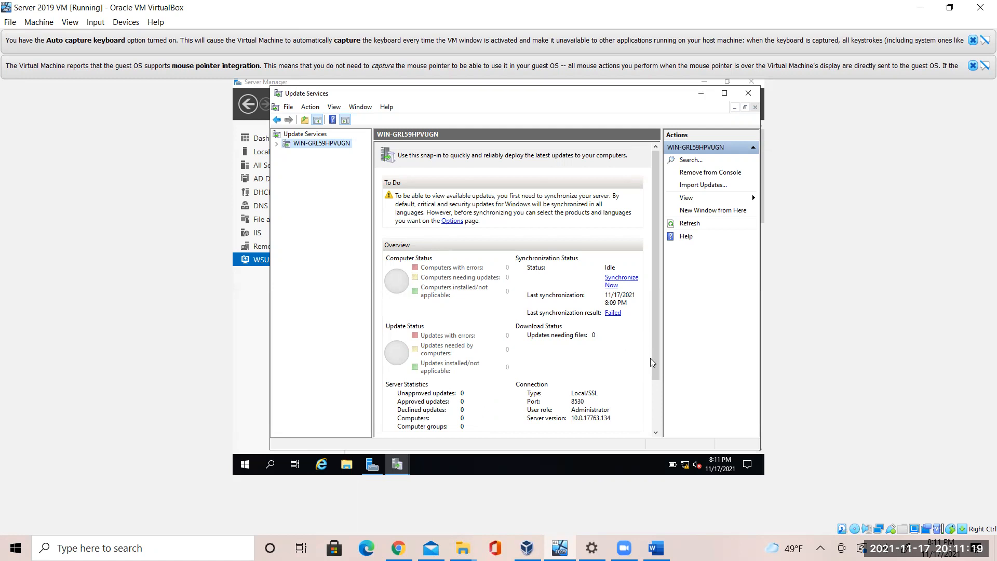
left_click_drag(654, 366, 657, 425)
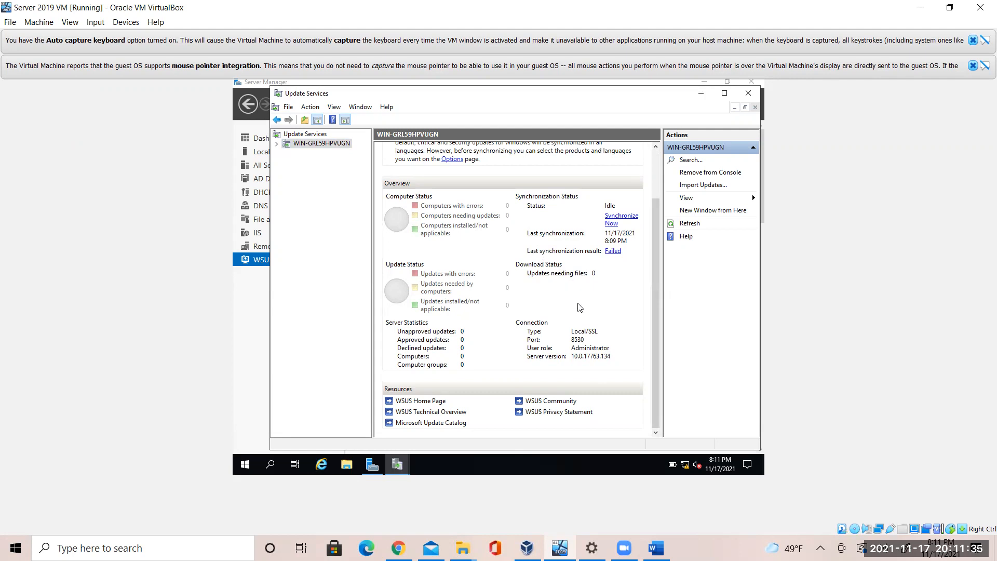
Check item 35's question in the lab, then expand the server's sub-sections in Update Services
left_click(656, 548)
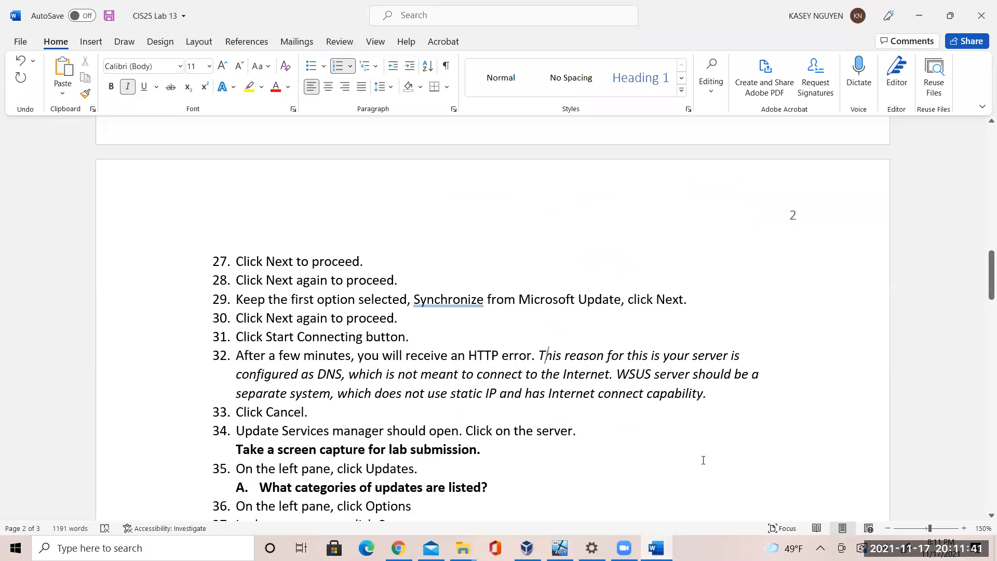
left_click(427, 476)
left_click(496, 486)
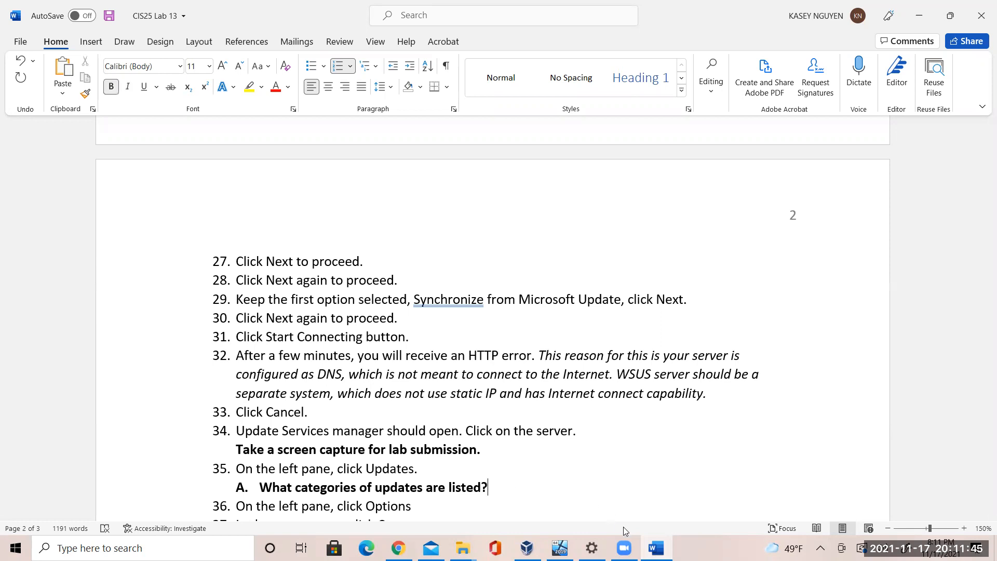
key("alt+Tab")
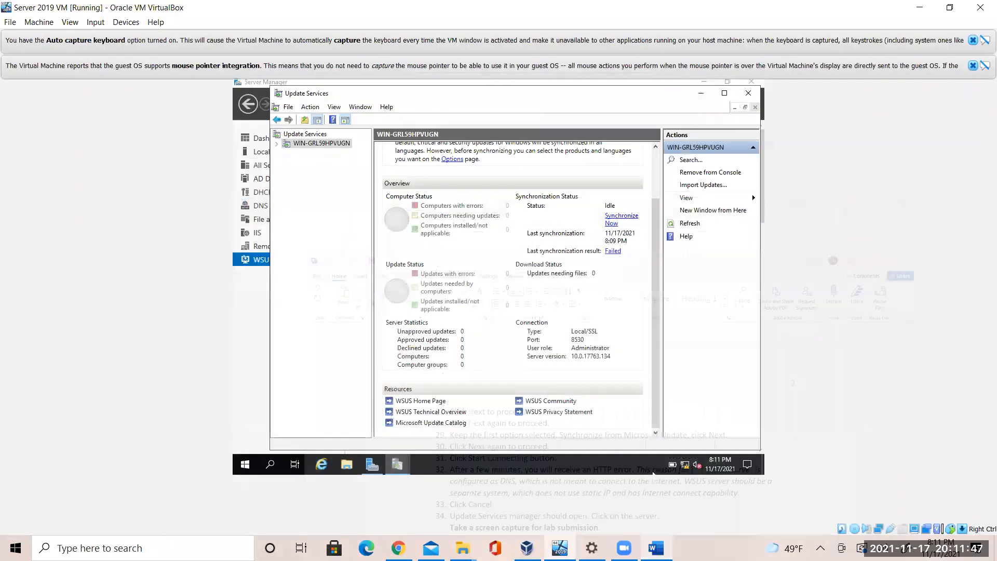
left_click(276, 144)
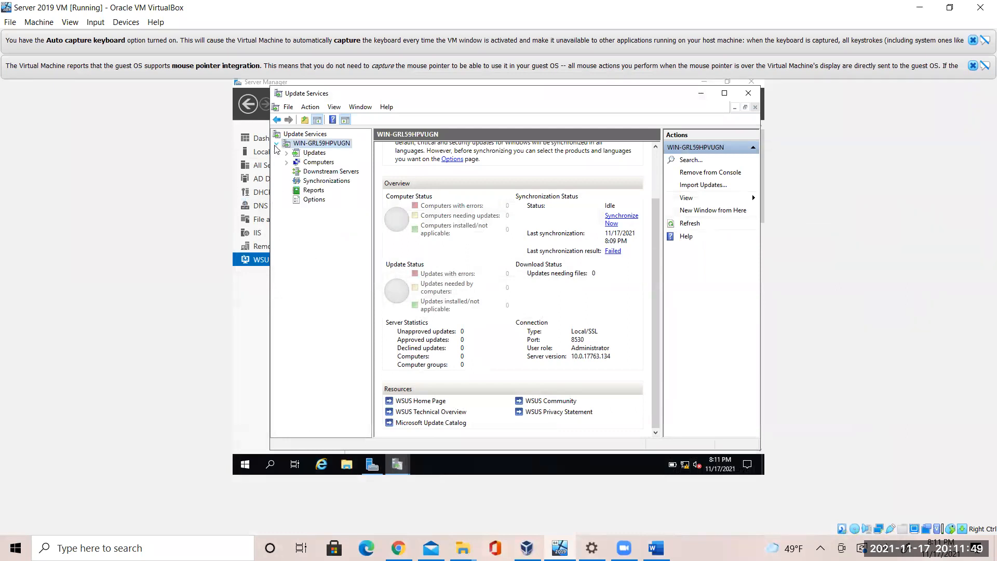
Open Updates and expand it to list All, Critical, Security and WSUS Updates, all at 0
left_click(306, 153)
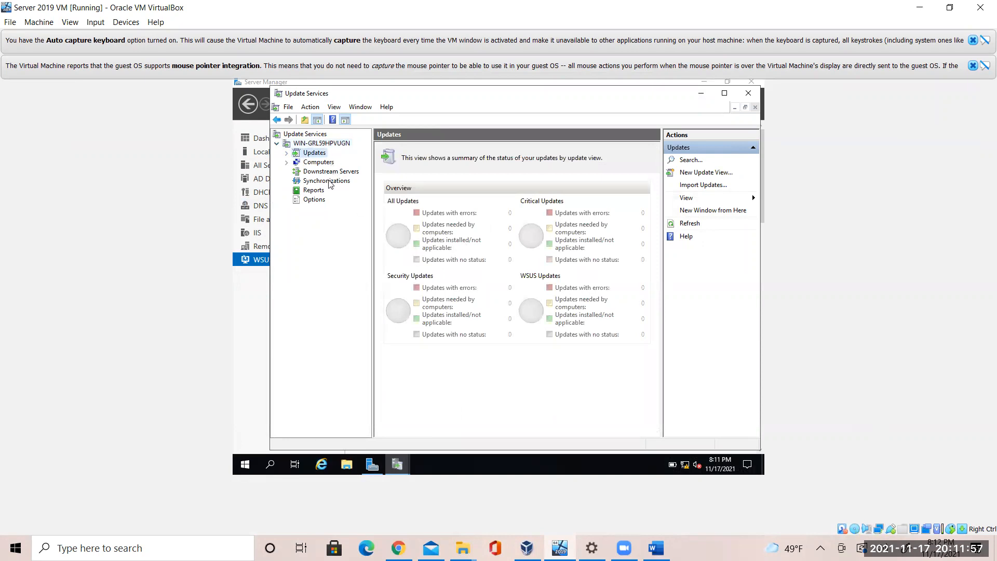
left_click(287, 153)
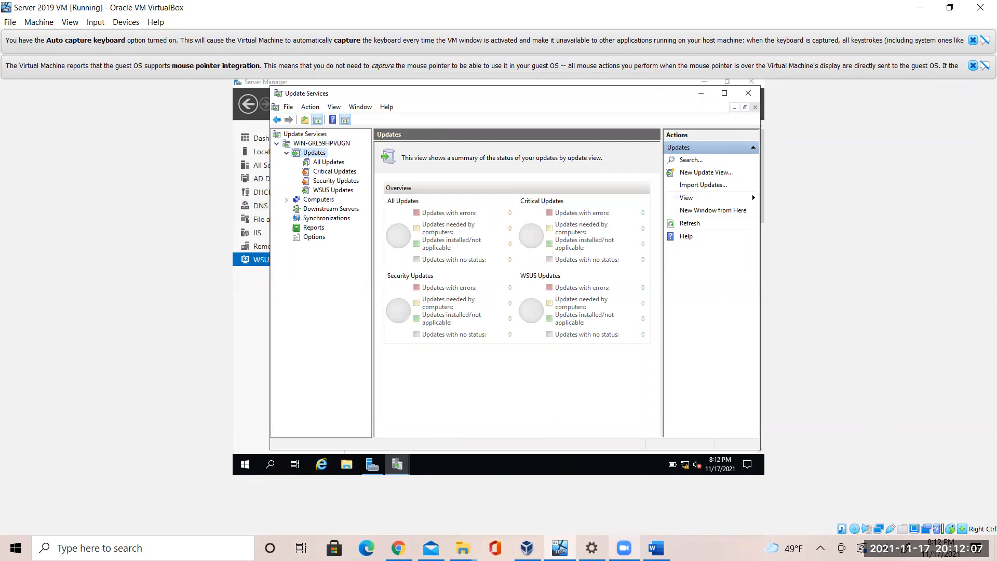
Type 'Critical, Security updates, WSUS updates' as question A's answer, checking categories in the VM
left_click(656, 548)
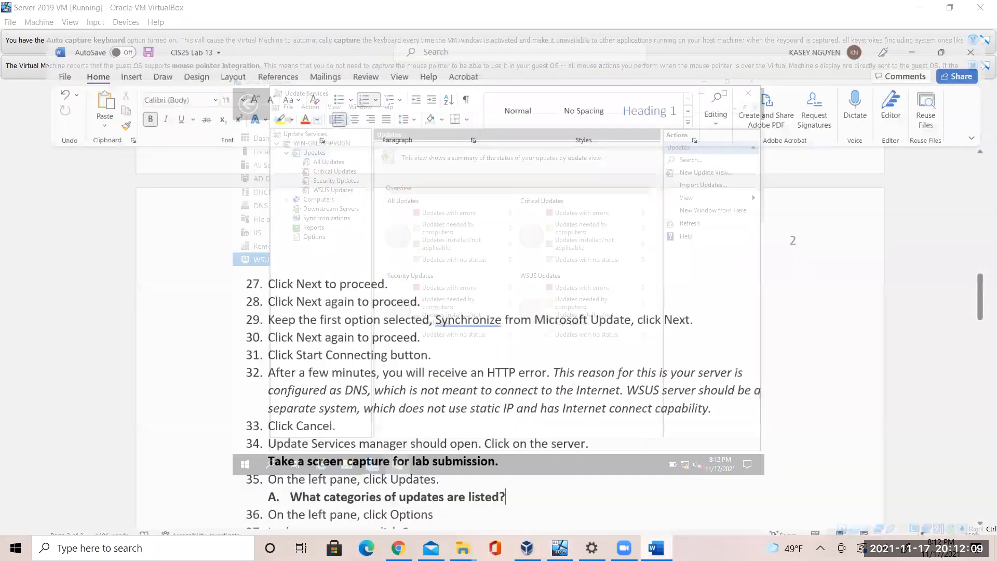
type("C")
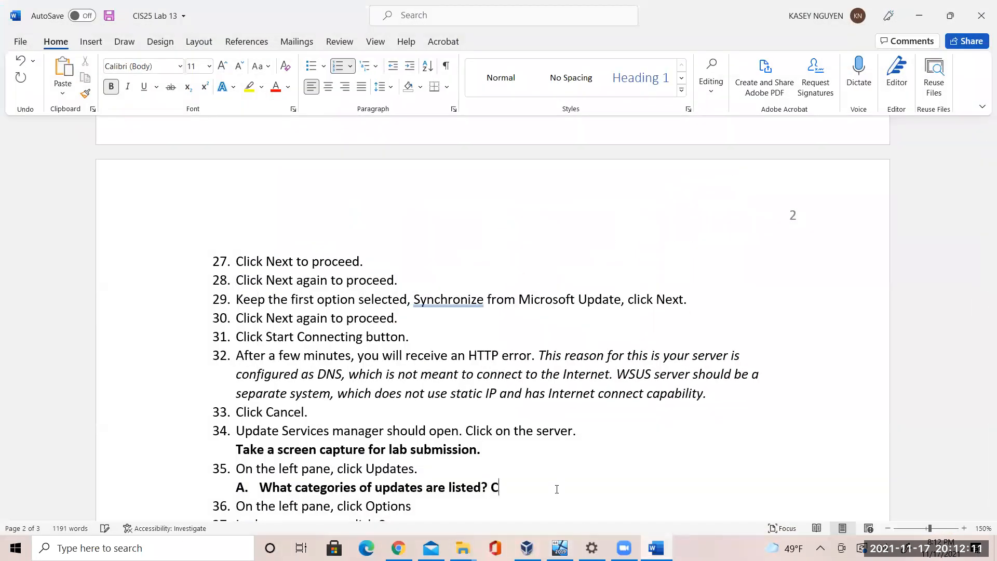
type("ritical ,")
left_click(560, 548)
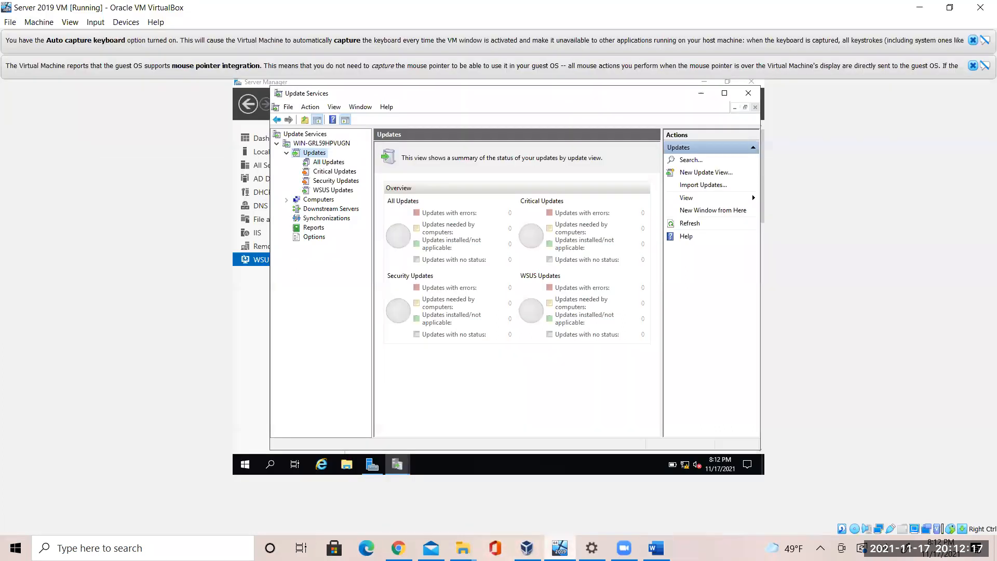
left_click(560, 548)
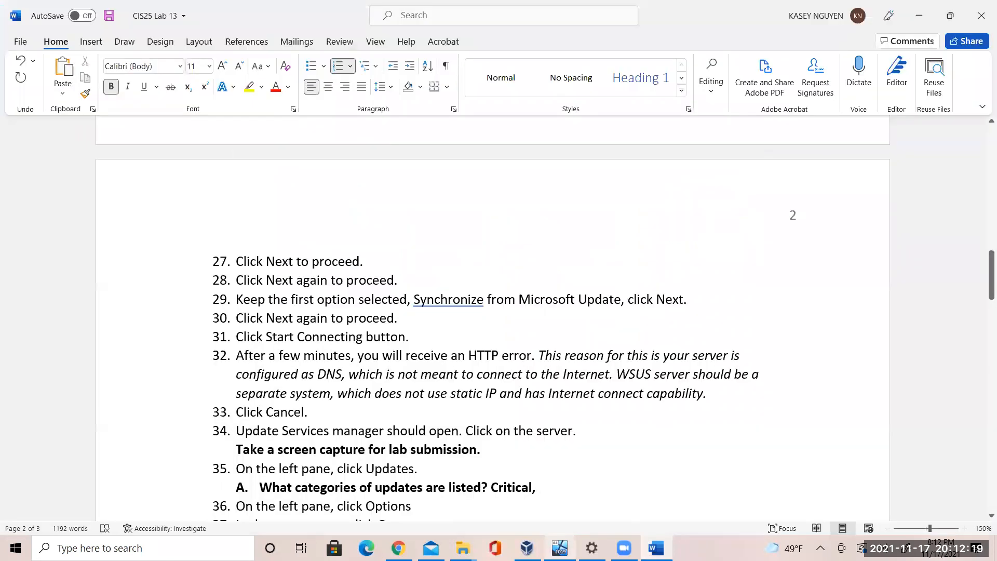
type("Security updates,")
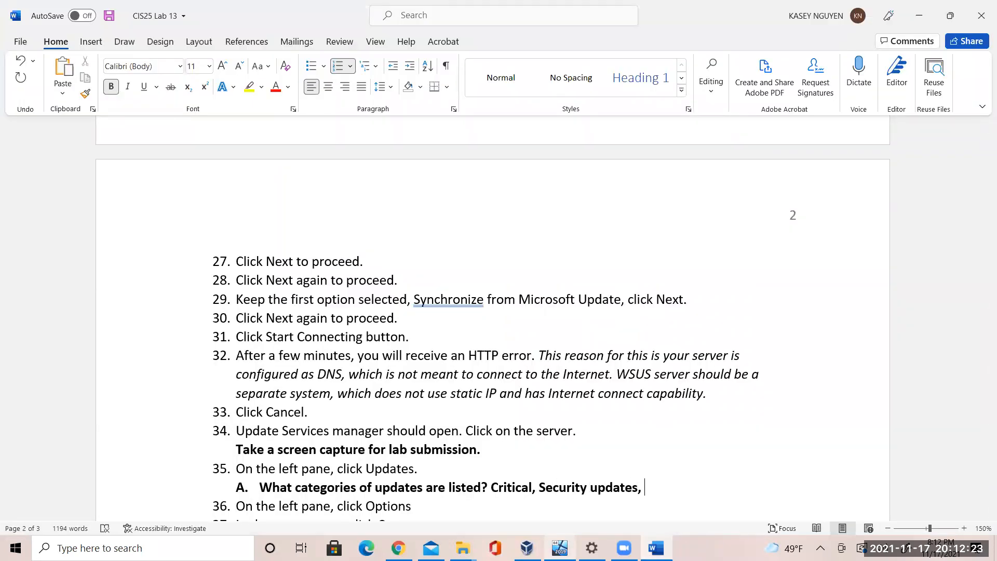
key("alt+Tab")
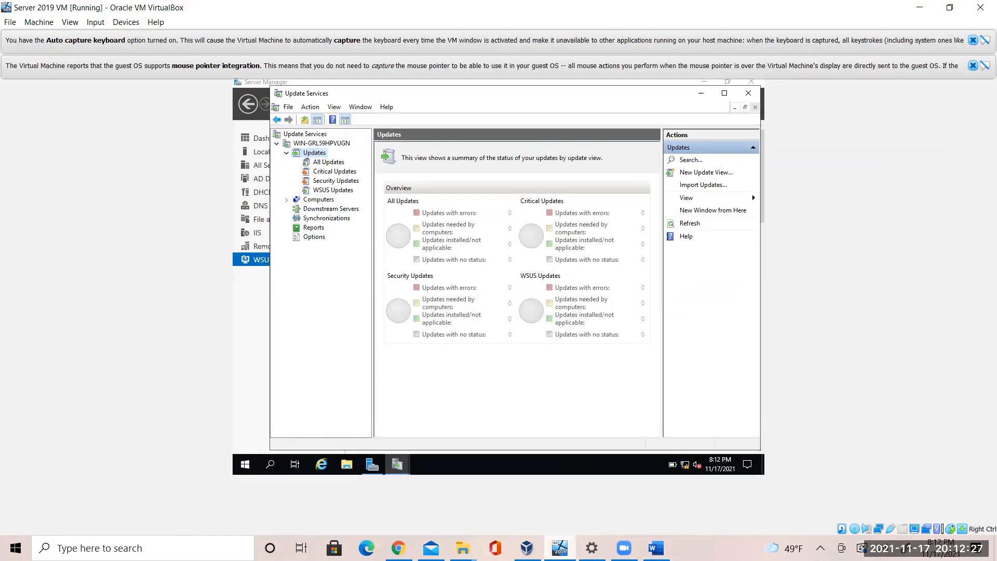
key("alt+Tab")
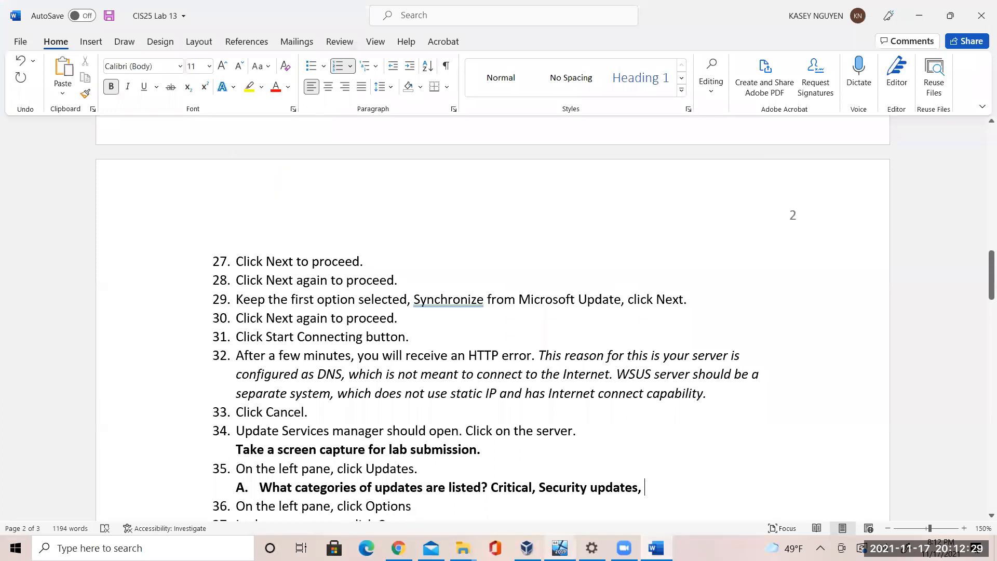
type("S")
key("BackSpace")
type("WSUS updates")
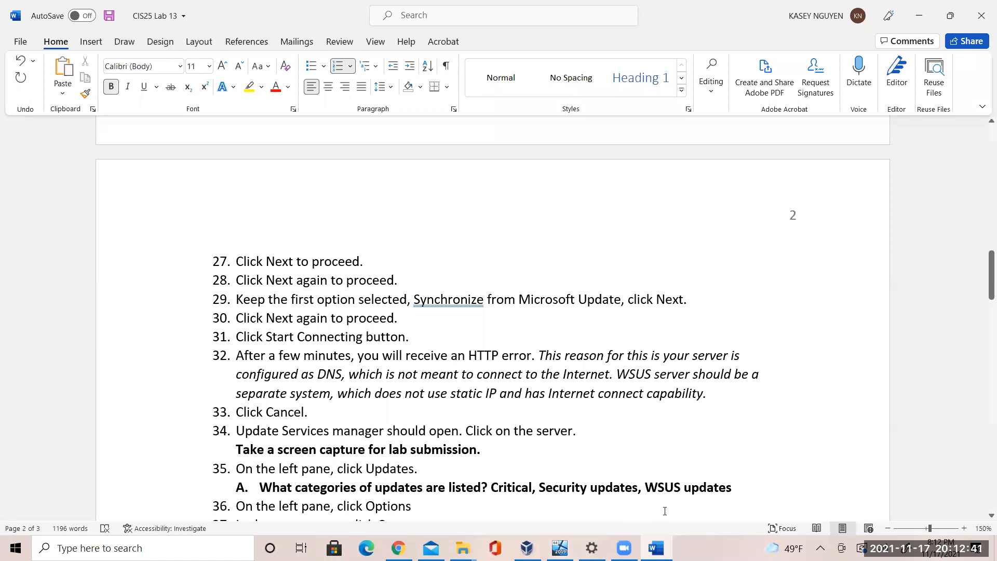
Review the answer line and move on to item 36 in the lab document
left_click_drag(698, 487, 492, 488)
left_click(508, 489)
left_click(543, 492)
left_click(713, 98)
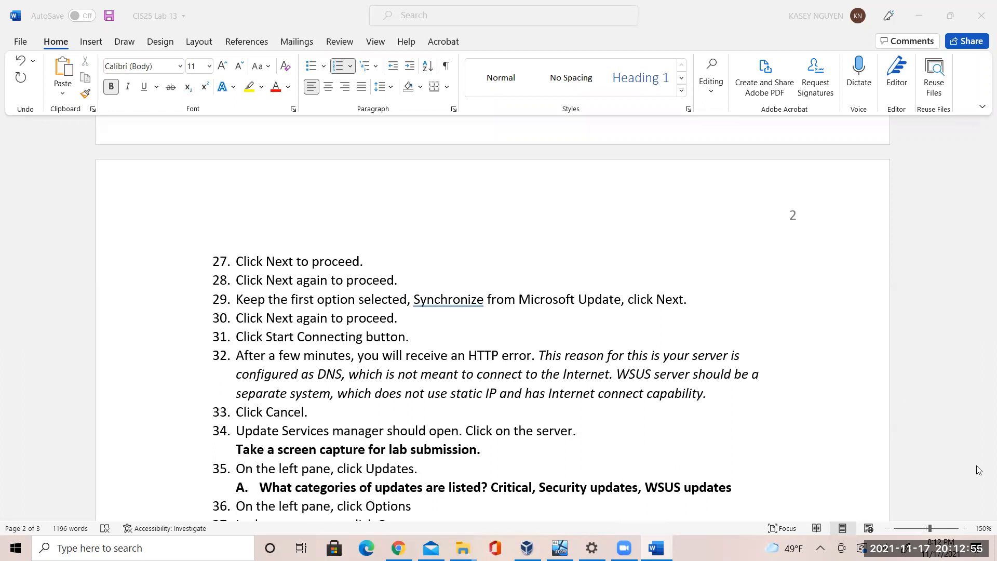
left_click(831, 447)
left_click(428, 501)
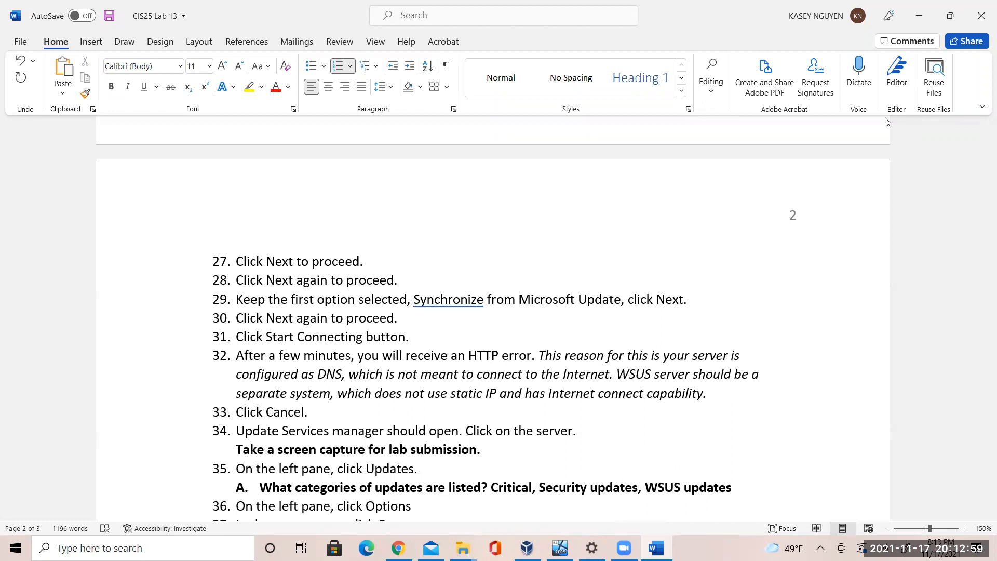
left_click(843, 60)
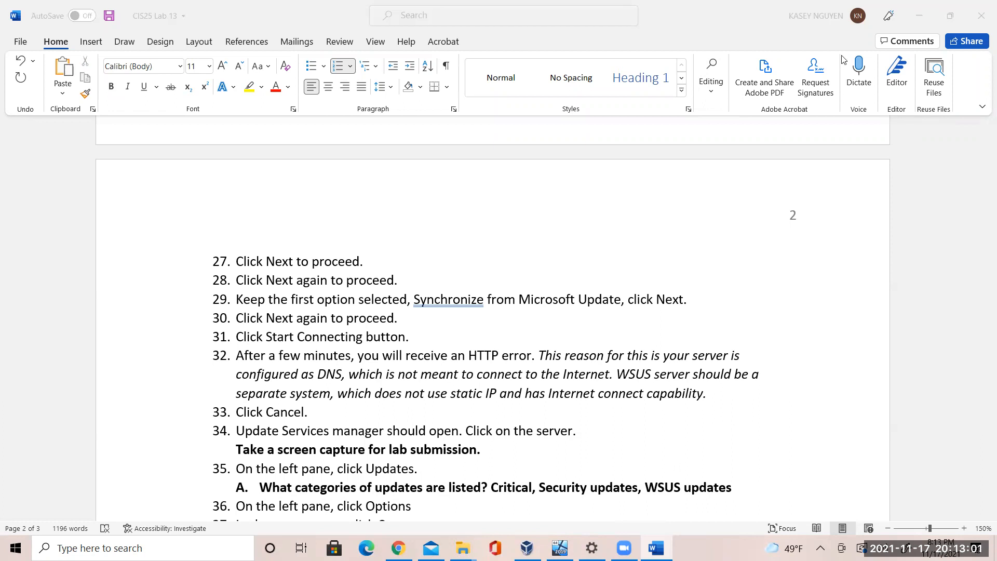
left_click(869, 321)
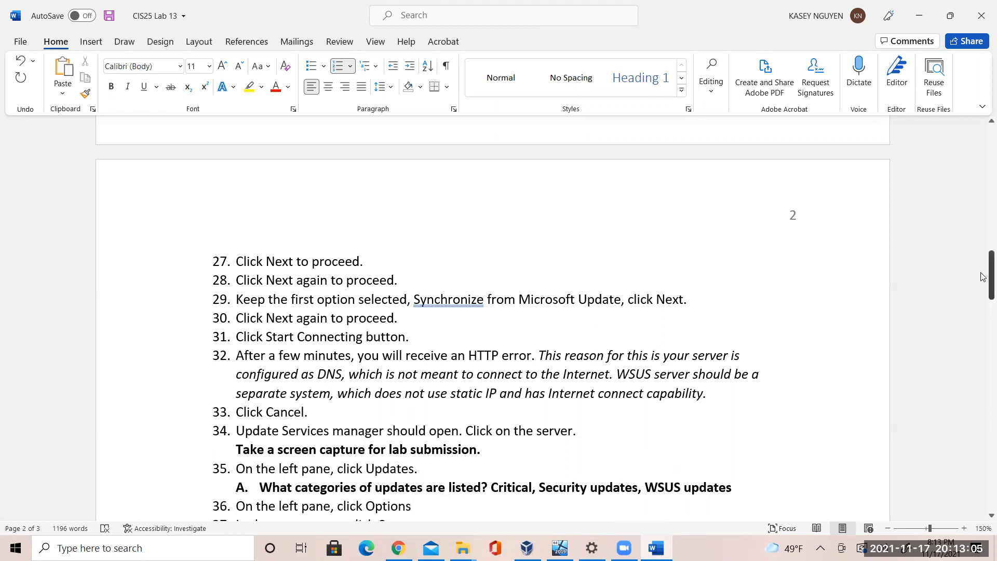
left_click_drag(983, 267, 983, 294)
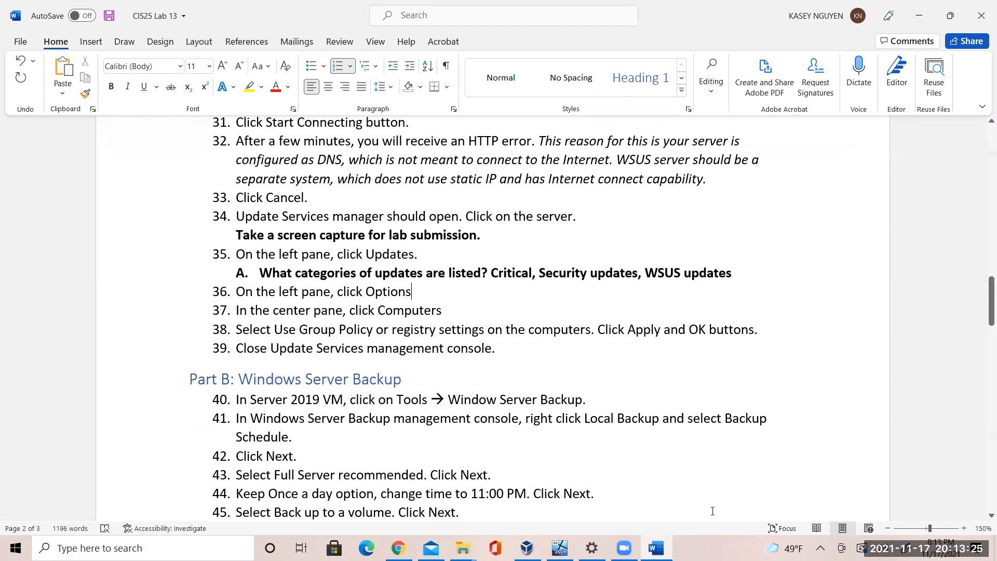
left_click(560, 548)
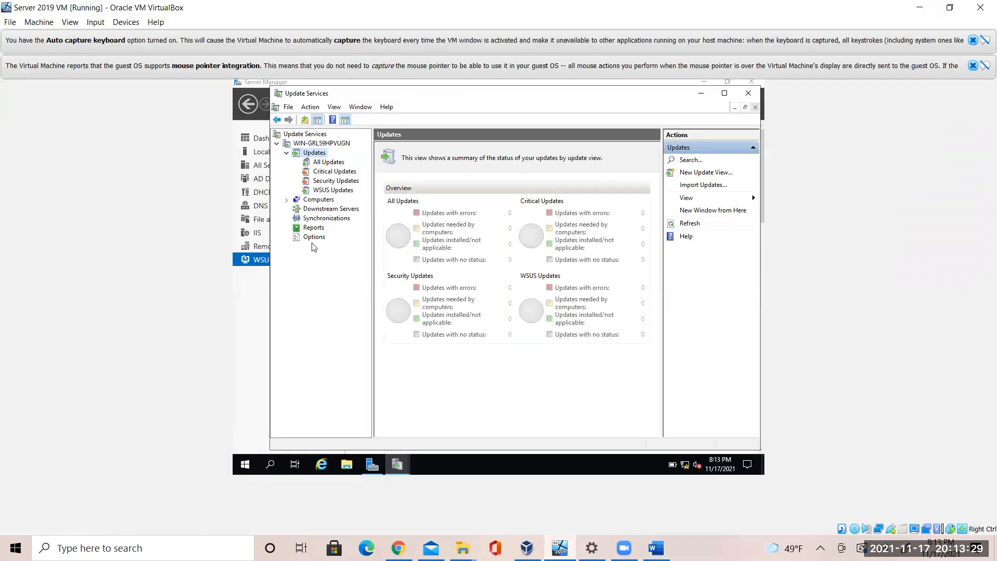
left_click(312, 240)
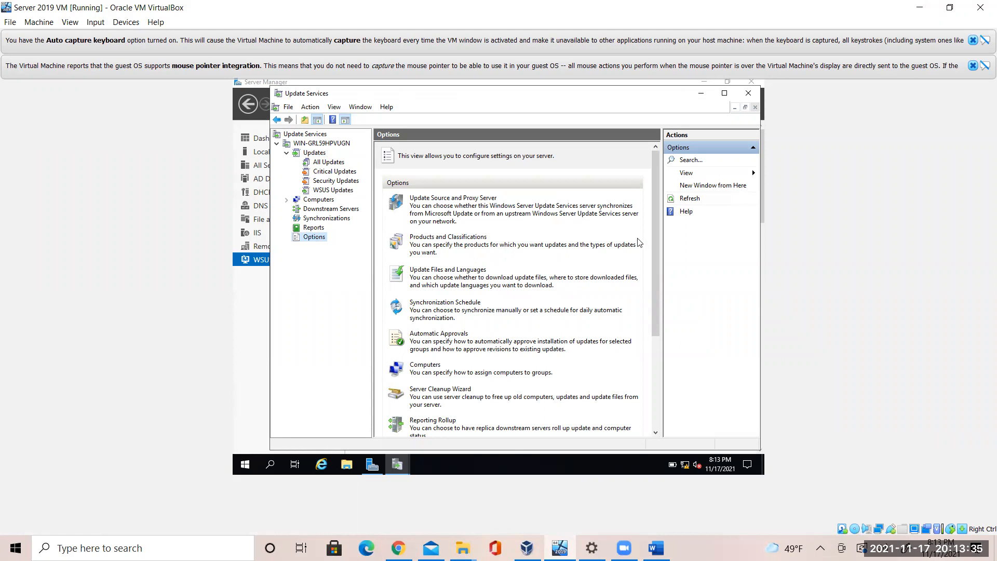
left_click_drag(653, 266, 650, 381)
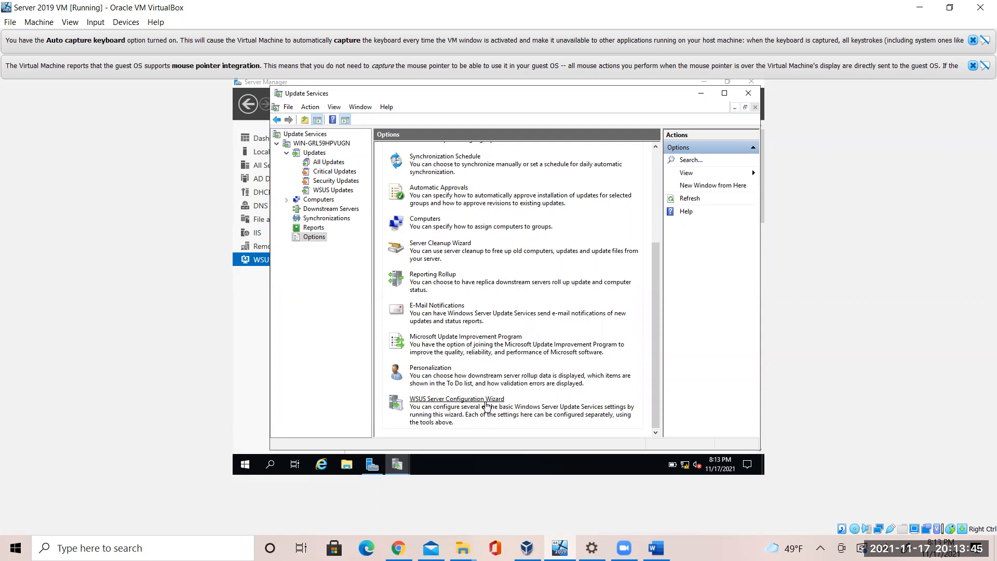
left_click(656, 548)
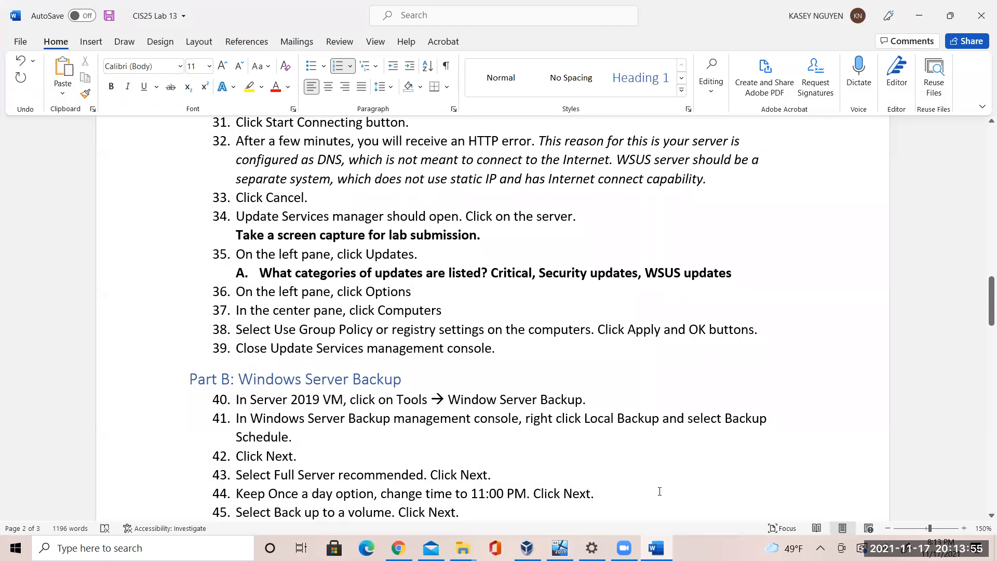
key("alt+Tab")
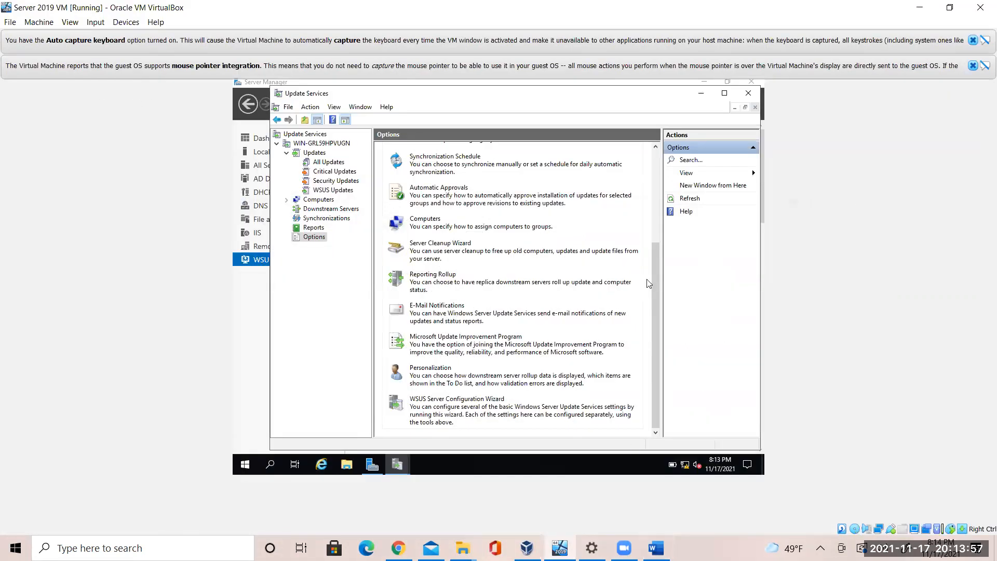
left_click(418, 223)
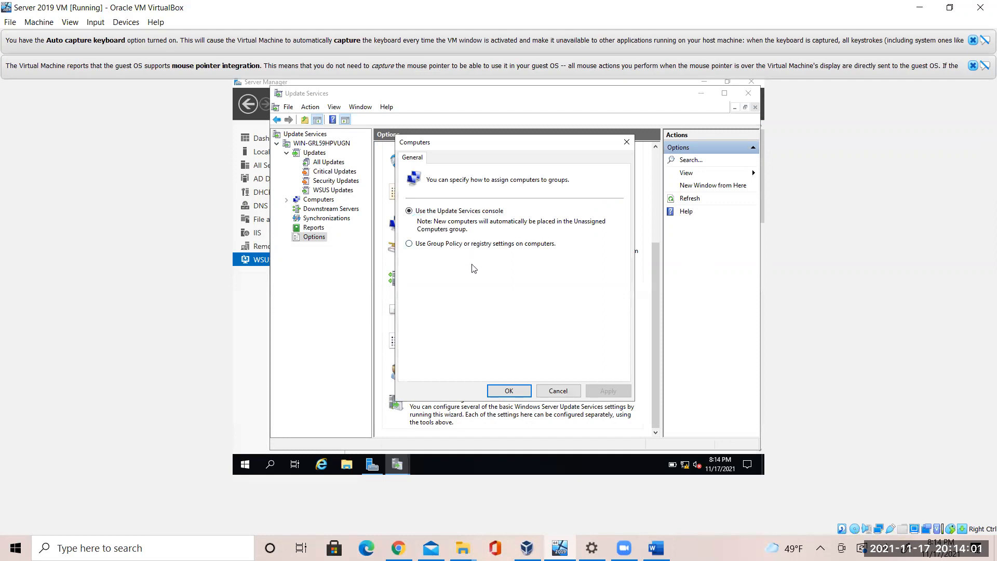
Choose 'Use Group Policy or registry settings on computers' for Computers and confirm with OK
left_click(409, 246)
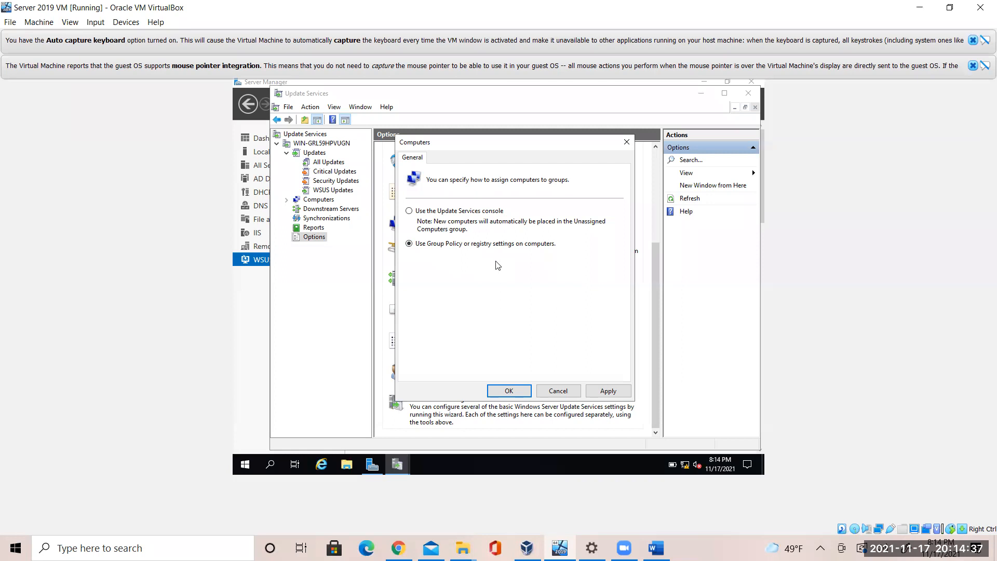
left_click(511, 391)
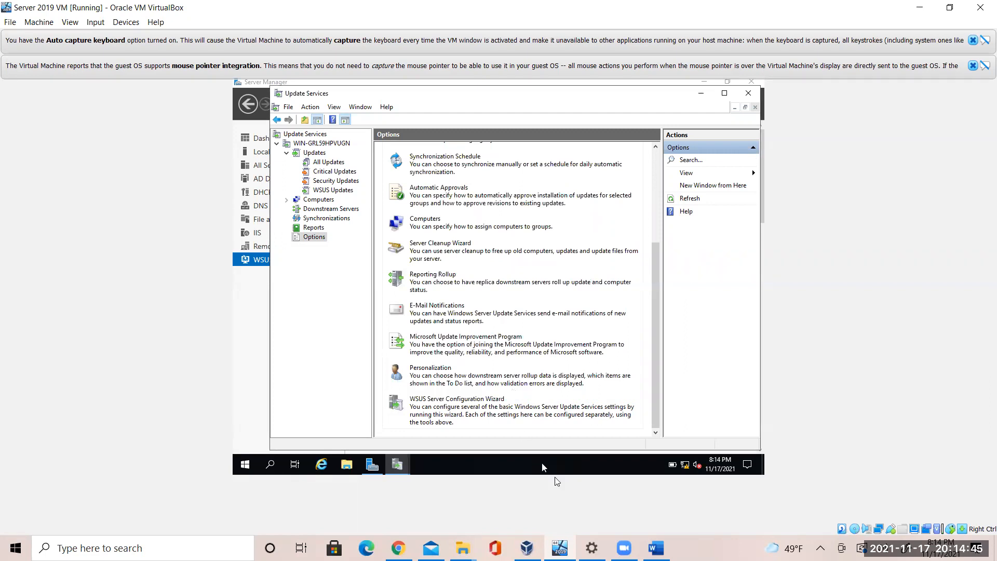
left_click(656, 547)
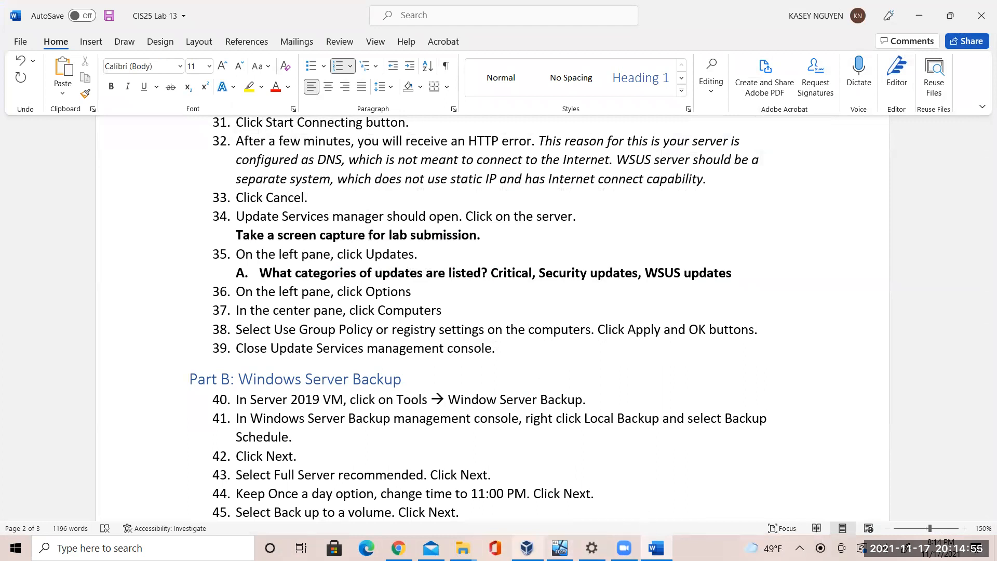
Close the Update Services Options view and the console, leaving Server Manager's WSUS page
left_click(560, 547)
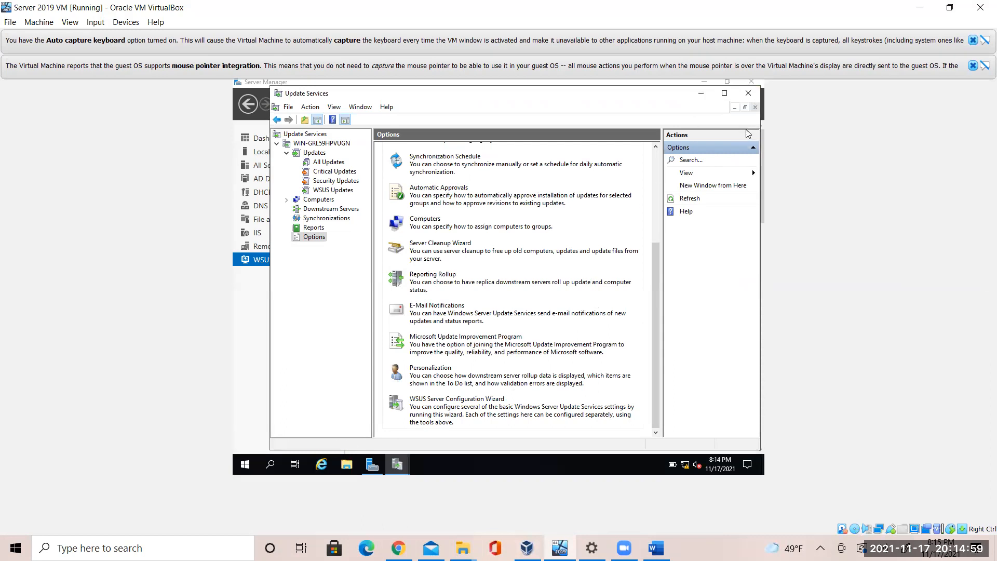
left_click(754, 107)
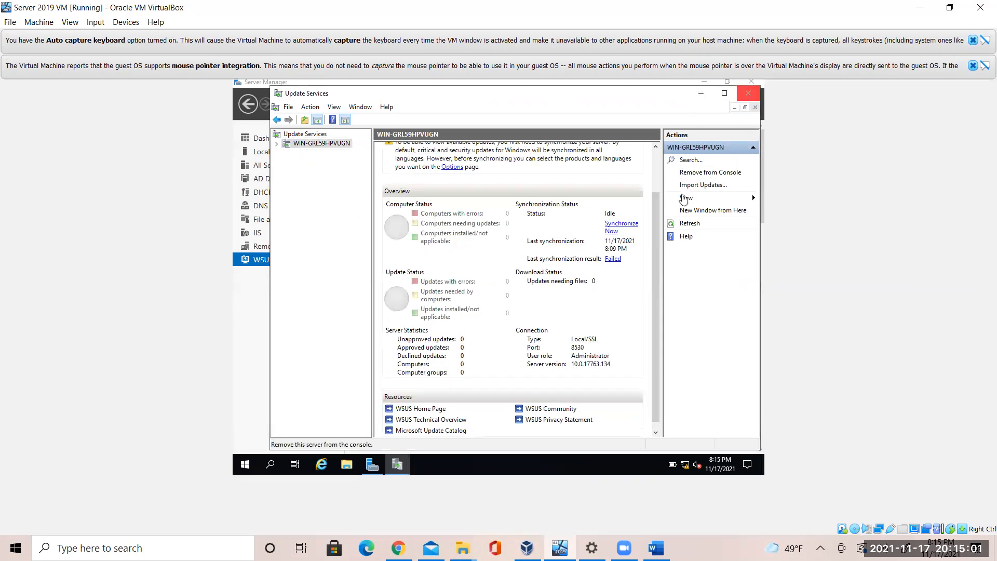
left_click(748, 93)
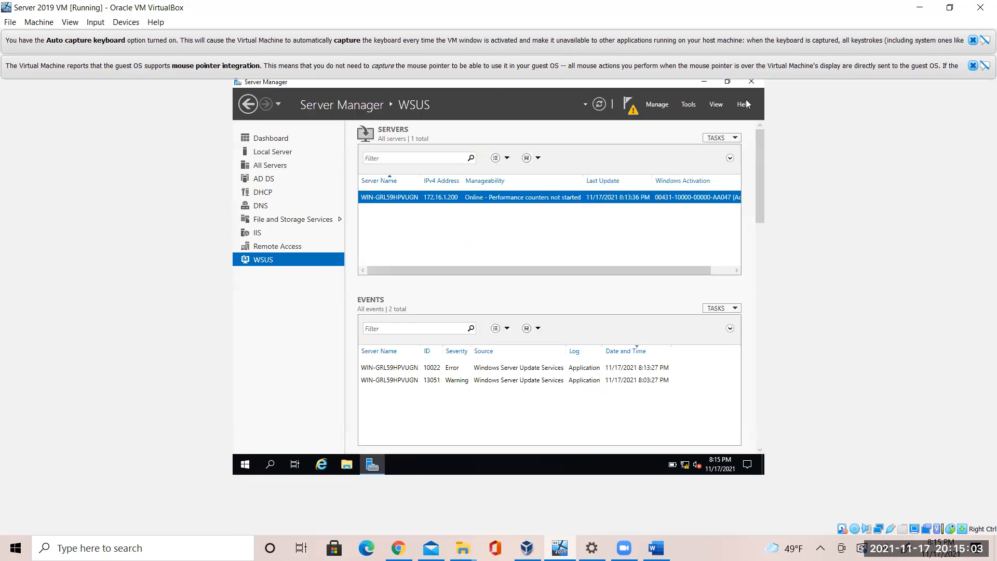
left_click(656, 548)
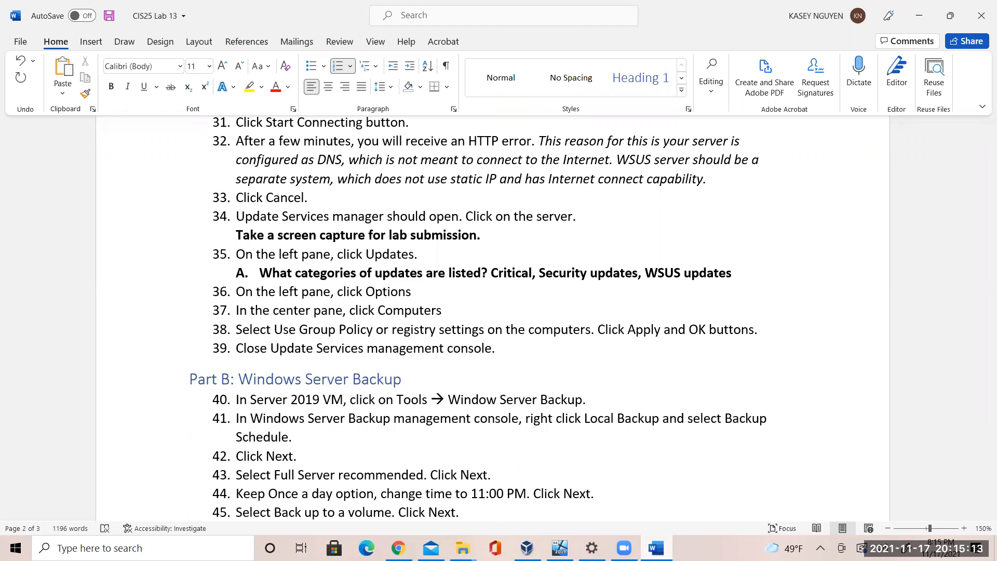
left_click(560, 548)
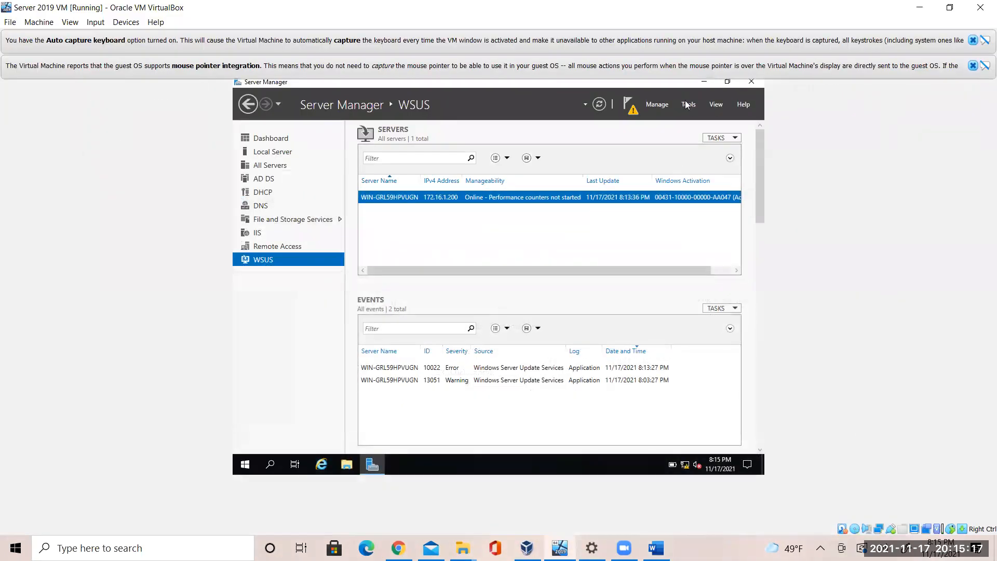
Launch Windows Server Backup from Server Manager's Tools menu
left_click(689, 104)
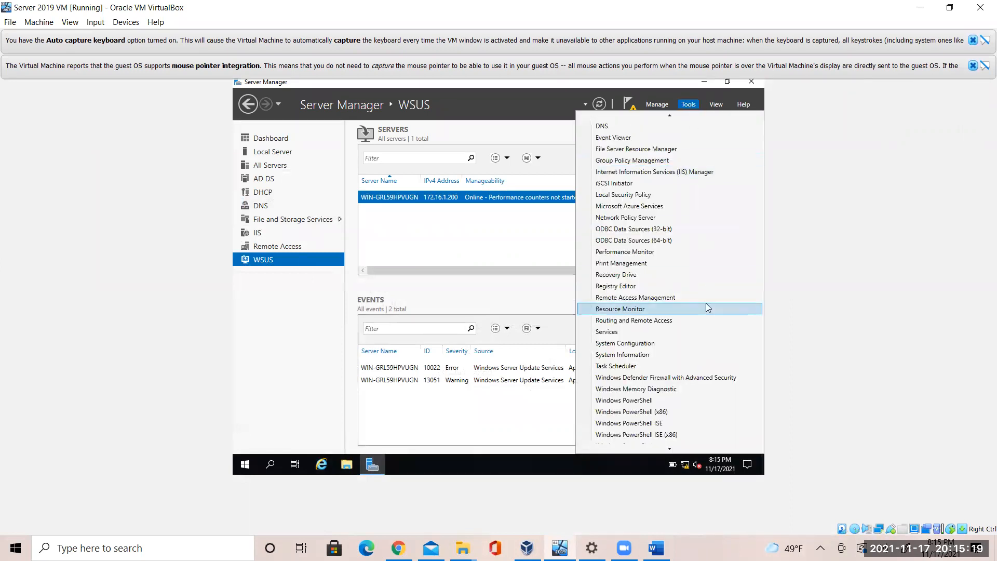
mouse_move(671, 449)
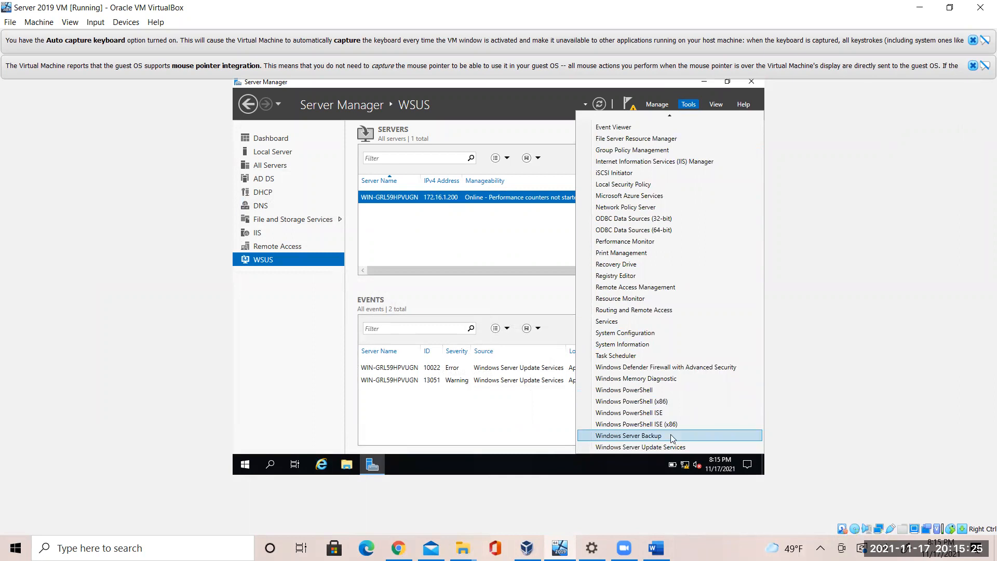
left_click(672, 436)
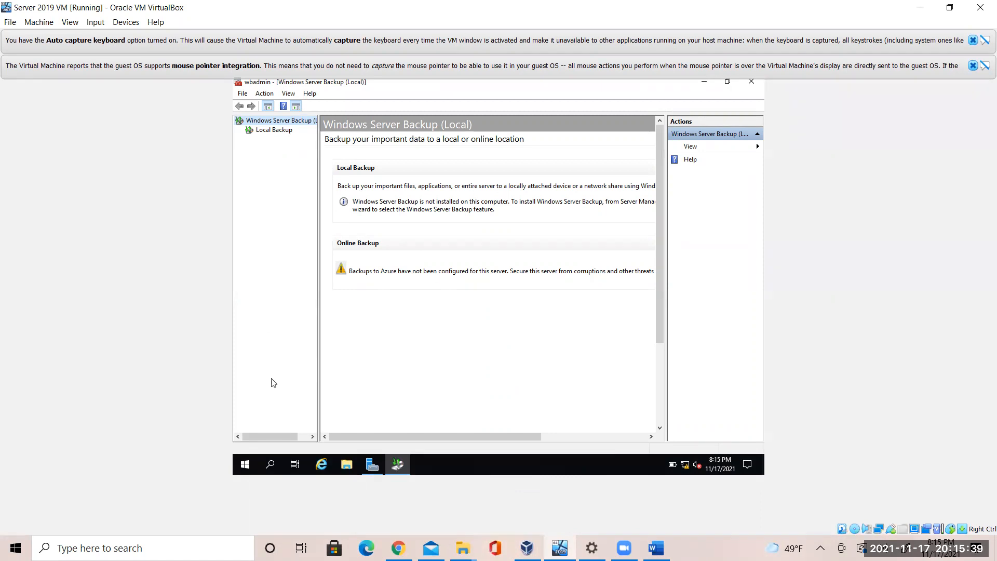
Open the Local Backup page in Windows Server Backup, checking the lab instructions along the way
left_click(656, 548)
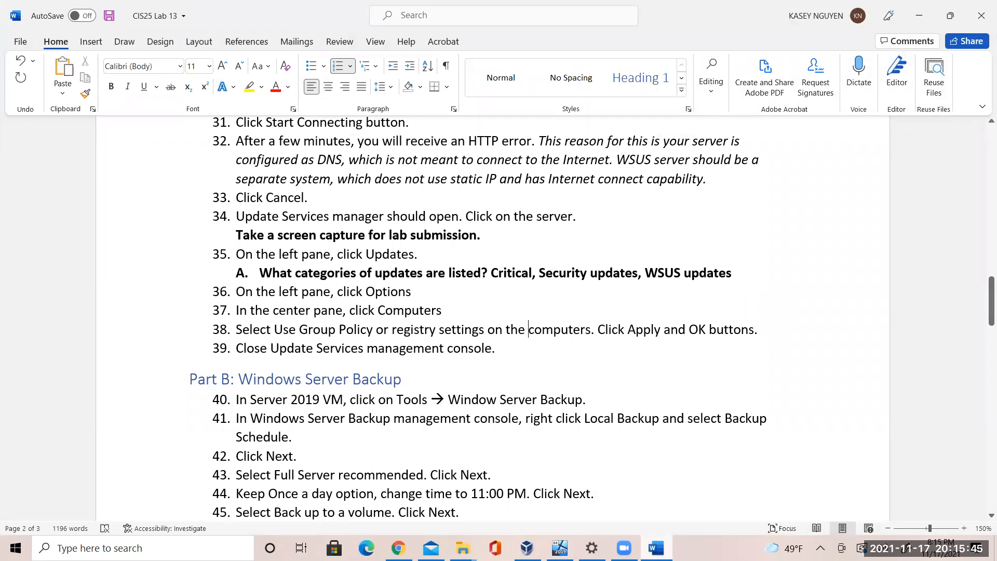
key("alt+Tab")
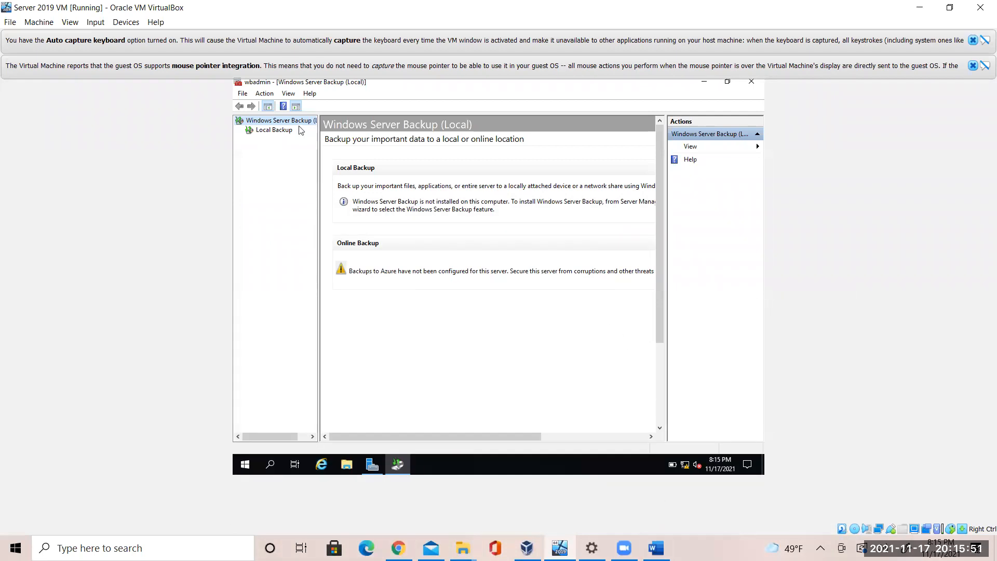
left_click(283, 130)
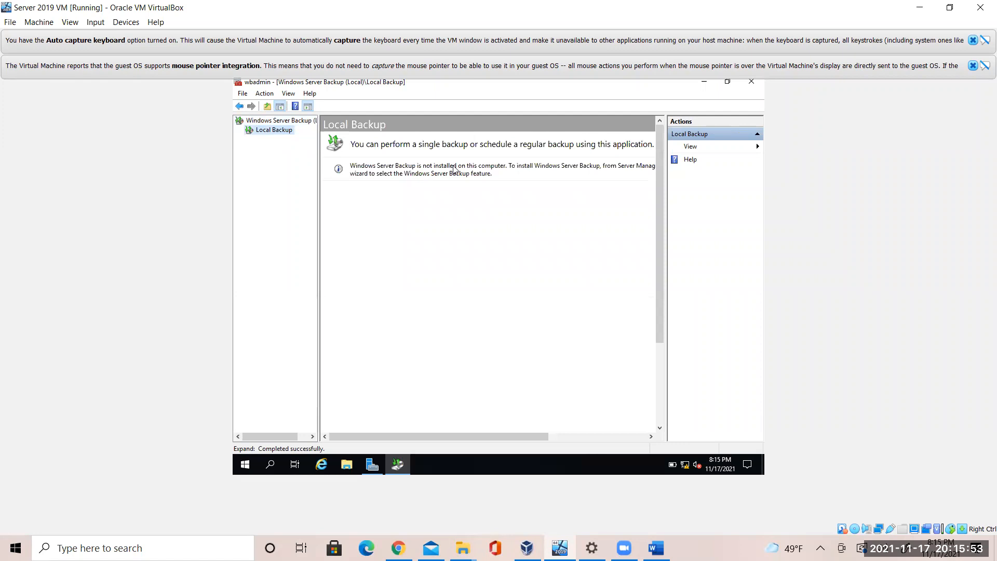
left_click(648, 540)
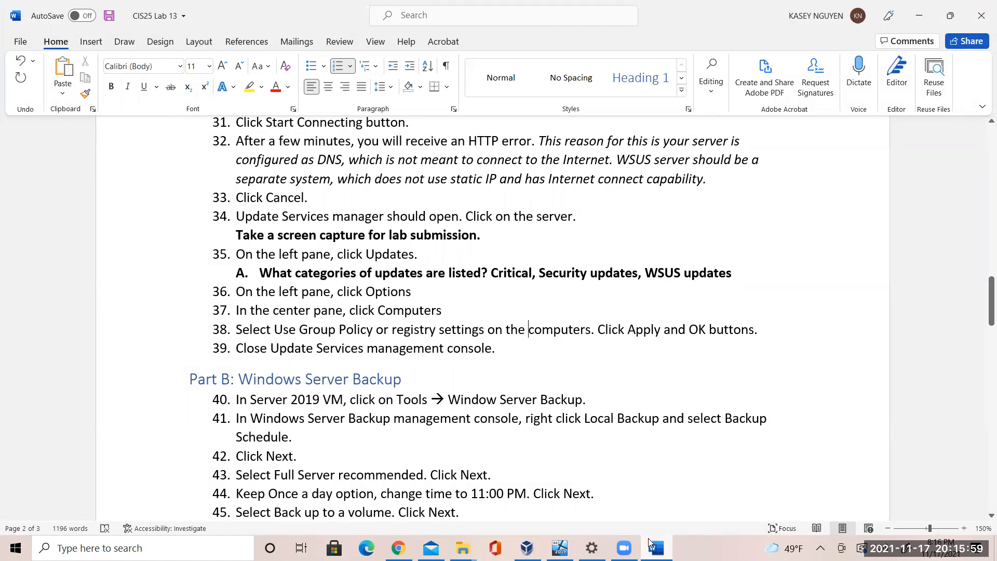
left_click(649, 541)
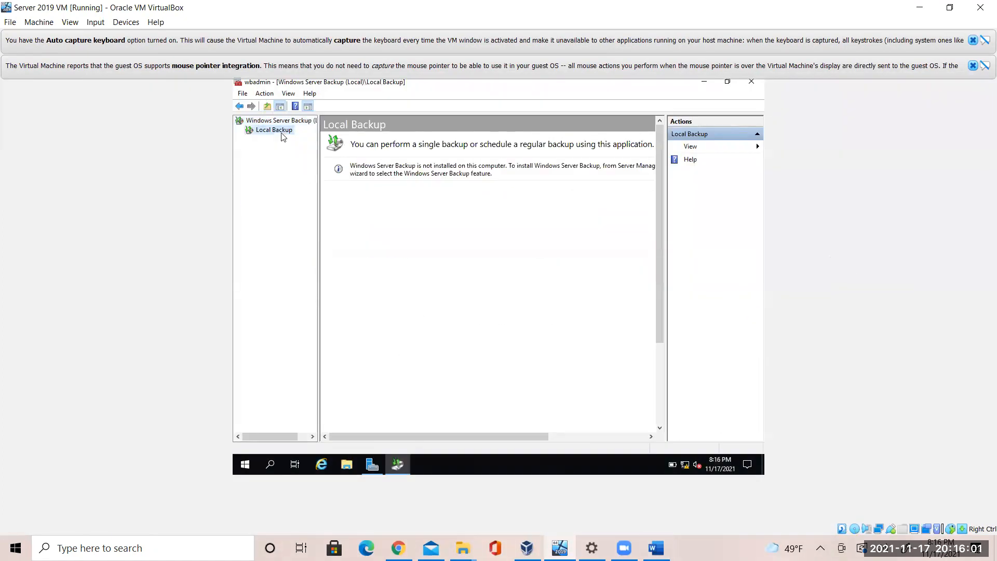
Look through Local Backup's right-click options for a Backup Schedule entry
right_click(277, 129)
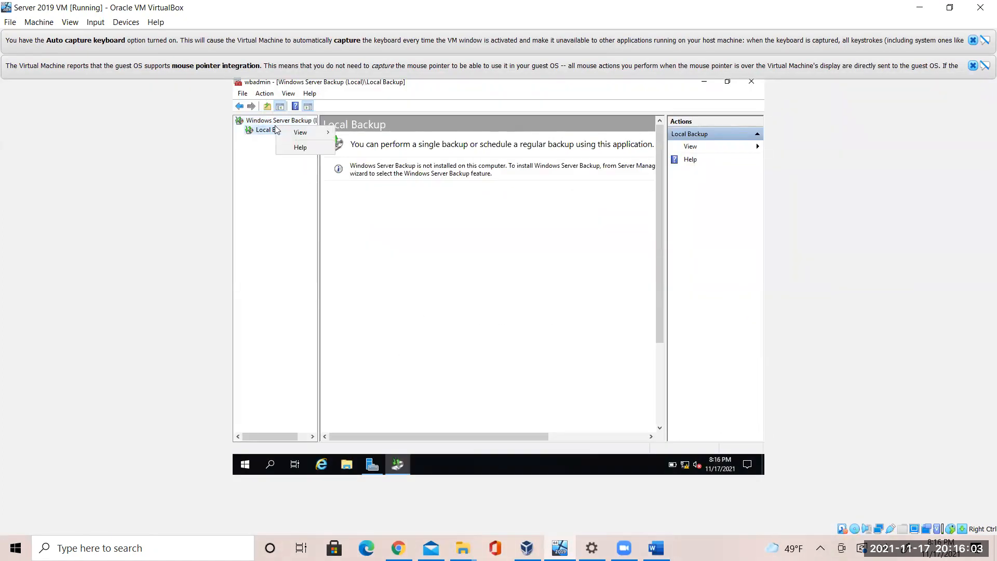
left_click(258, 137)
right_click(258, 138)
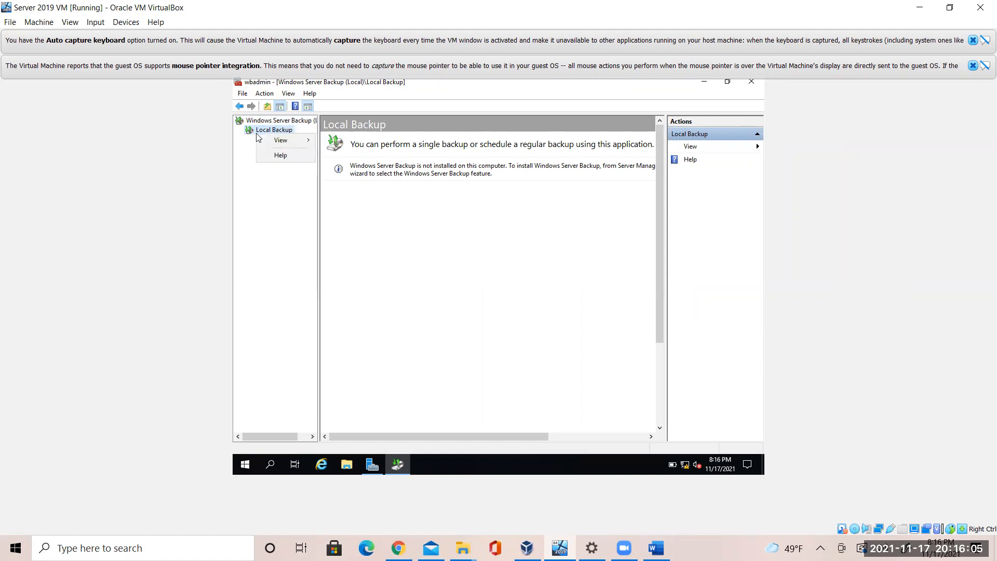
left_click(250, 138)
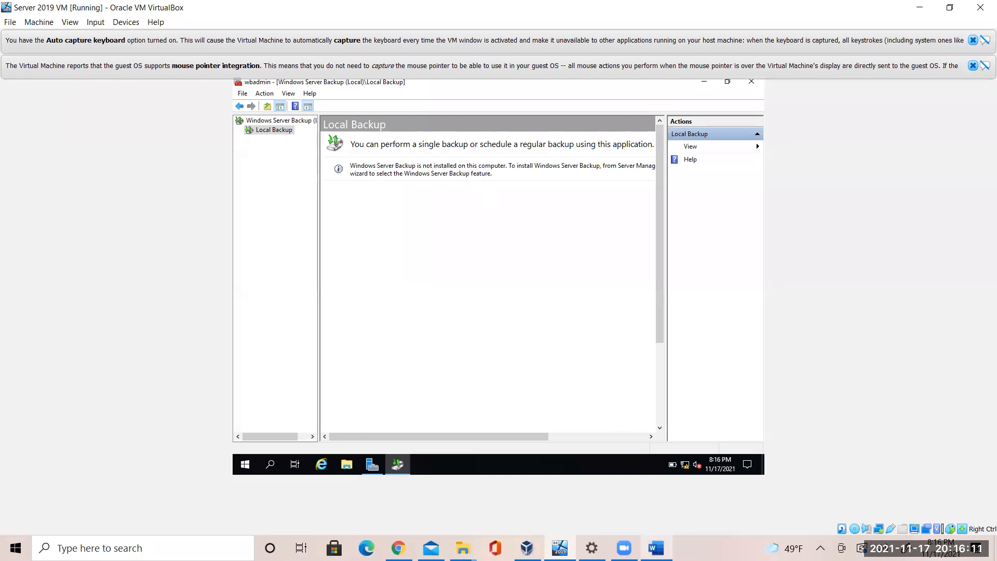
Return to the Windows Server Backup (Local) overview and go back to Server Manager
left_click(656, 548)
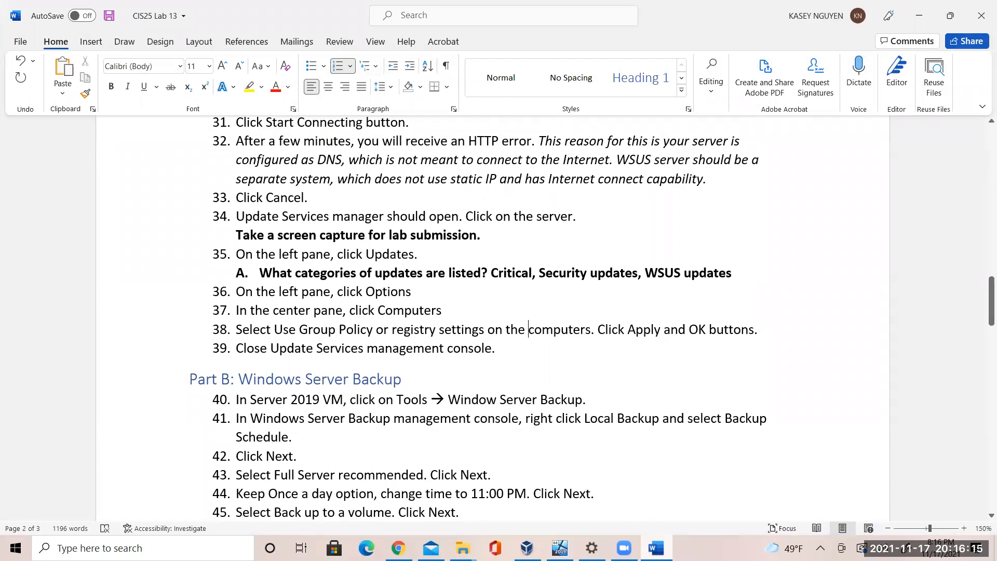
left_click(656, 548)
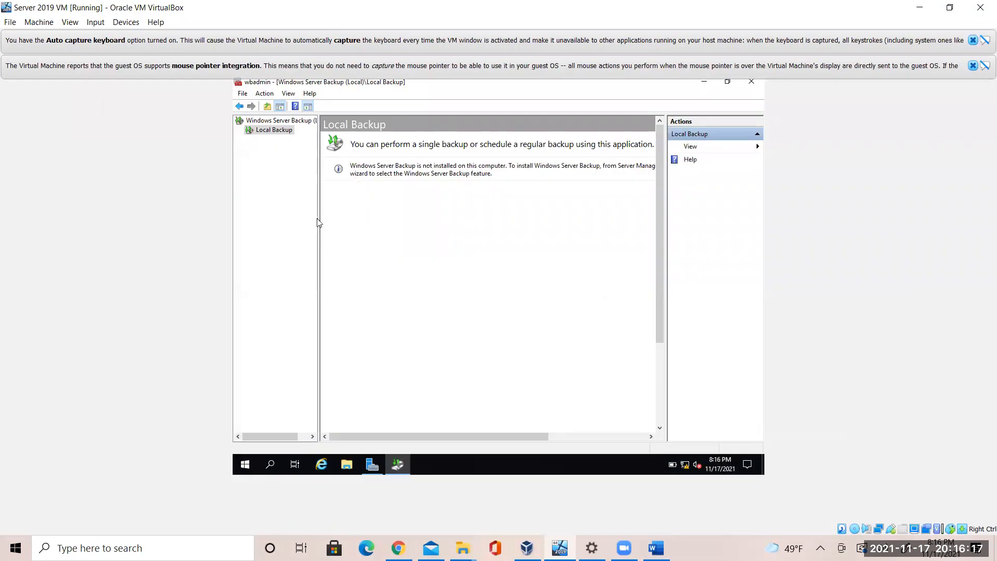
left_click(299, 121)
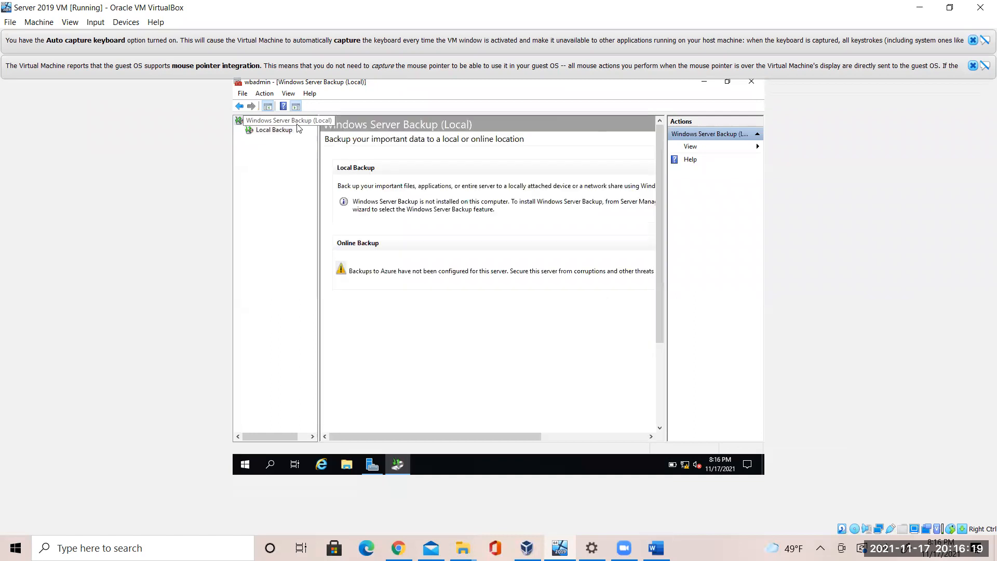
left_click(377, 465)
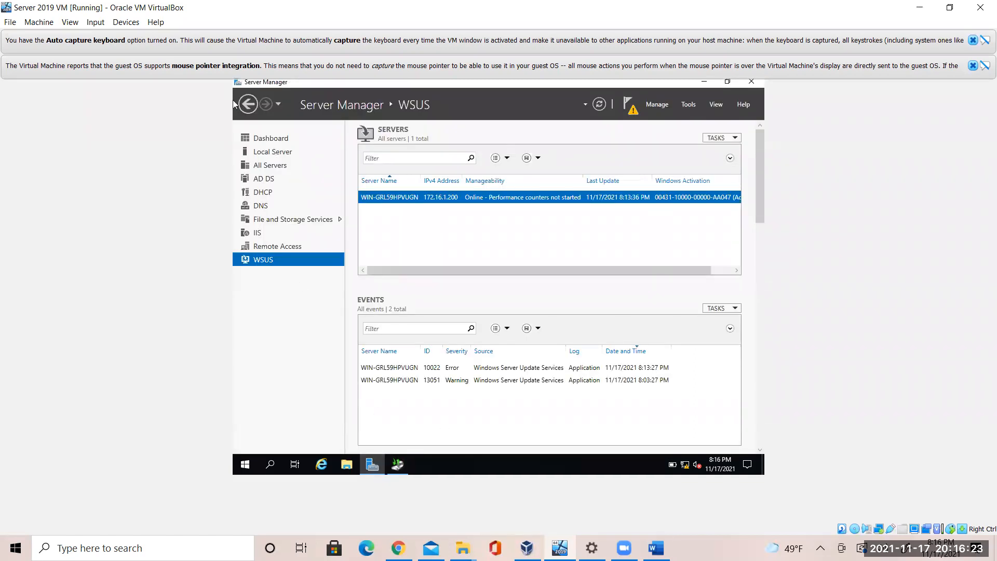
Step the Add Roles and Features Wizard to server selection, then close it without adding roles
left_click(276, 144)
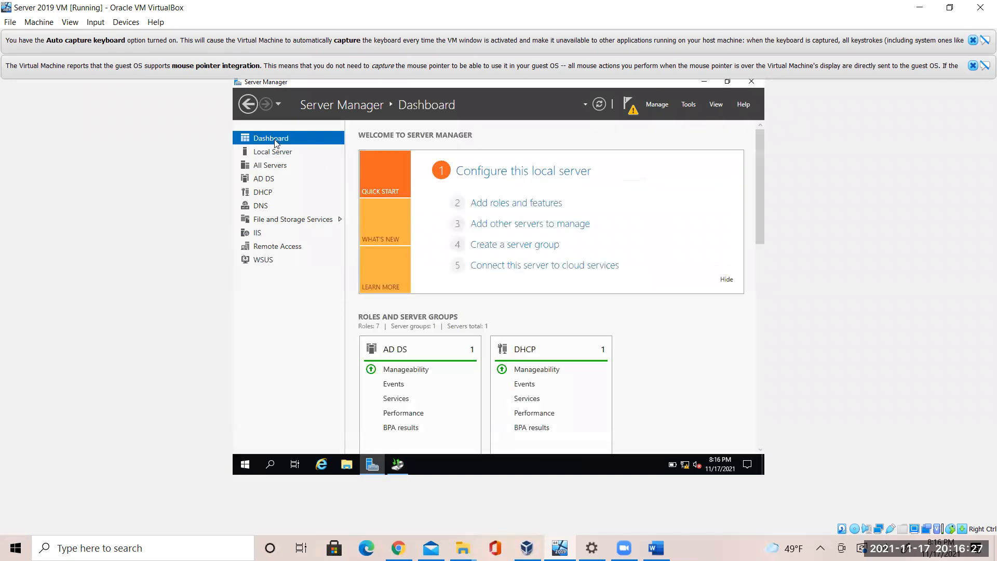
left_click(502, 204)
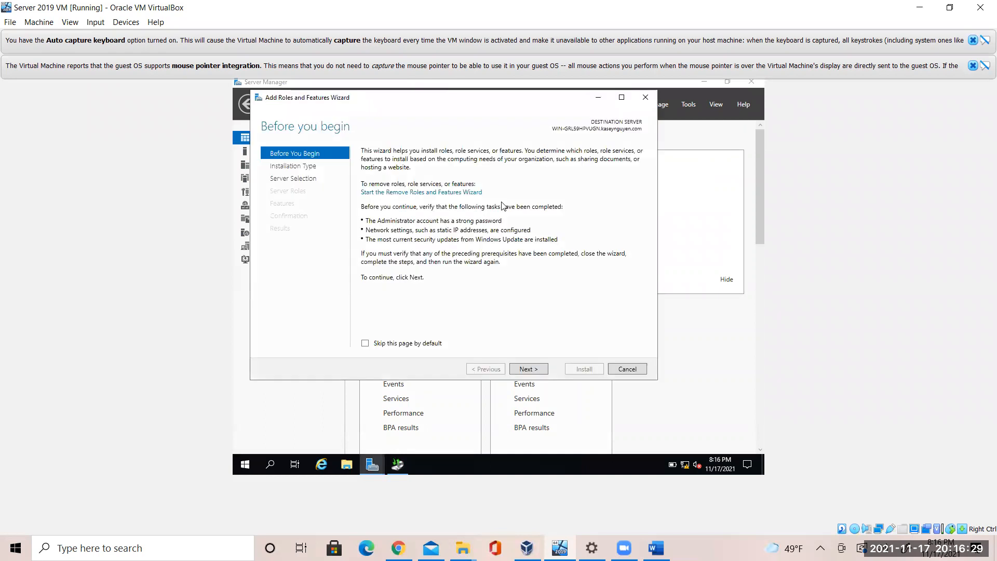
left_click(542, 370)
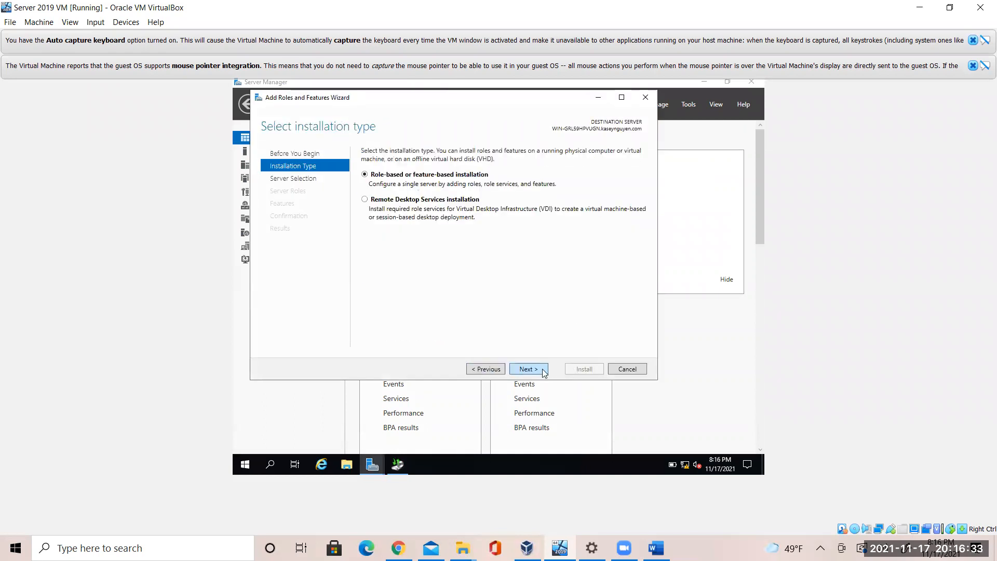
left_click(543, 370)
left_click(542, 370)
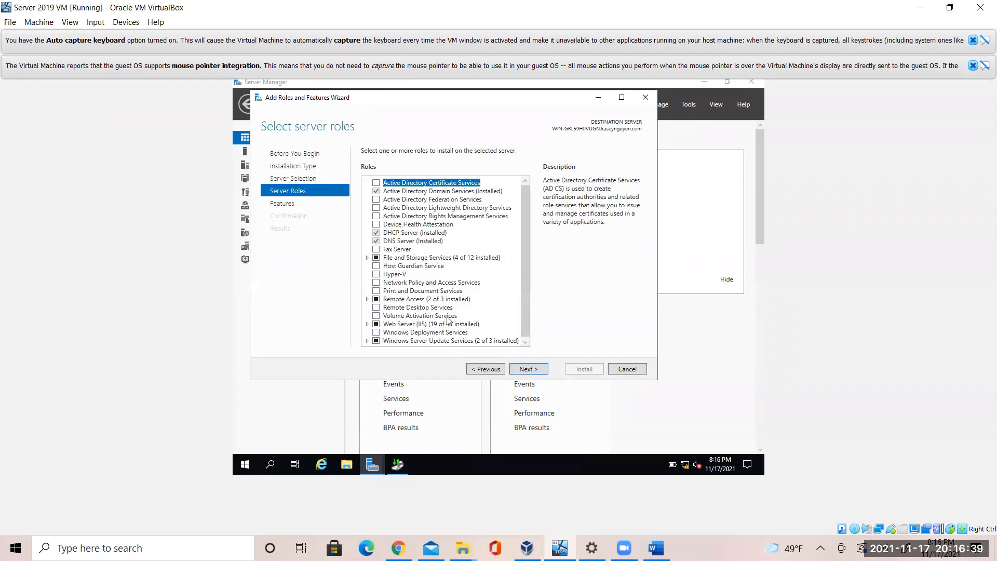
left_click_drag(526, 278, 529, 240)
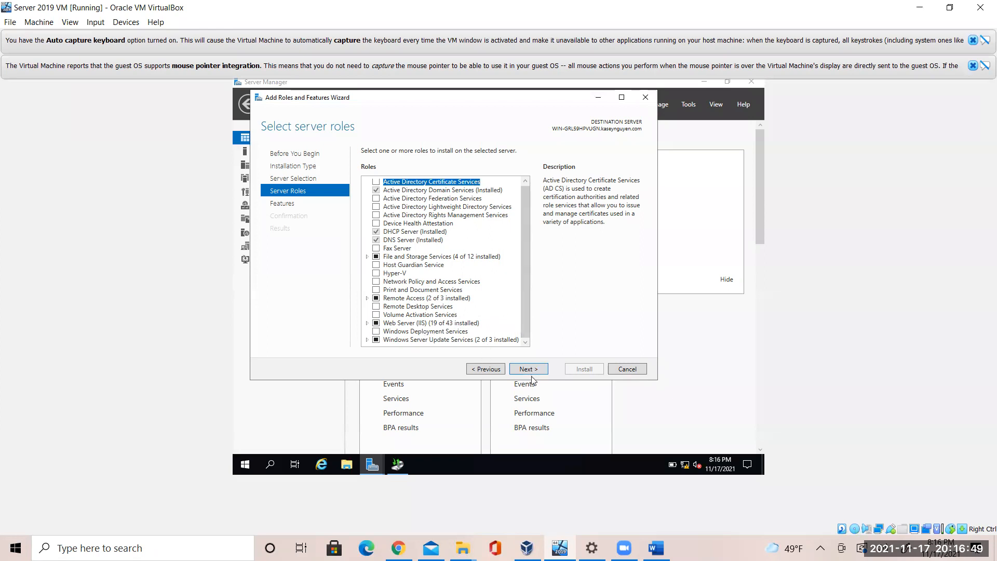
left_click(649, 98)
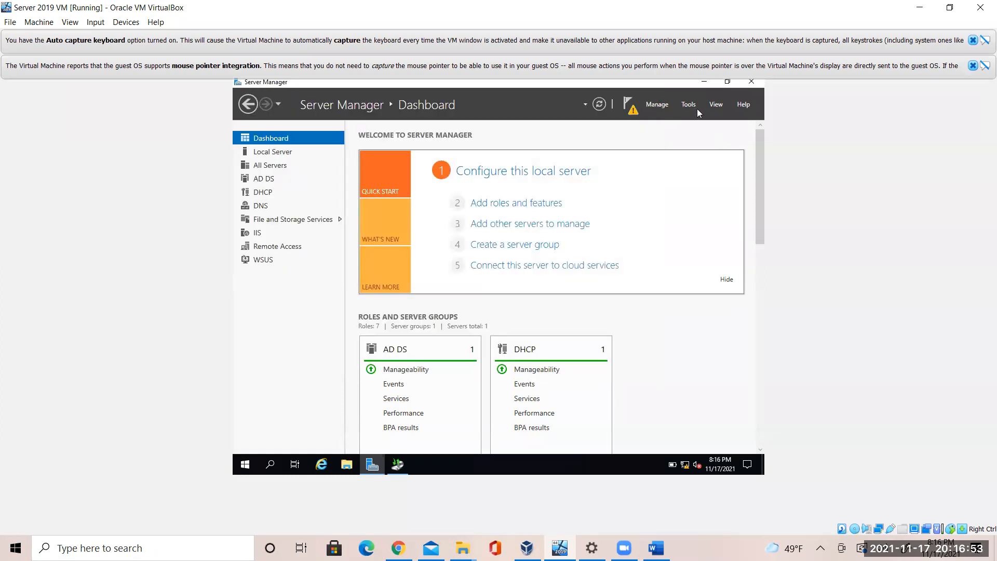
left_click(695, 106)
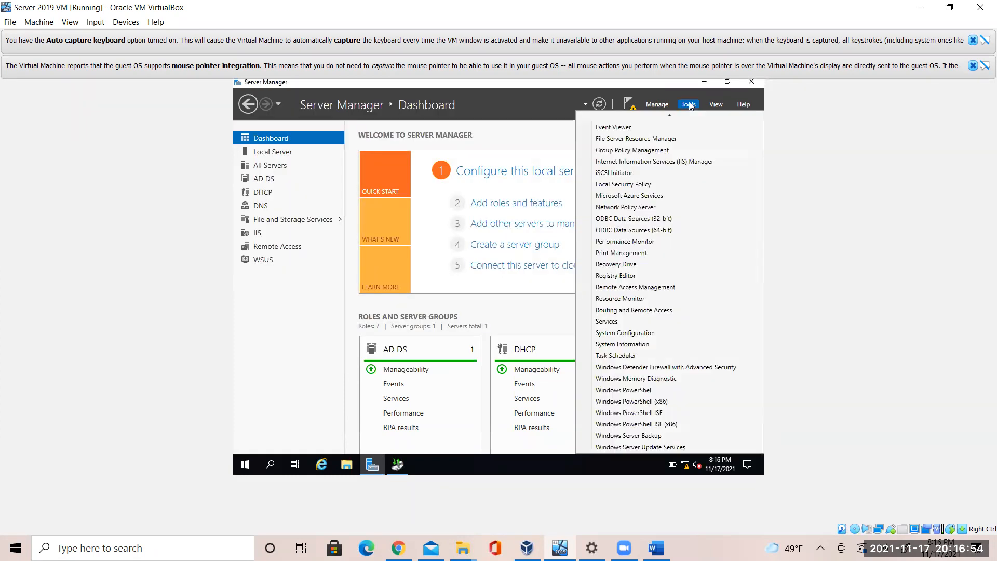
Launch Windows Server Backup, confirm Local Backup reports the feature isn't installed, then view the Word lab
left_click(666, 436)
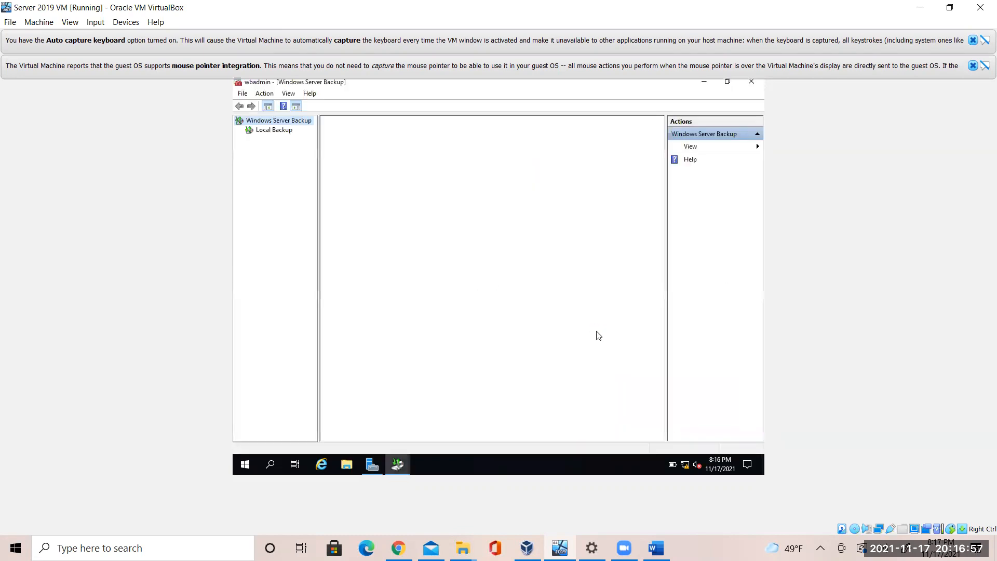
left_click(281, 132)
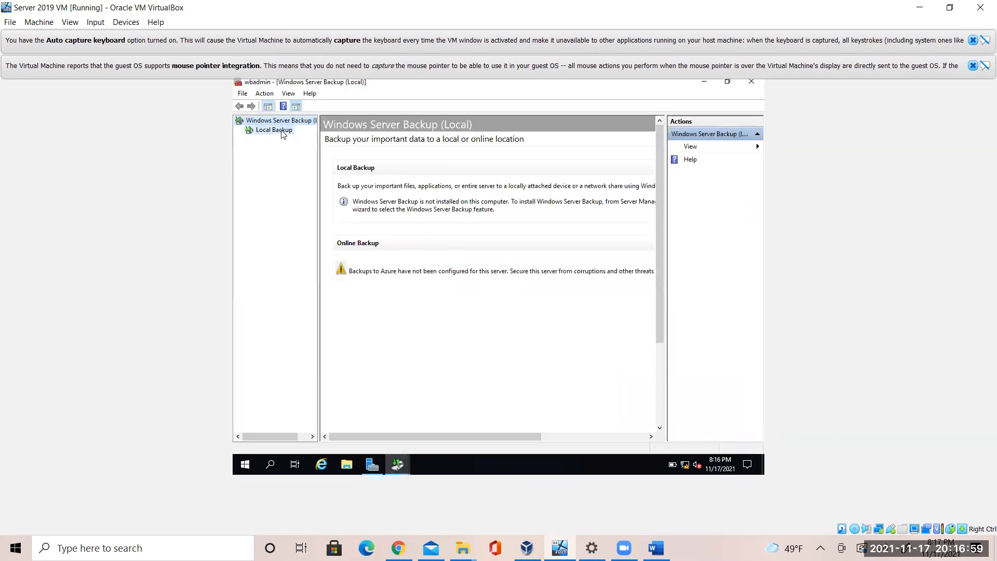
right_click(279, 133)
left_click(253, 135)
left_click(269, 123)
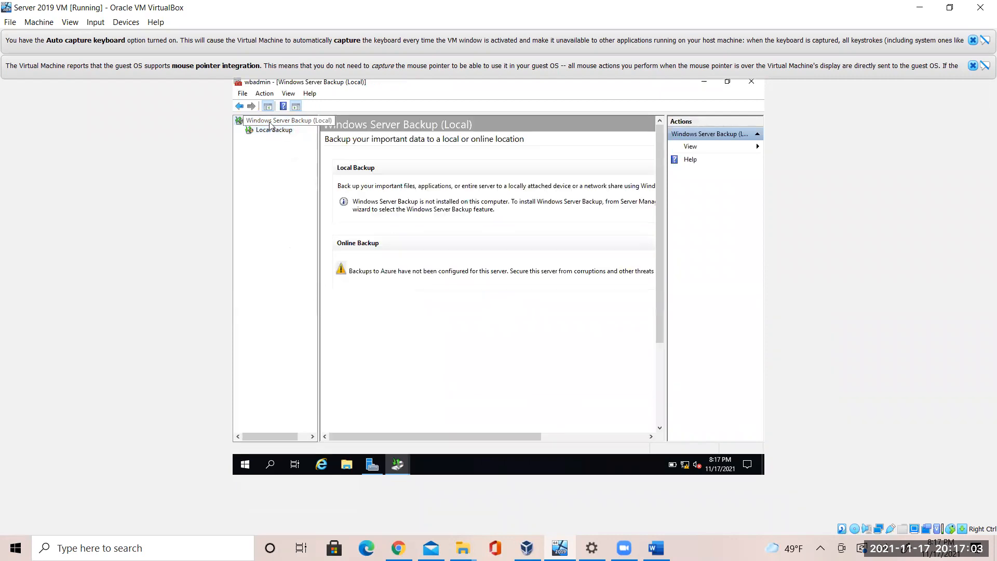
left_click(656, 548)
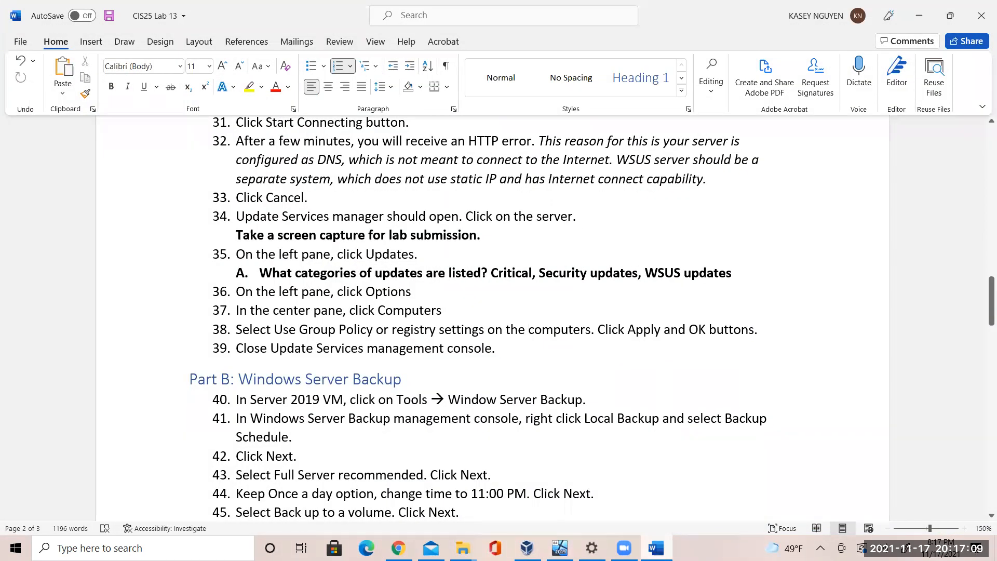
Review Part B in Word, then restore the server VM and open Windows Server Backup's Local Backup page
left_click(656, 548)
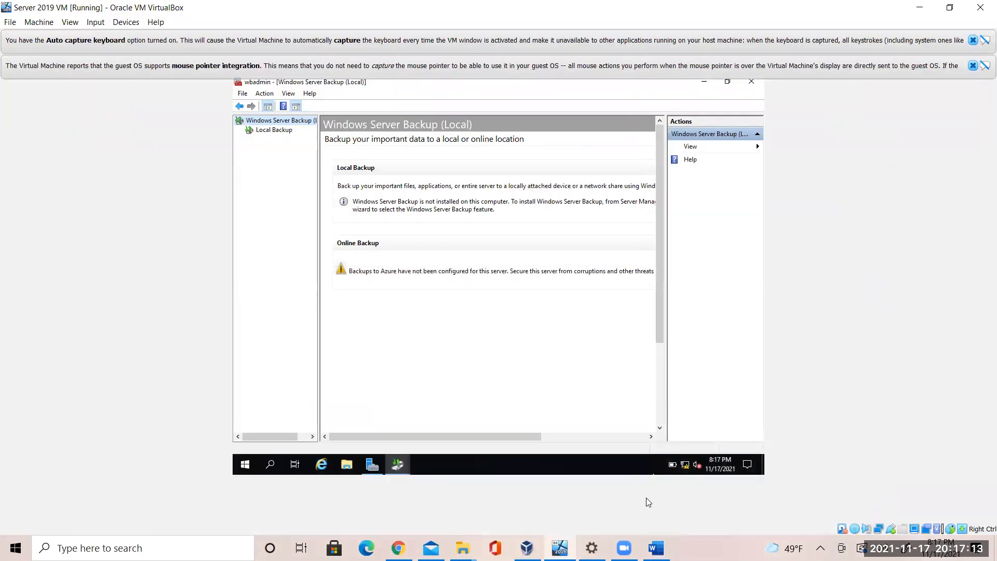
left_click(656, 548)
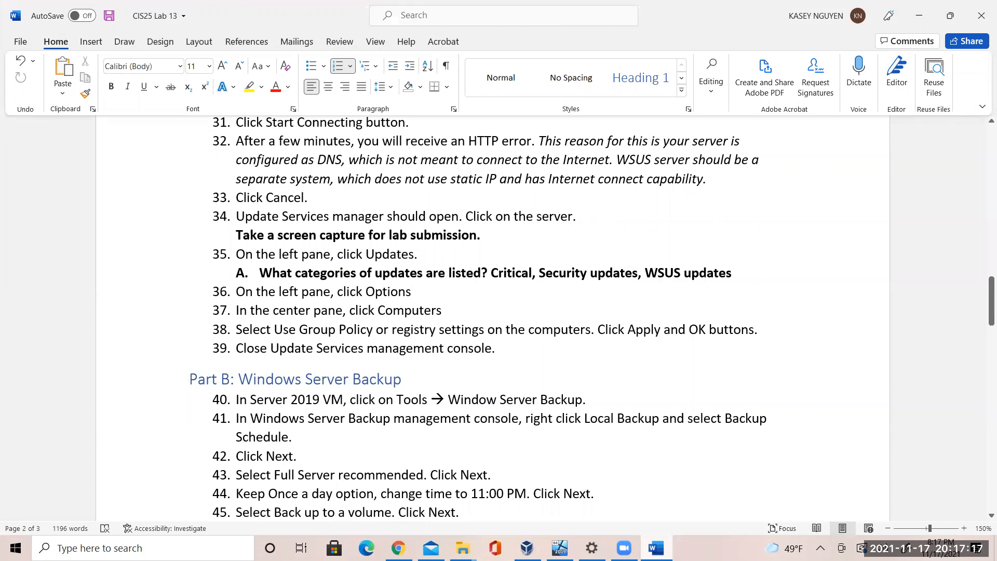
left_click(655, 548)
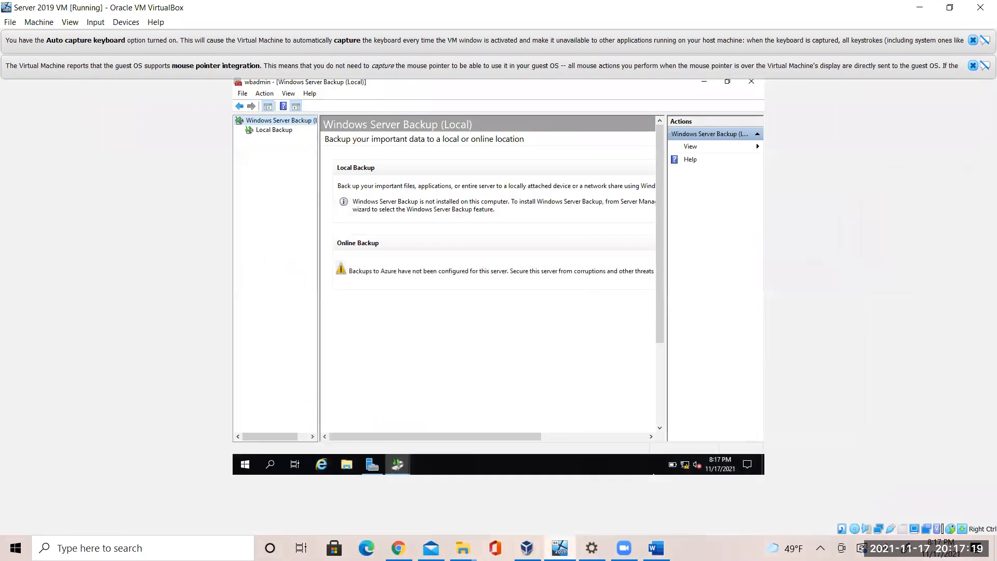
left_click(559, 547)
left_click(559, 548)
left_click(262, 131)
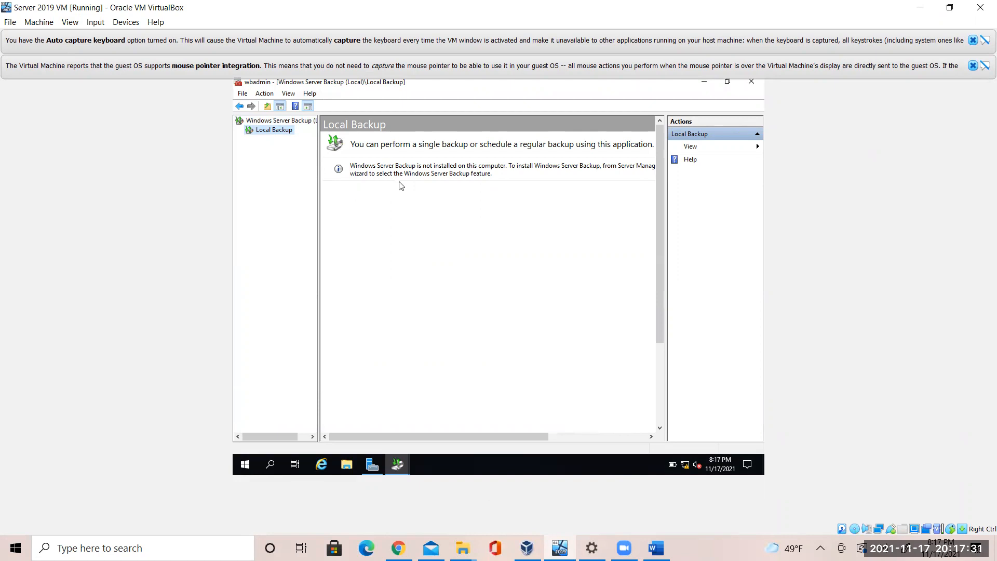
Advance the roles and features wizard to Server Roles and inspect the Windows Server Update Services details
left_click(372, 464)
left_click(529, 208)
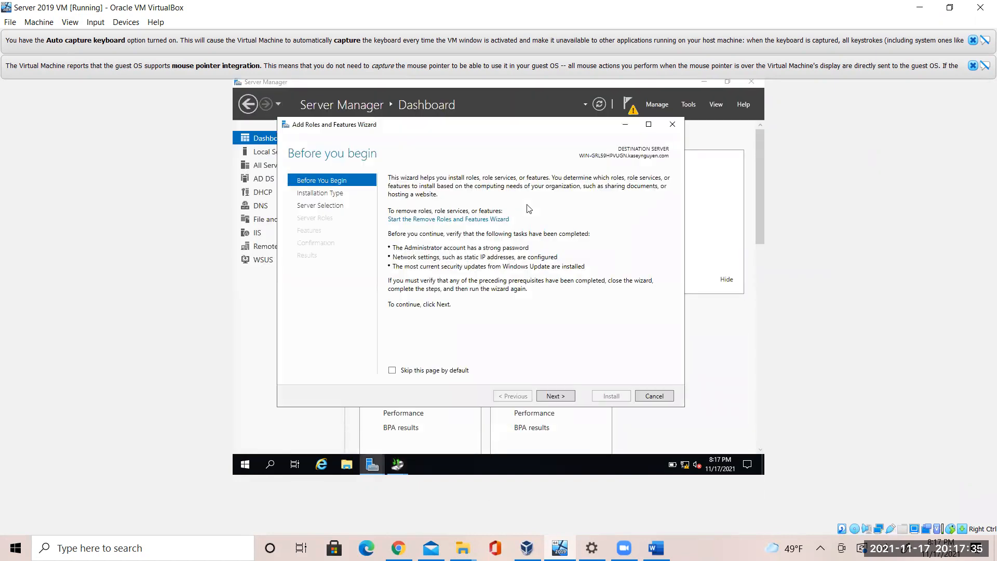
left_click(555, 396)
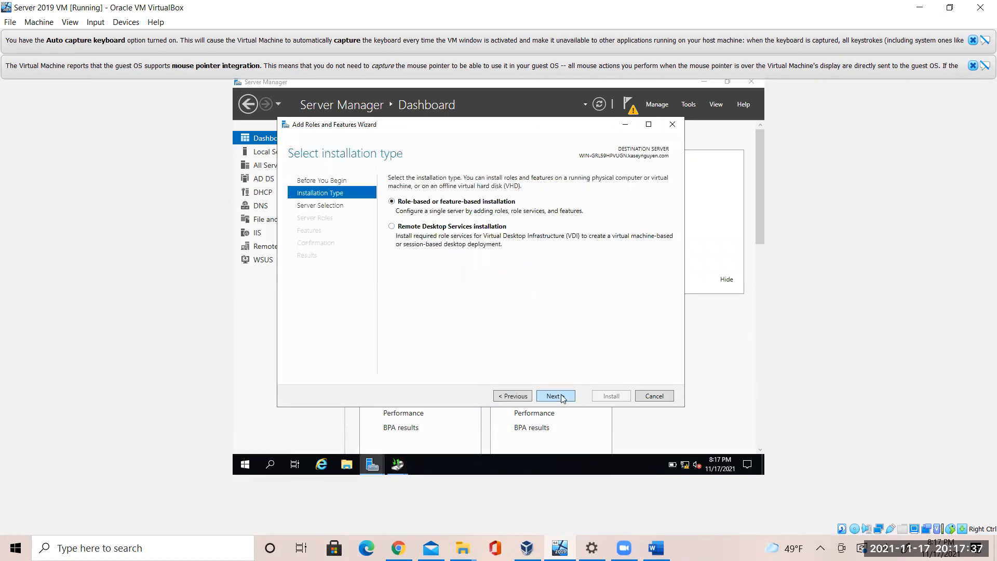
left_click(555, 395)
left_click(555, 396)
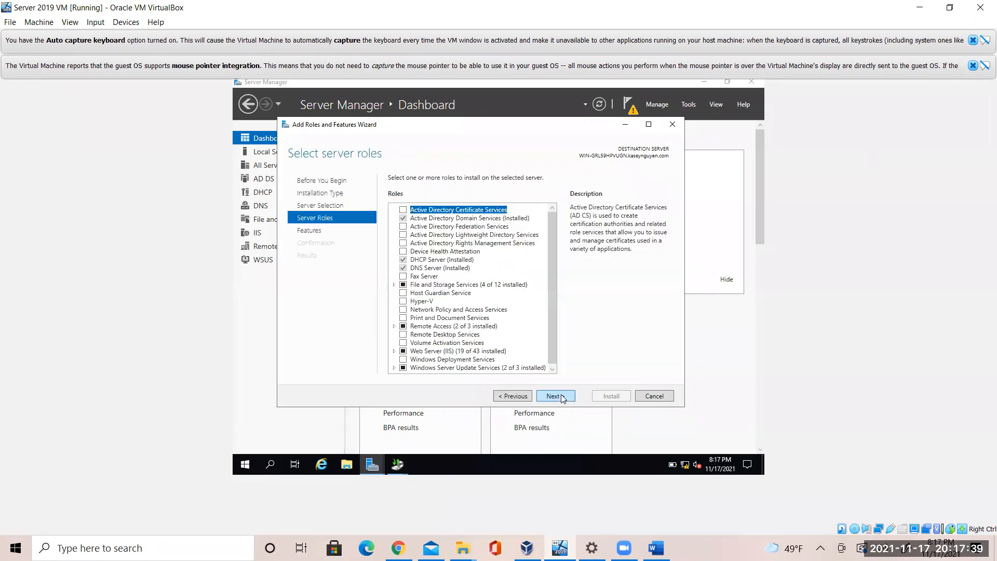
mouse_move(553, 340)
left_mouse_down()
mouse_move(556, 358)
mouse_move(547, 302)
mouse_move(557, 355)
left_mouse_up()
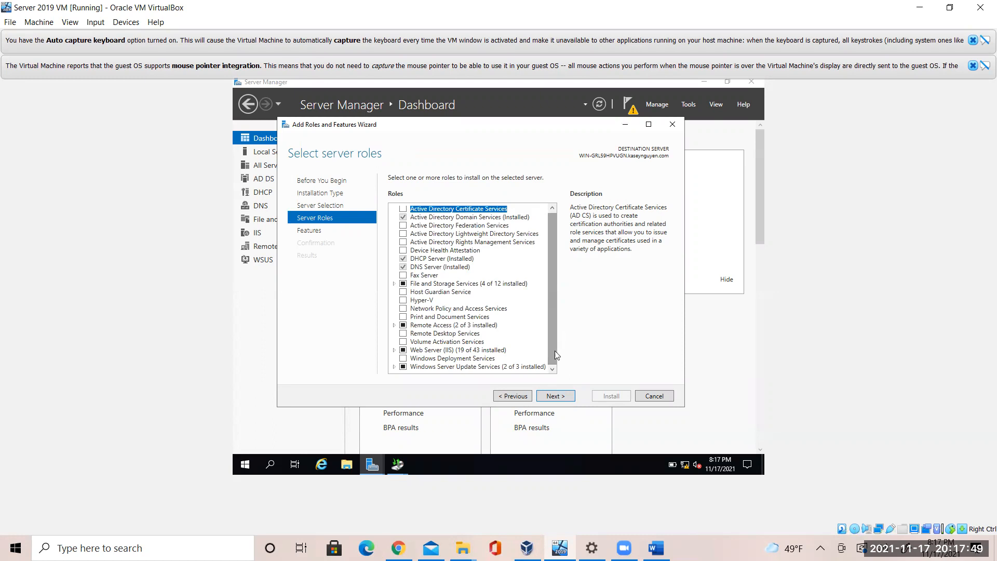
left_click(396, 369)
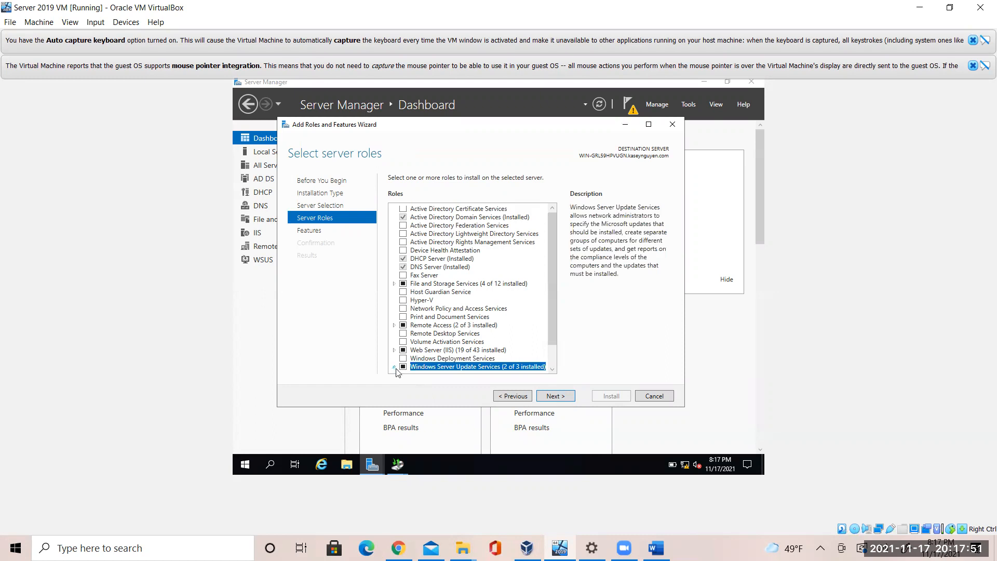
left_click_drag(554, 327, 550, 293)
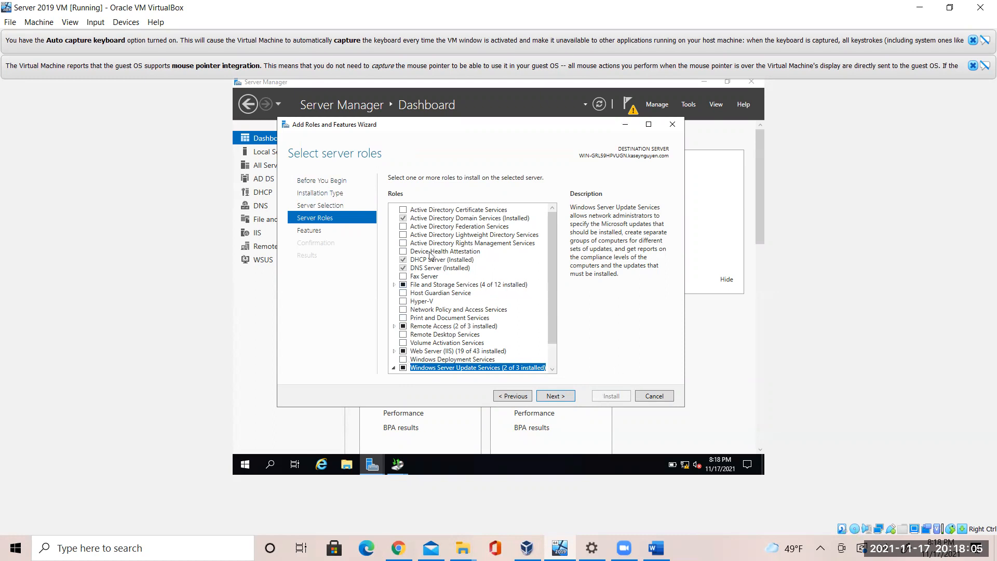
Revisit the roles list, collapse the WSUS sub-roles, and close the wizard without installing
left_click(329, 194)
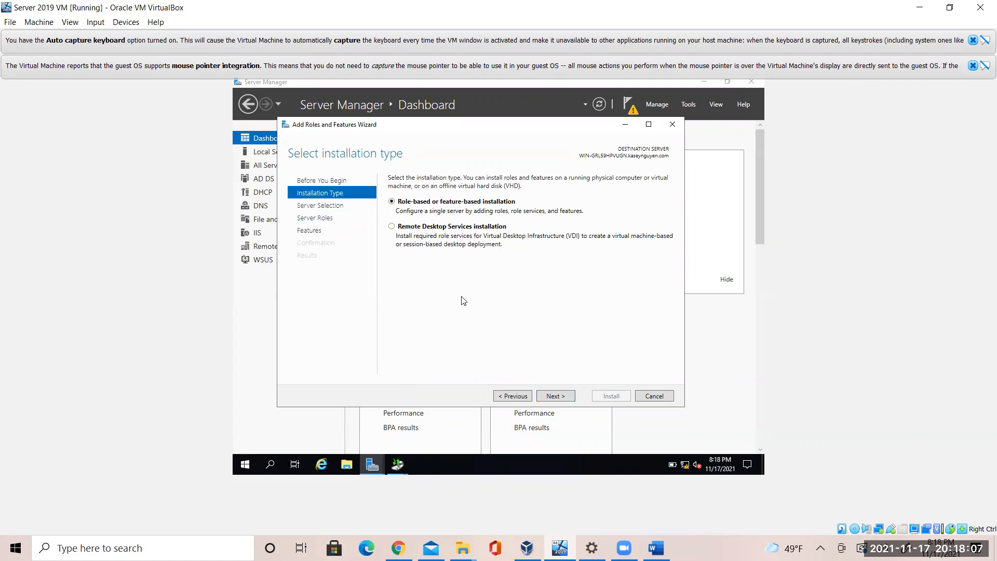
left_click(565, 398)
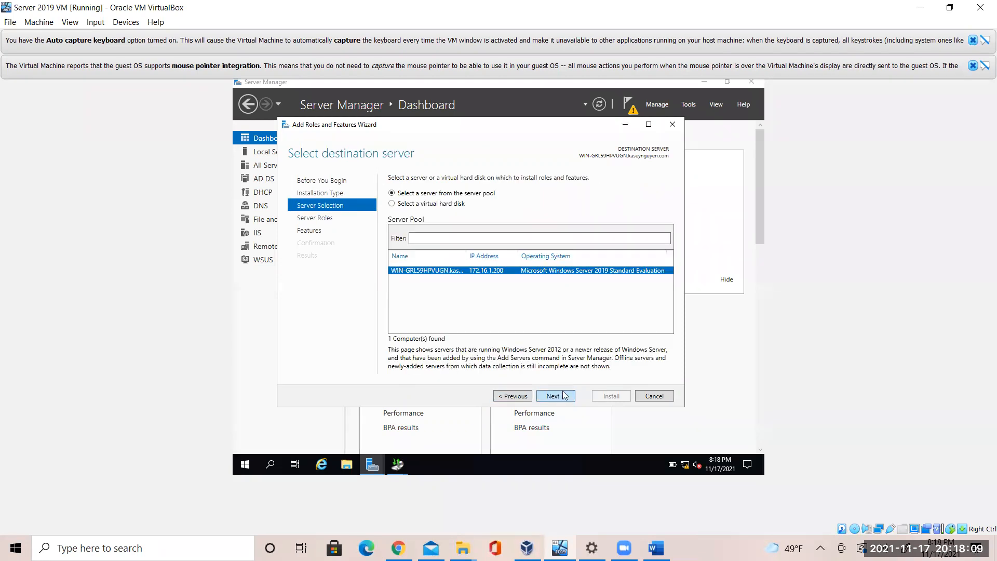
left_click(565, 396)
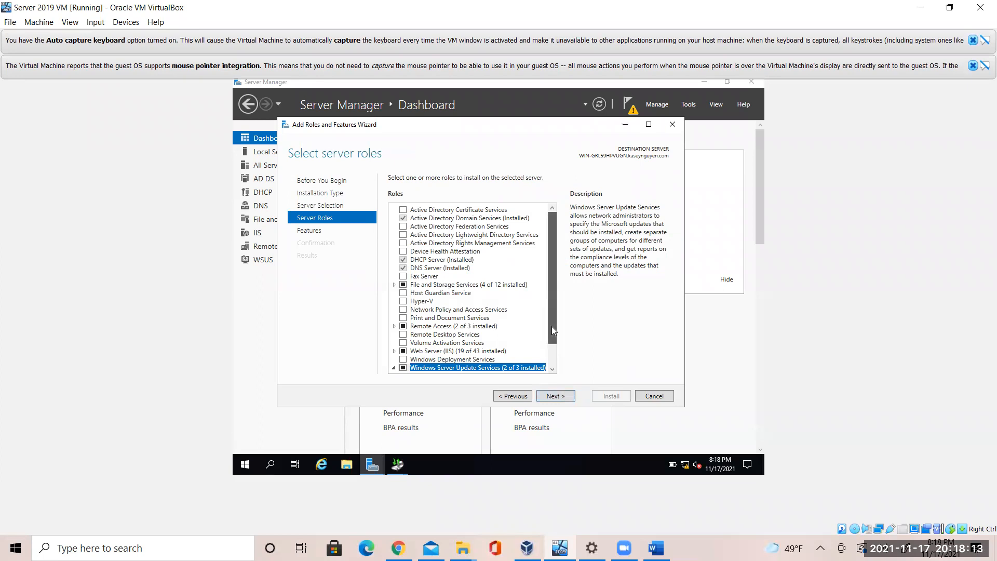
scroll(551, 332, "down", 1)
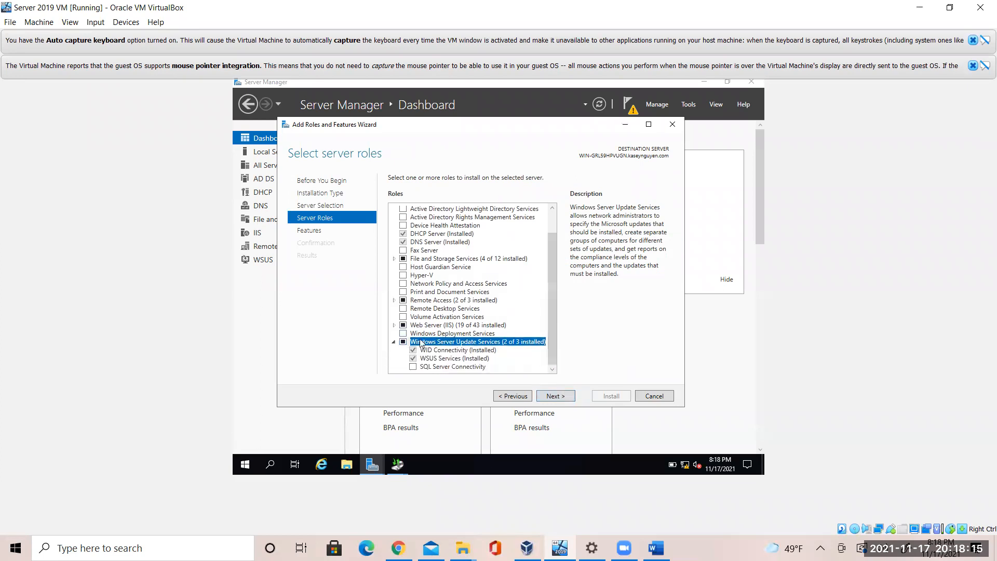
left_click(396, 342)
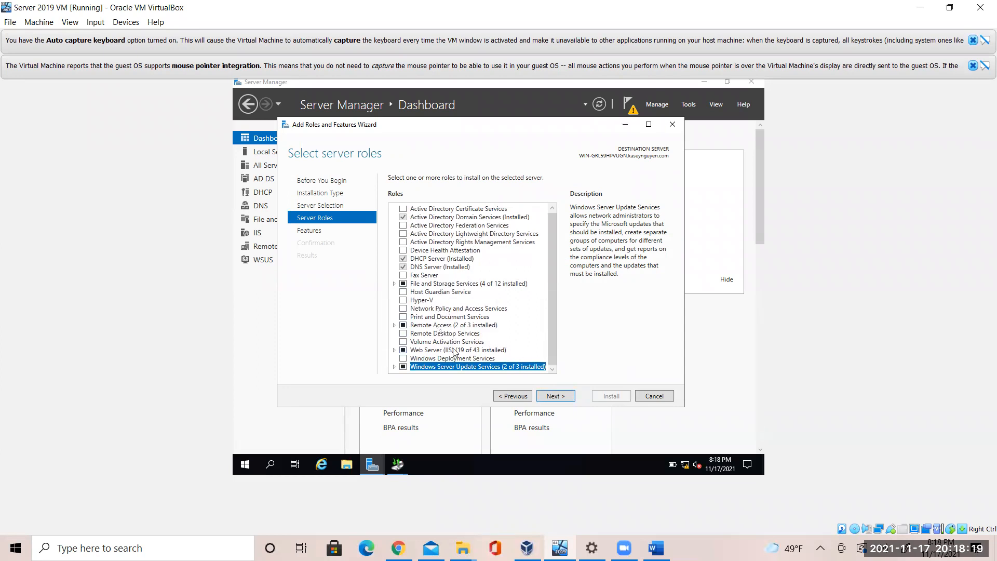
left_click(672, 125)
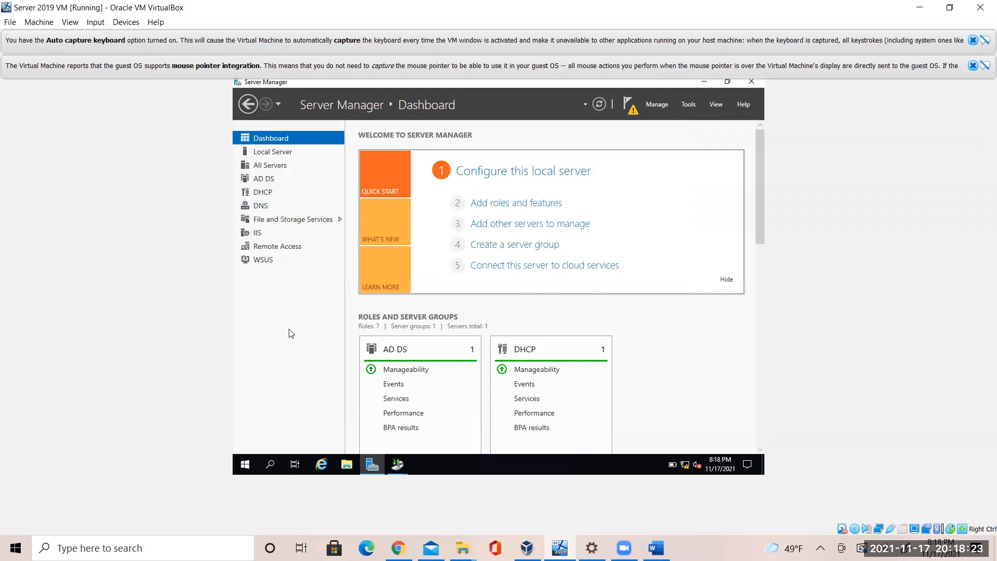
Rerun the wizard, skip roles, and tick Windows Server Backup on the Features page
left_click(489, 208)
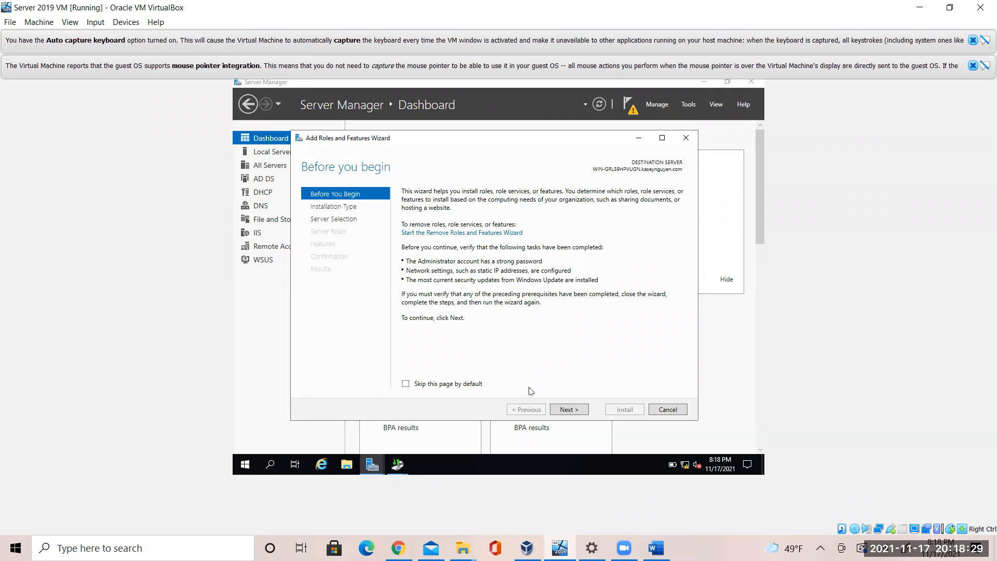
left_click(560, 411)
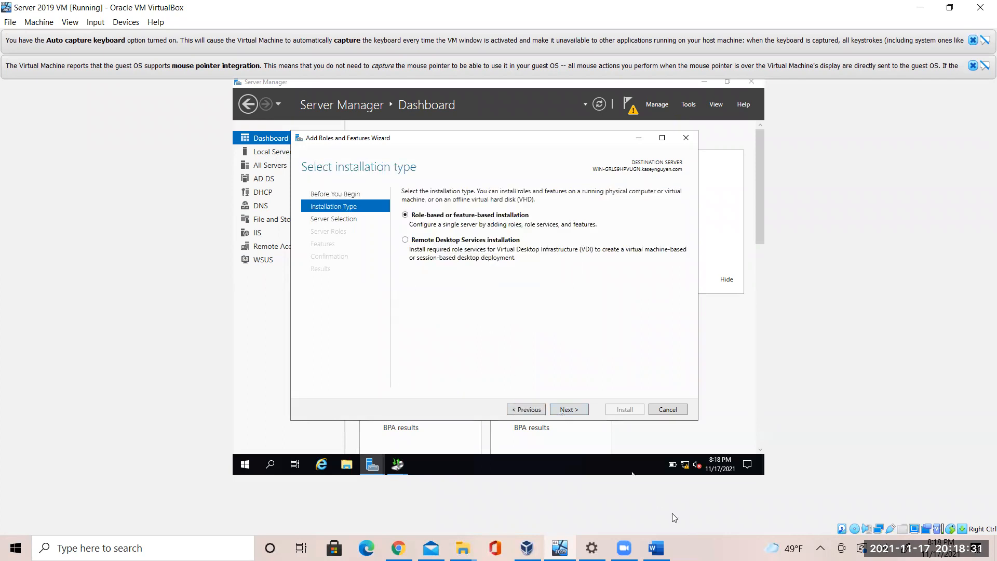
left_click(576, 409)
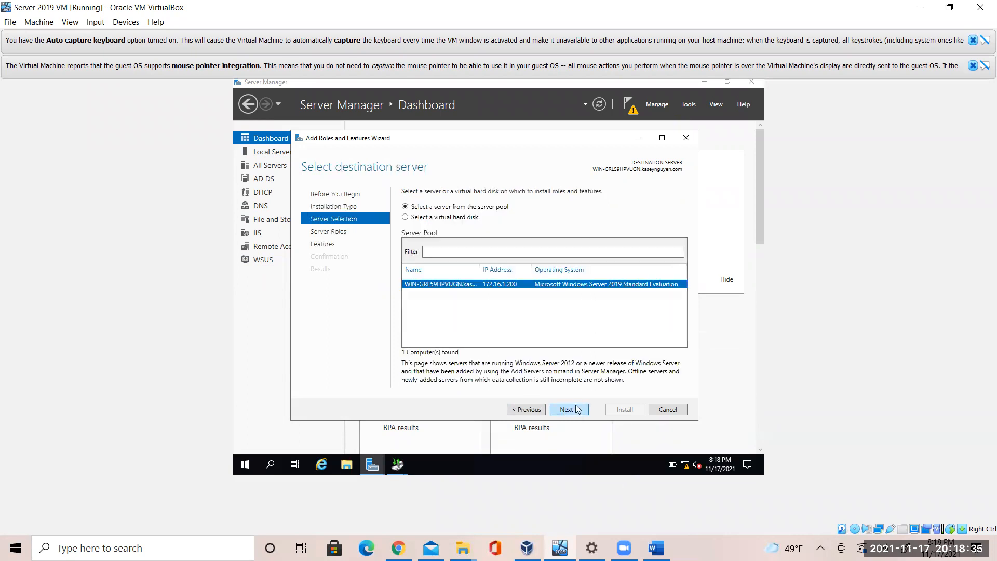
left_click(576, 410)
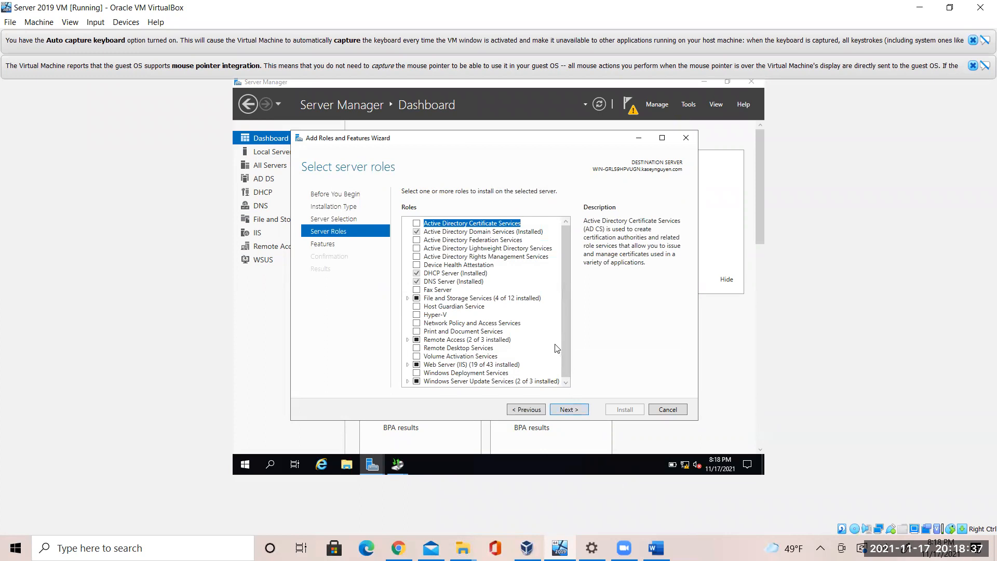
left_click_drag(565, 358, 562, 379)
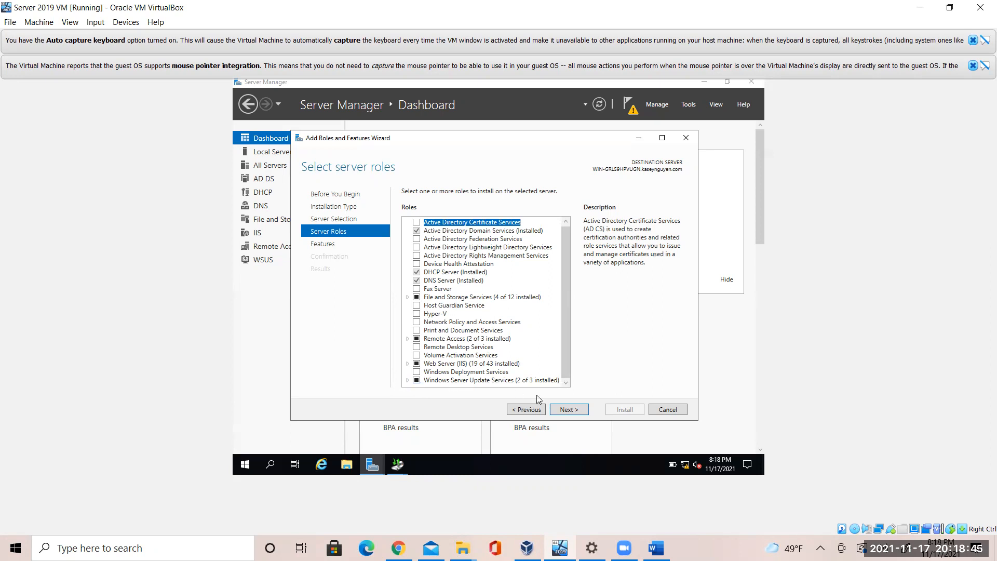
left_click(574, 410)
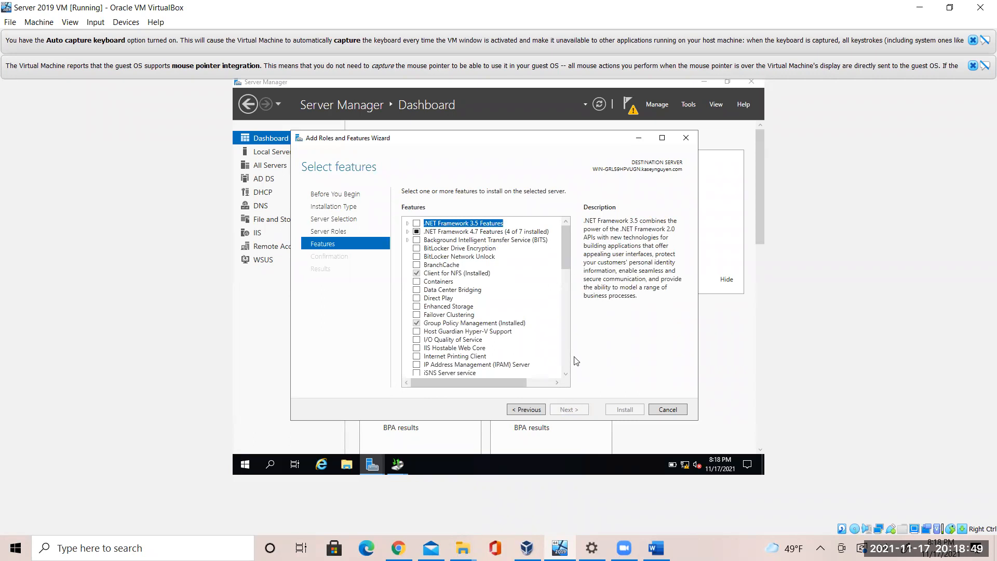
left_click_drag(565, 256, 566, 376)
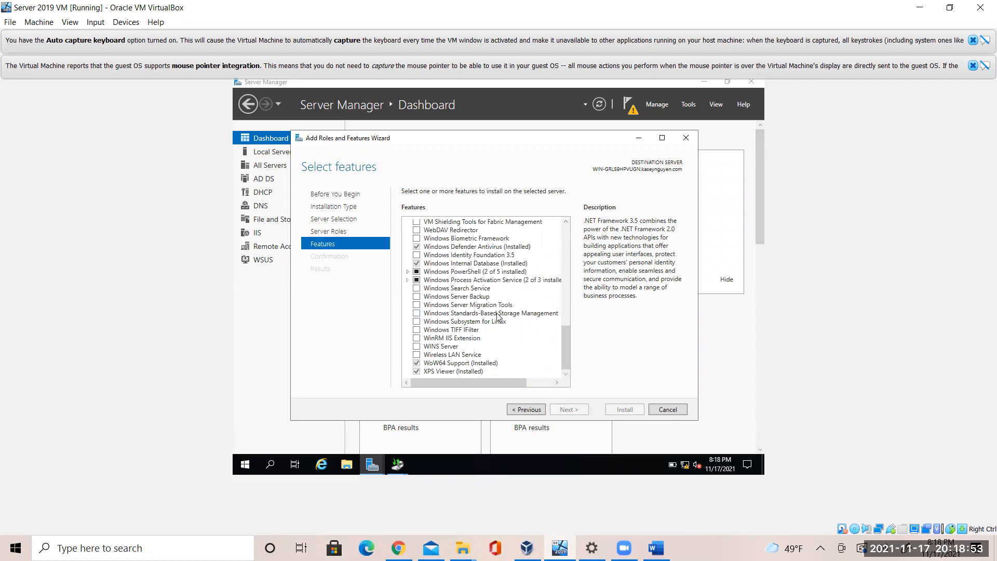
left_click(472, 298)
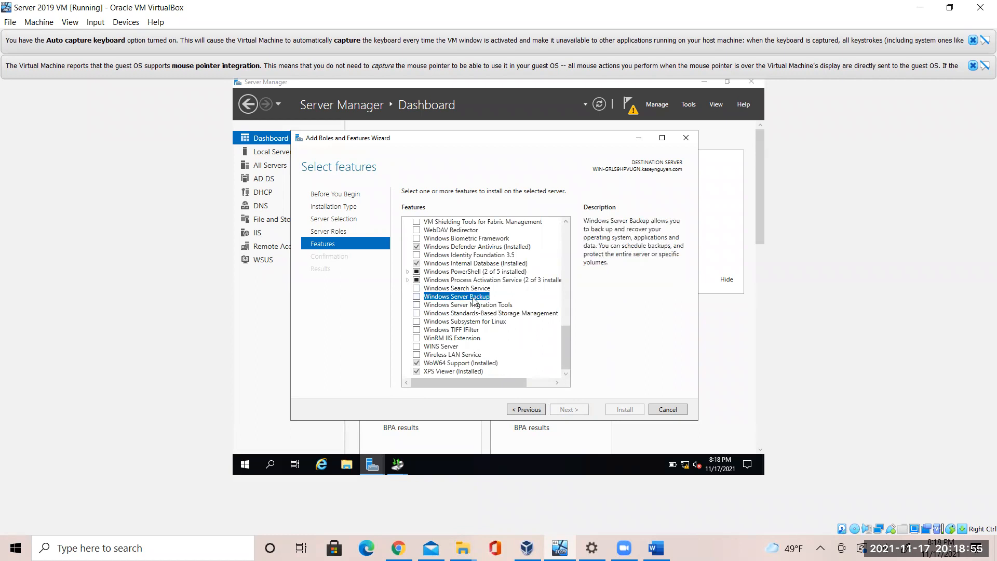
left_click(416, 297)
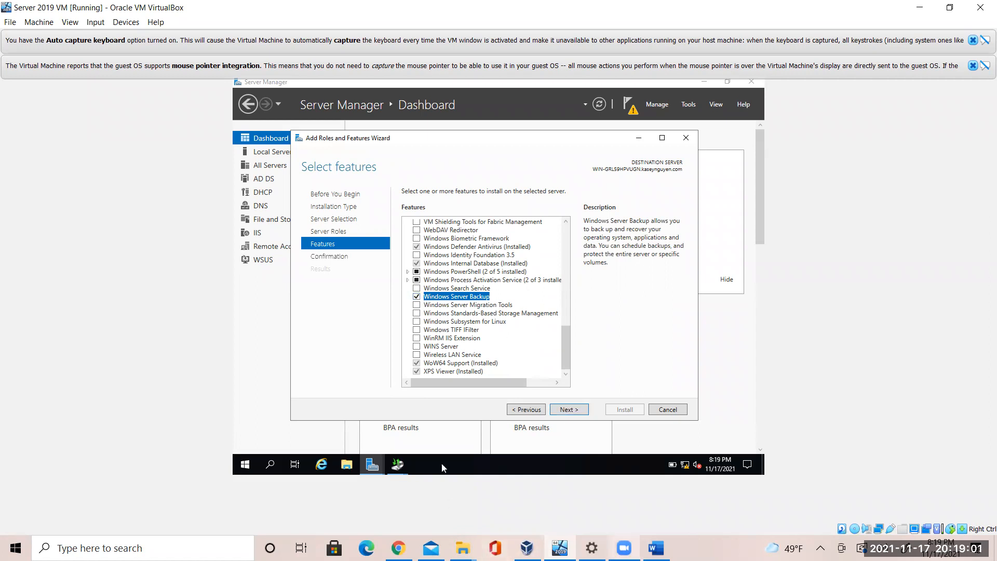
key("alt+Tab")
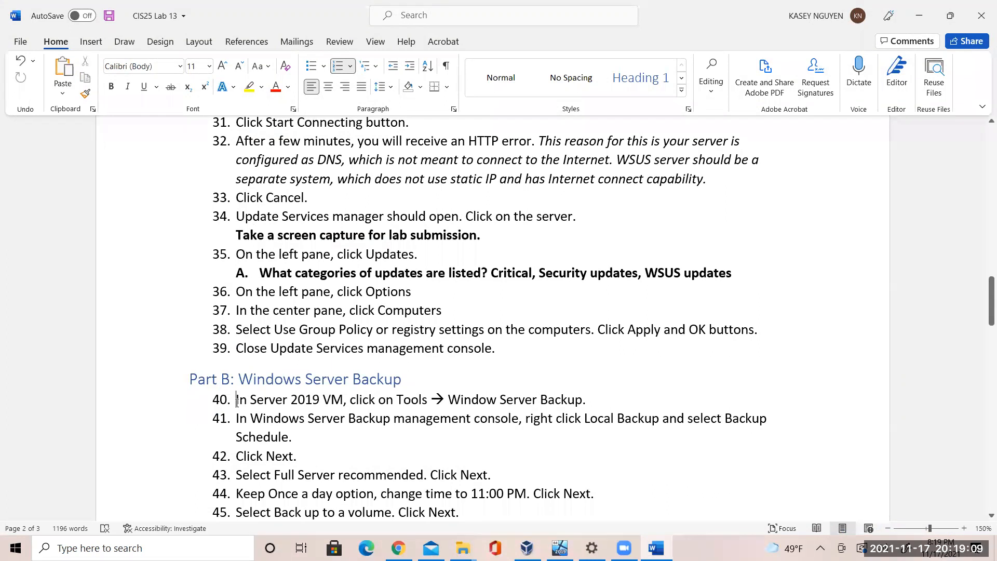
Insert a new step 40: 'Use Server Manager Dashboard to add roles and select Windows Server Backup'
left_click(237, 400)
key("Return")
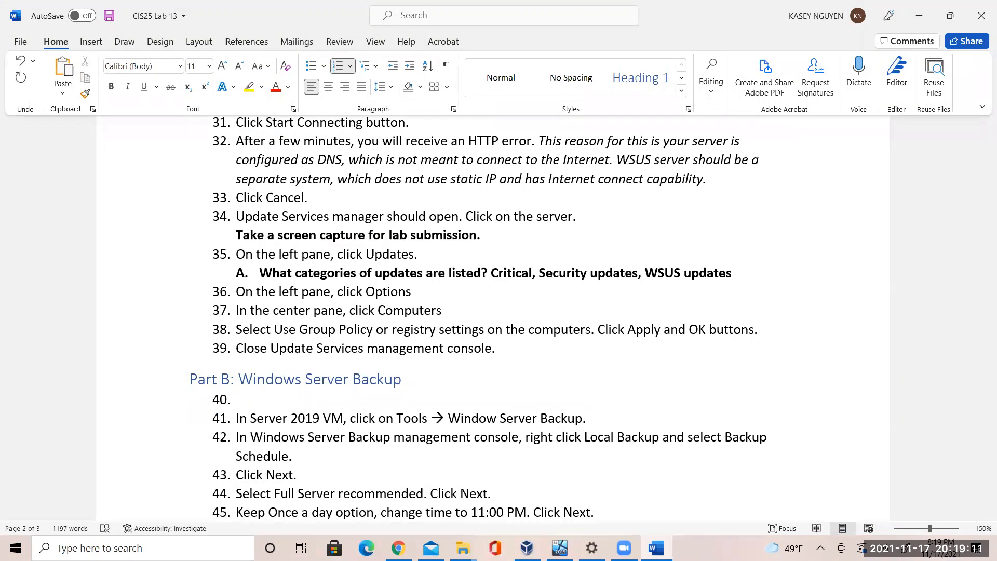
type("Use SEr")
key("BackSpace")
type("rver Manager Das")
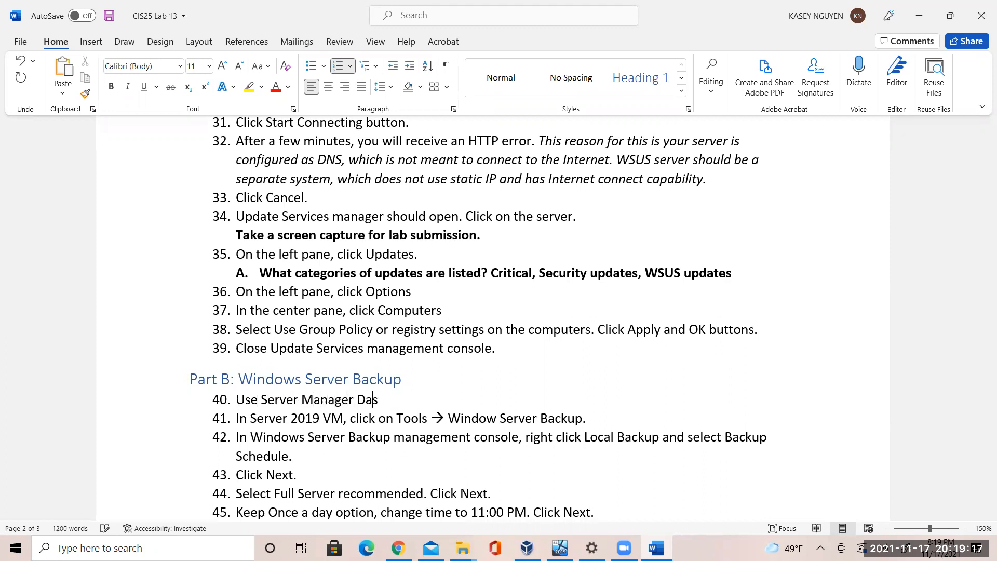
type("hboard to add roles and s")
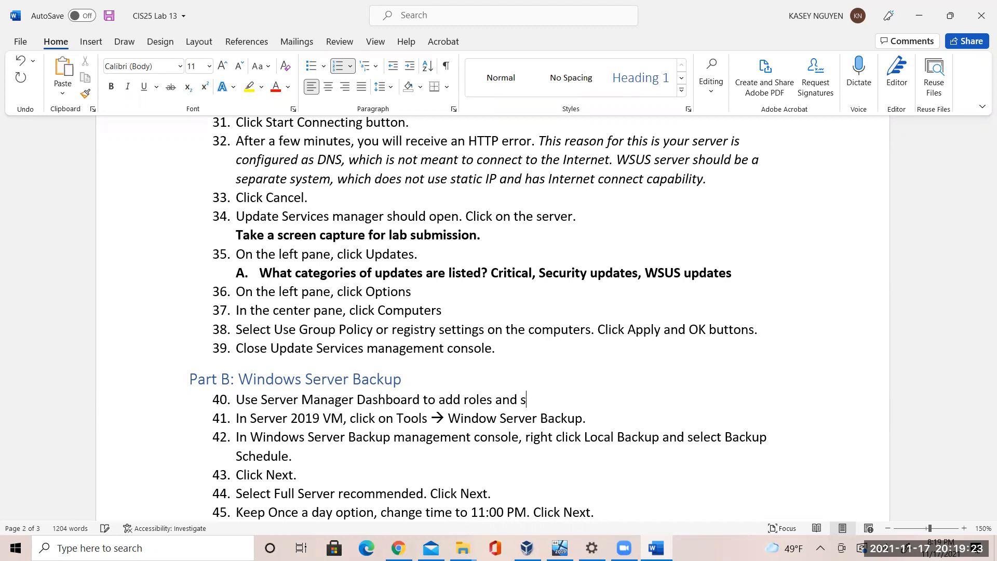
type("elect Windows Server Backup")
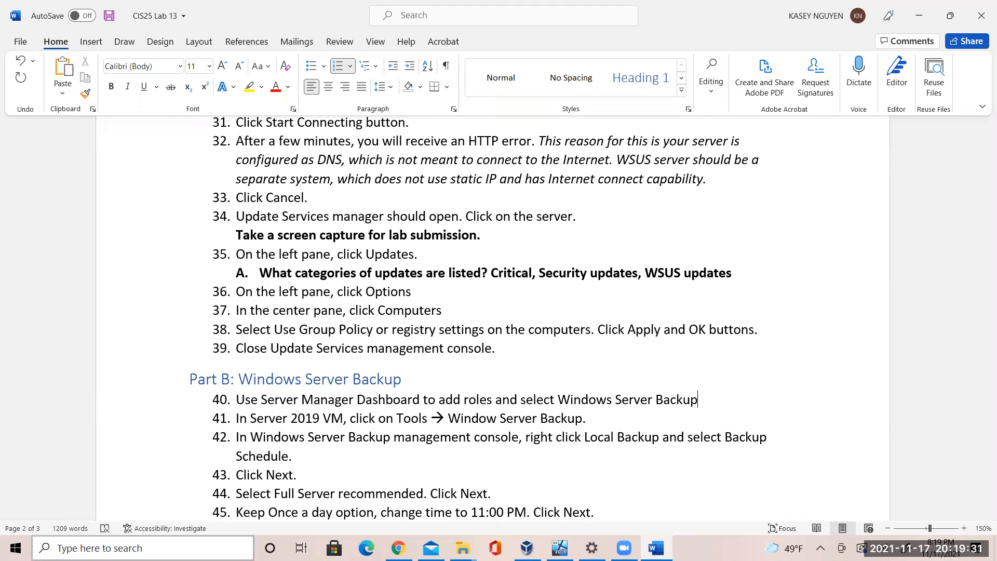
left_click(560, 548)
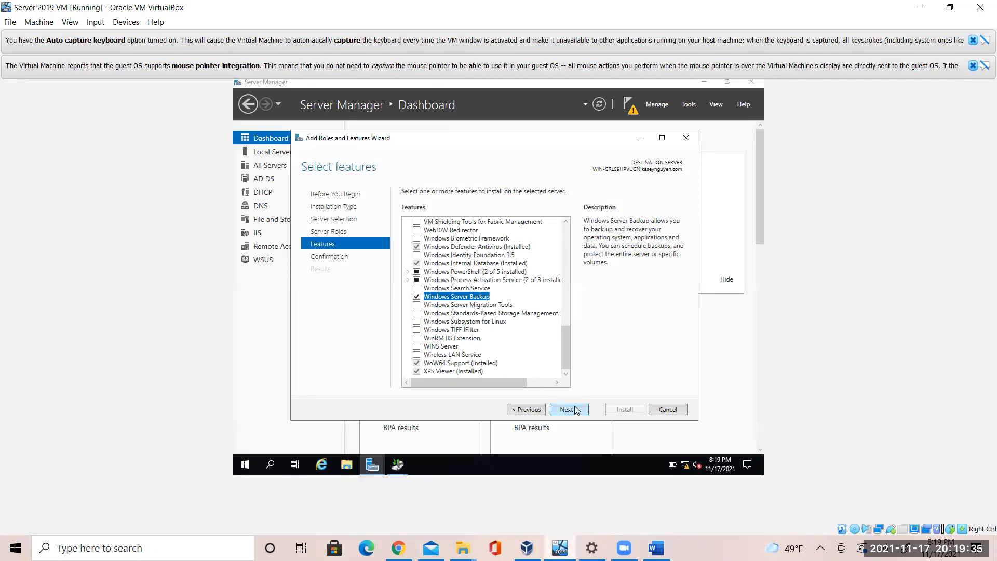
Confirm the selection and install the Windows Server Backup feature on the Server 2019 VM
left_click(576, 410)
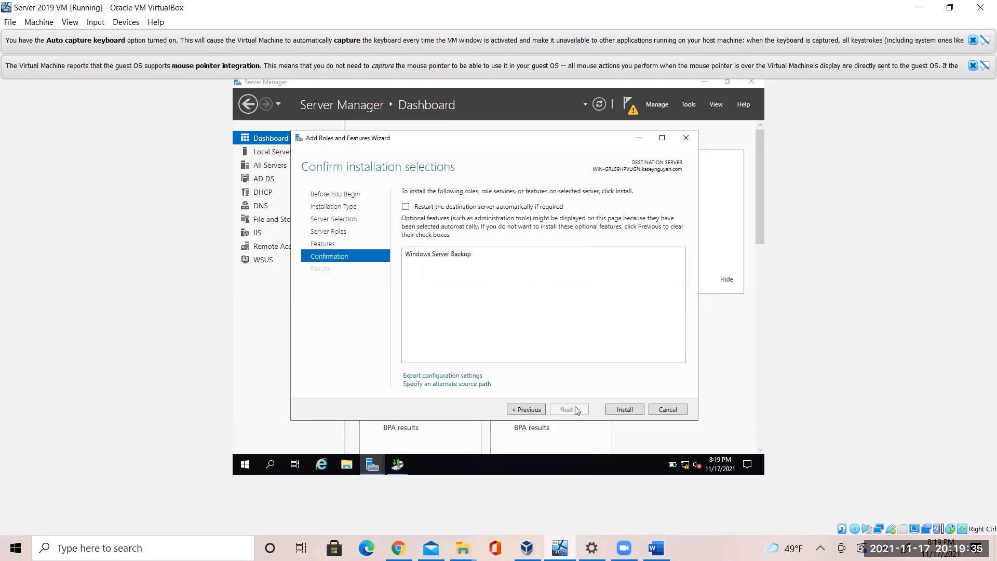
left_click(623, 411)
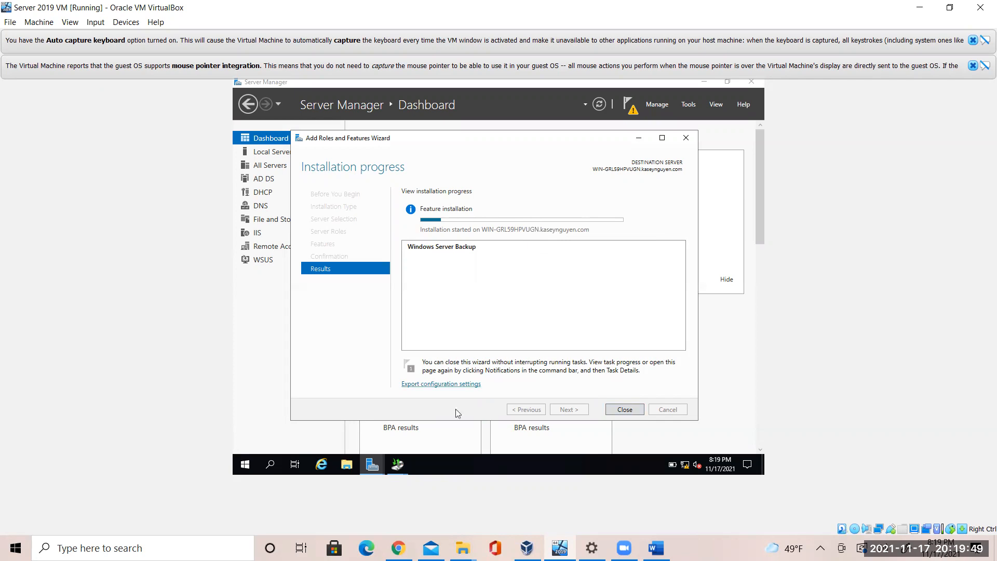
left_click(656, 548)
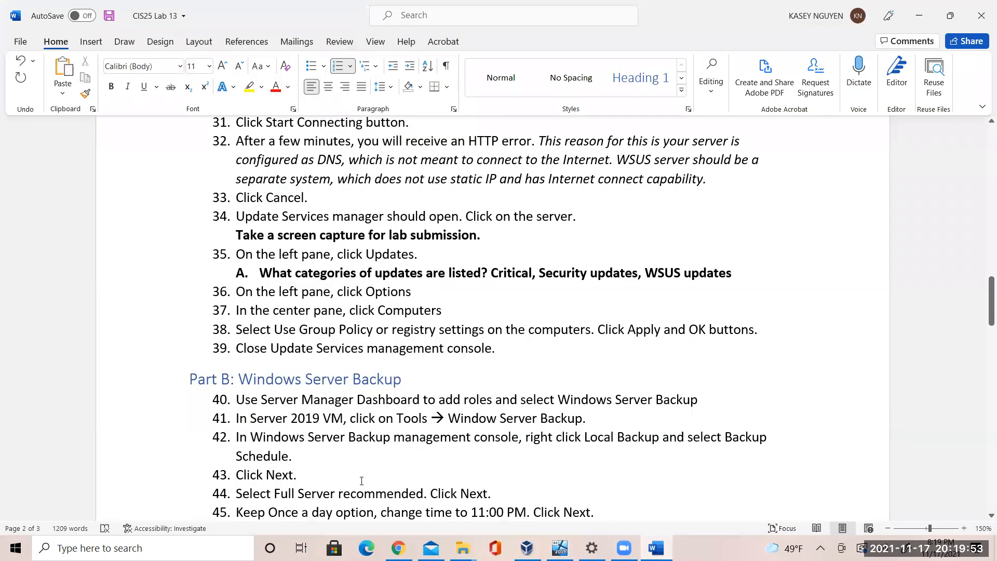
left_click(341, 472)
left_click_drag(983, 325, 983, 344)
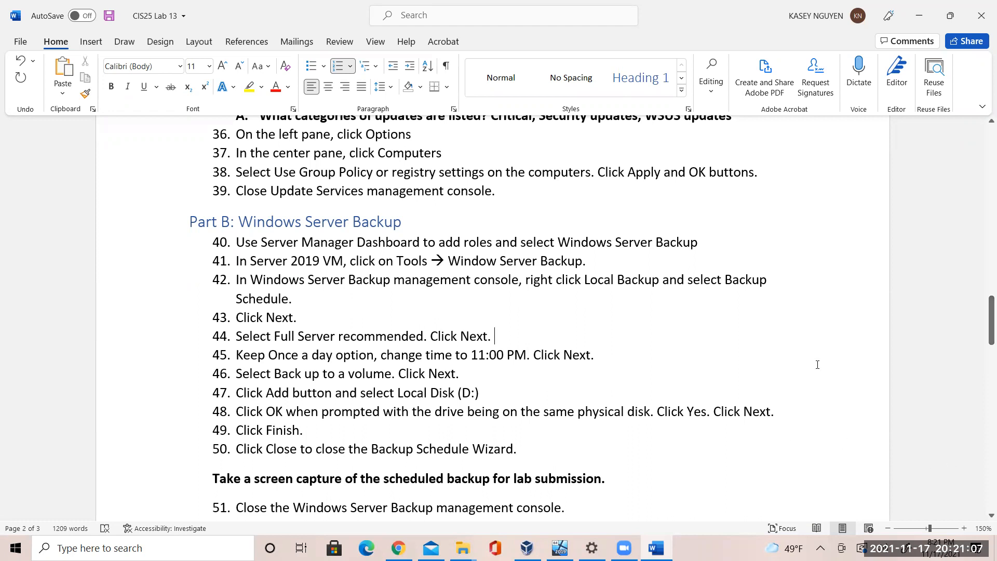
left_click(499, 381)
left_click(483, 398)
Close the completed feature installation wizard and show Server Manager's Tools list
left_click(560, 548)
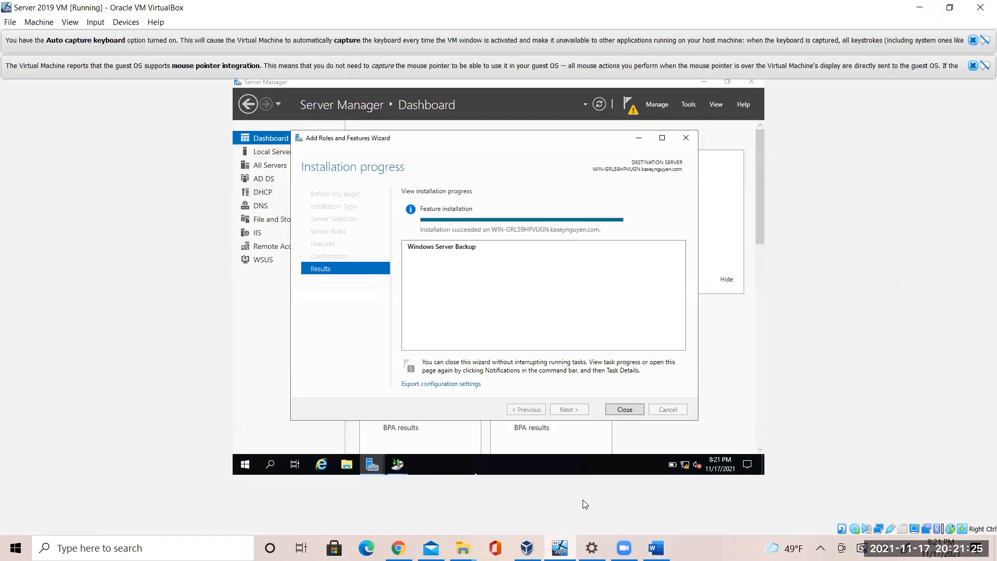
left_click(625, 409)
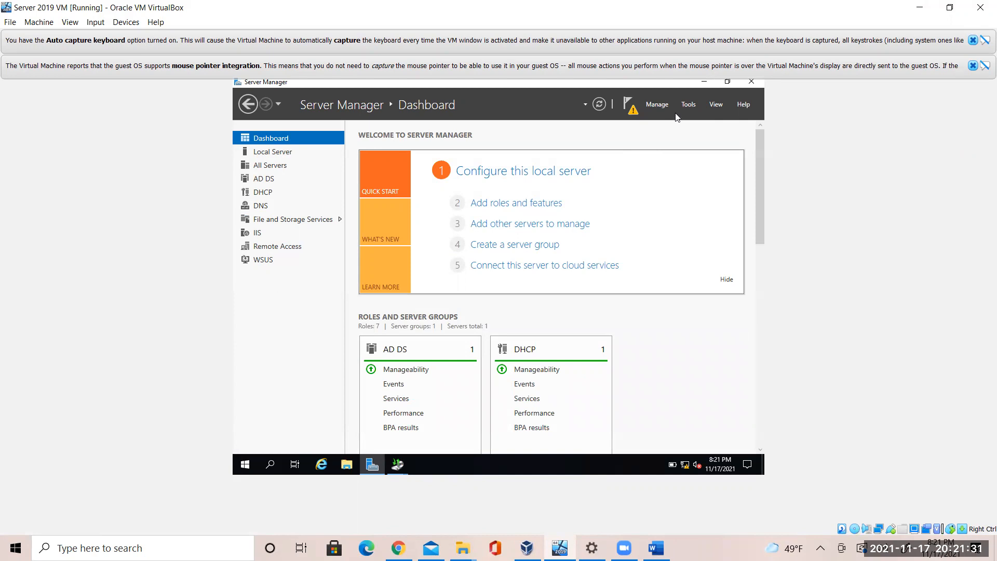
left_click(689, 104)
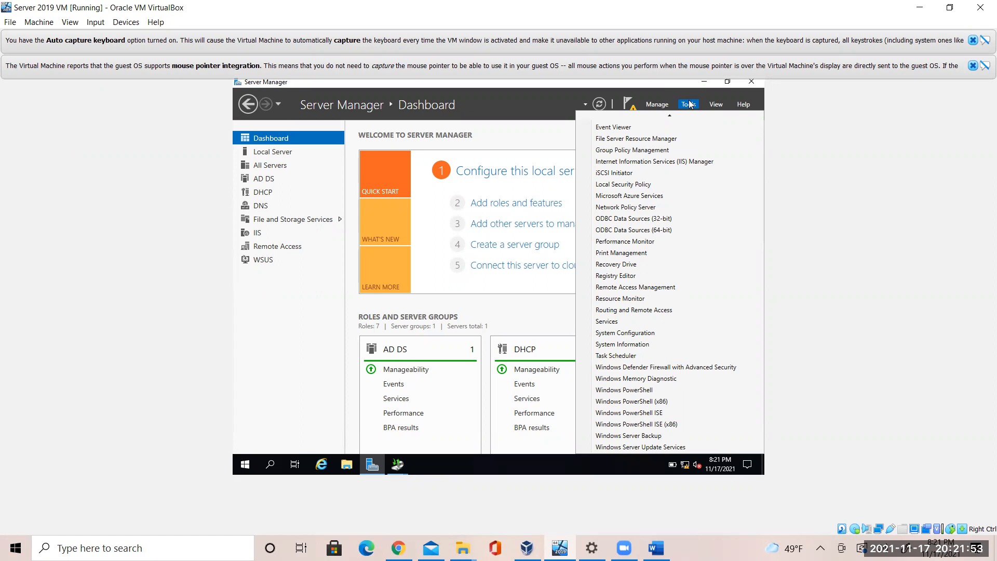
Launch Windows Server Backup and start the Backup Schedule Wizard from Local Backup
left_click(674, 437)
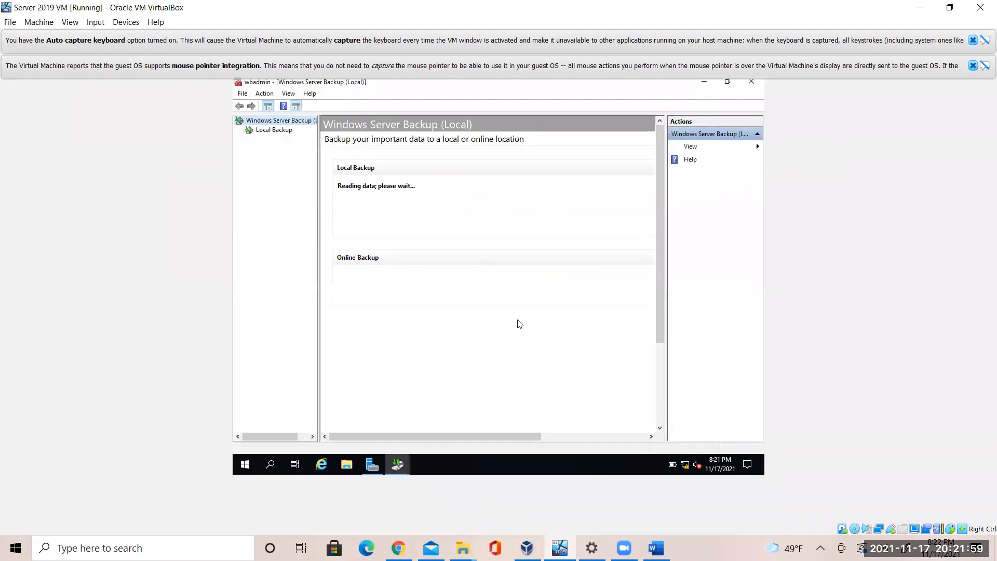
left_click(285, 133)
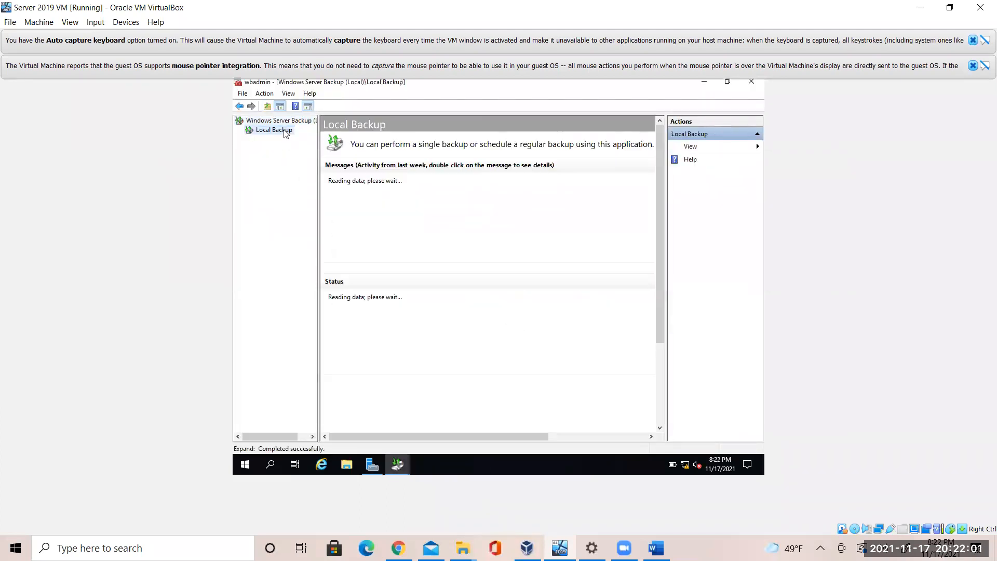
right_click(285, 133)
left_click(255, 186)
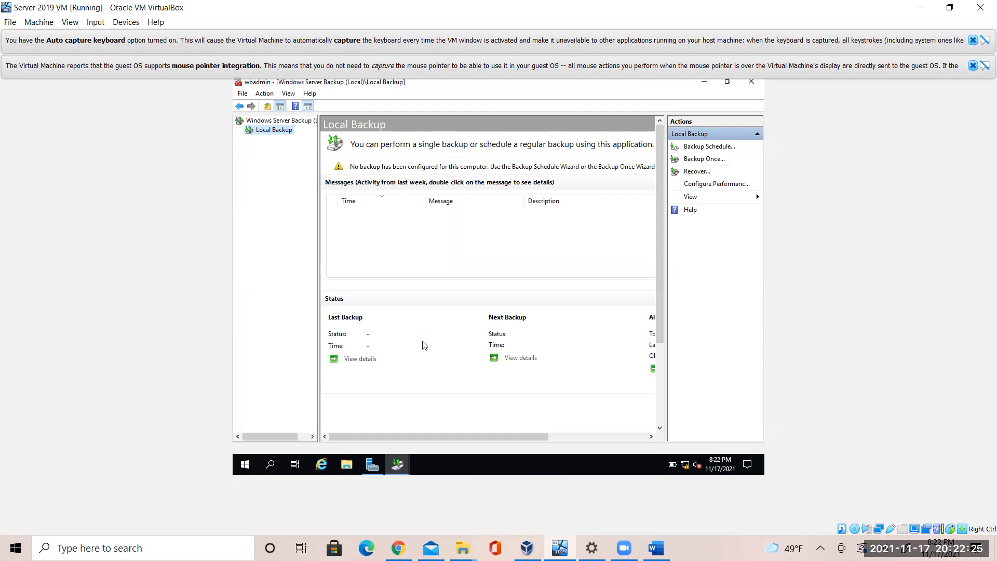
right_click(281, 136)
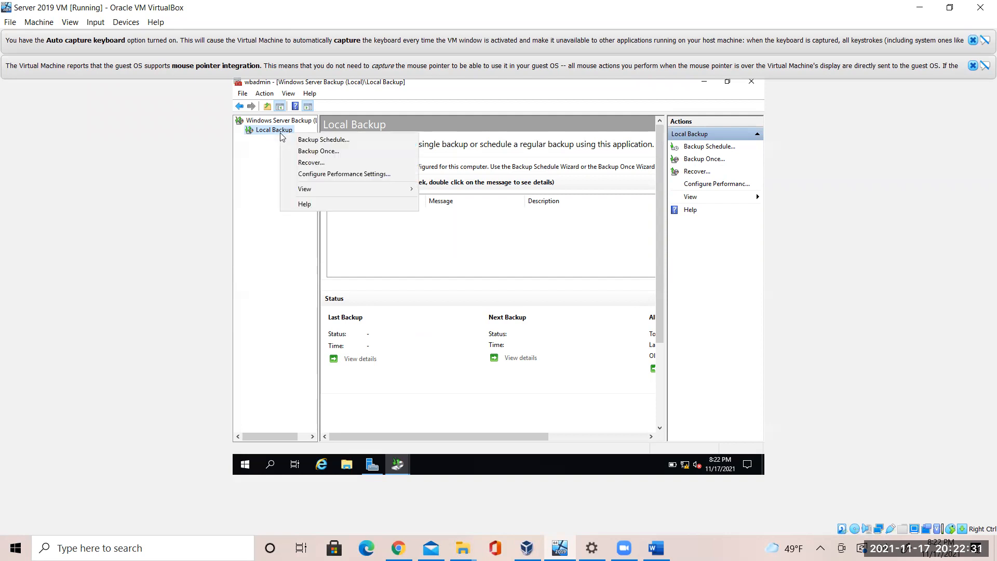
left_click(295, 141)
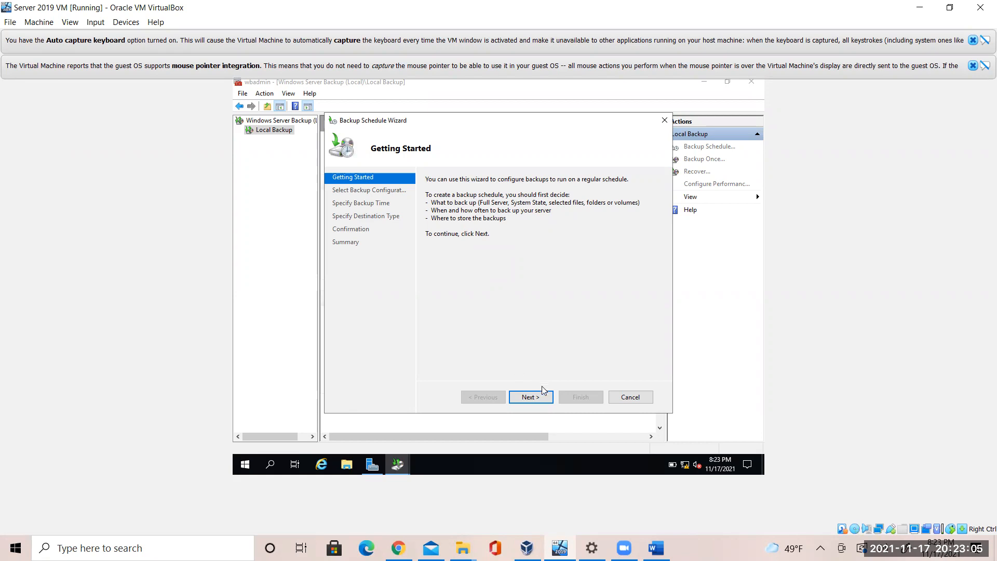
Schedule a daily full-server backup at 11:00 PM, advance to destination type, then view the lab document
left_click(543, 400)
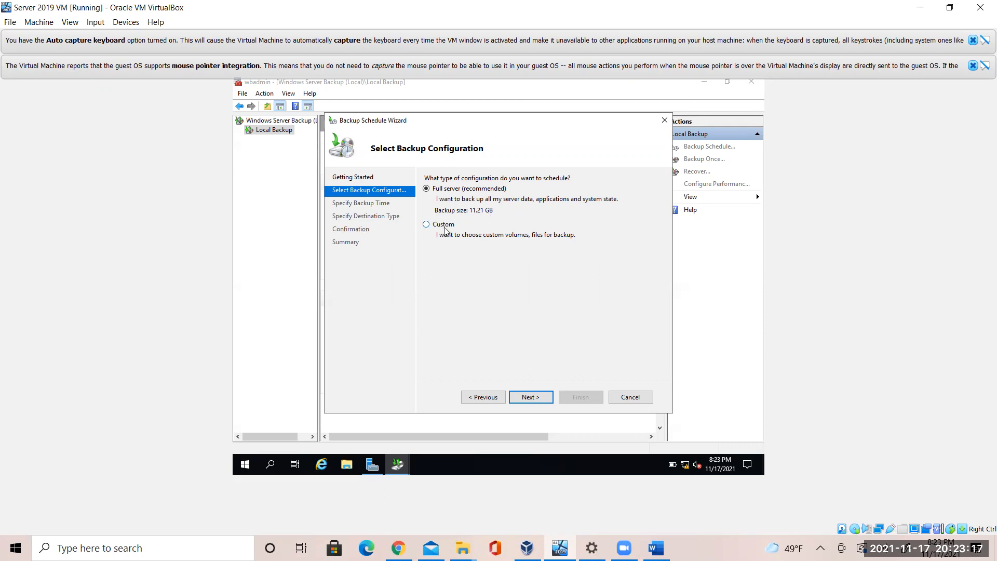
left_click(527, 397)
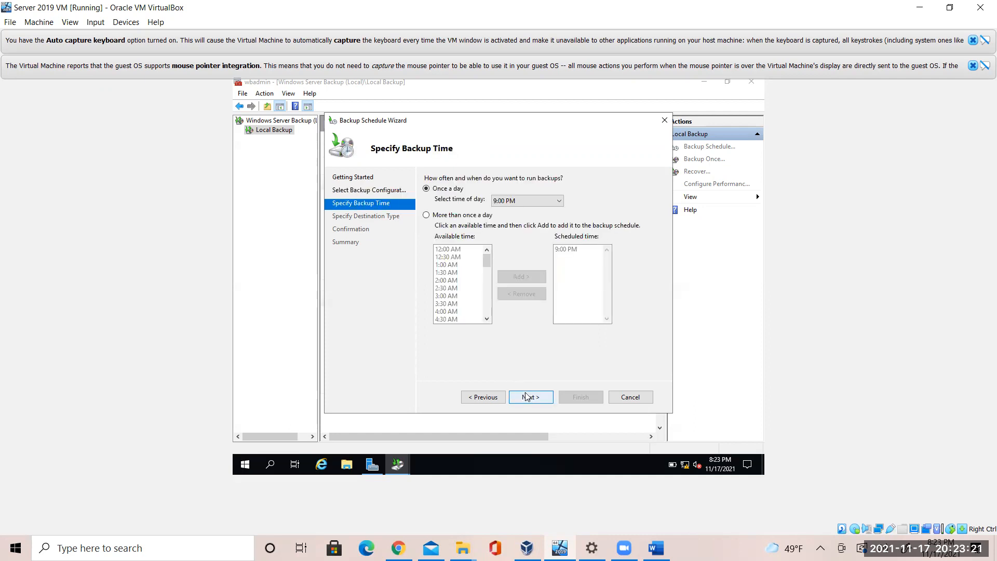
left_click(526, 201)
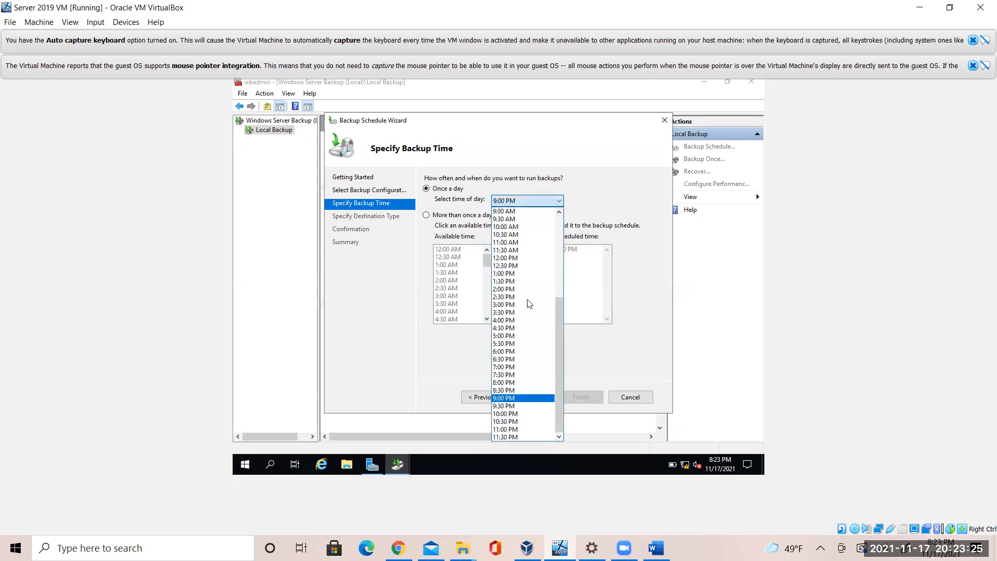
left_click(533, 430)
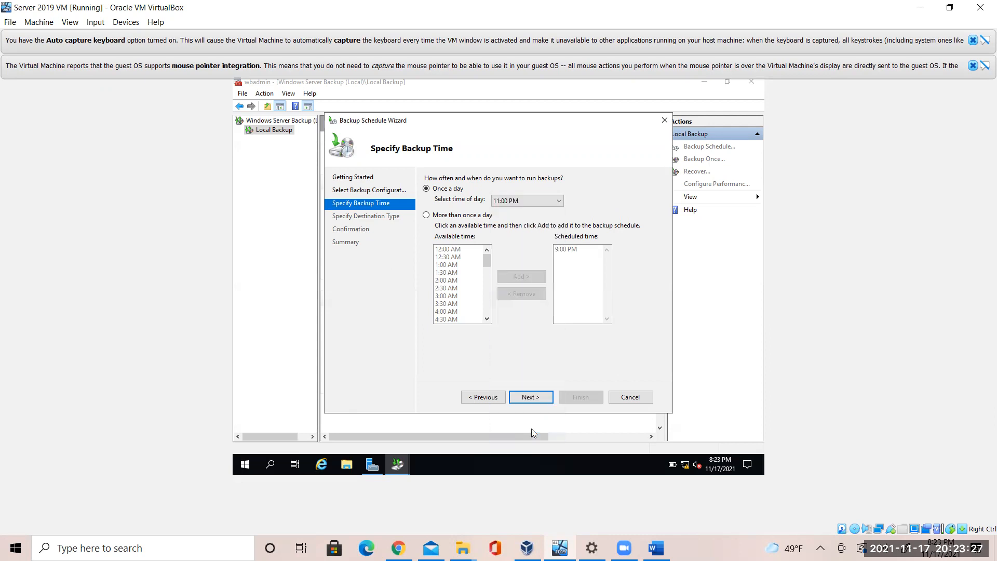
left_click(532, 399)
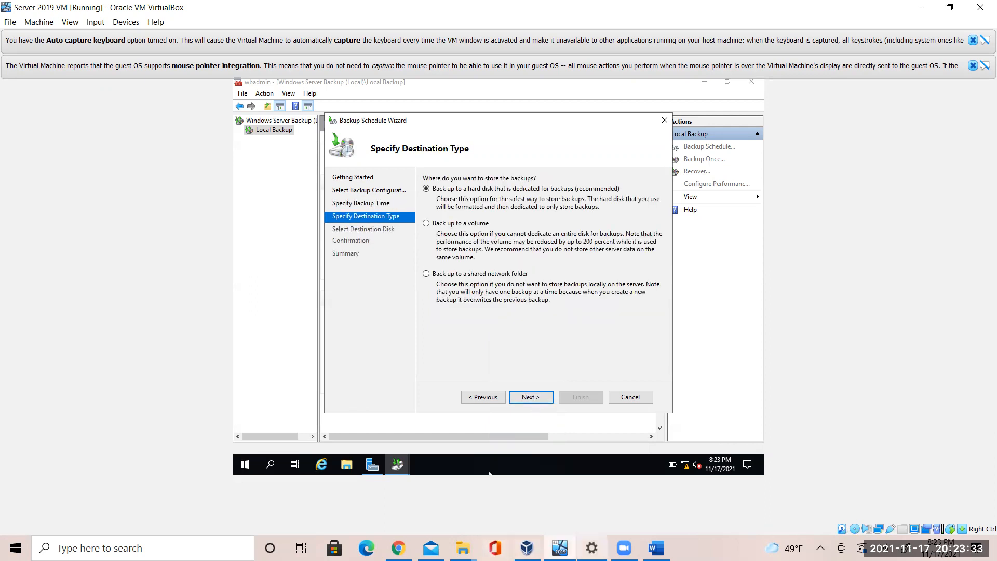
left_click(656, 548)
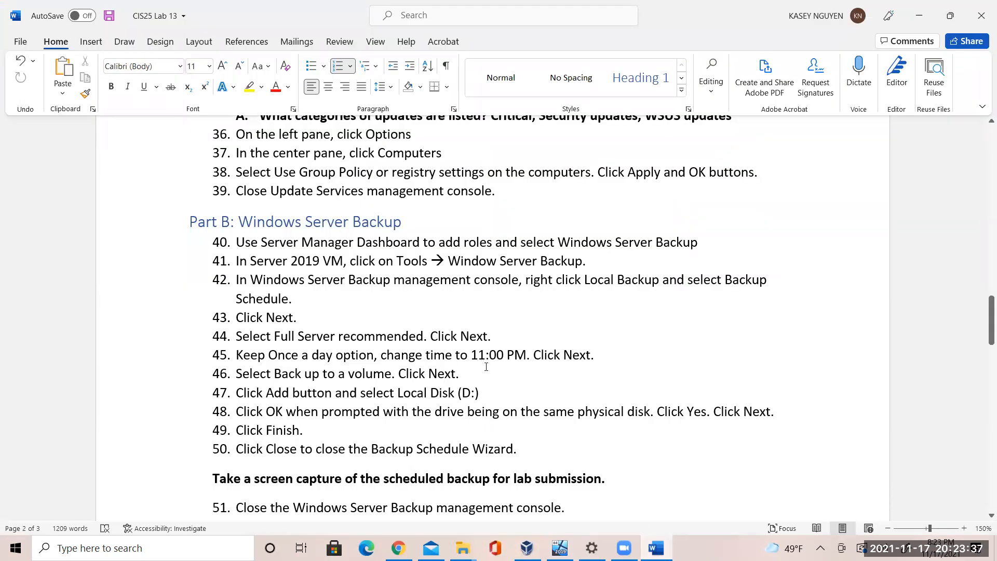
left_click_drag(258, 354, 386, 357)
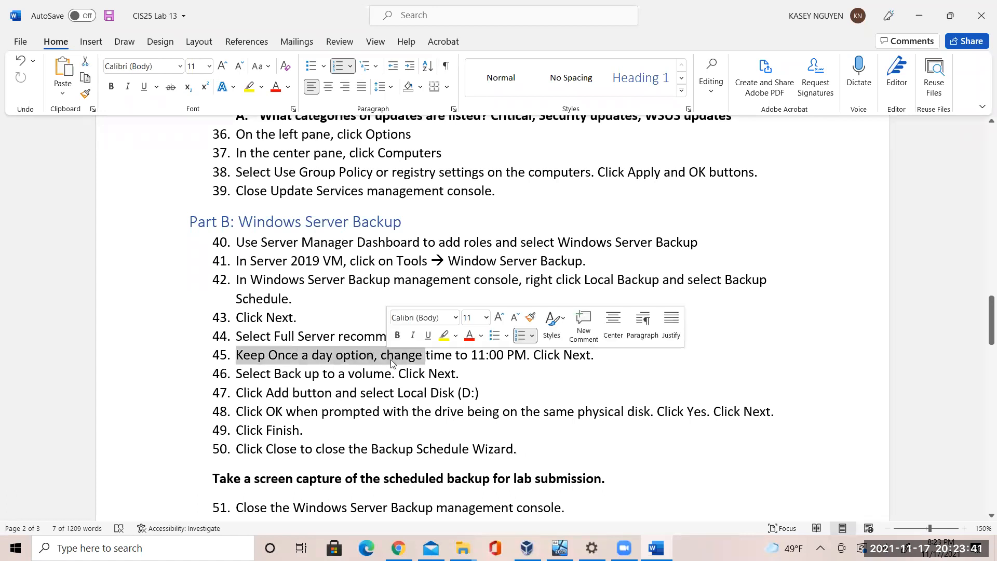
left_click(440, 362)
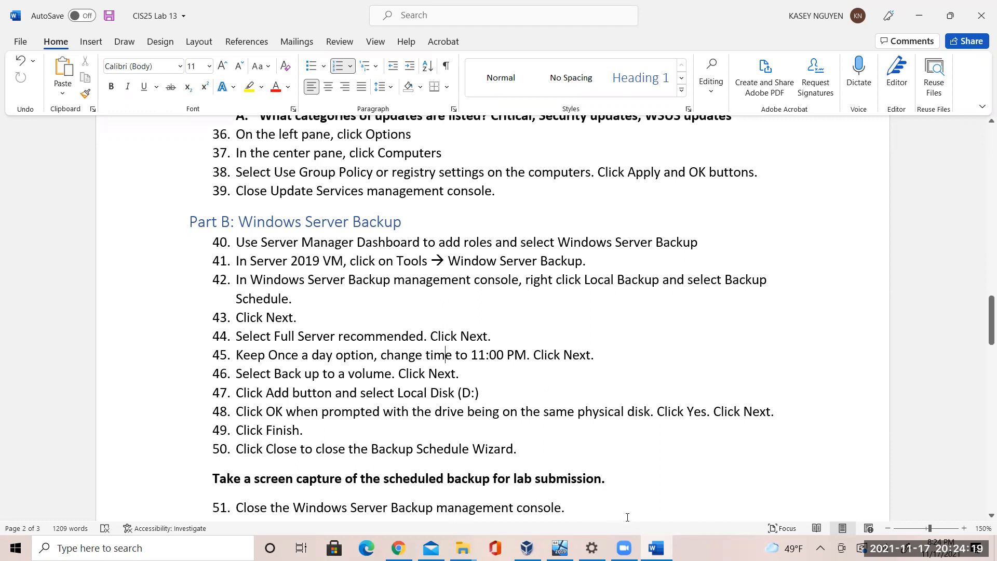
In the Server 2019 VM, choose Back up to a volume, dismiss both no-volumes errors, and return to the lab document
left_click(559, 548)
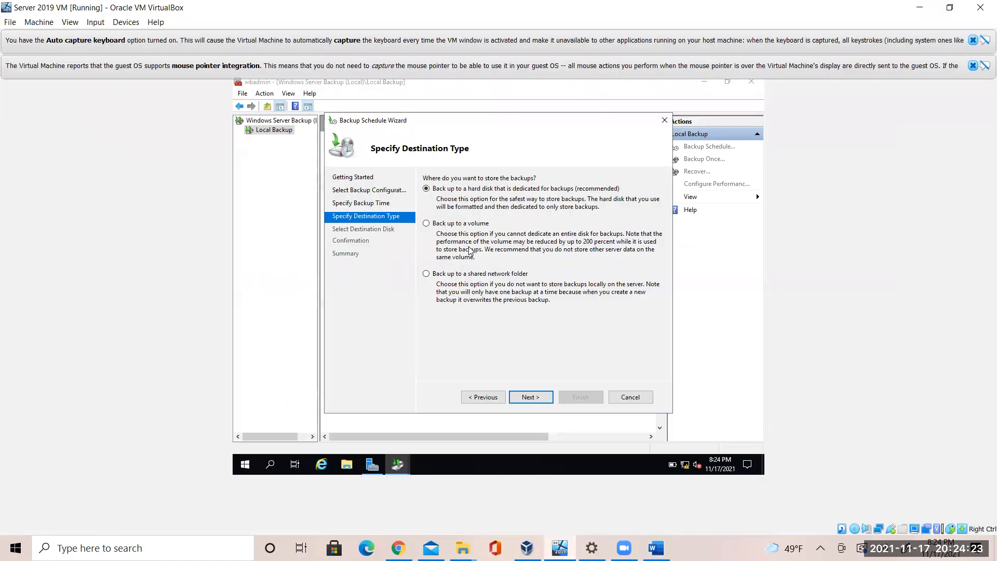
left_click(434, 224)
left_click(542, 400)
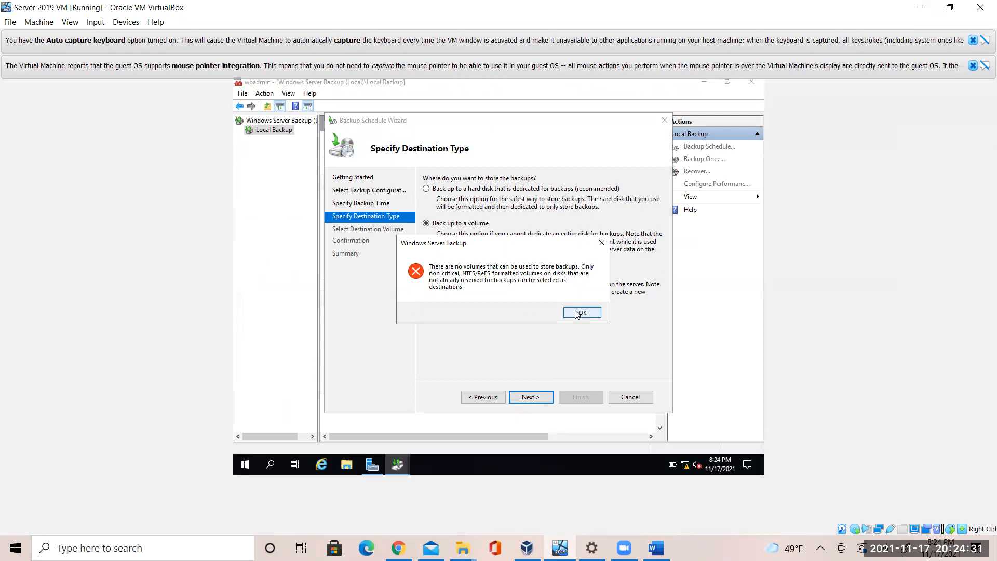
left_click(576, 313)
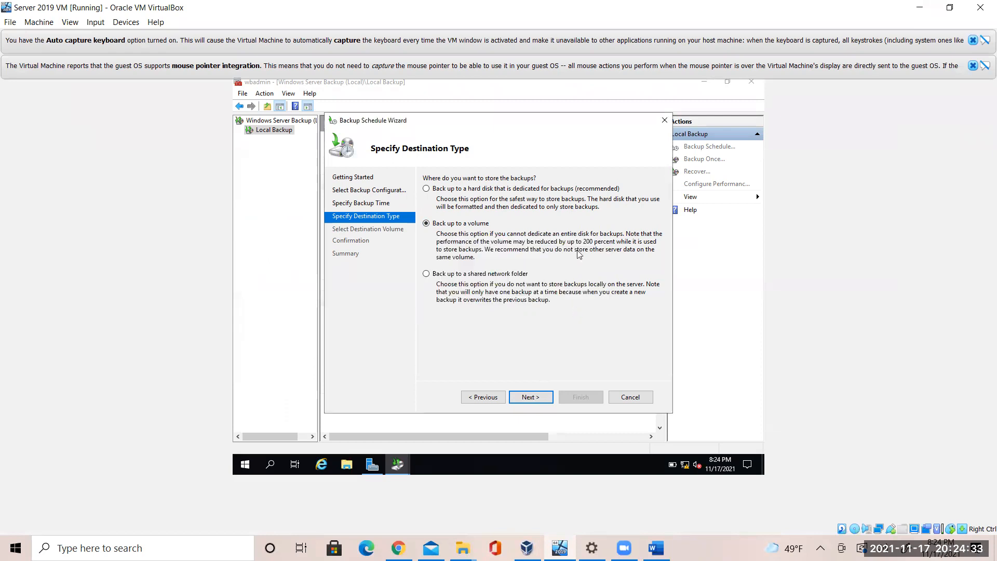
left_click(546, 402)
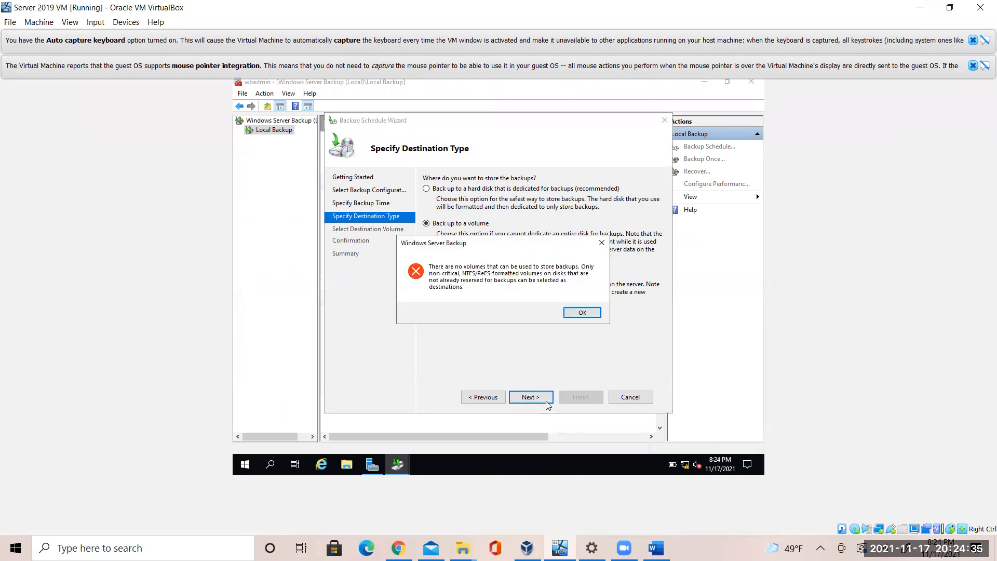
left_click(599, 314)
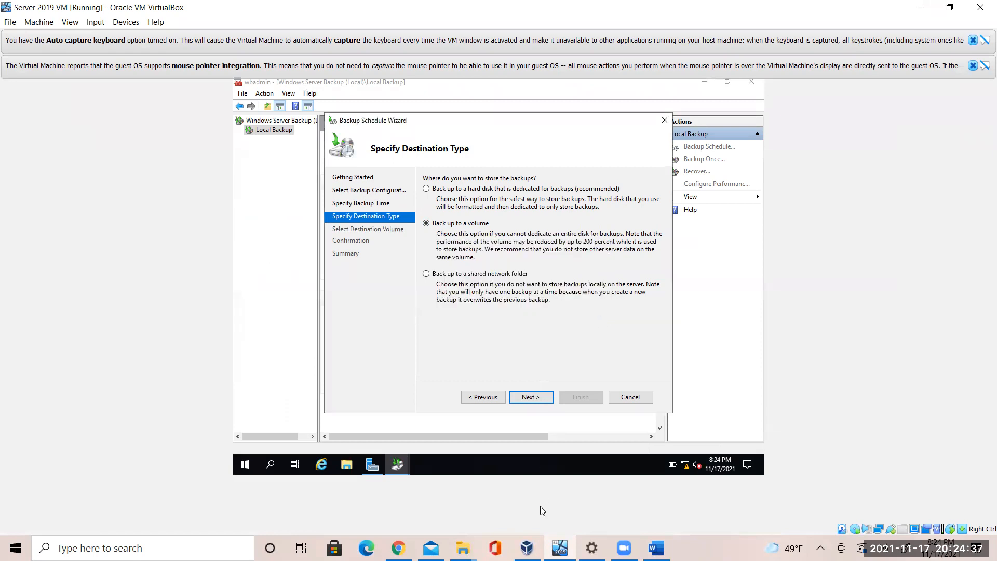
left_click(656, 548)
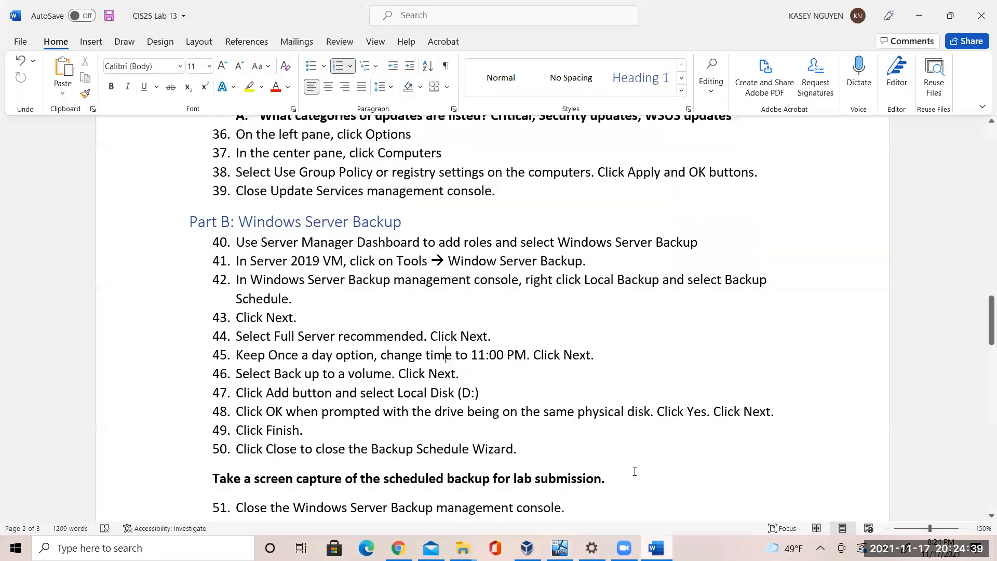
Read lab steps 48–50 on Windows Server Backup, then return to the Server 2019 VM
left_click(526, 420)
left_click(546, 448)
left_click(560, 548)
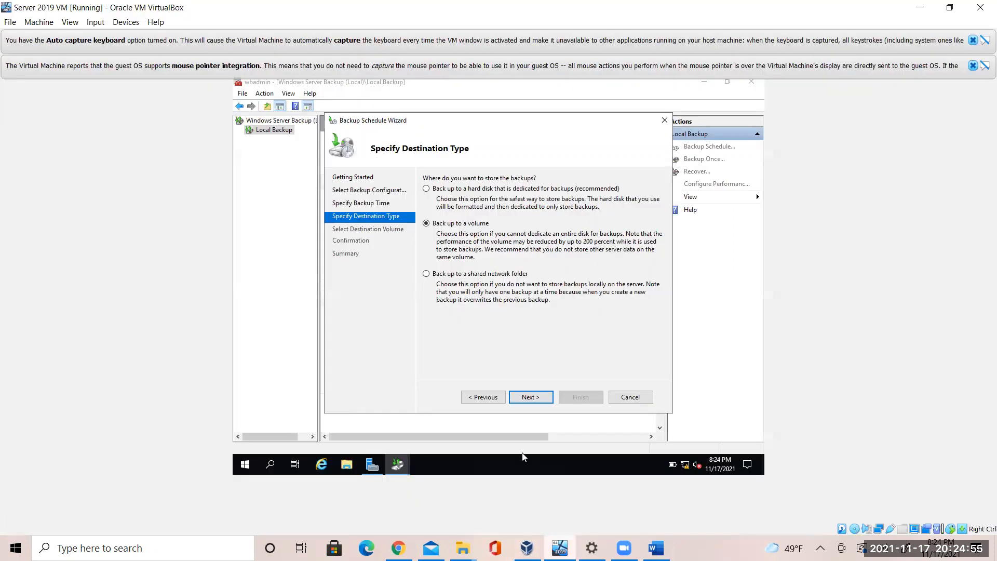
Cancel the Backup Schedule Wizard and scroll the lab document down toward Part C
left_click(627, 401)
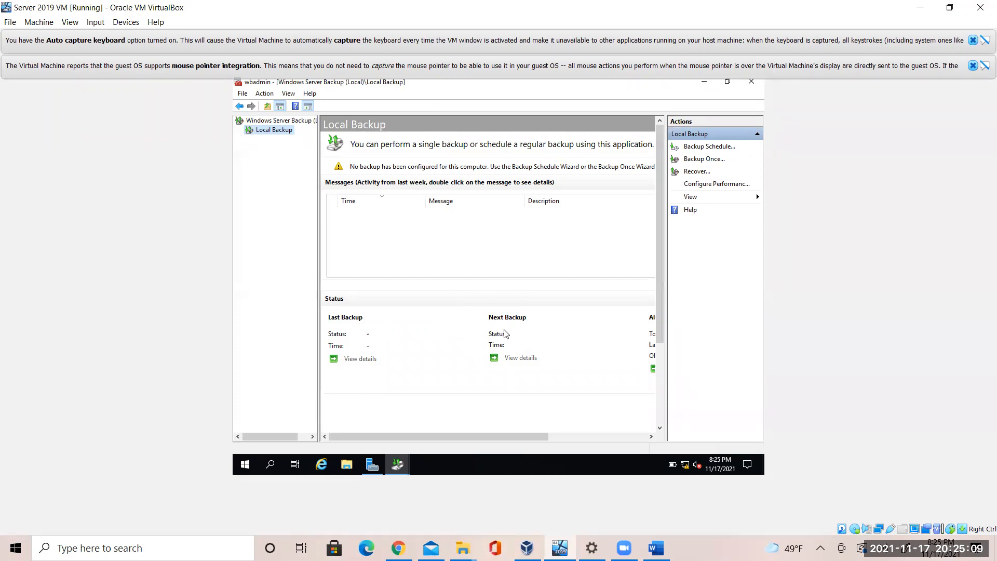
left_click(655, 548)
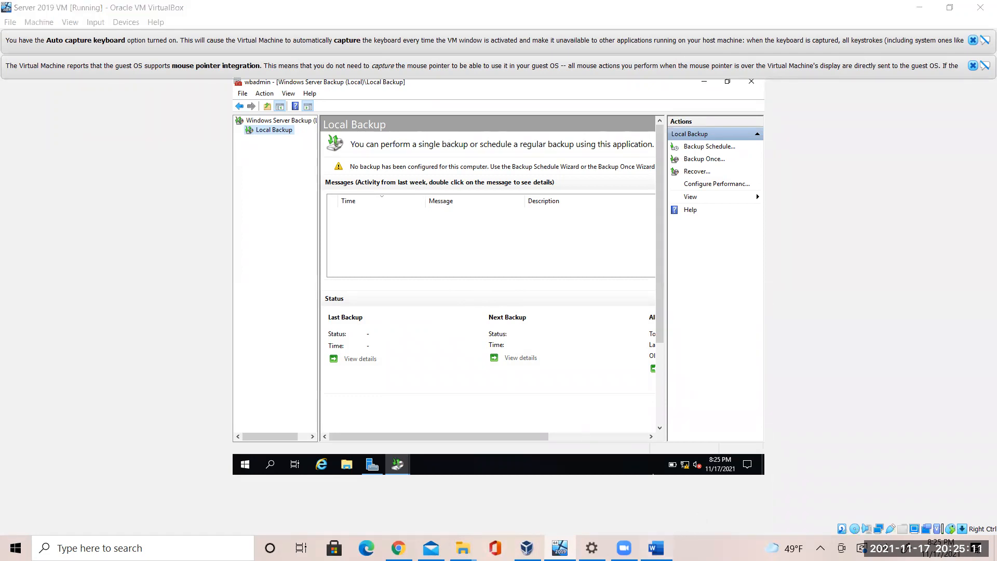
left_click_drag(985, 324, 983, 370)
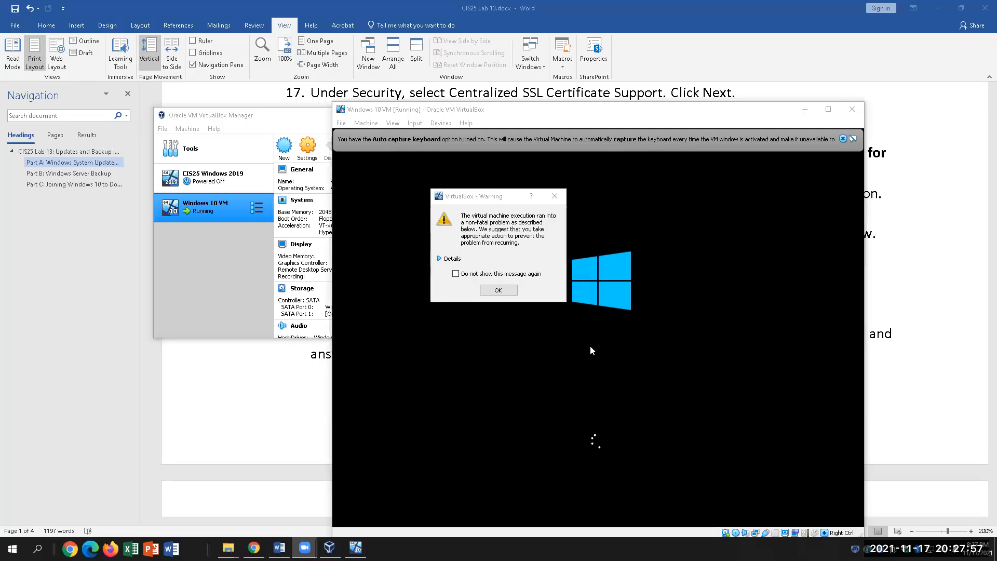
Bring the VirtualBox Manager window to the front and open its Machine menu
left_click(285, 125)
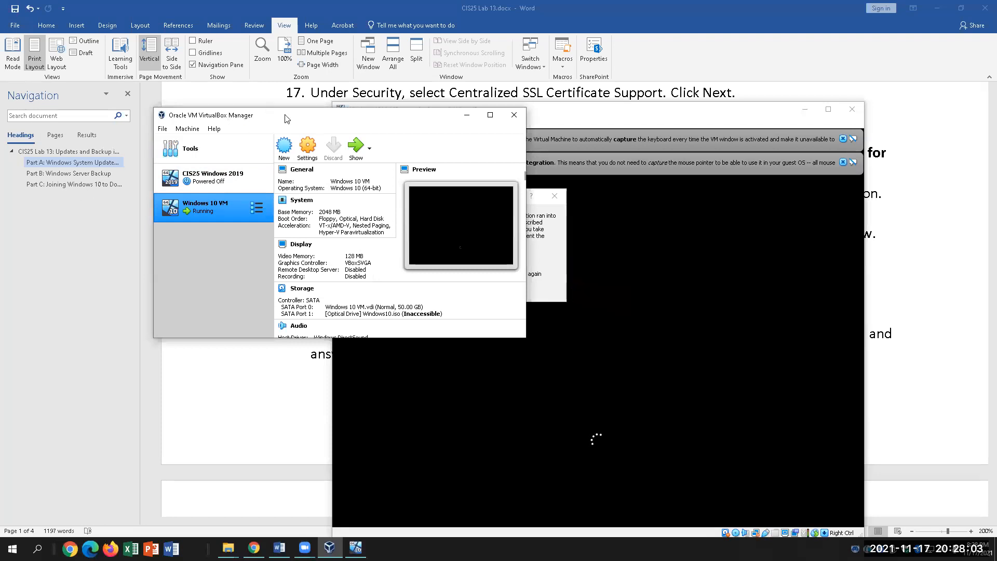
left_click(197, 131)
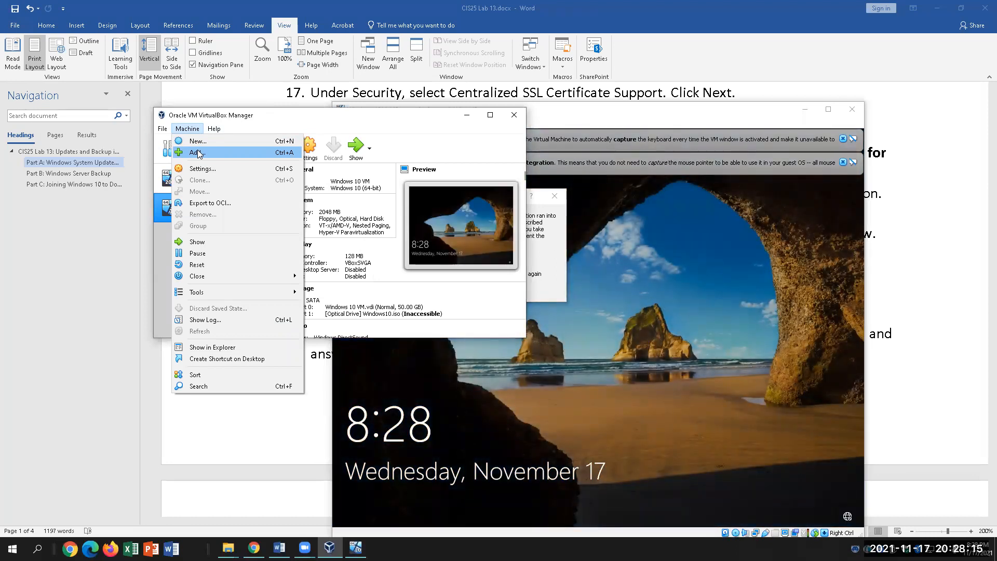
Browse Machine > Add to Desktop\Windows 10 VM\Windows 10 VM, cancel, and minimize the Manager
left_click(198, 153)
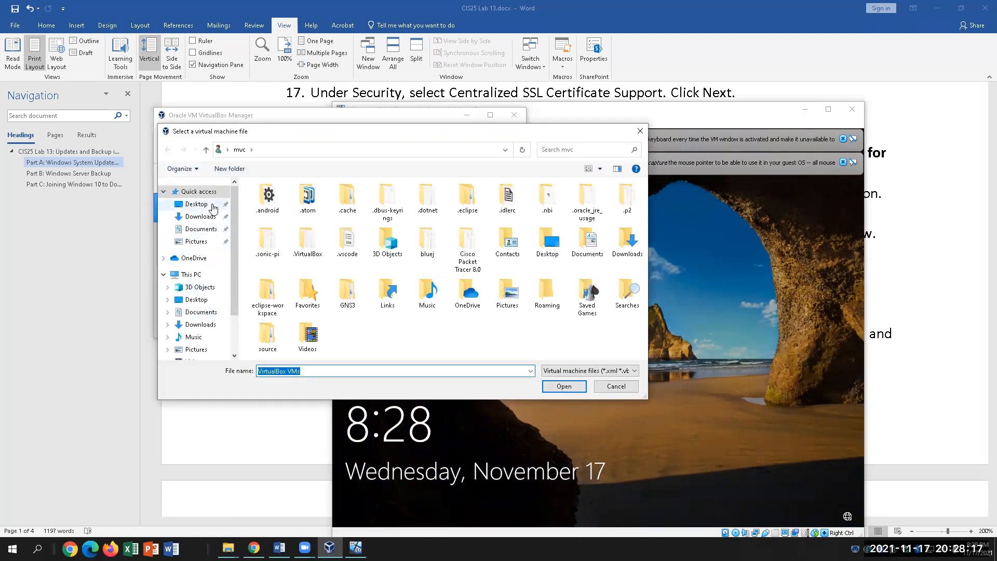
left_click(196, 203)
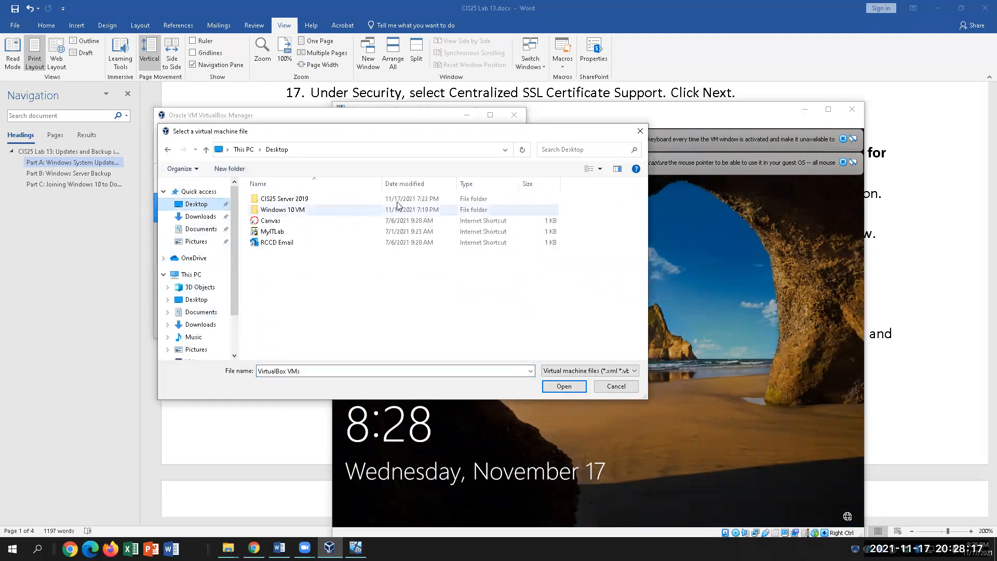
double_click(330, 210)
double_click(306, 201)
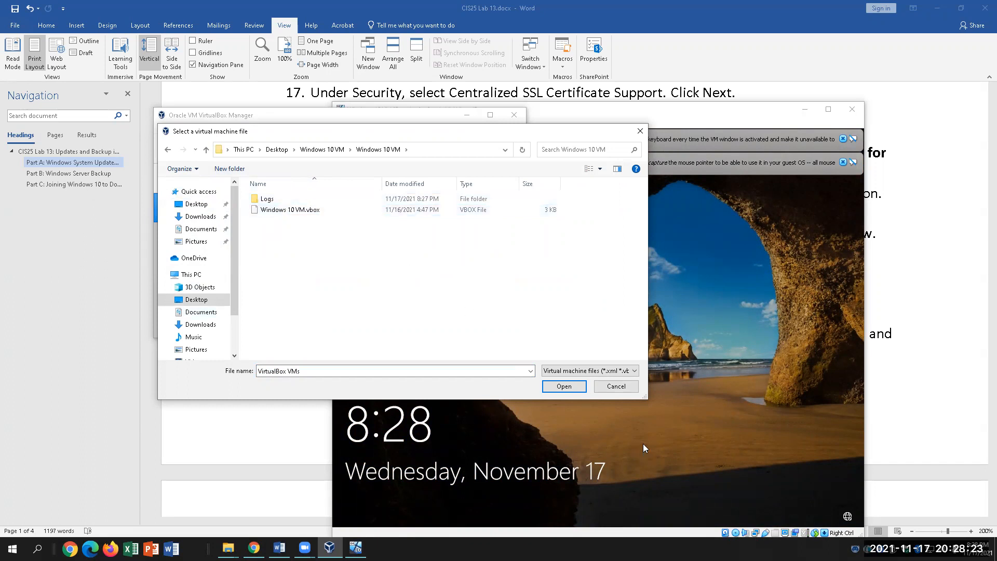
left_click(616, 386)
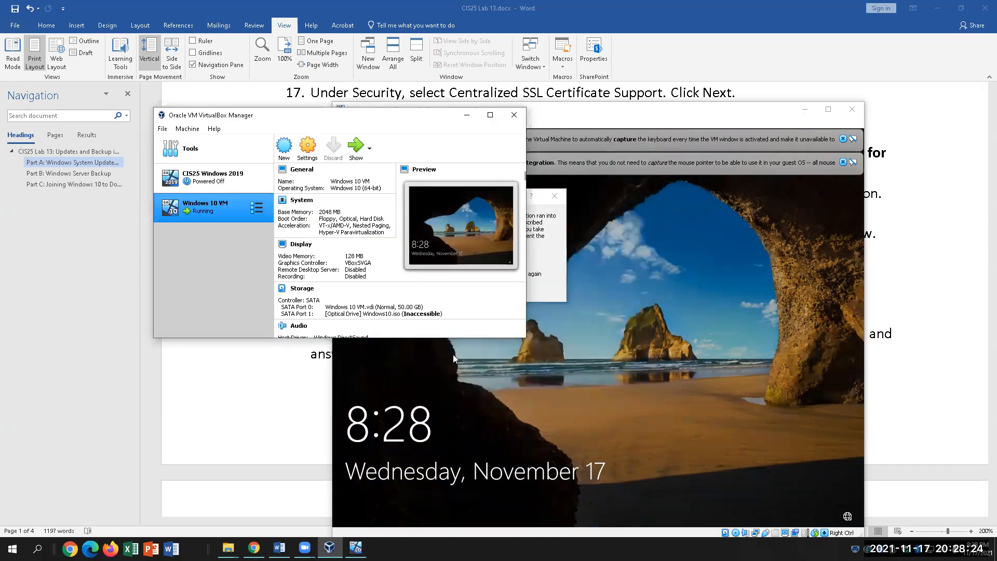
left_click(467, 114)
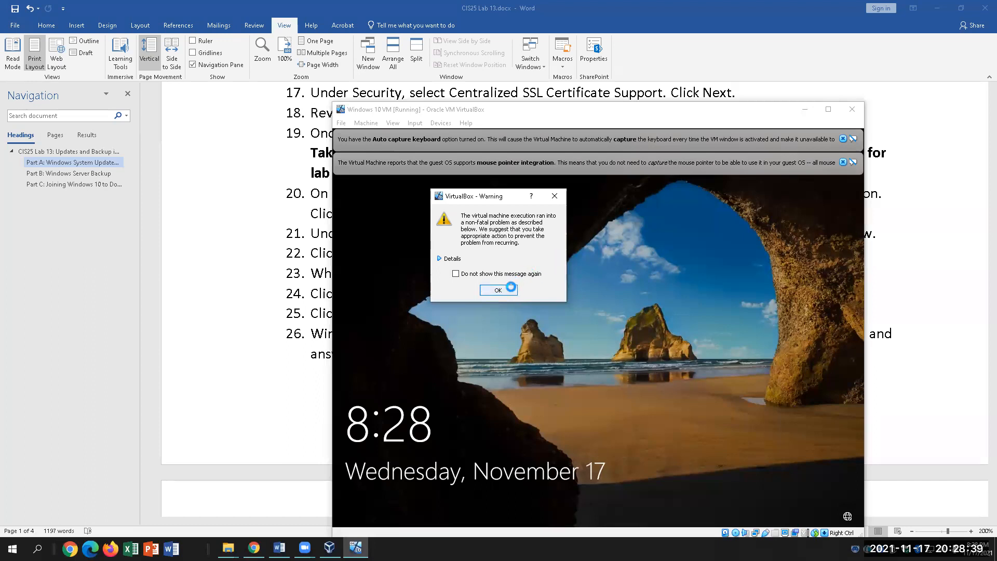
Dismiss the VirtualBox warning and wake the Windows 10 VM's lock screen
left_click(505, 289)
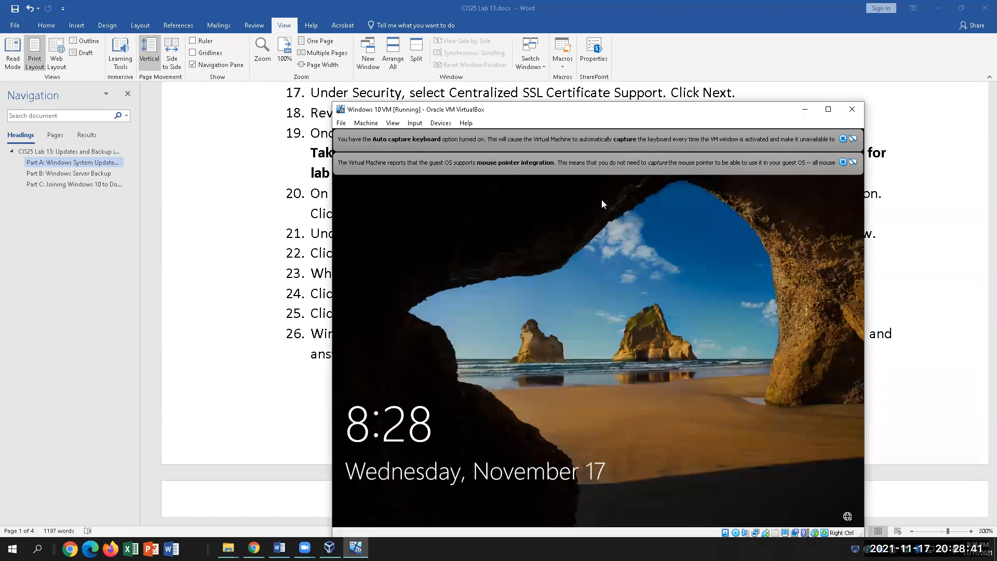
left_click(546, 47)
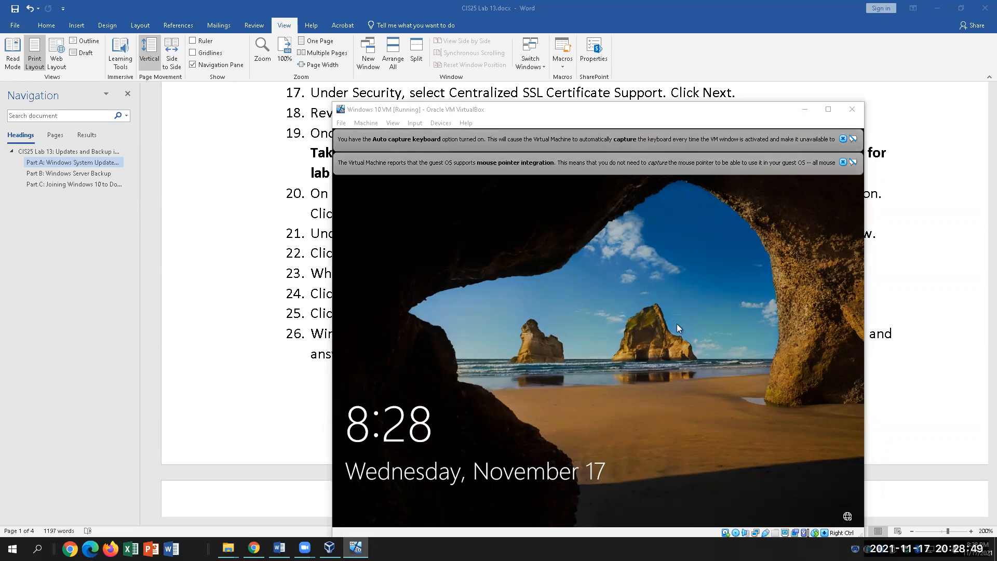
left_click(682, 306)
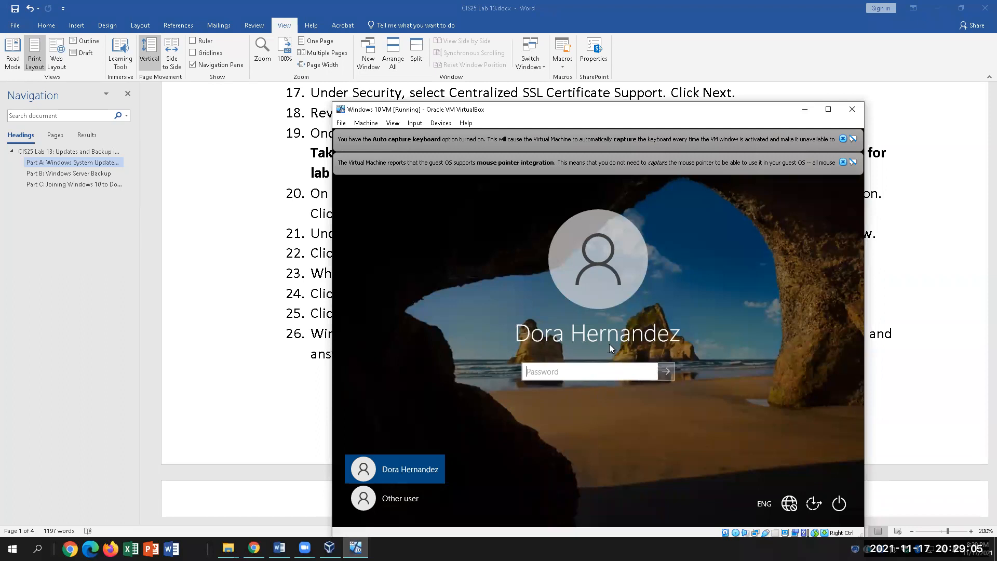
Attempt an Other user sign-in as Administrator, entering the account password twice
left_click(415, 499)
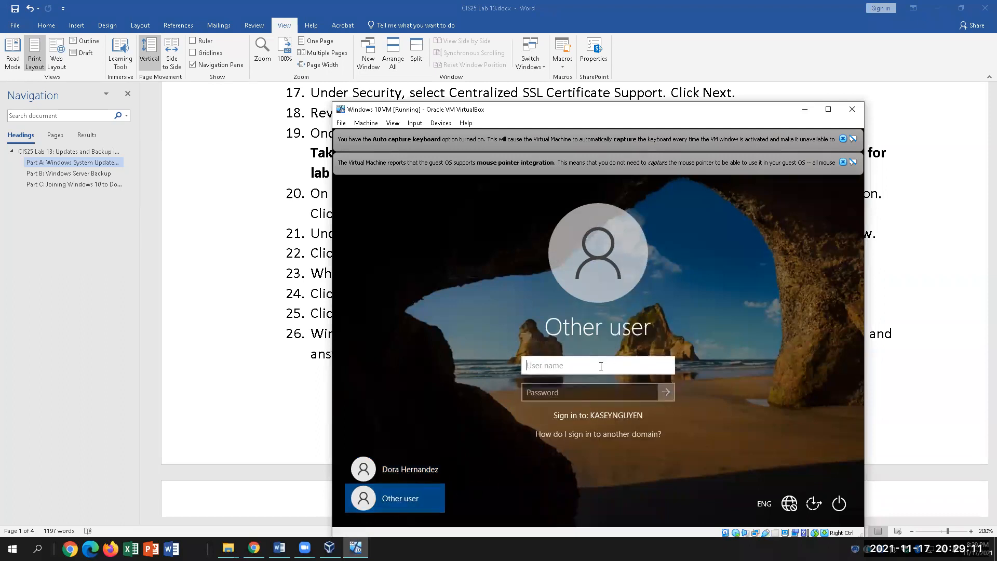
type("Administrator")
key("Tab")
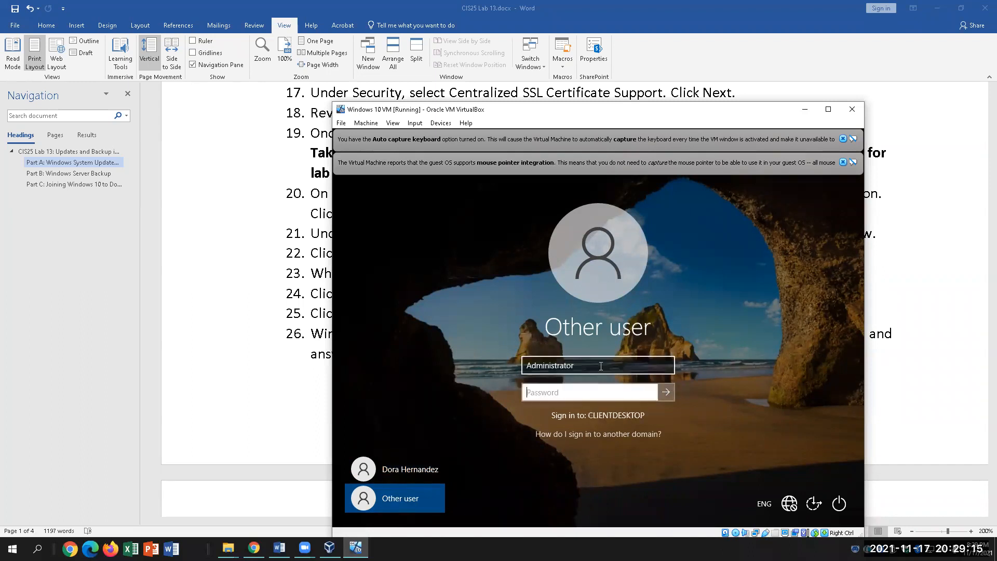
type("Pa$$w0")
key("Return")
key("Return")
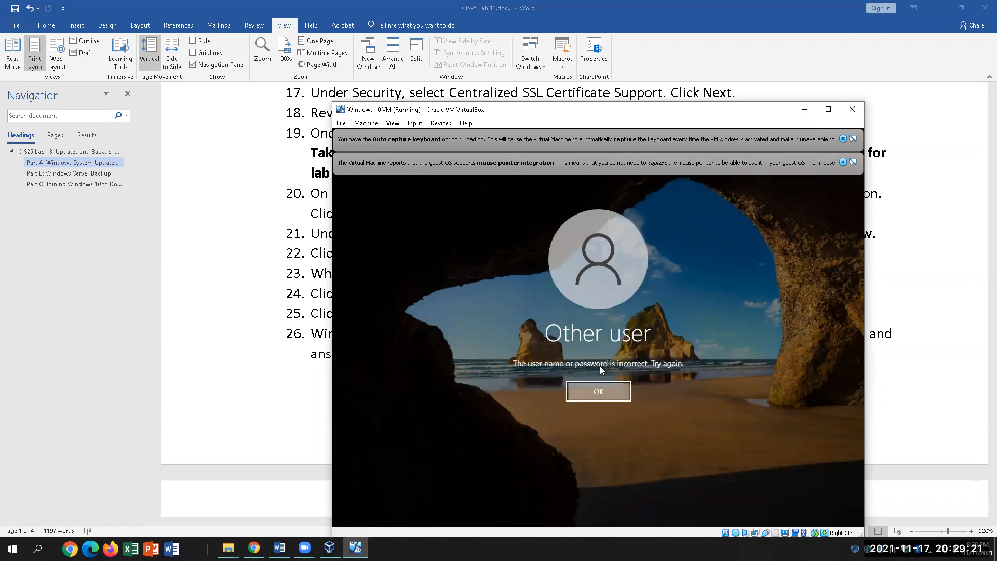
type("Pa$$w0")
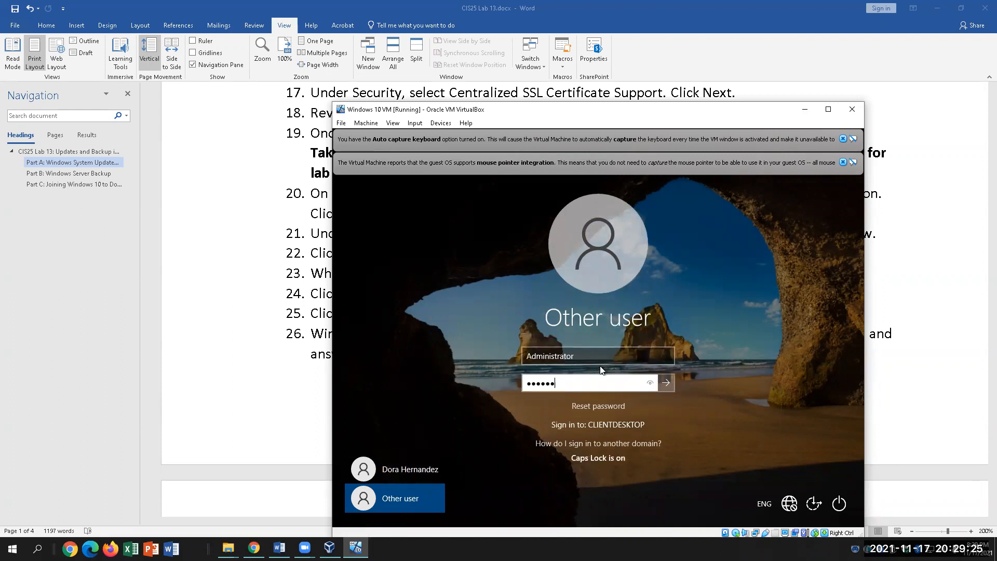
key("Return")
key("Return")
Sign in as student with the account password instead, and dismiss the domain-unavailable error
left_click(565, 354)
left_click_drag(565, 355, 520, 358)
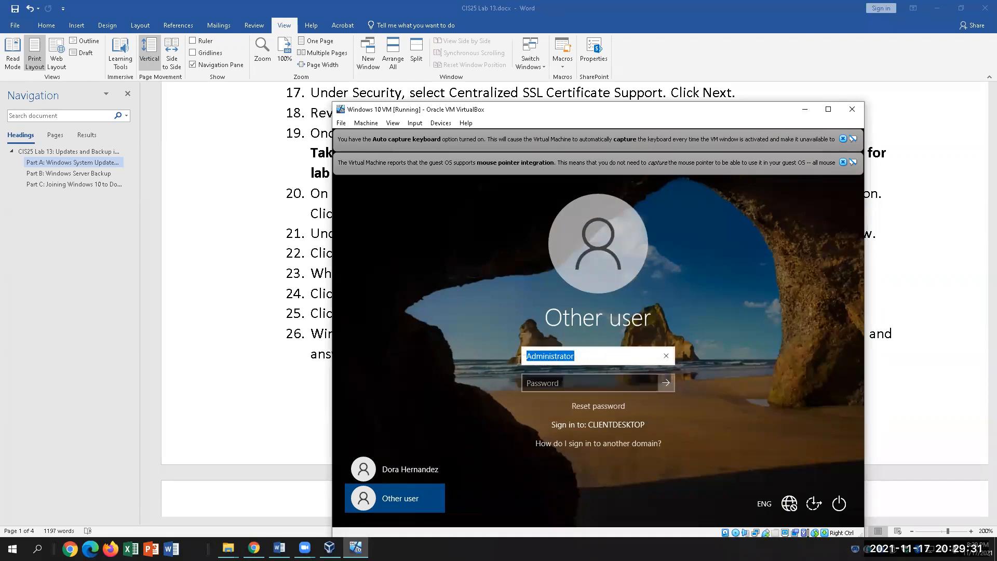
key("BackSpace")
type("admin")
key("BackSpace")
key("BackSpace")
key("BackSpace")
key("BackSpace")
key("BackSpace")
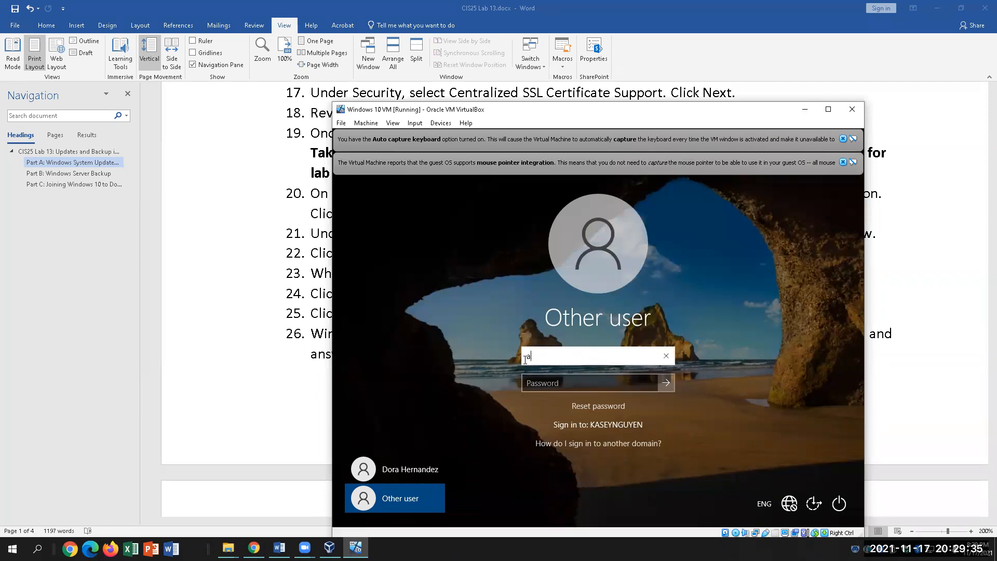
type("st")
key("BackSpace")
key("BackSpace")
type("STU")
key("BackSpace")
key("BackSpace")
key("BackSpace")
type("student")
key("Tab")
key("Caps_Lock")
type("••••••")
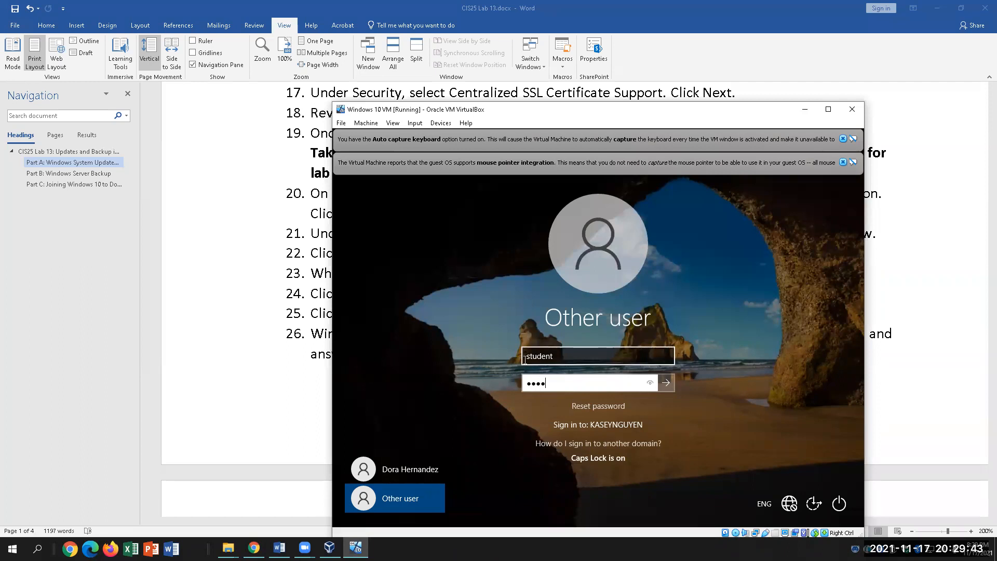
key("Return")
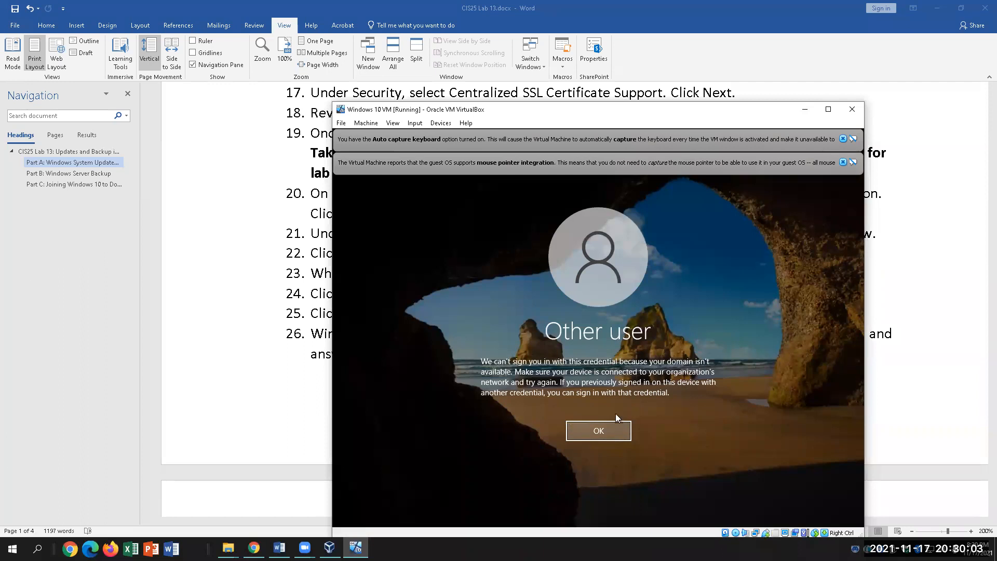
left_click(592, 431)
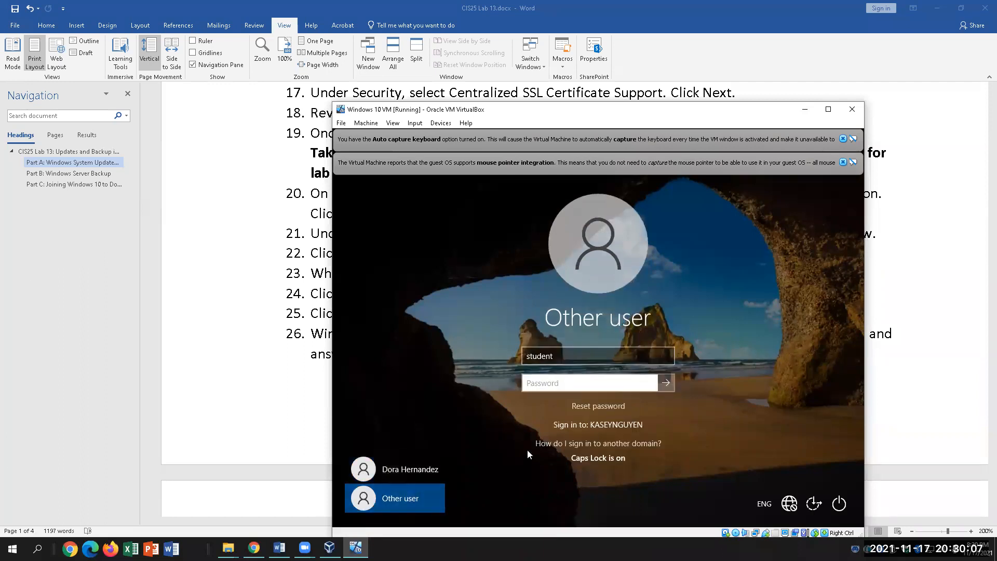
Retry Administrator with no password and dismiss the account-disabled message
left_click(598, 357)
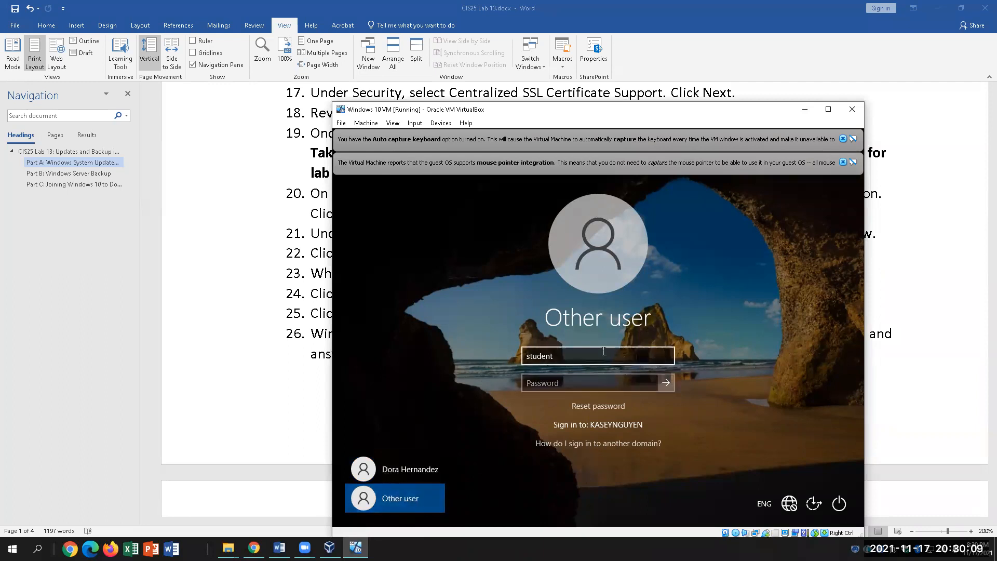
double_click(598, 357)
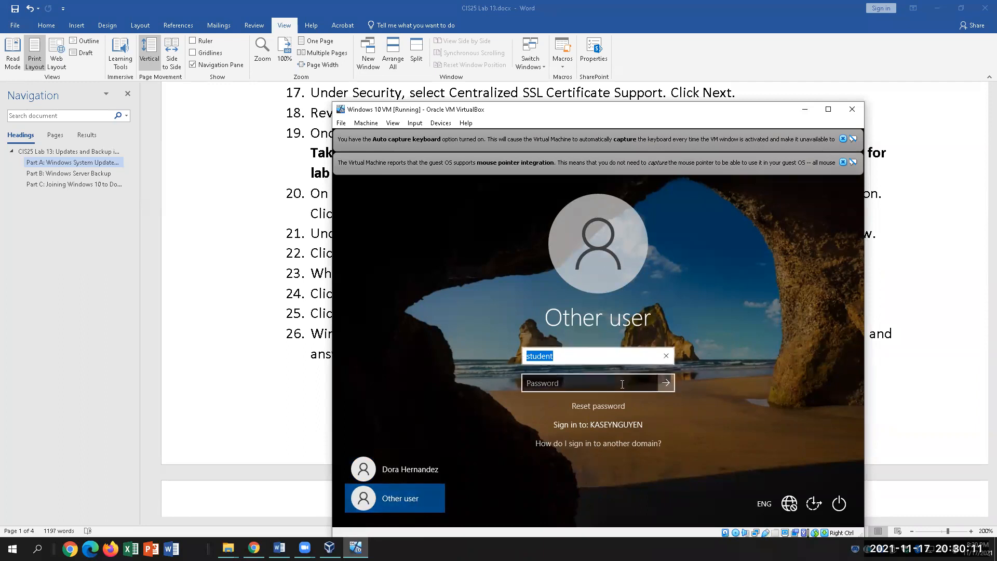
type("adm")
key("BackSpace")
key("BackSpace")
key("BackSpace")
type("a")
key("BackSpace")
type("Administ")
key("BackSpace")
type("trator")
key("Tab")
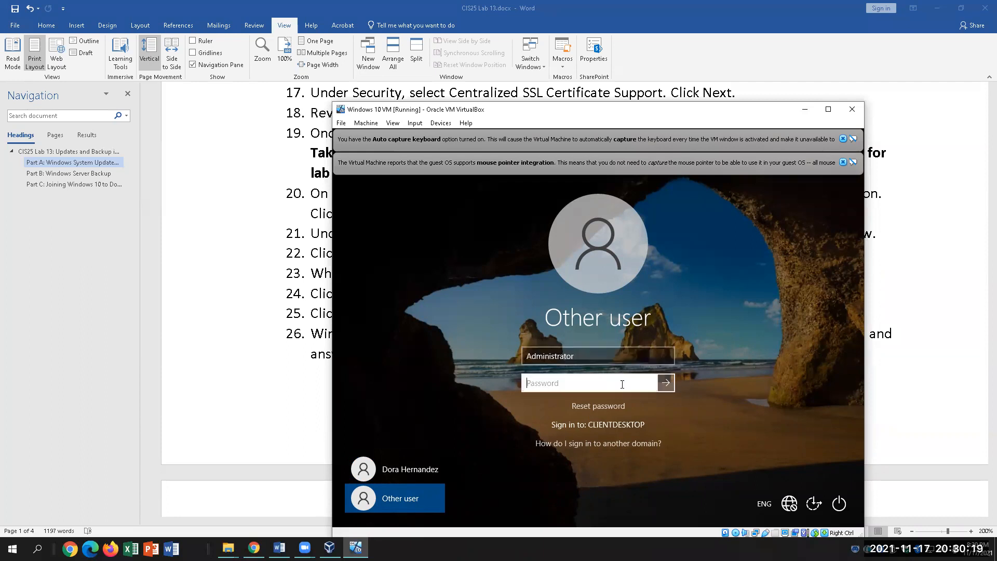
key("Return")
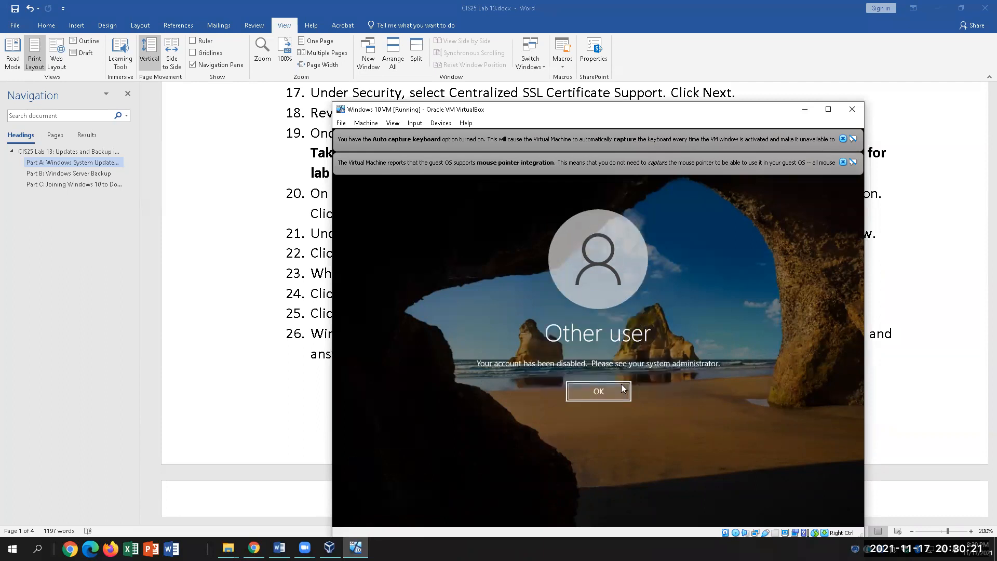
left_click(622, 389)
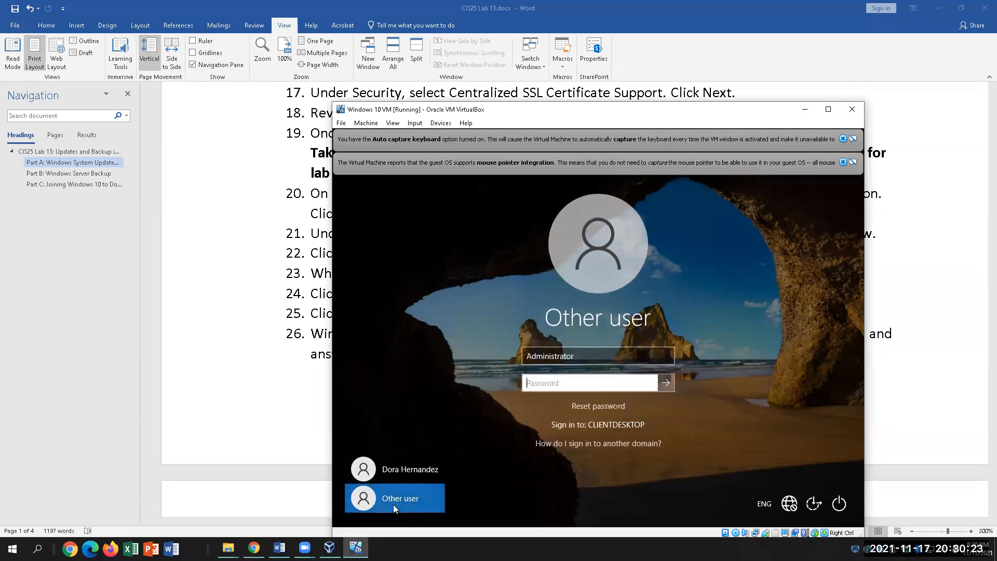
Replace the user name with student in the sign-in form
left_click_drag(576, 357, 519, 348)
type("c")
key("BackSpace")
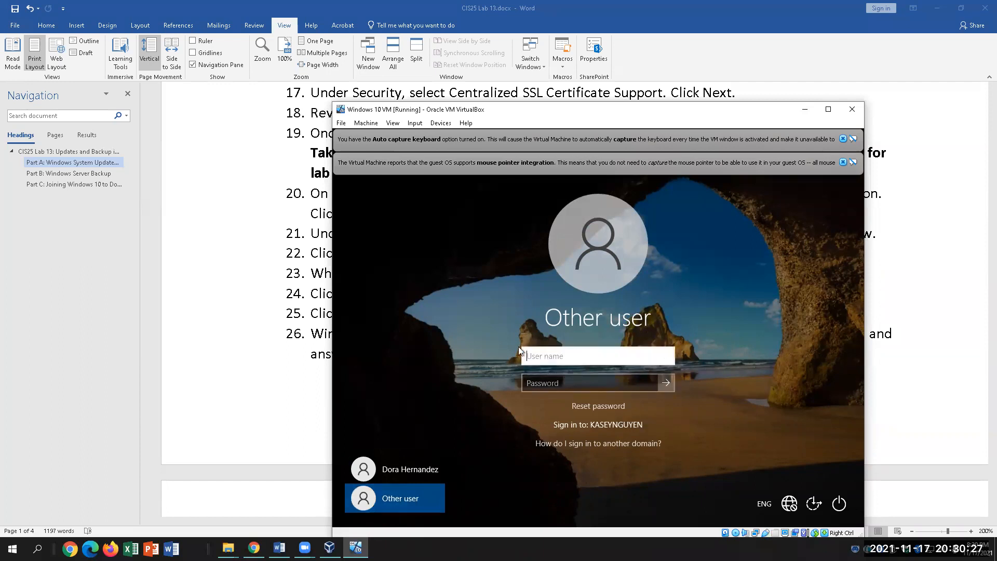
type("s")
key("BackSpace")
type("studed")
key("BackSpace")
Finish typing student, then start CIS25 Windows 2019 from VirtualBox Manager and dismiss its warning
type("nt")
left_click(330, 548)
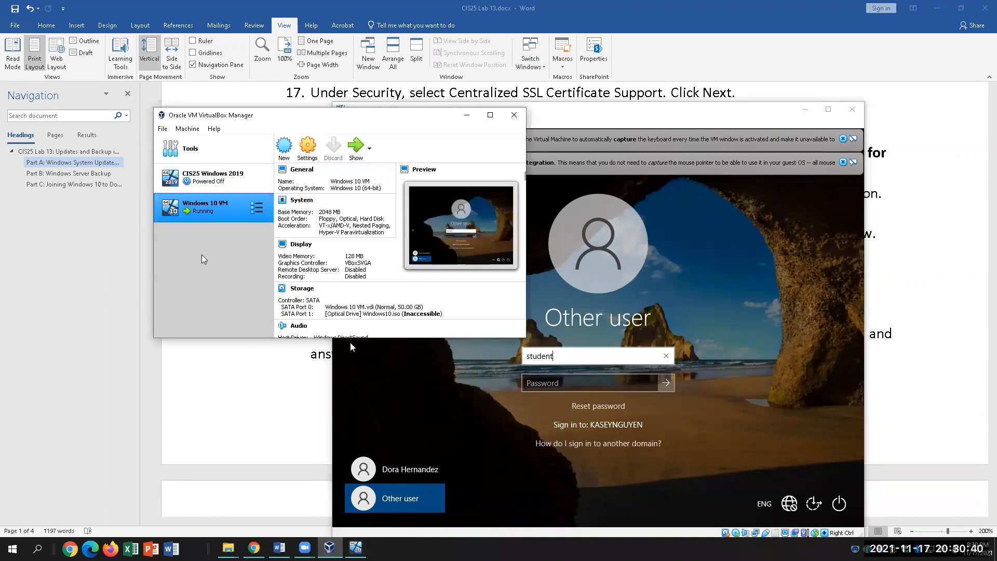
left_click(212, 178)
left_click(356, 148)
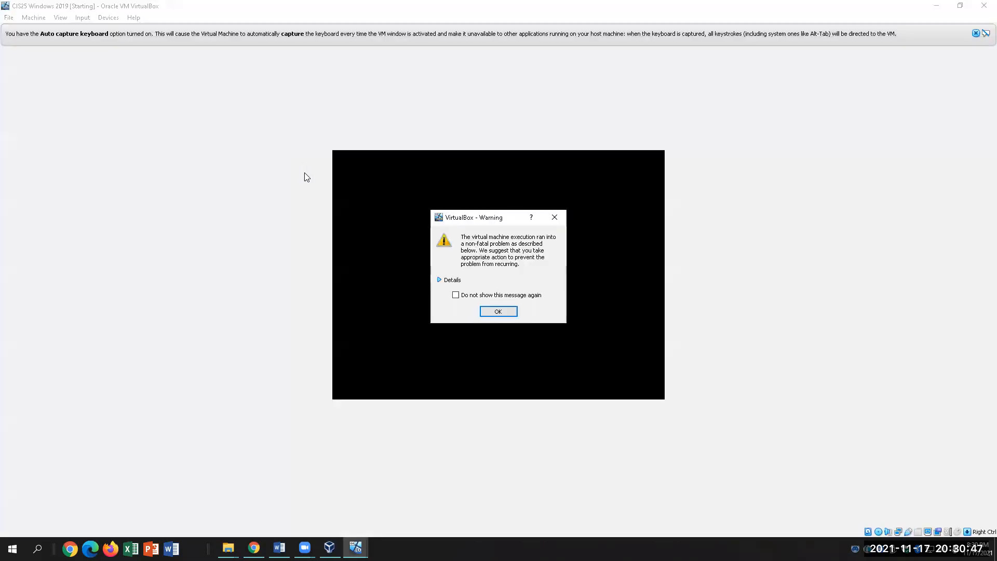
left_click(499, 309)
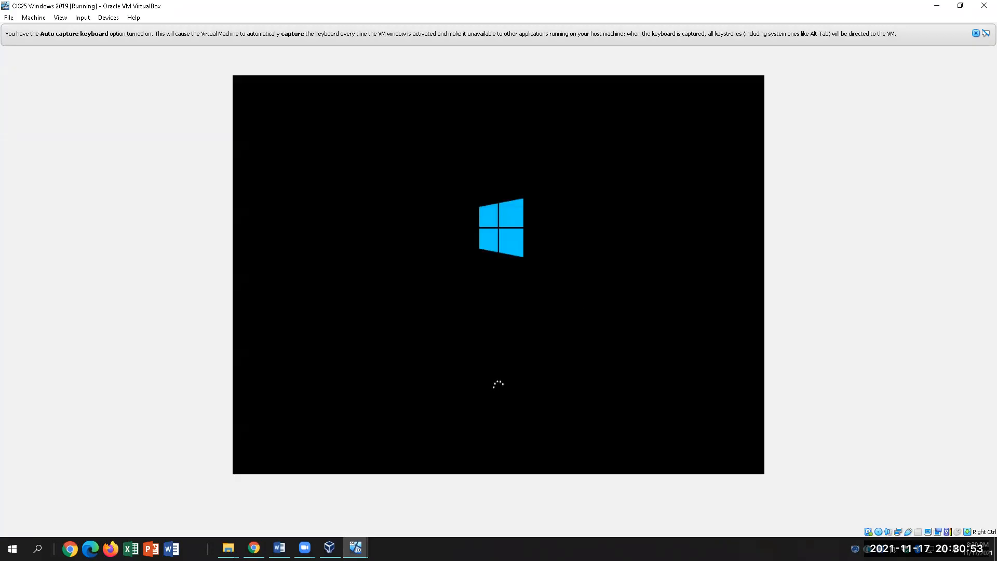
left_click(279, 548)
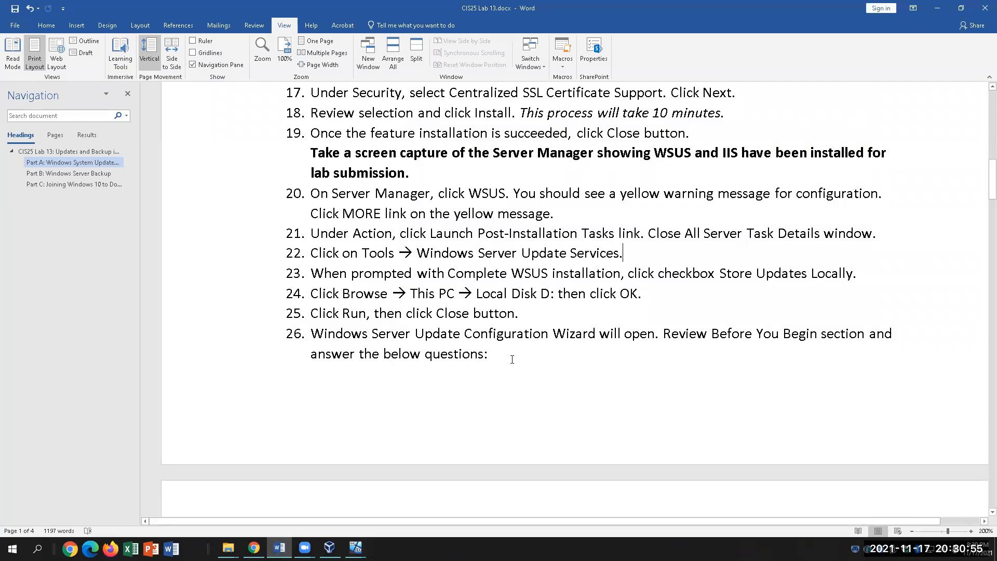
Scroll the lab document to Part C steps 56–66, then bring VirtualBox Manager forward
scroll(512, 359, "down", 6)
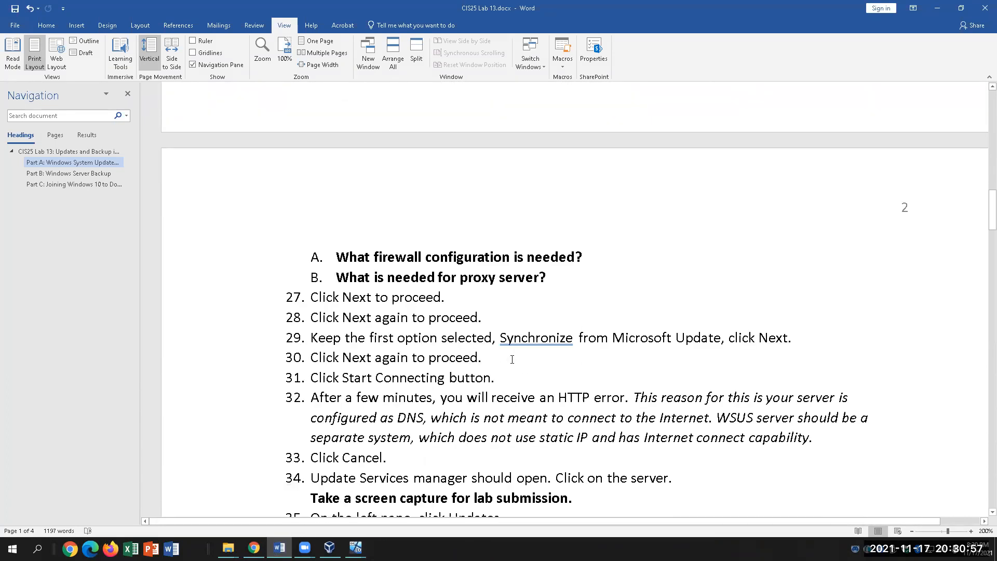
scroll(512, 359, "down", 7)
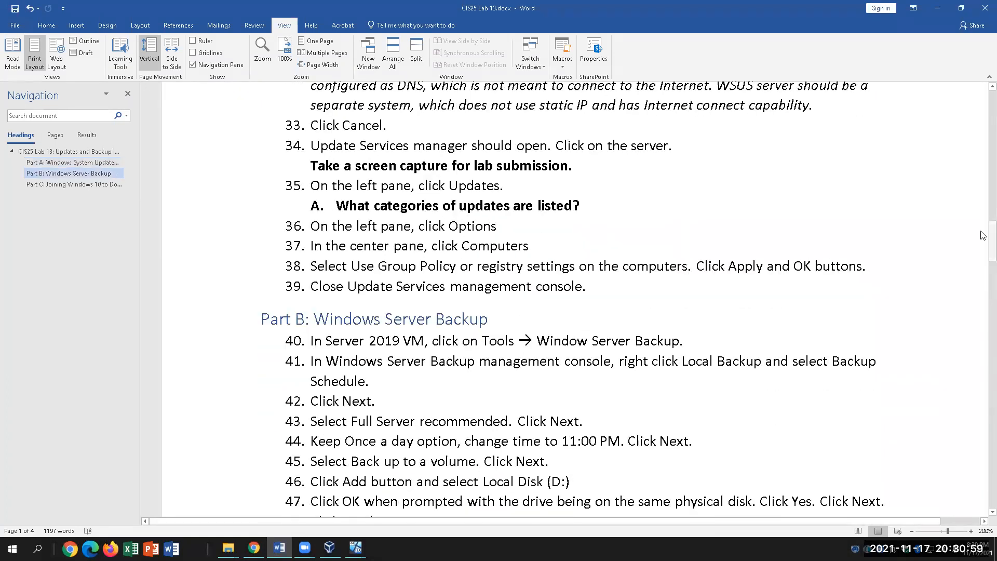
scroll(983, 308, "down", 3)
mouse_move(983, 308)
left_mouse_down()
mouse_move(983, 351)
mouse_move(983, 320)
left_mouse_up()
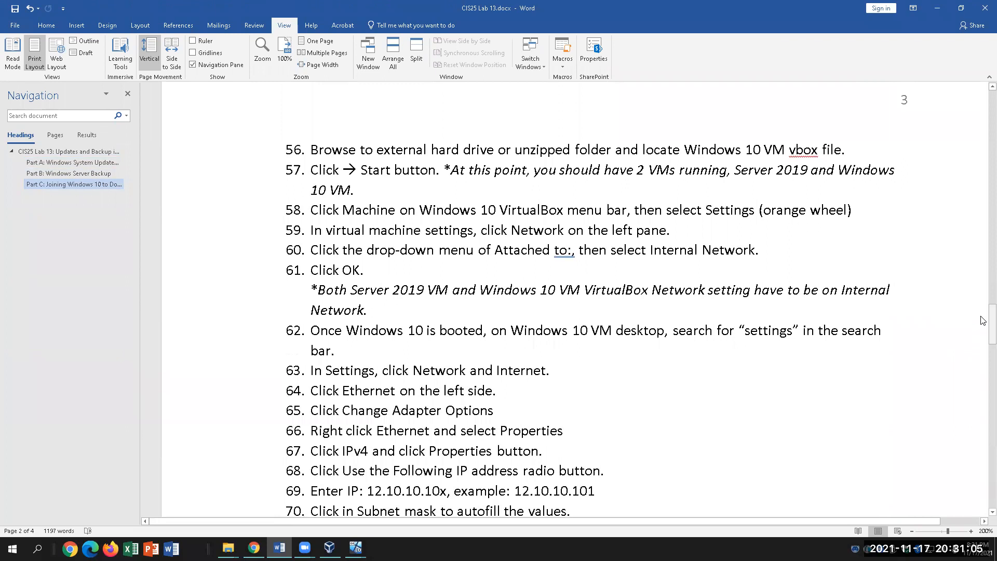
scroll(983, 320, "up", 1)
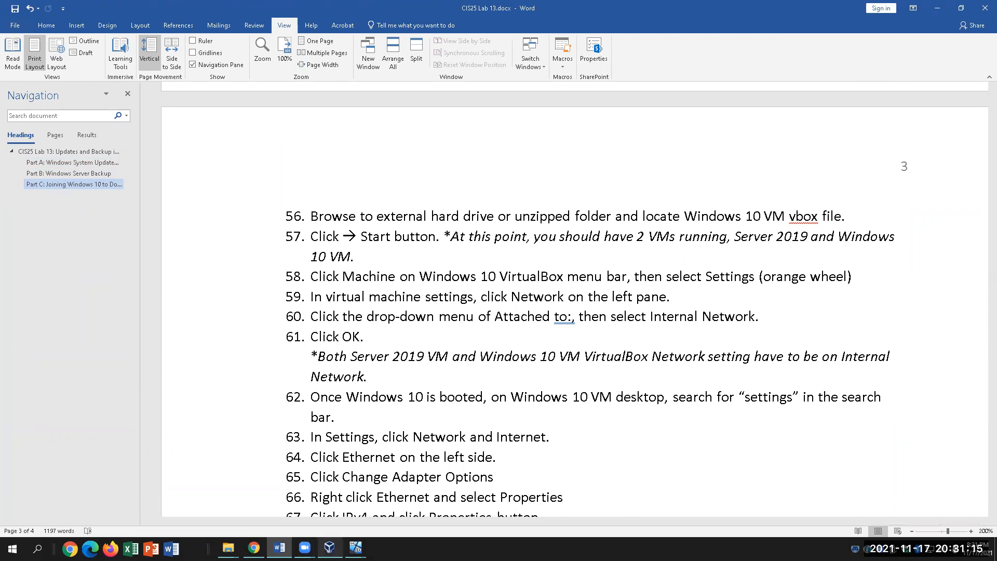
left_click(329, 547)
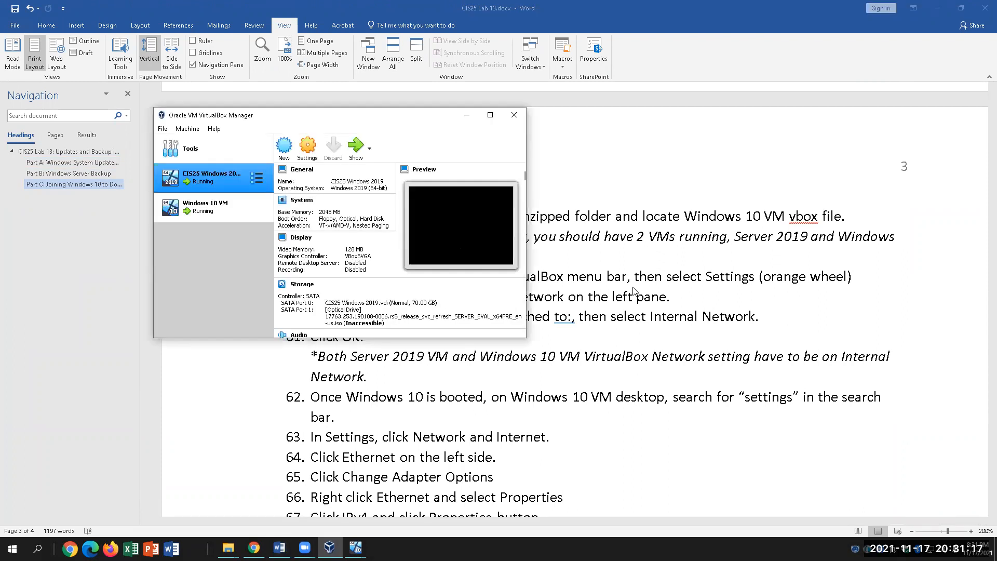
Open the Windows 10 VM's network adapter settings
mouse_move(355, 548)
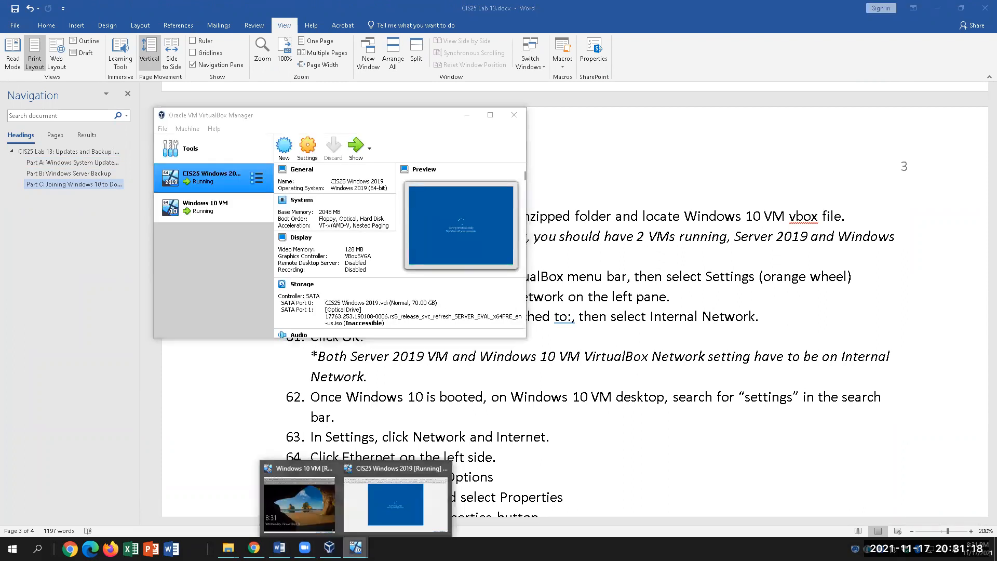
left_click(296, 493)
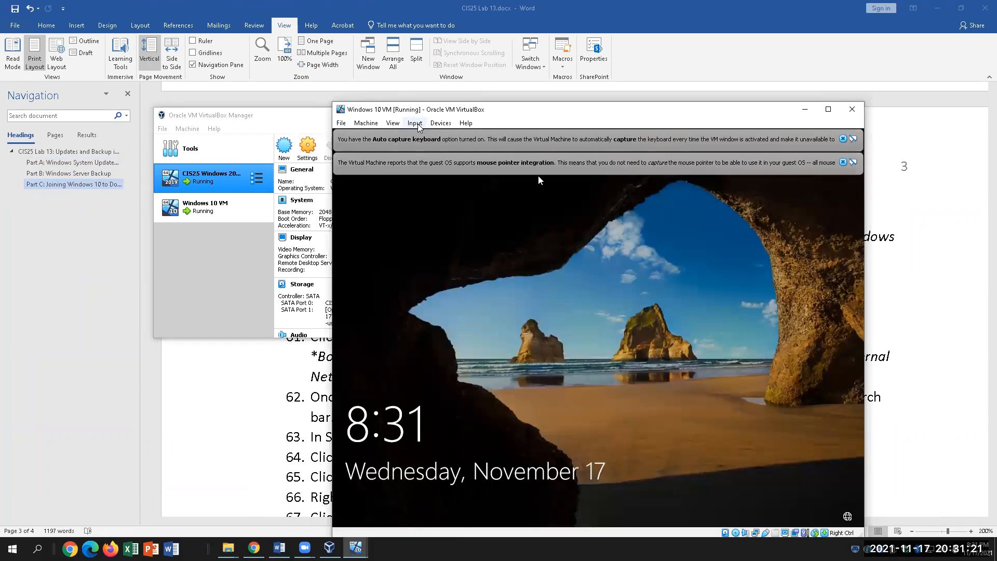
left_click(366, 123)
left_click(377, 135)
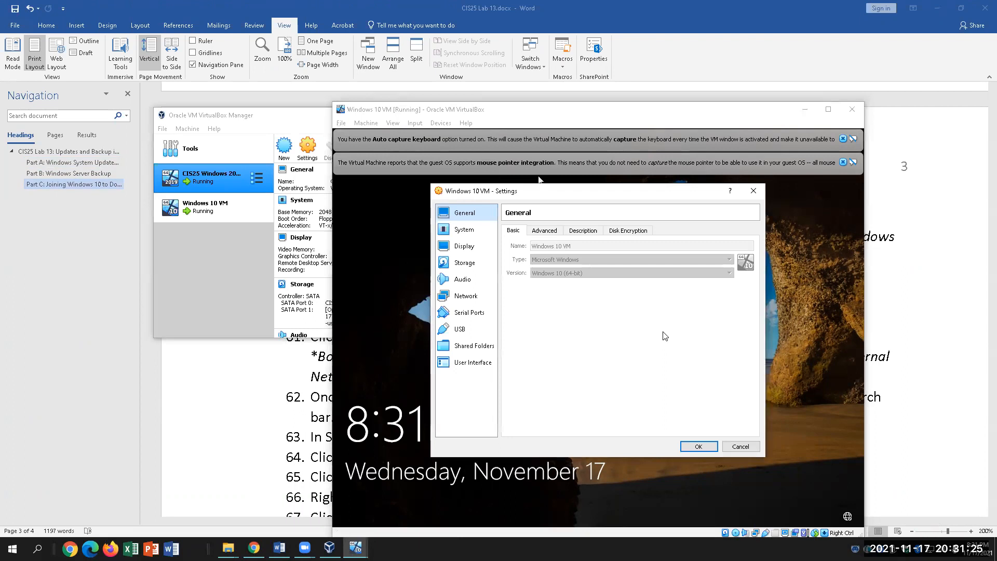
left_click(466, 296)
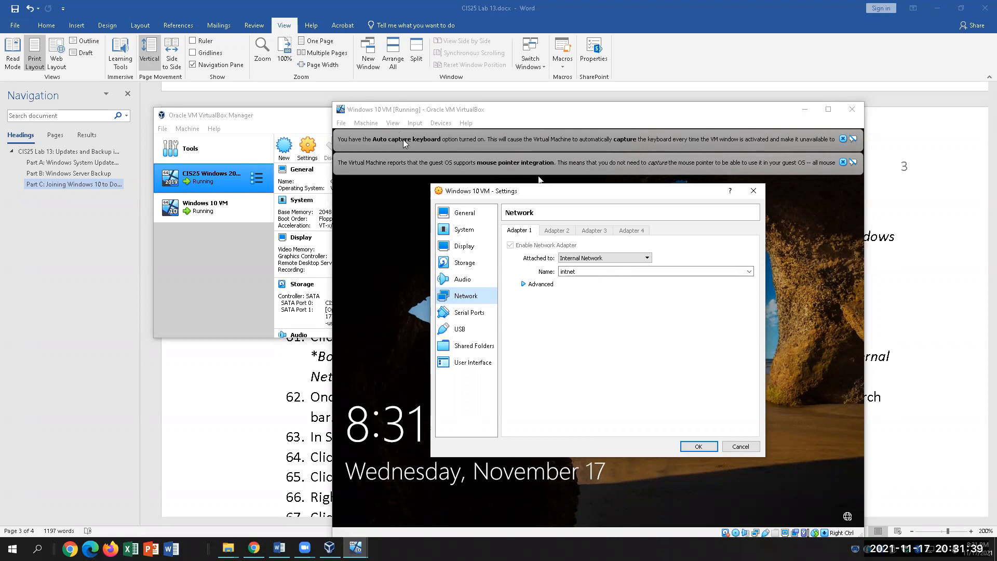
Check lab steps 60–61, then save the adapter on Internal Network intnet
left_click(258, 418)
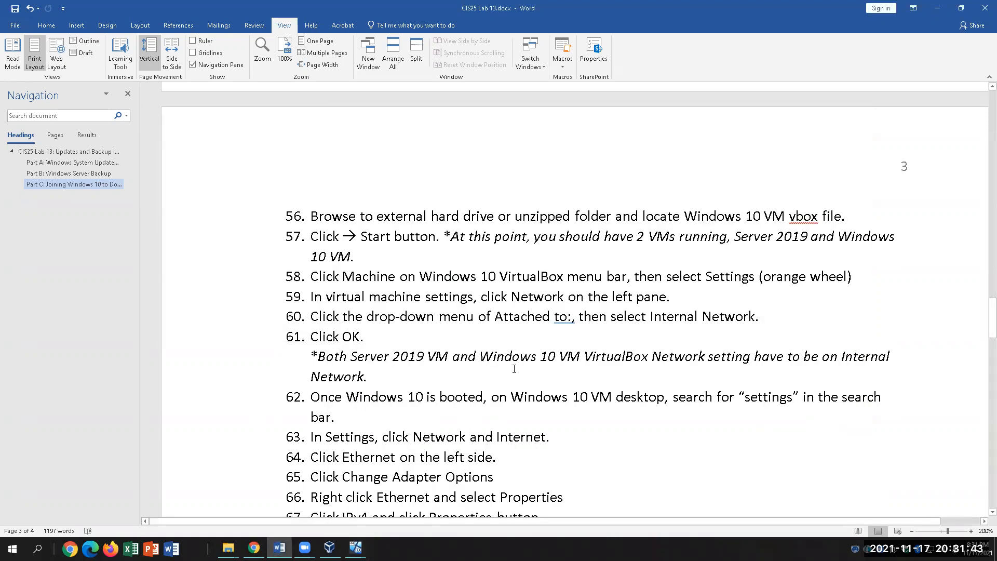
left_click_drag(379, 377, 311, 317)
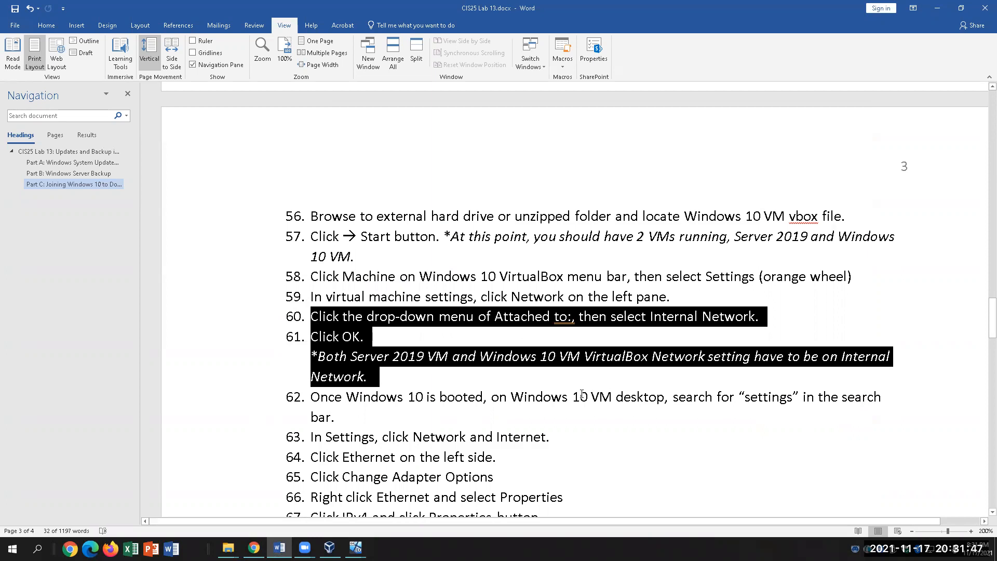
left_click(355, 547)
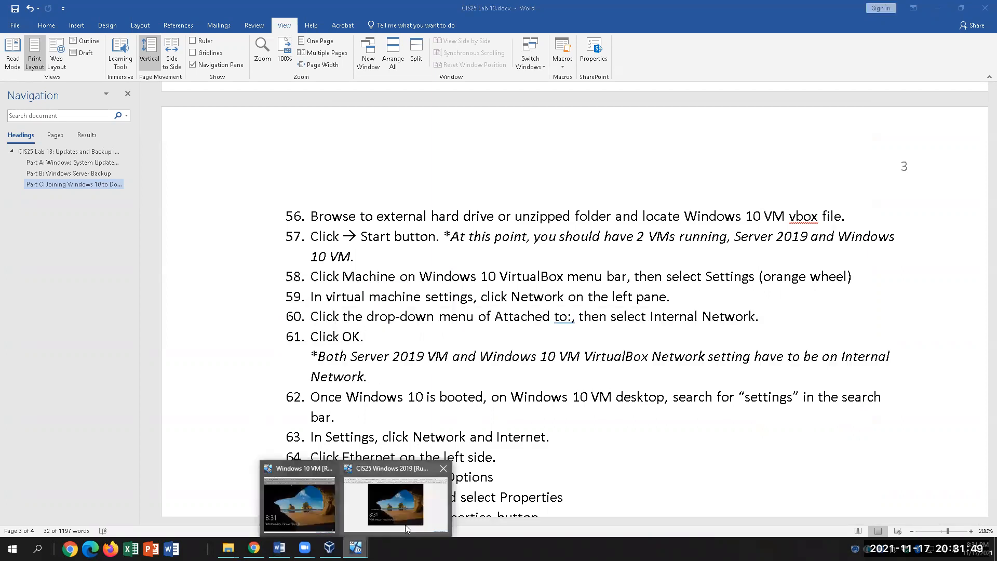
left_click(303, 499)
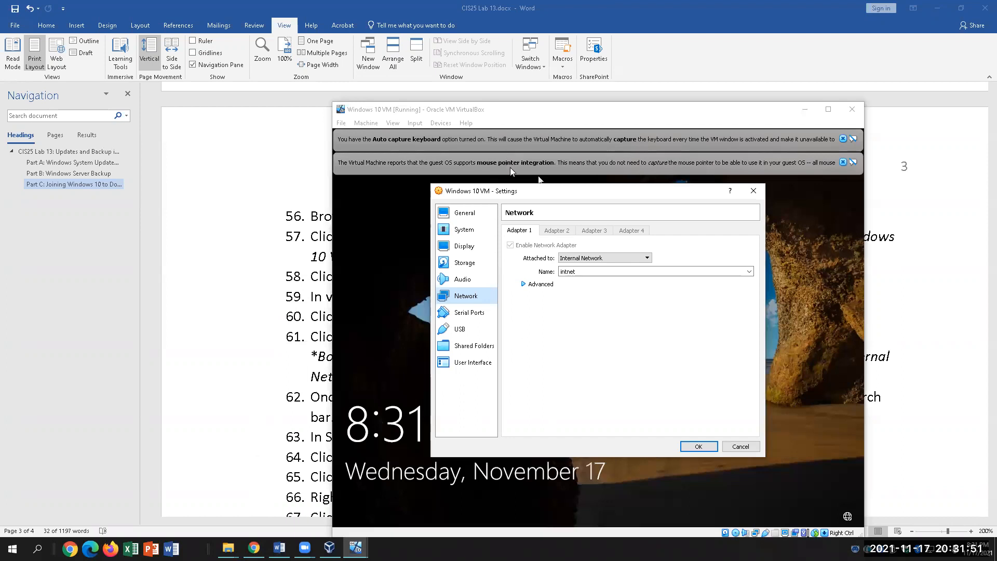
left_click(698, 446)
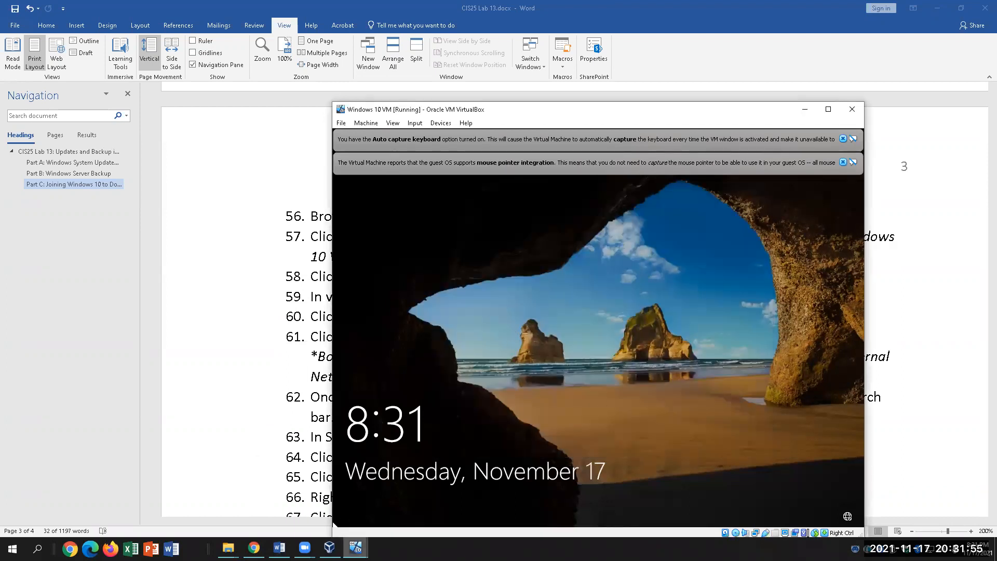
Return to the lab instructions and scroll down to the next steps
mouse_move(356, 547)
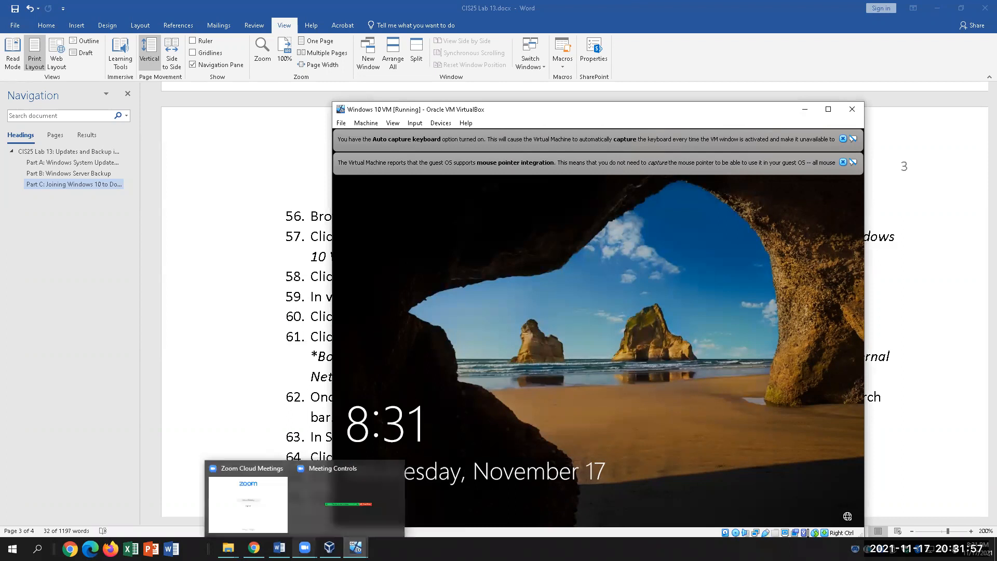
left_click(279, 547)
left_click(507, 427)
scroll(502, 410, "down", 3)
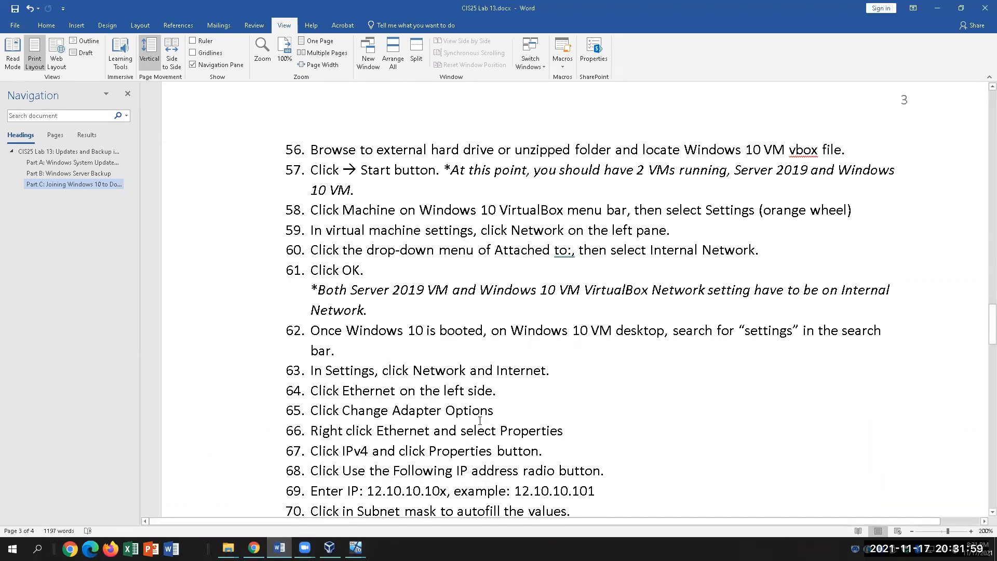
Select lab steps 63–69 covering the Windows 10 static IP setup
left_click(551, 272)
left_click_drag(321, 271, 605, 399)
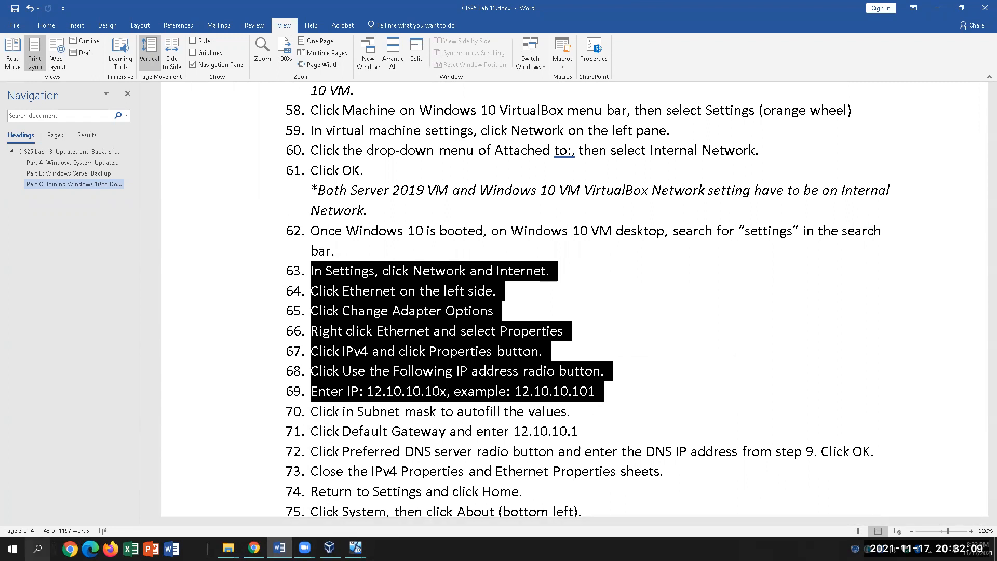
left_click(38, 548)
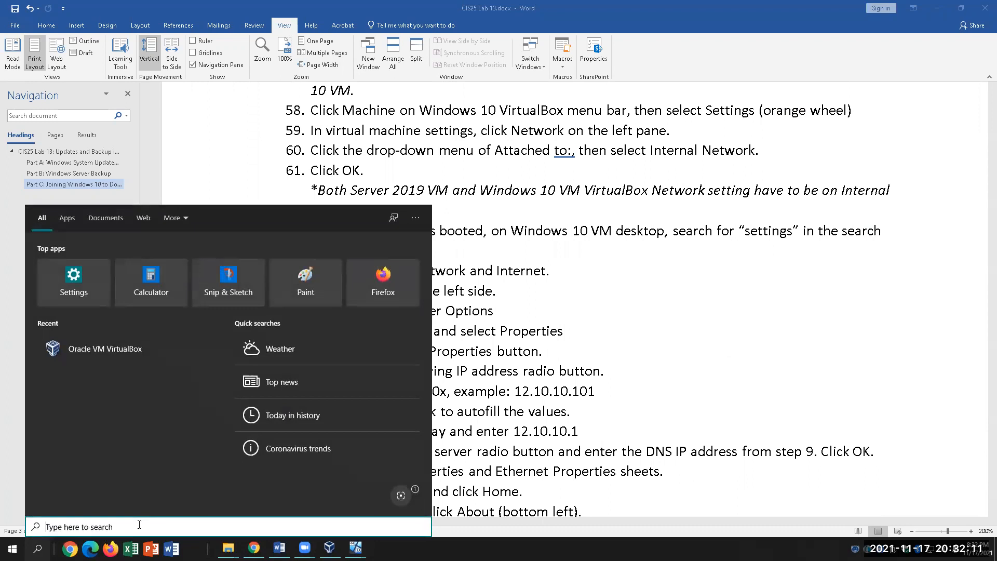
Launch Settings and view the Ethernet connection's properties (Network 2, DHCP)
type("settings")
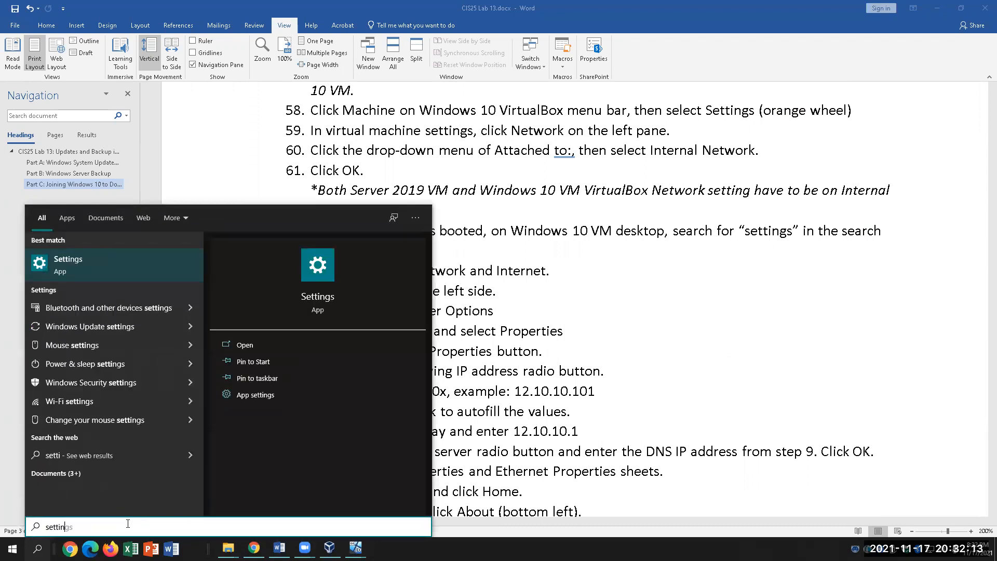
key("Return")
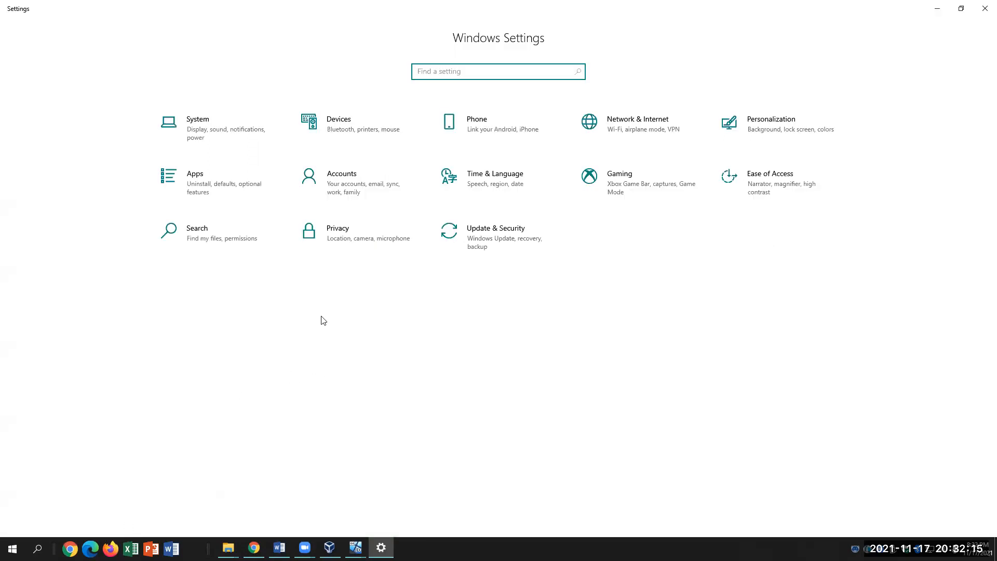
left_click(651, 130)
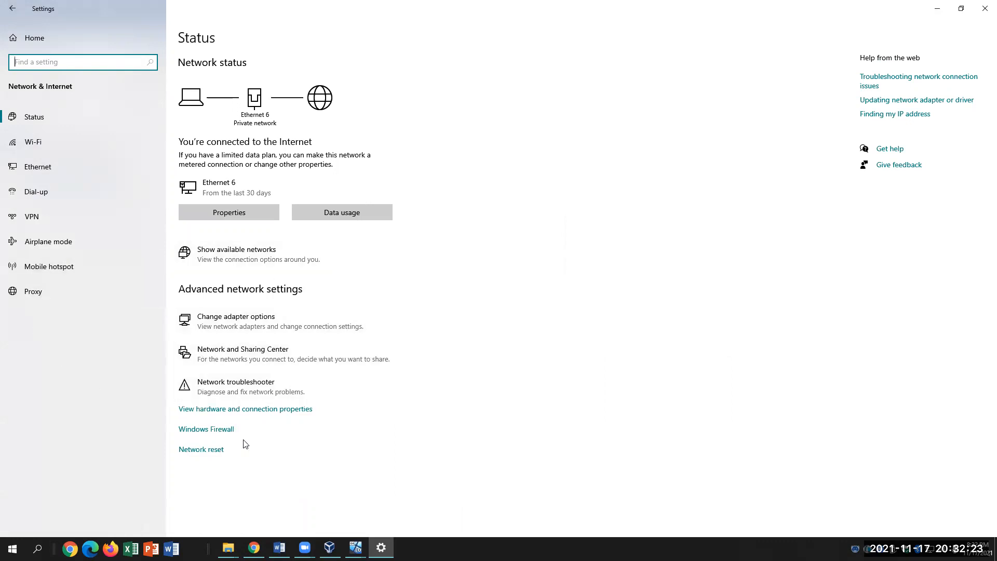
left_click(238, 217)
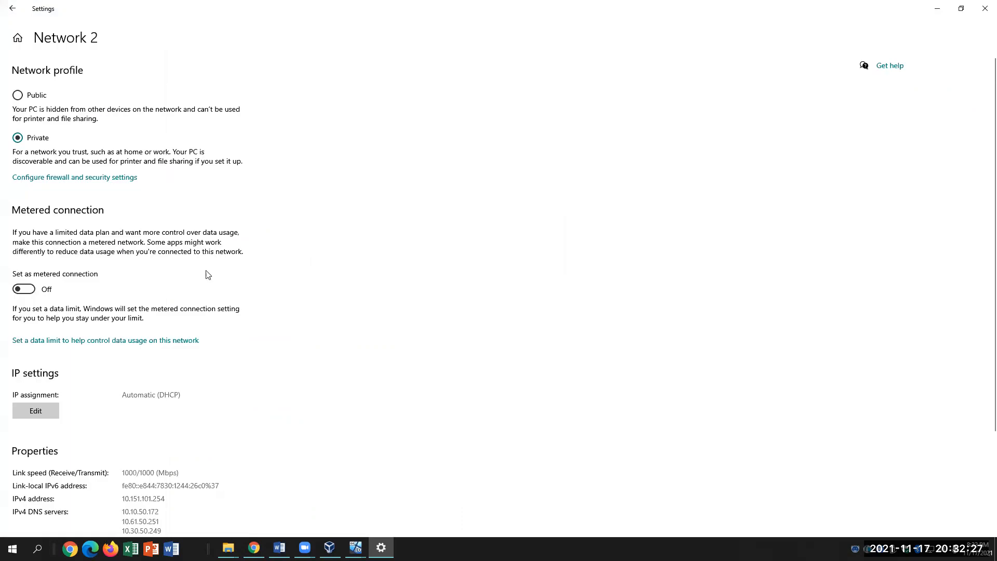
left_click(12, 9)
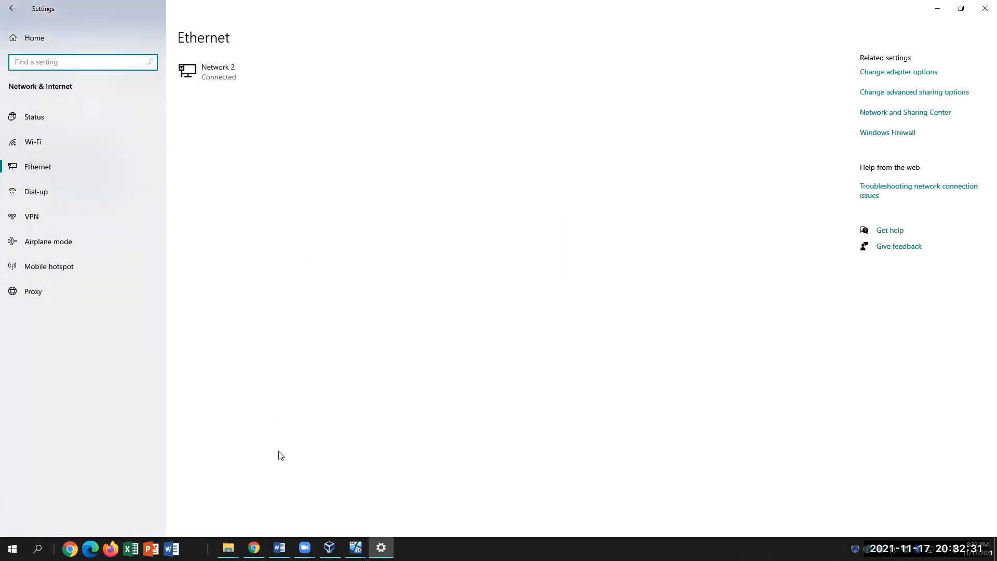
Check the Ethernet wording in lab step 64, then return to Settings home
left_click(279, 547)
left_click(551, 322)
left_click_drag(367, 293, 505, 293)
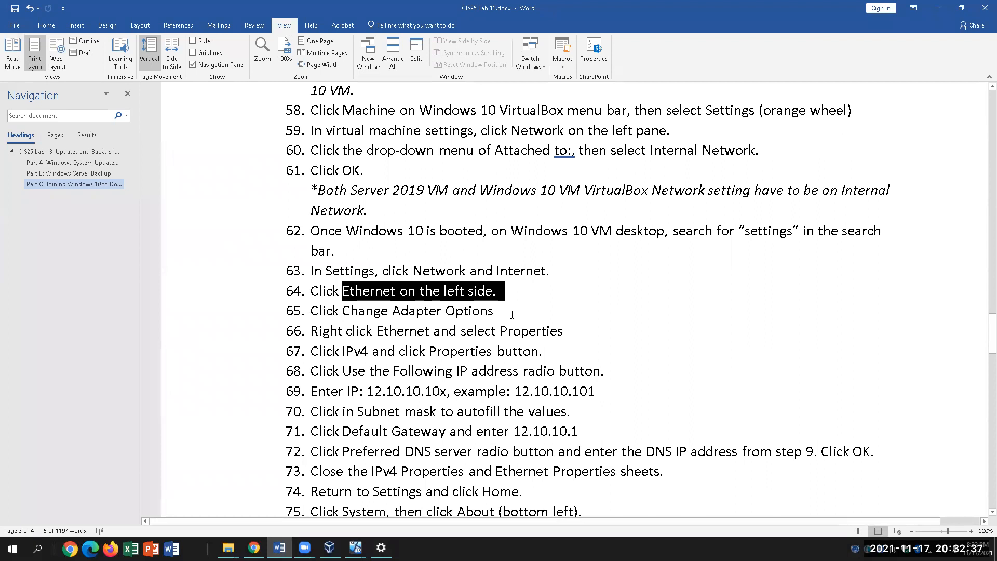
left_click(512, 314)
left_click(381, 547)
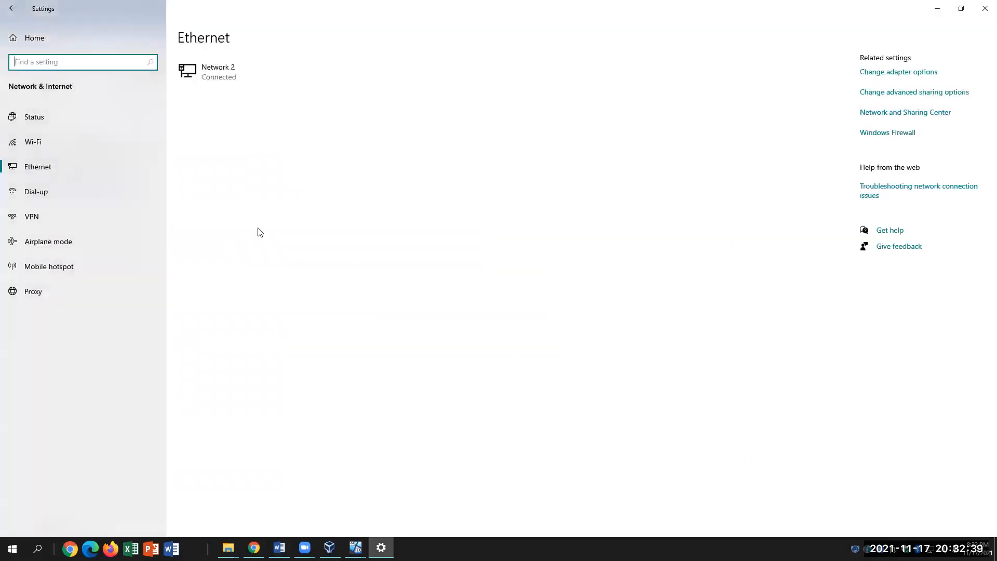
left_click(29, 38)
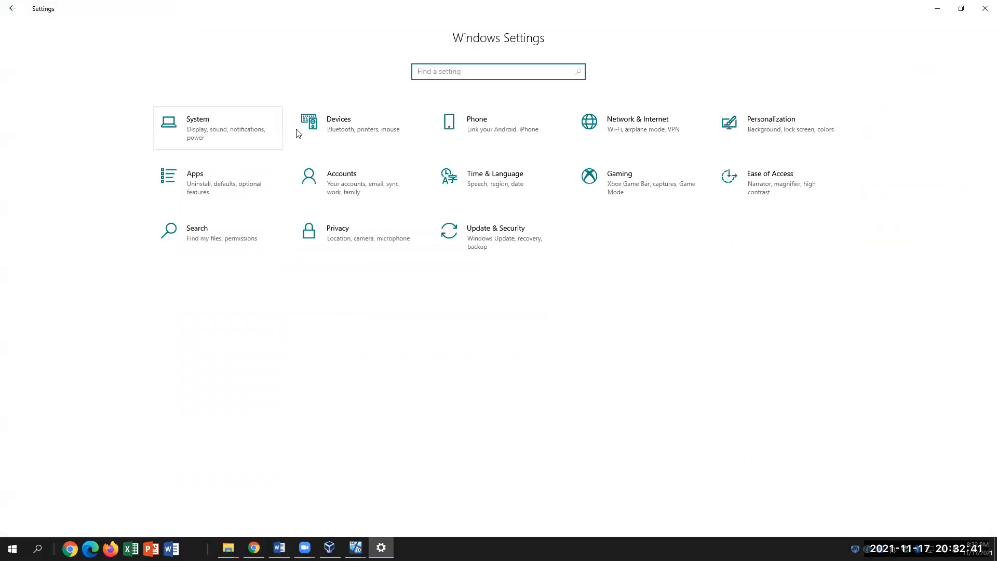
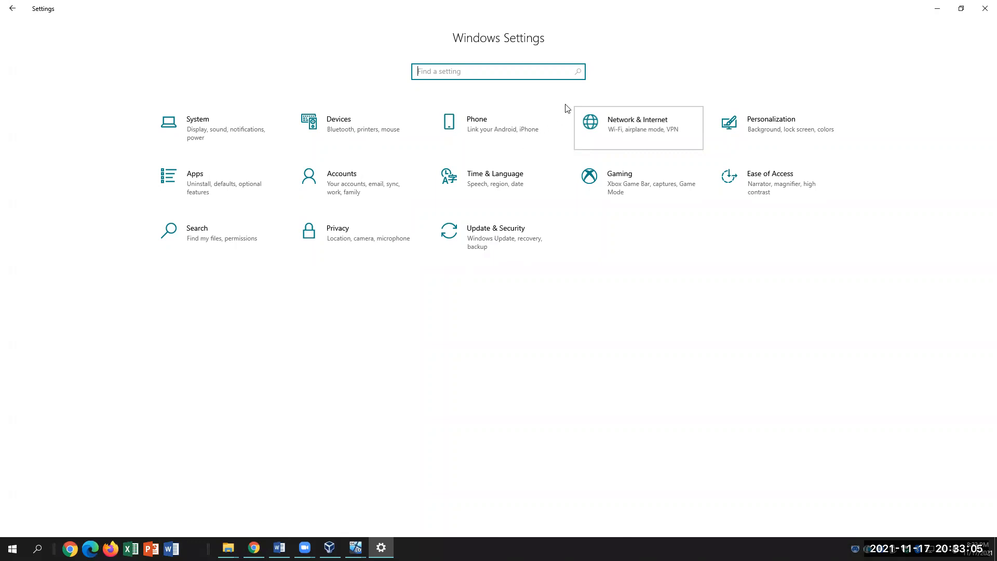
Open Network Connections from Network & Internet and bring up the Ethernet 6 context menu
left_click(652, 135)
left_click(237, 315)
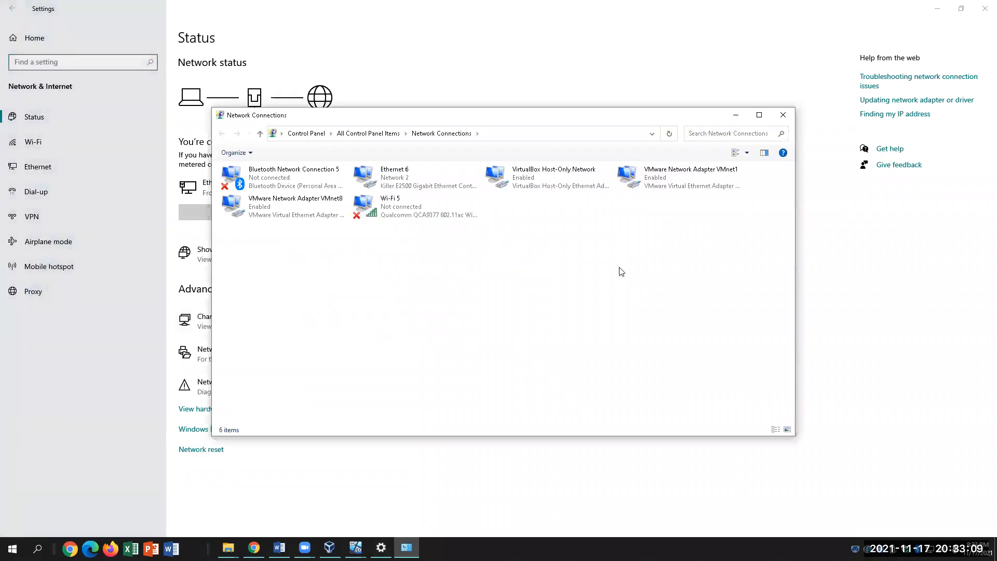
right_click(393, 180)
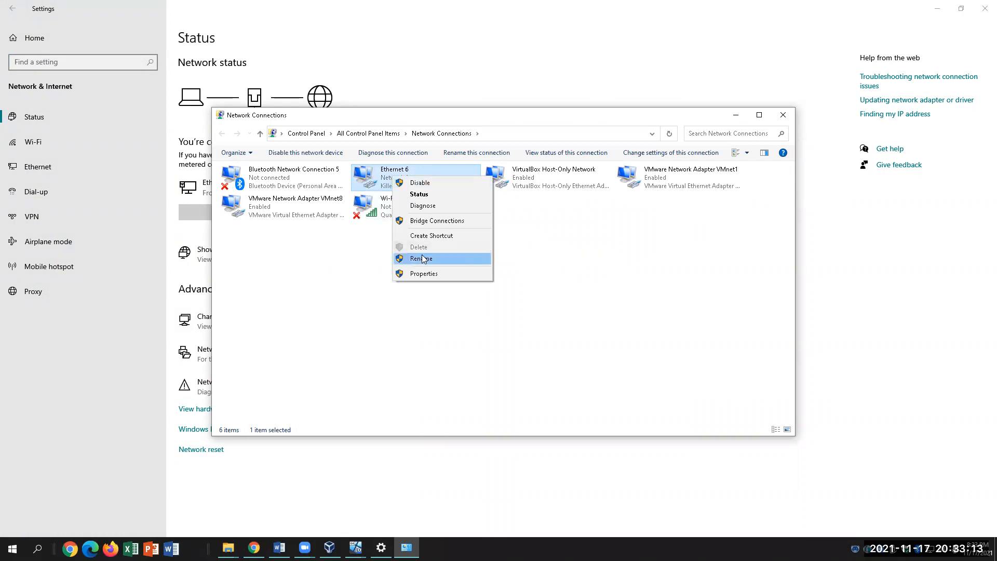
Give Ethernet 6 static IPv4 12.10.10.160, mask 255.0.0.0, gateway 12.10.10.1, DNS 12.10.10.50
left_click(428, 274)
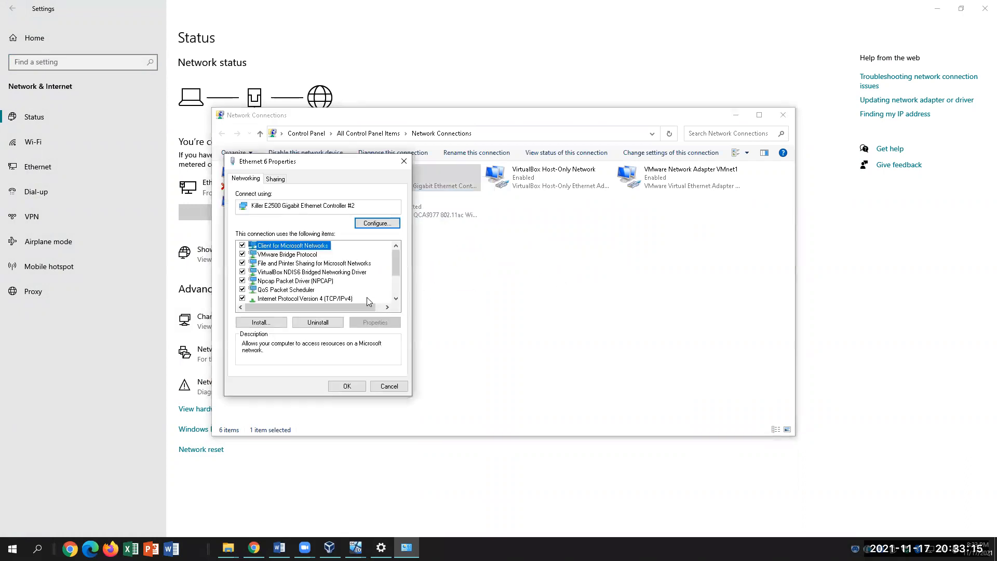
left_click(350, 299)
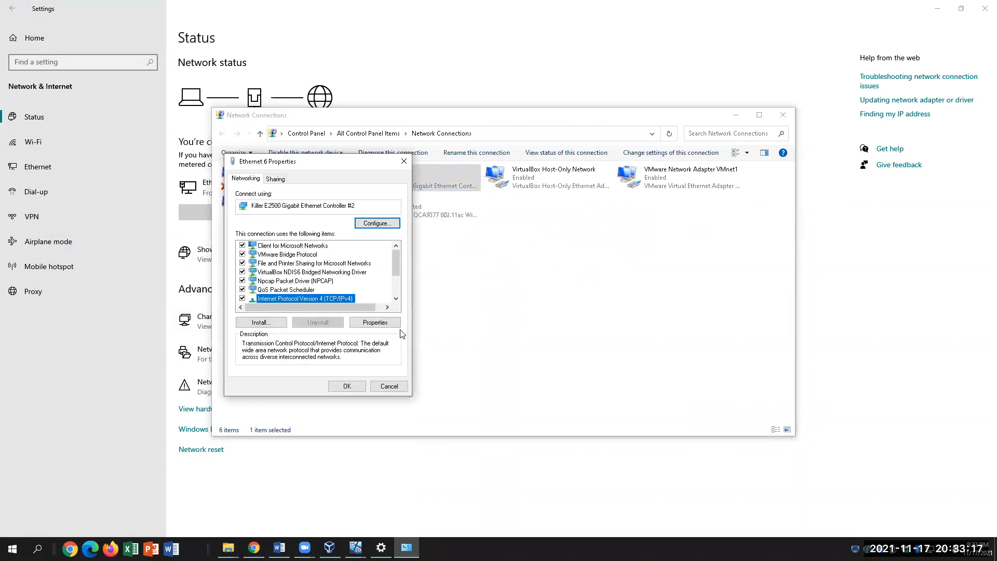
left_click(387, 326)
left_click(261, 275)
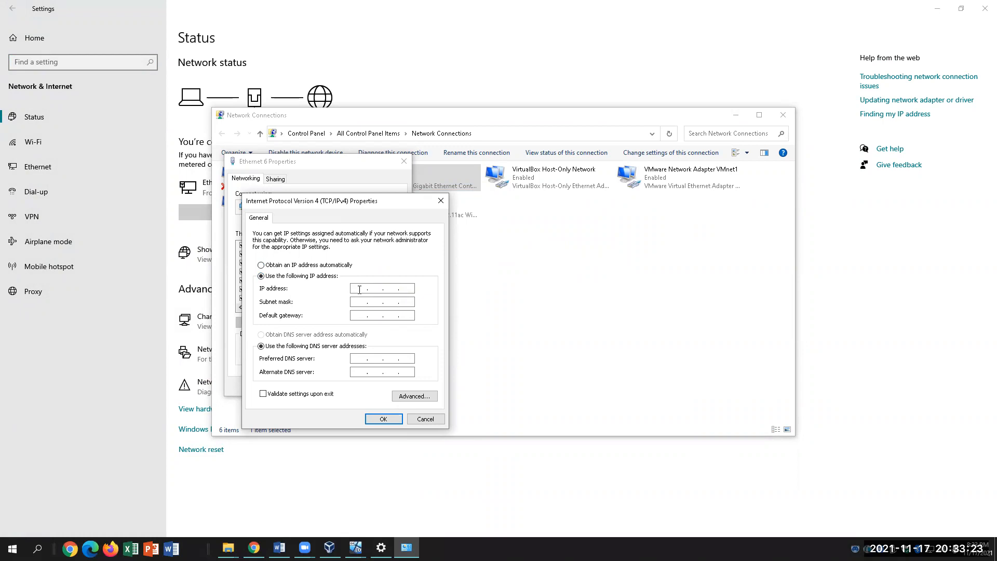
type("12 . 10 . 10 . 160")
left_click_drag(353, 288, 392, 290)
left_click(357, 304)
type("12 . 10 . 10 . 50")
Switch to the Word lab document and review steps 67–69
left_click(383, 505)
left_click(279, 547)
left_click(607, 393)
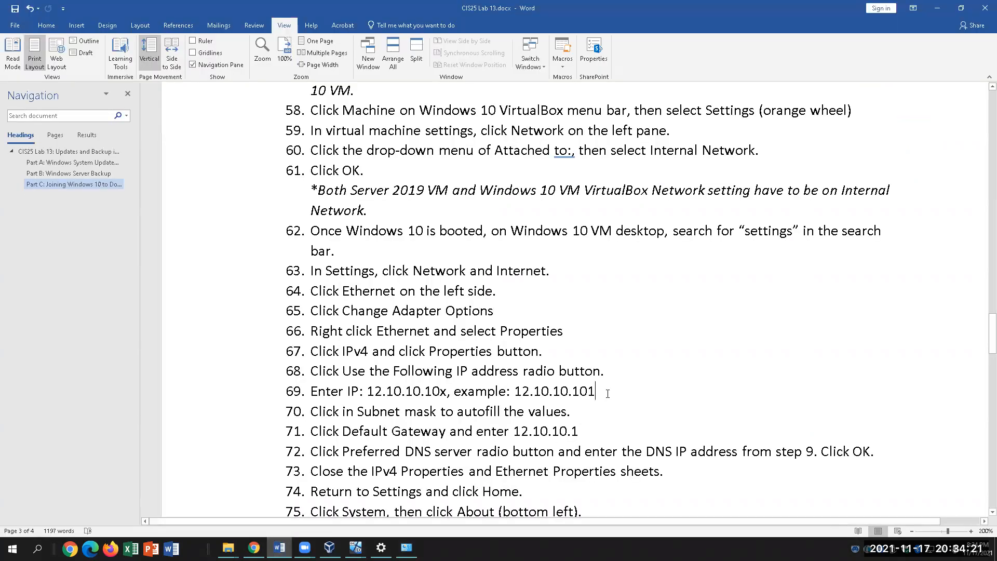
left_click_drag(312, 351, 600, 429)
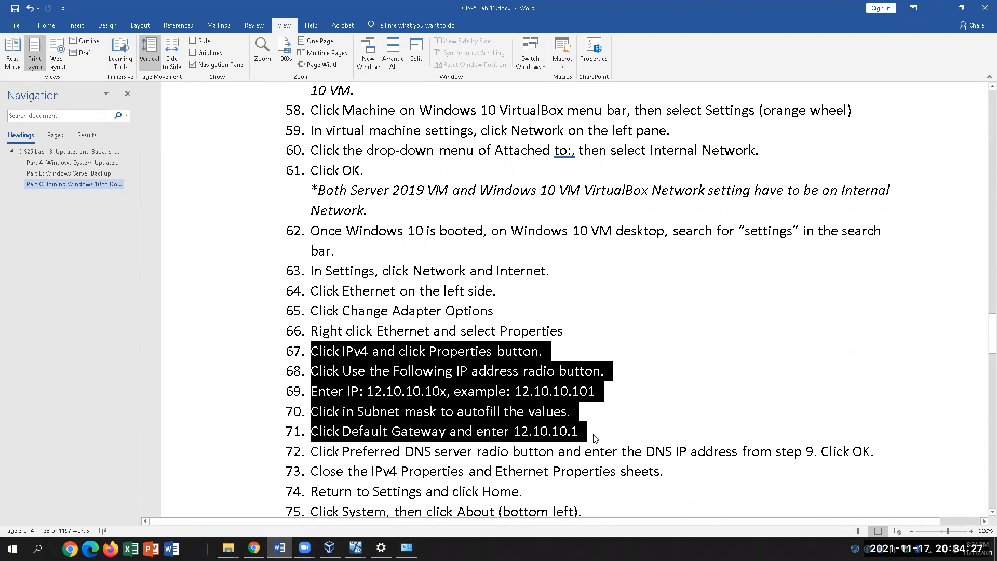
left_click(596, 436)
In step 72, replace 'from step 9' with 'from DNS Windows 2019', then review step 73
scroll(625, 474, "down", 1)
left_click_drag(312, 419, 882, 419)
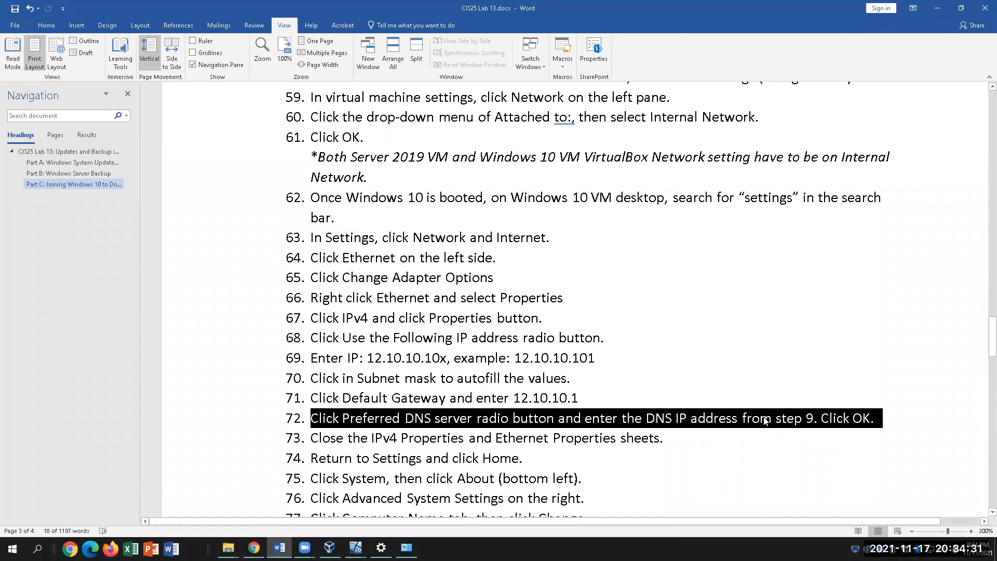
left_click(815, 421)
key("BackSpace")
key("BackSpace")
key("BackSpace")
key("BackSpace")
key("BackSpace")
key("BackSpace")
key("BackSpace")
key("BackSpace")
key("BackSpace")
key("BackSpace")
key("BackSpace")
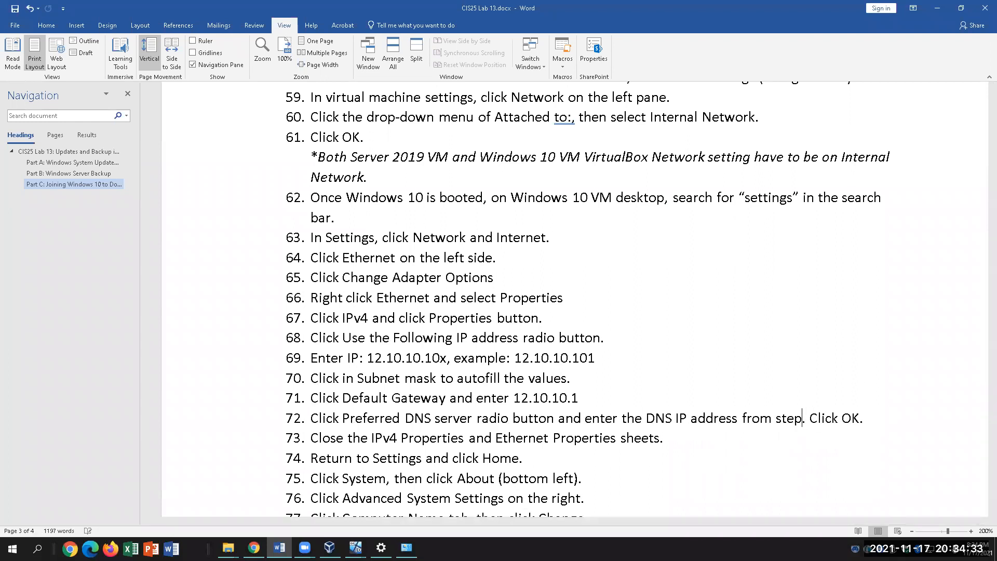
type("from DNS")
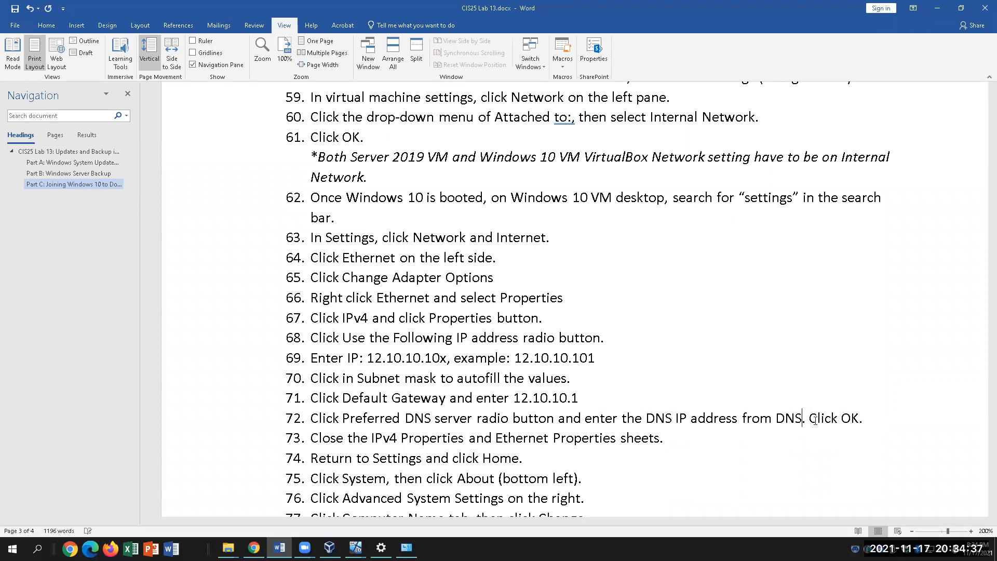
type(" Windows 201")
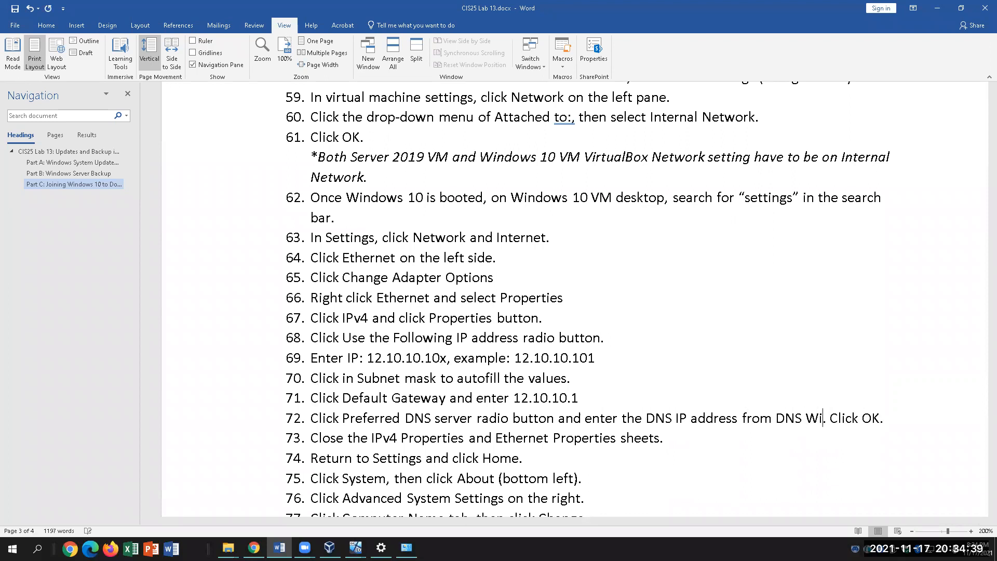
type("9")
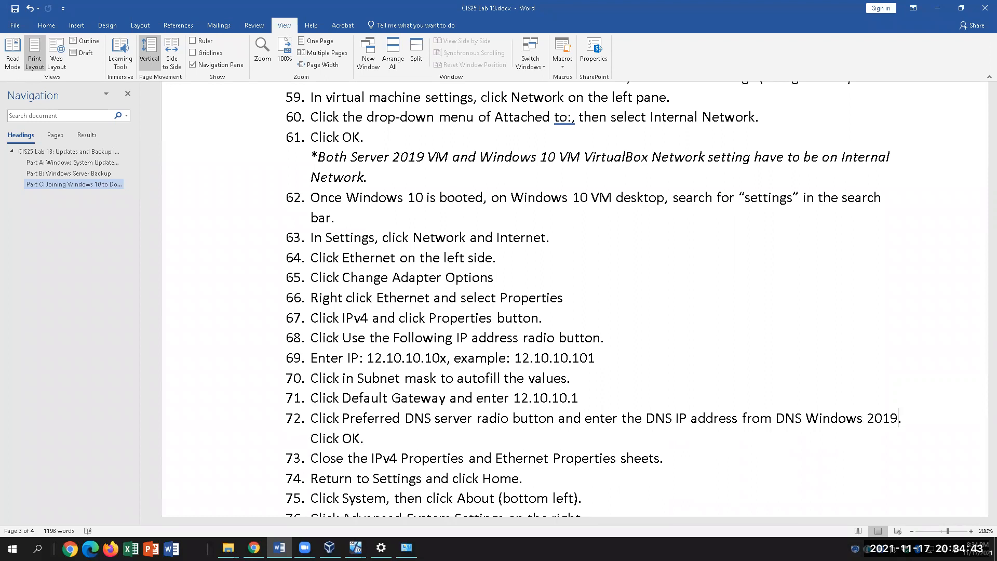
left_click(832, 418)
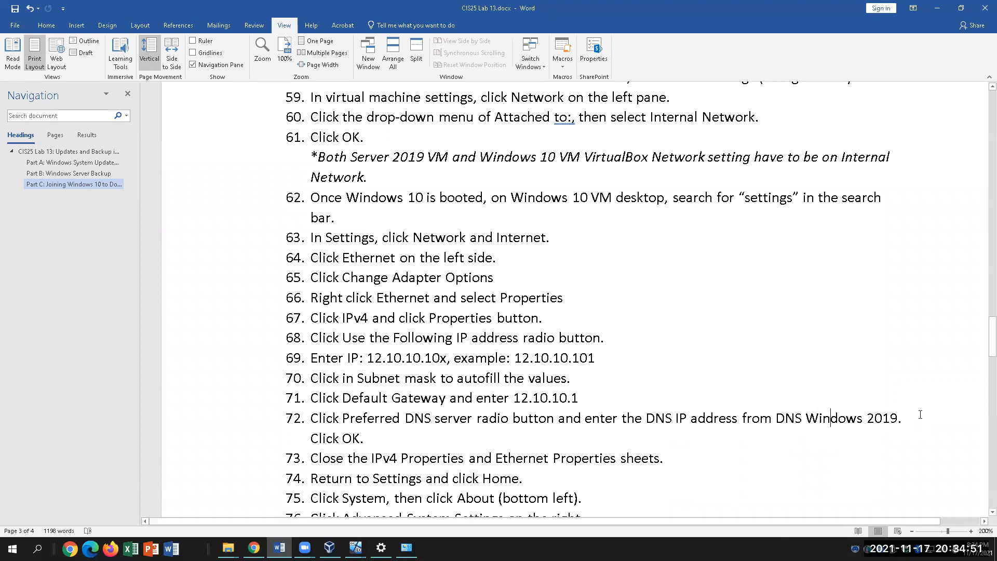
scroll(714, 434, "down", 3)
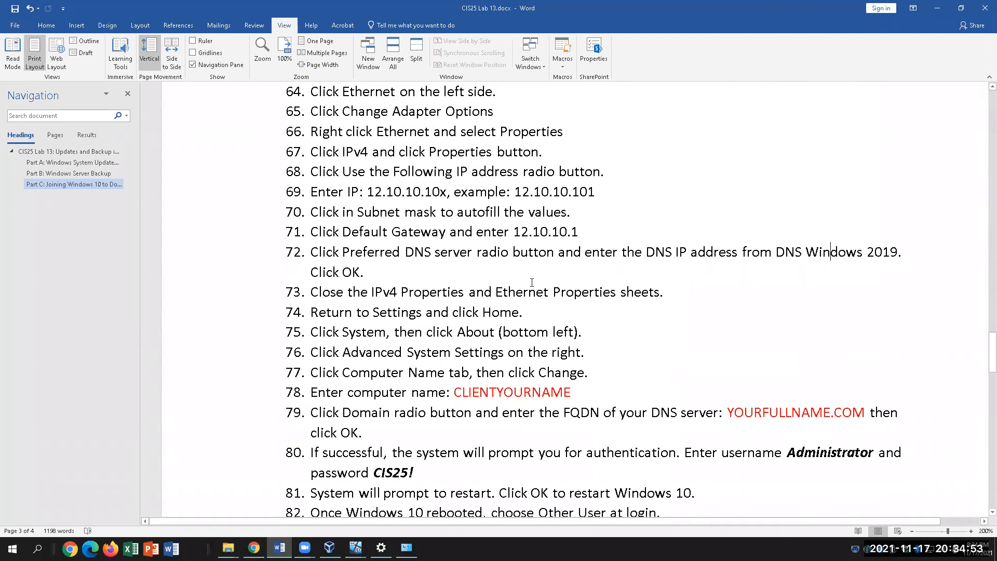
left_click_drag(310, 291, 653, 291)
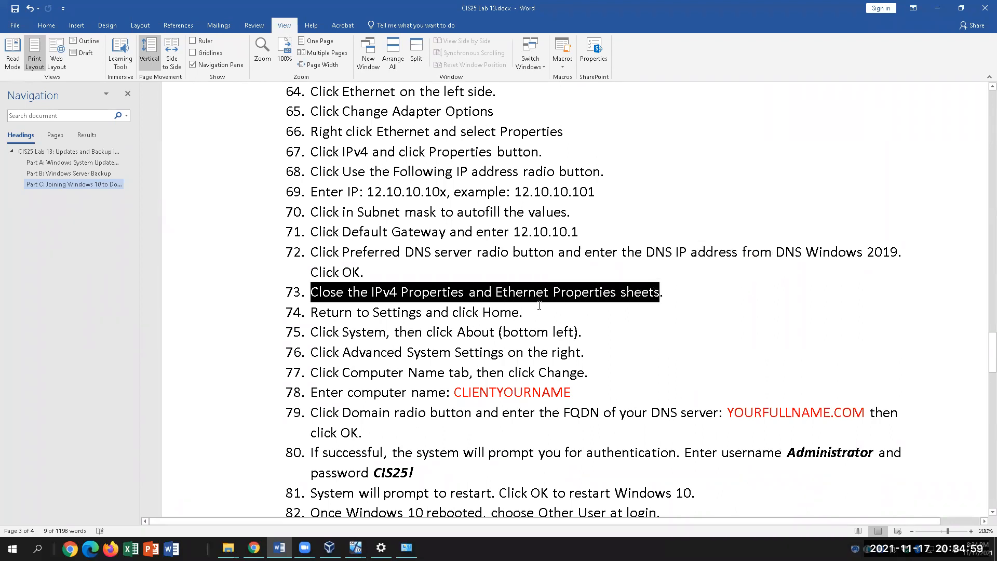
left_click(392, 311)
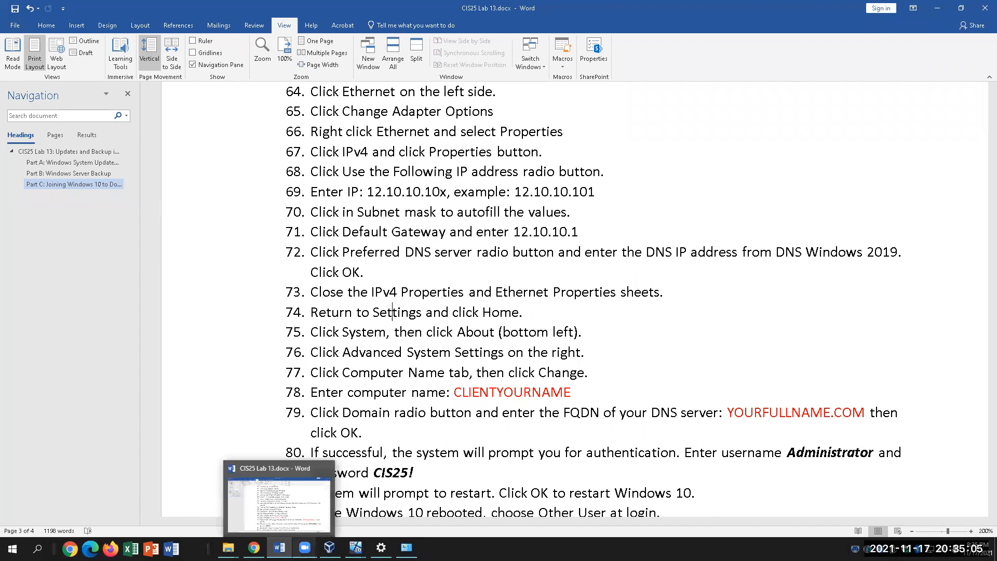
Open the Computer Name/Domain Changes dialog via System > About > Advanced system settings, then check CLIENTYOURNAME in the lab
mouse_move(381, 547)
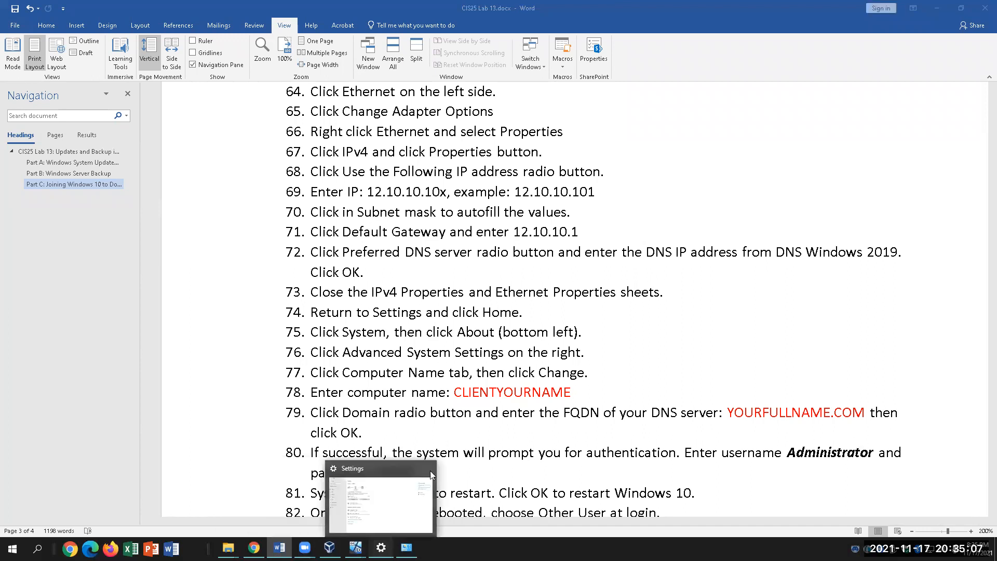
left_click(430, 470)
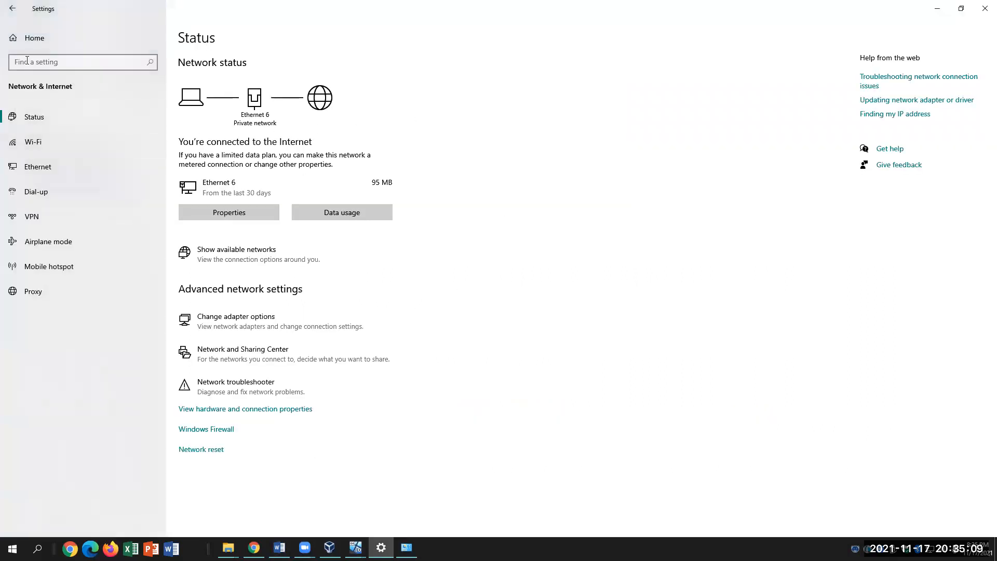
left_click(28, 37)
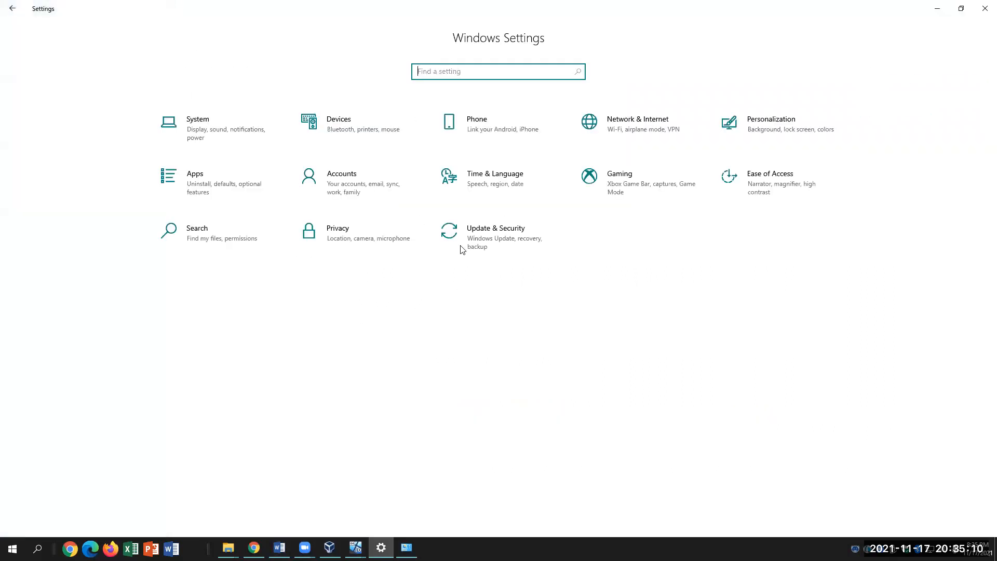
left_click(198, 124)
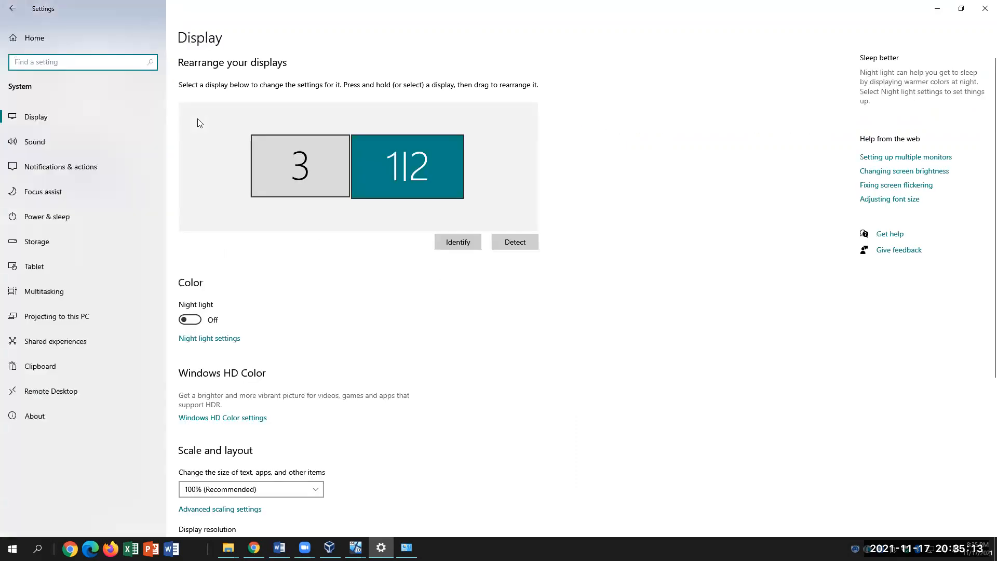
left_click(39, 416)
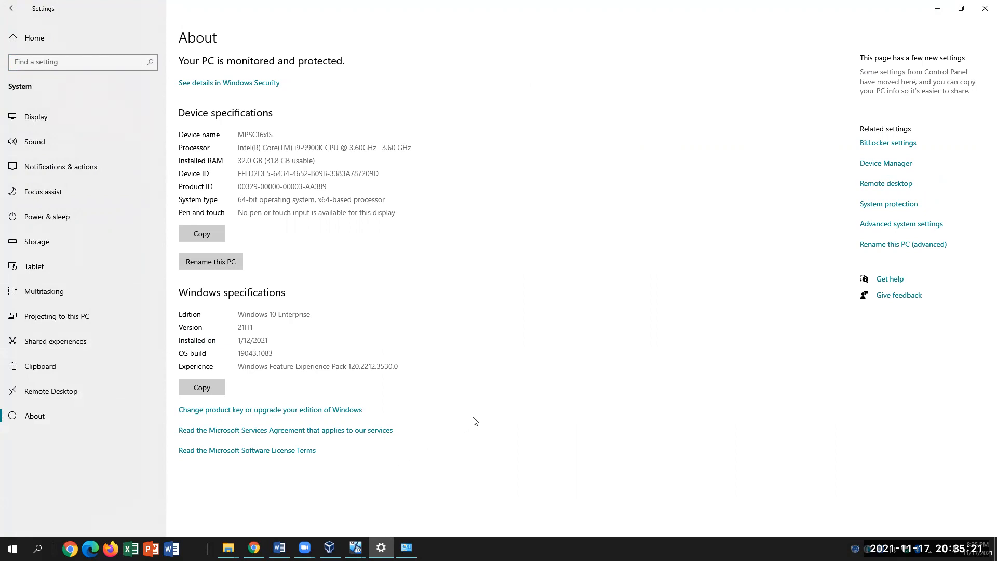
left_click(887, 226)
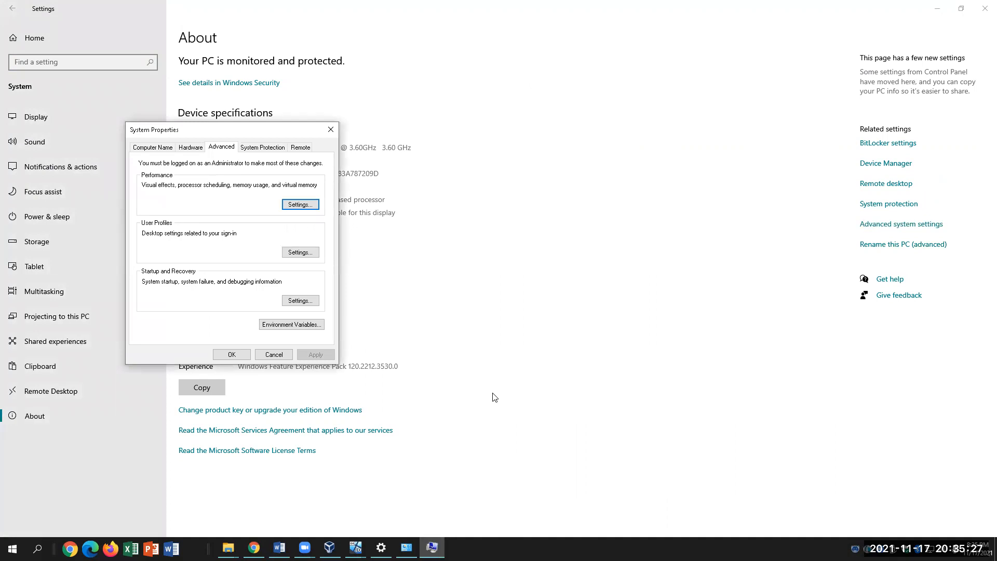
left_click(155, 148)
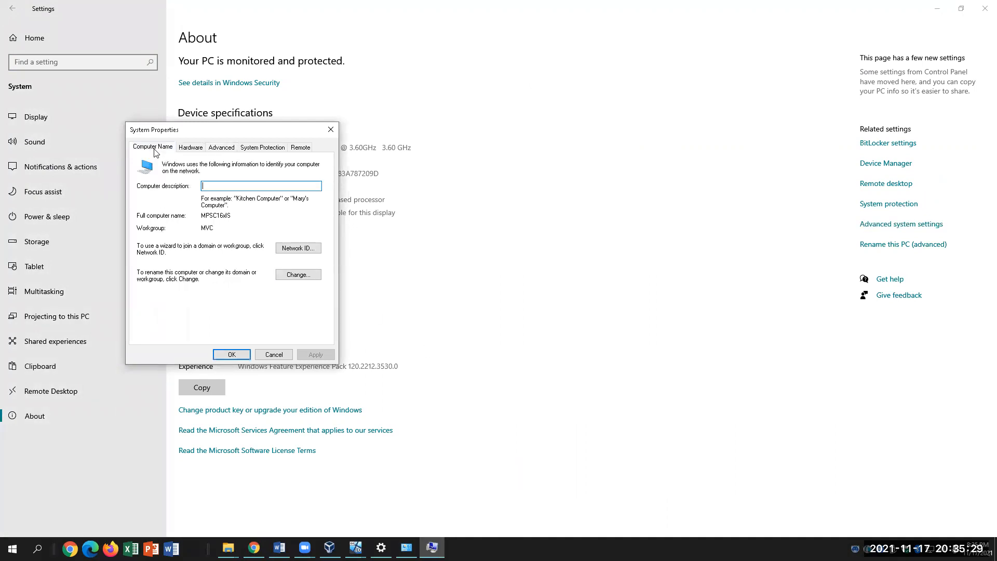
left_click(296, 275)
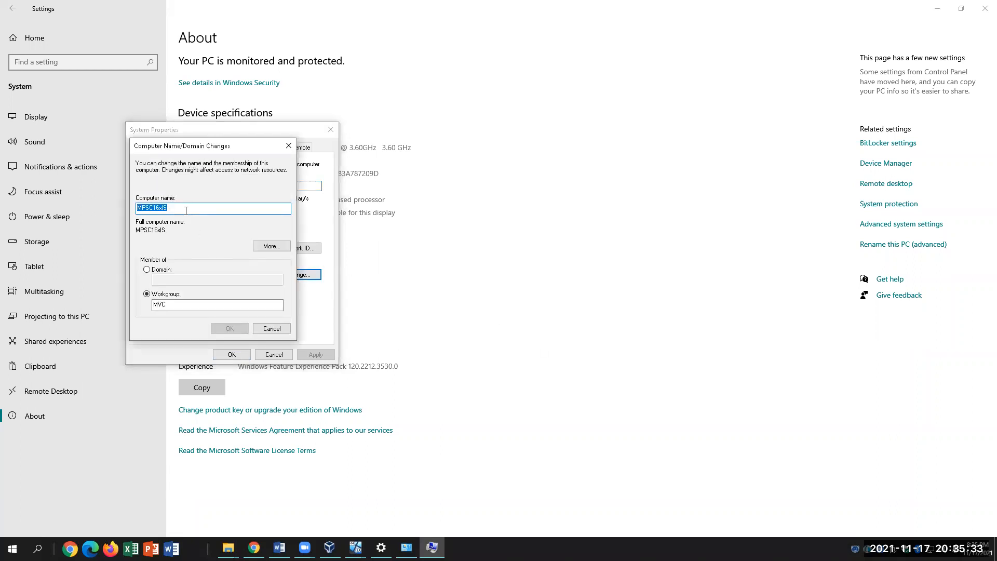
left_click(280, 548)
left_click_drag(571, 393, 453, 393)
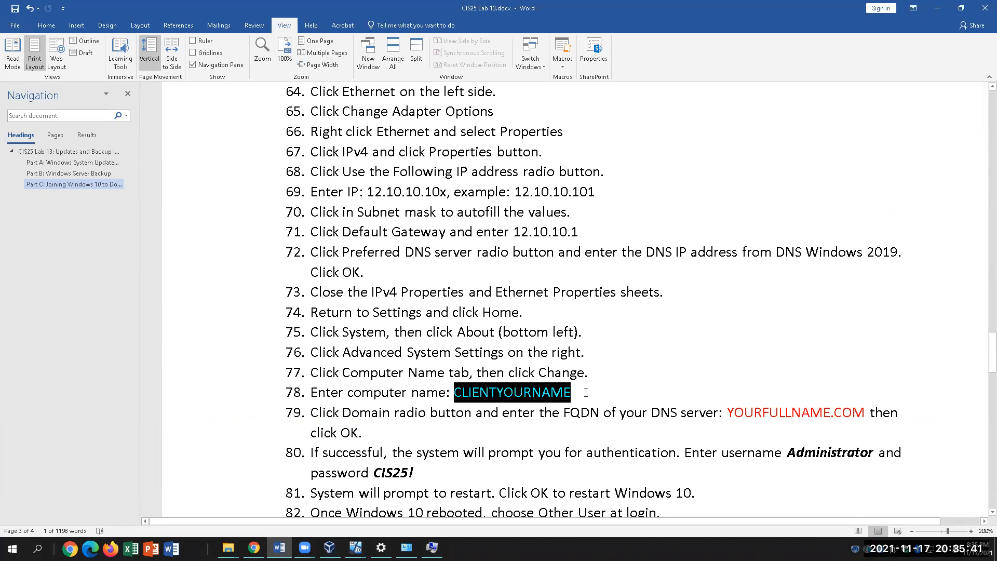
Bring the Computer Name/Domain Changes dialog forward and switch membership from Workgroup to Domain
left_click(635, 387)
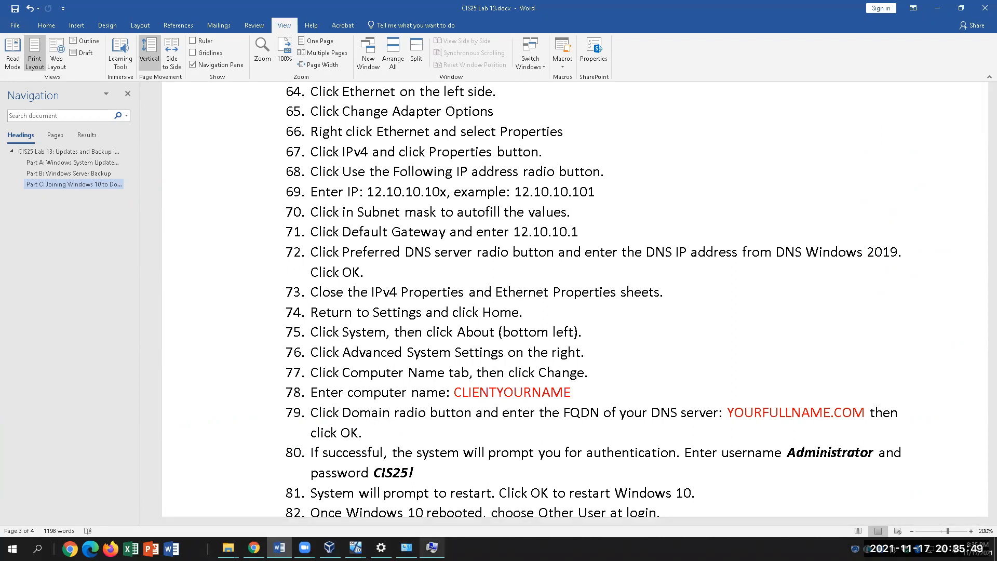
left_click(432, 547)
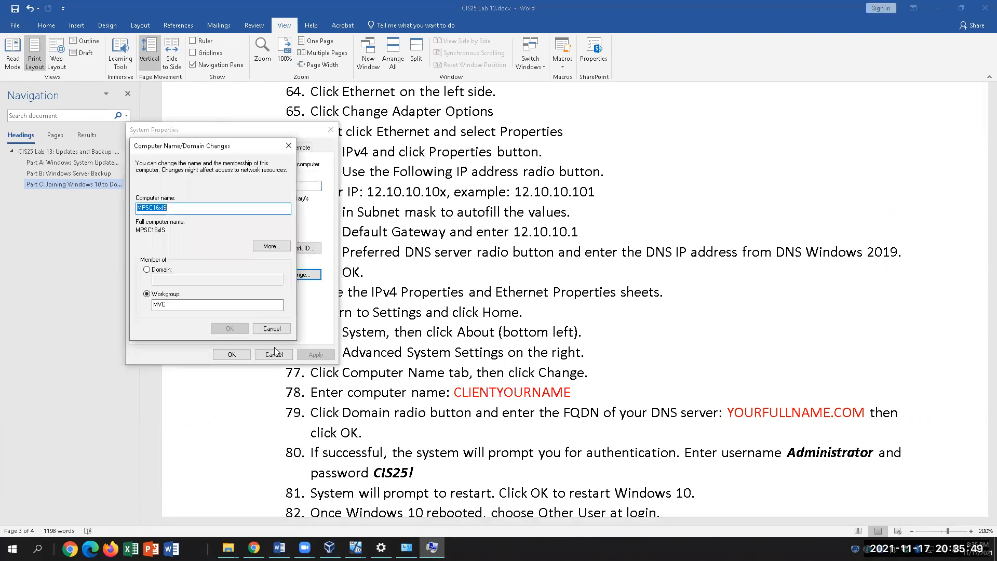
left_click(146, 271)
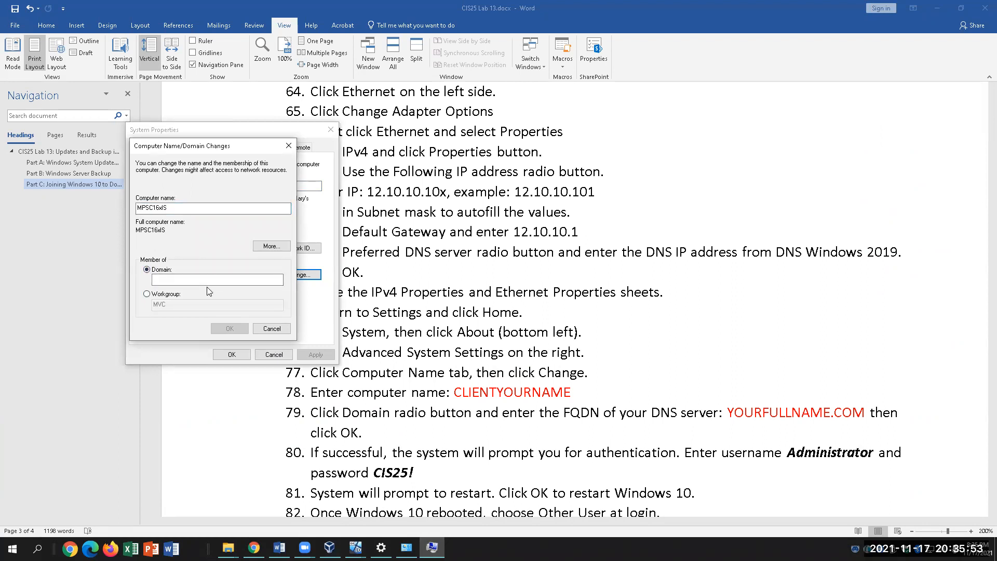
Enter the server's domain name in the Domain box, then return to the lab document
type("kasey.")
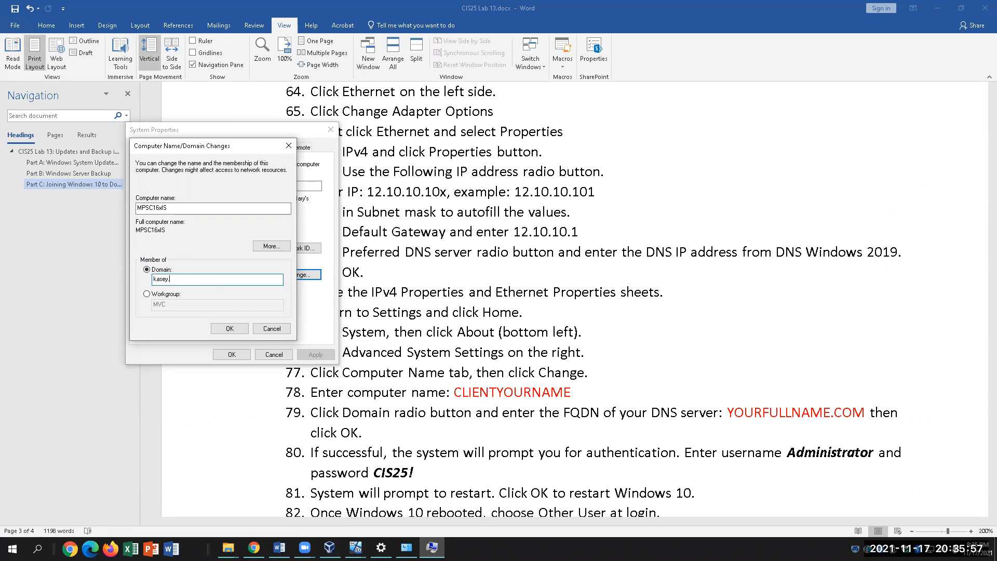
type("nguyen@com")
left_click(791, 457)
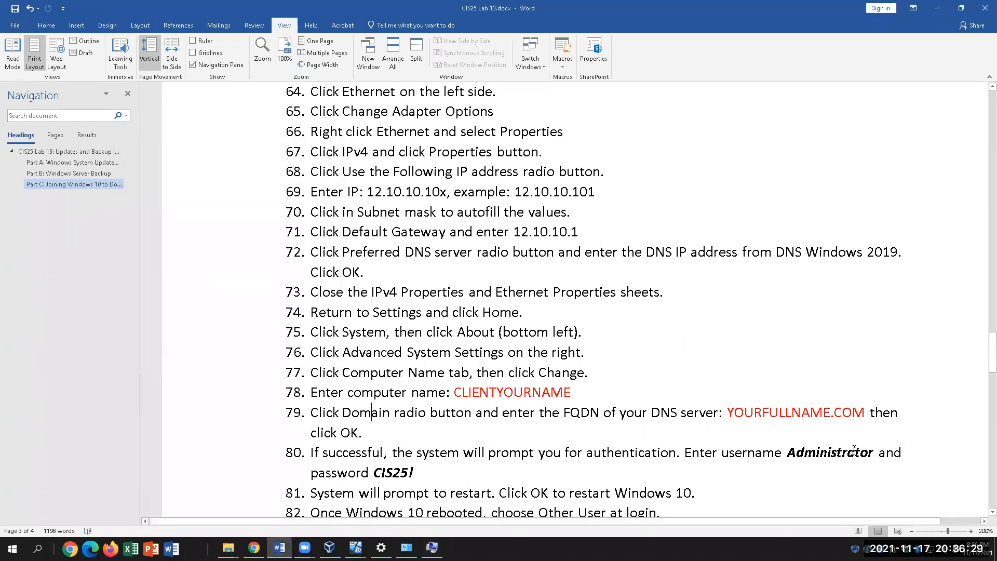
Change the username in lab step 80 from Administrator to student
left_click_drag(873, 451, 788, 451)
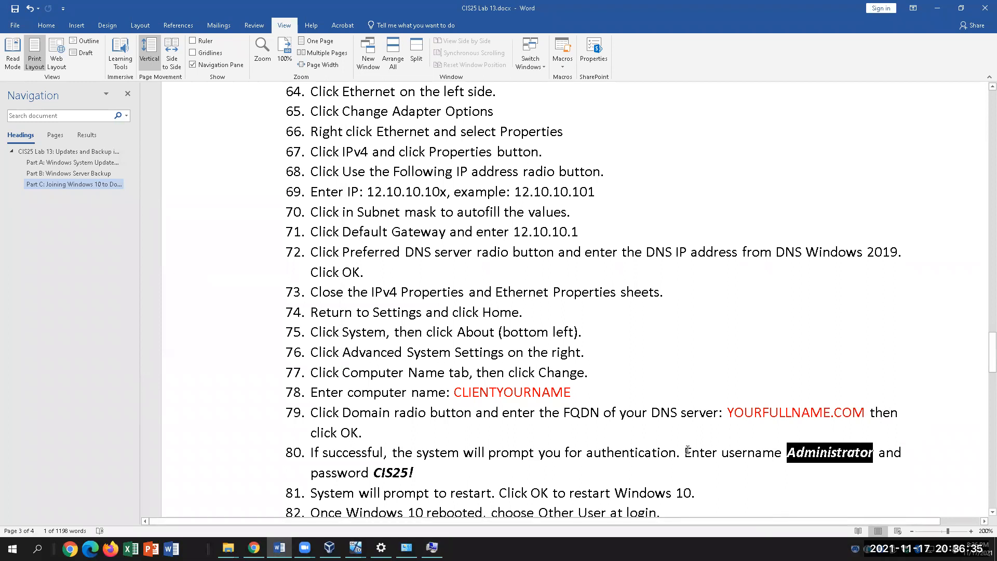
type("Student")
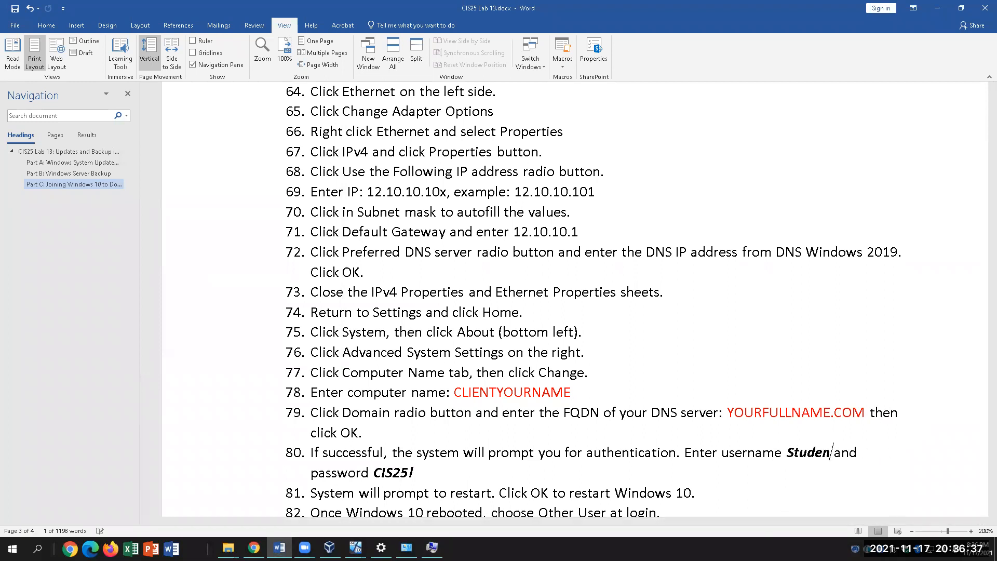
key("BackSpace")
key("BackSpace")
key("BackSpace")
key("BackSpace")
key("BackSpace")
key("BackSpace")
key("BackSpace")
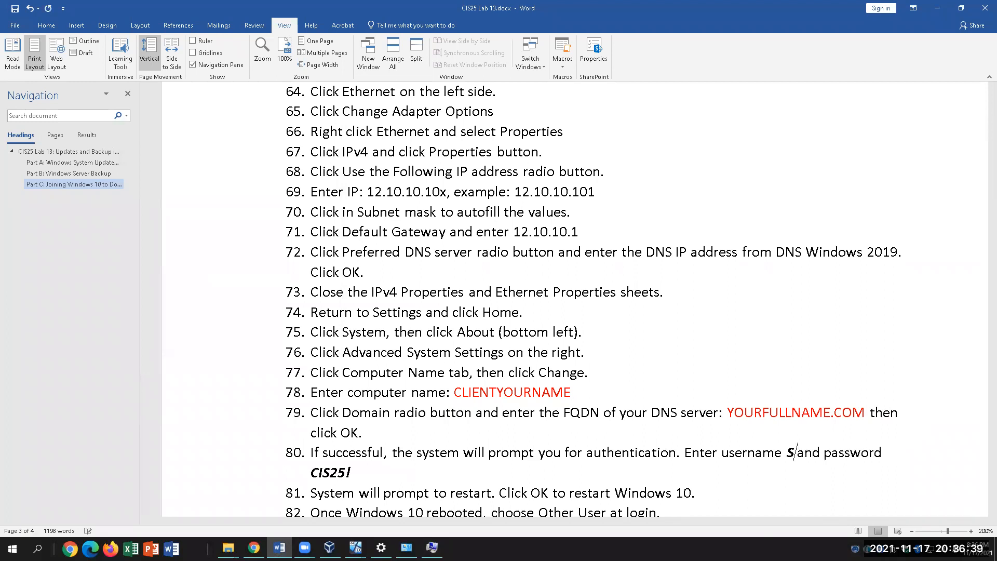
type("ST")
key("BackSpace")
key("BackSpace")
type("student")
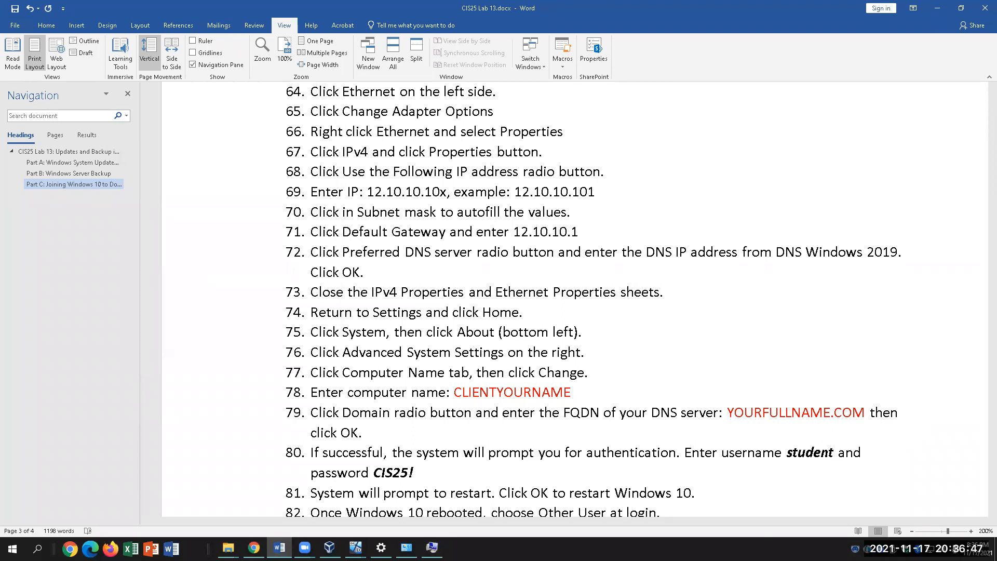
scroll(715, 424, "down", 2)
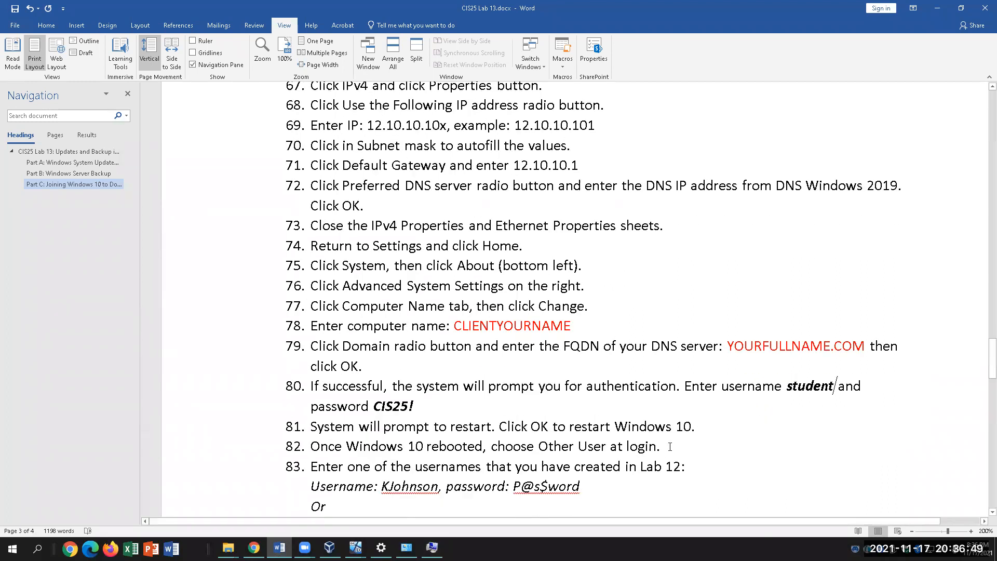
left_click(432, 547)
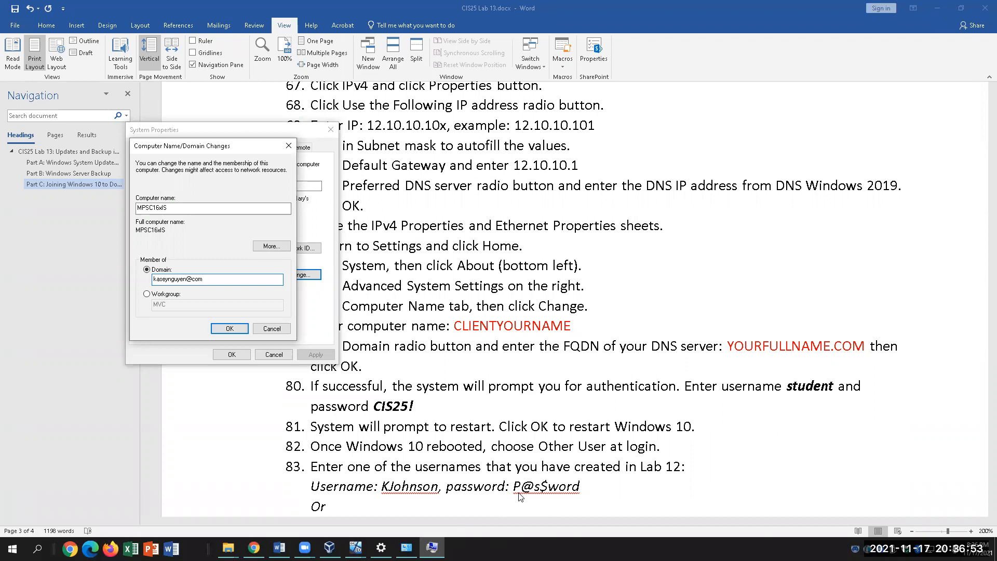
Read further down the lab steps, then raise the domain membership dialog again
left_click(618, 485)
scroll(663, 473, "down", 3)
scroll(663, 473, "down", 1)
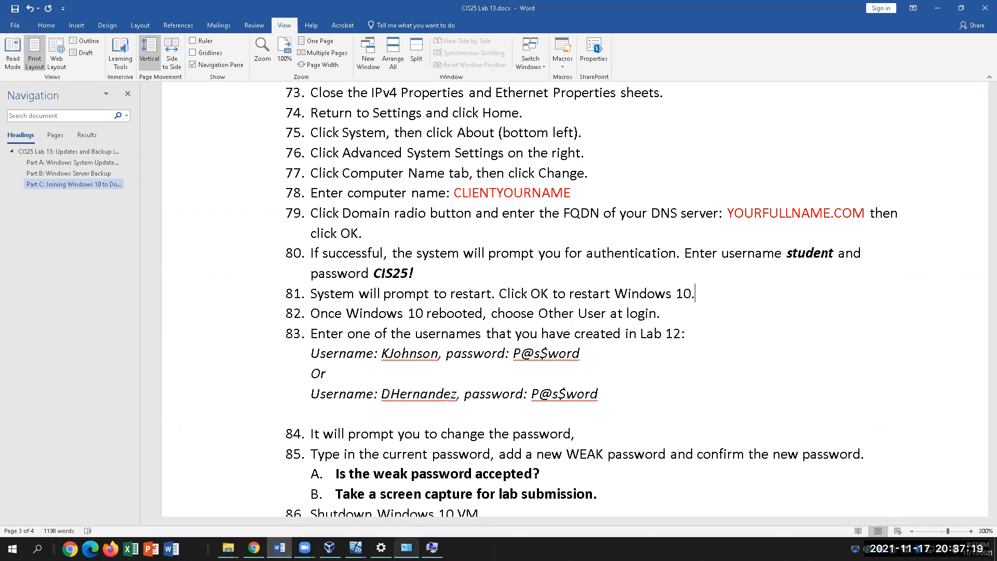
left_click(432, 548)
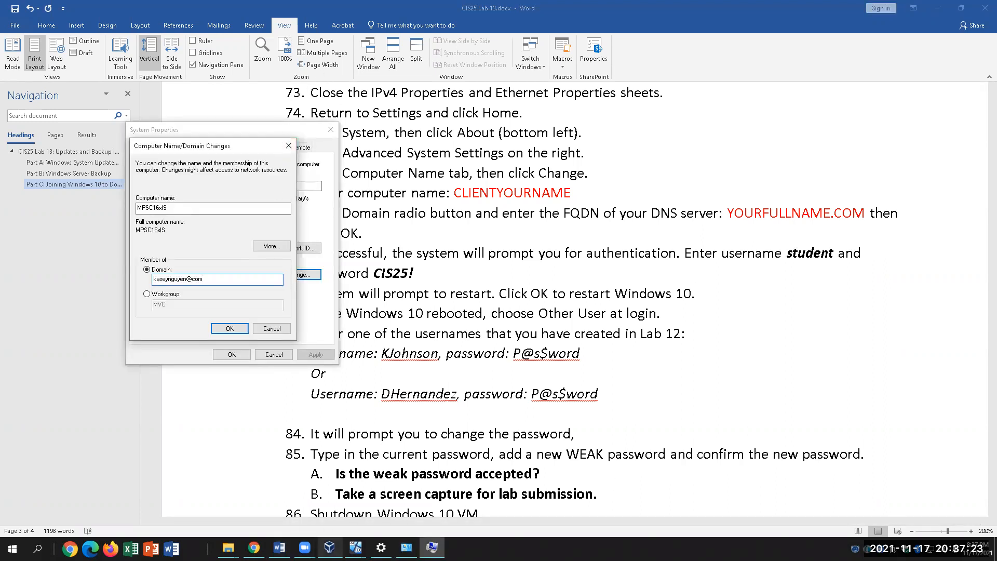
Send Ctrl-Alt-Del to the Server 2019 VM to reach its Administrator password prompt
mouse_move(356, 547)
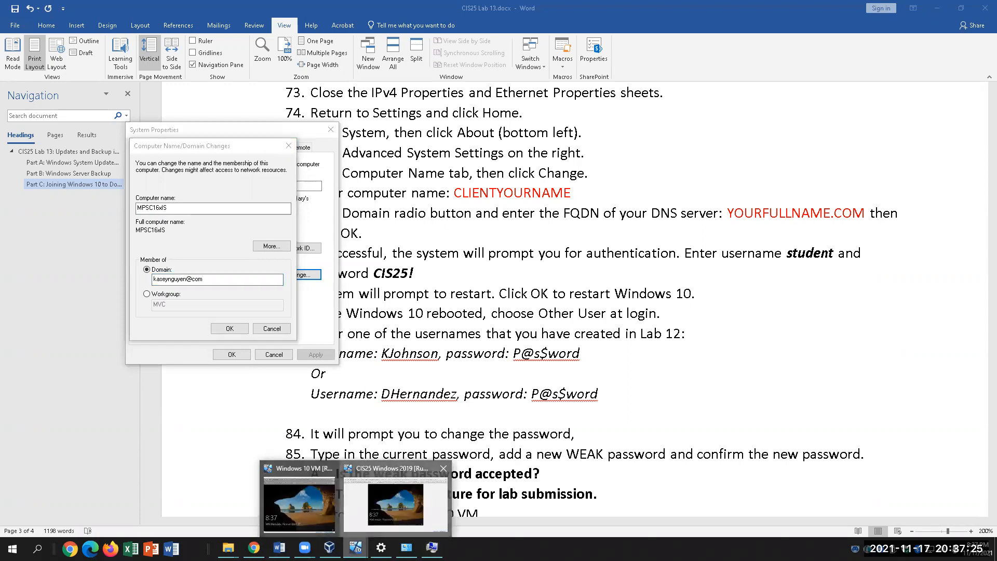
left_click(393, 498)
left_click(83, 18)
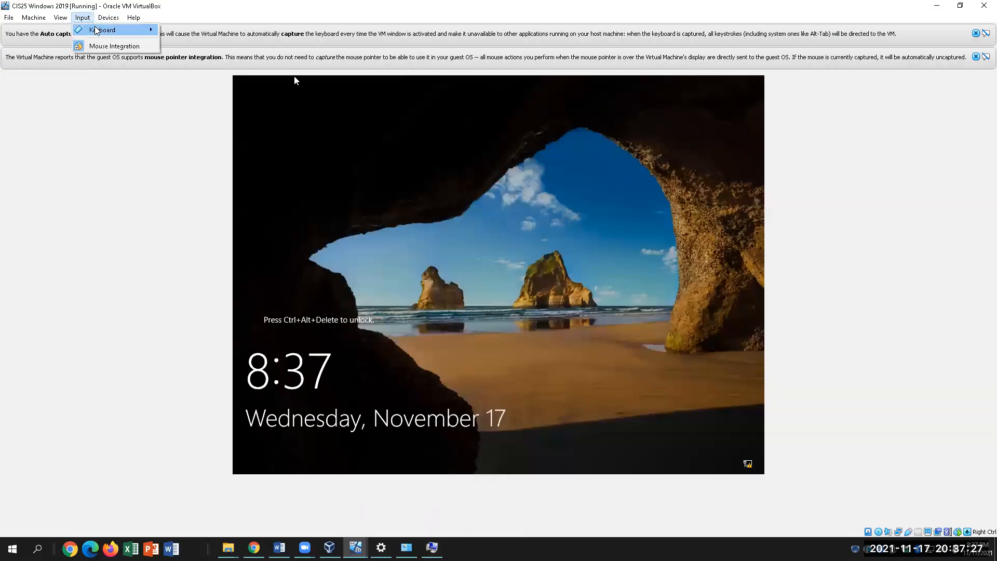
mouse_move(101, 32)
left_click(193, 83)
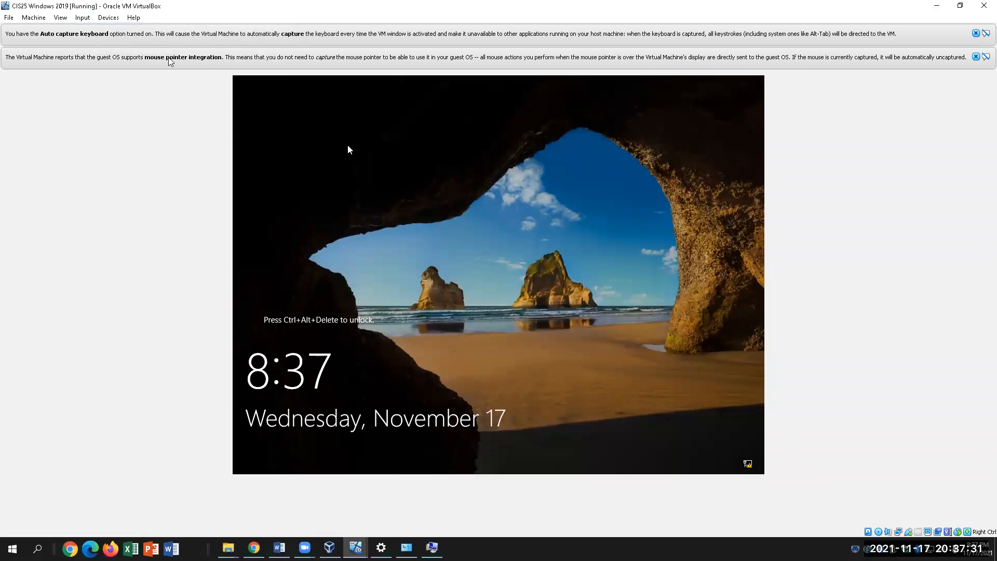
left_click(108, 18)
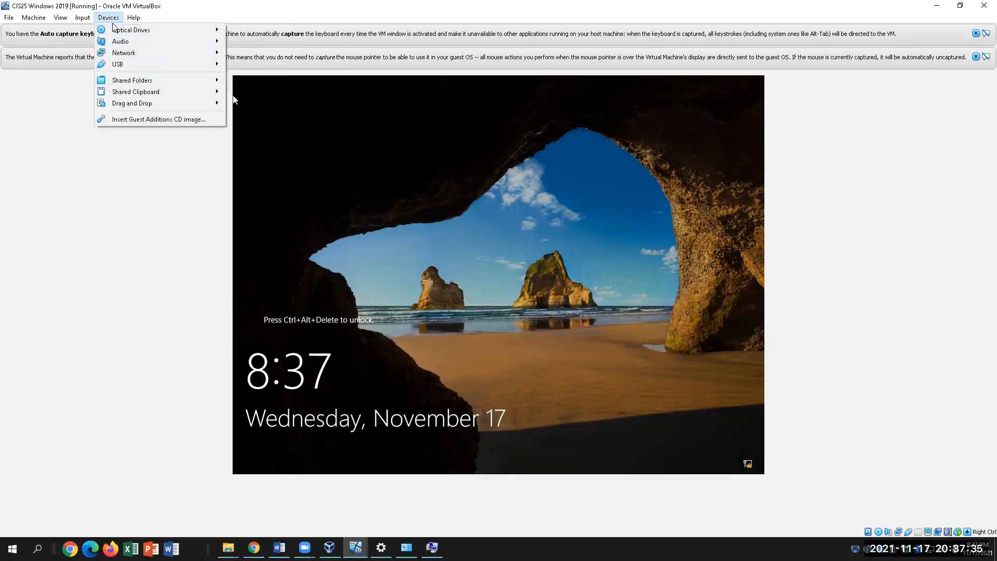
mouse_move(83, 18)
mouse_move(93, 35)
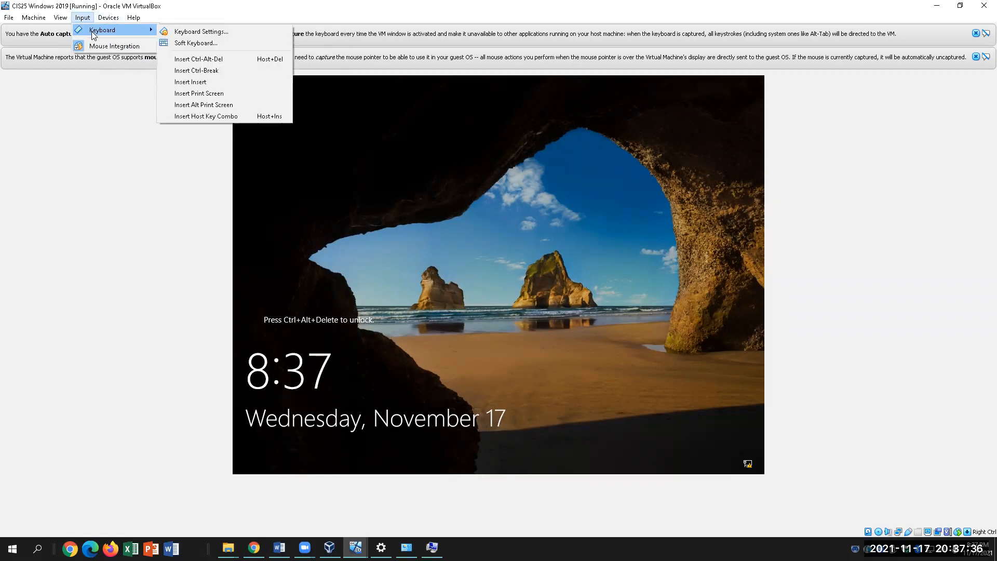
left_click(204, 61)
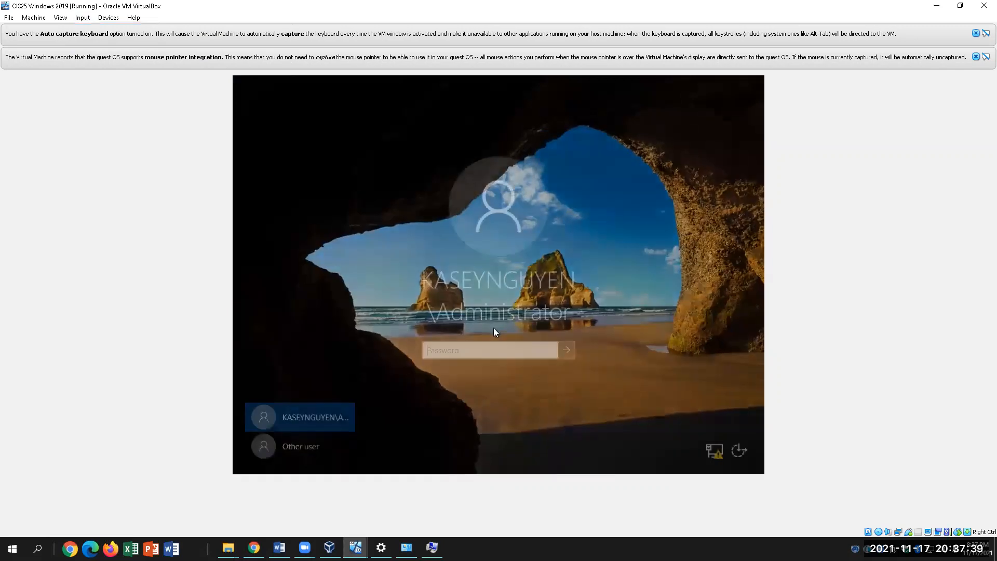
left_click(455, 351)
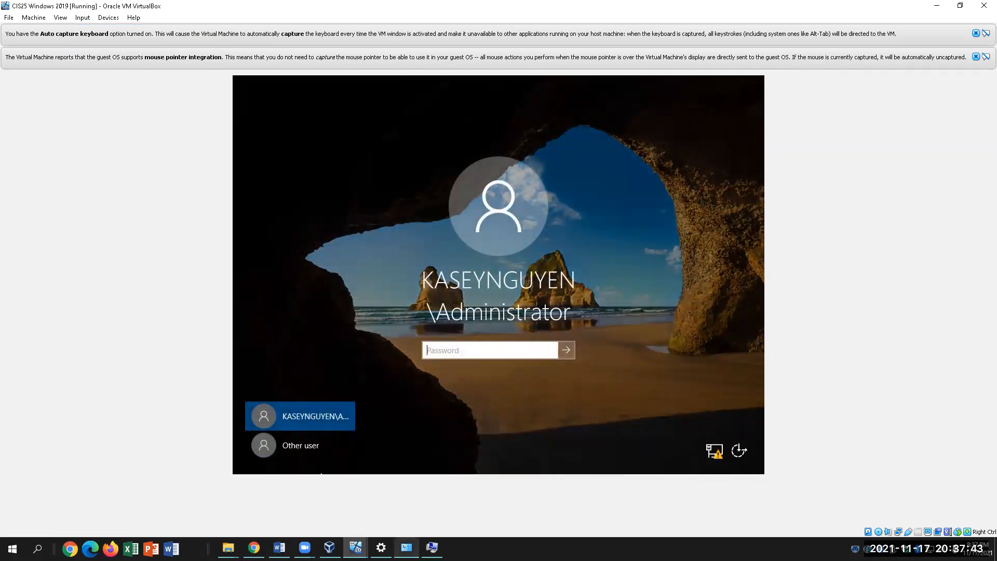
left_click(308, 496)
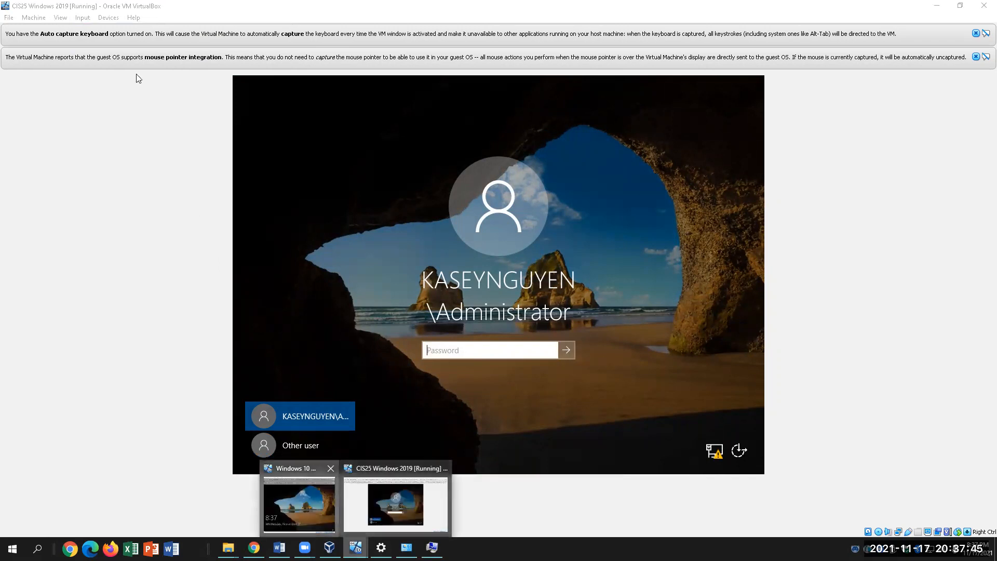
Send Ctrl-Alt-Del to the Windows 10 VM and move past its lock screen to the password prompt
left_click(366, 122)
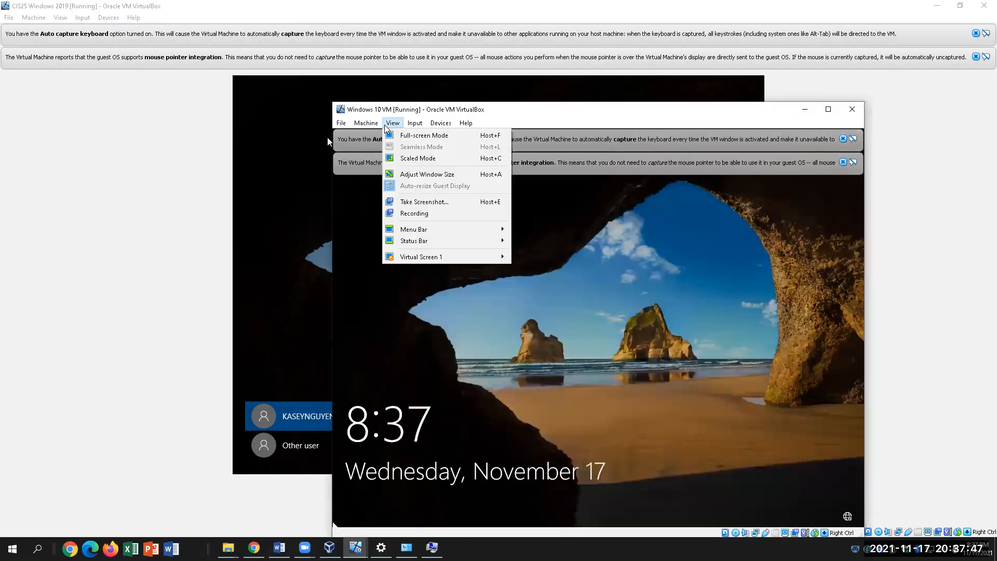
mouse_move(415, 123)
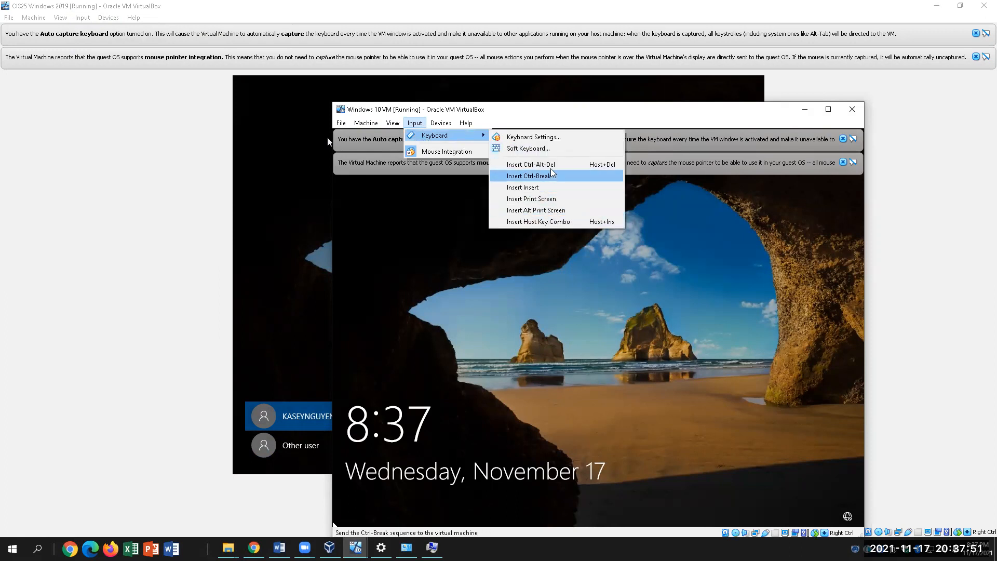
left_click(525, 162)
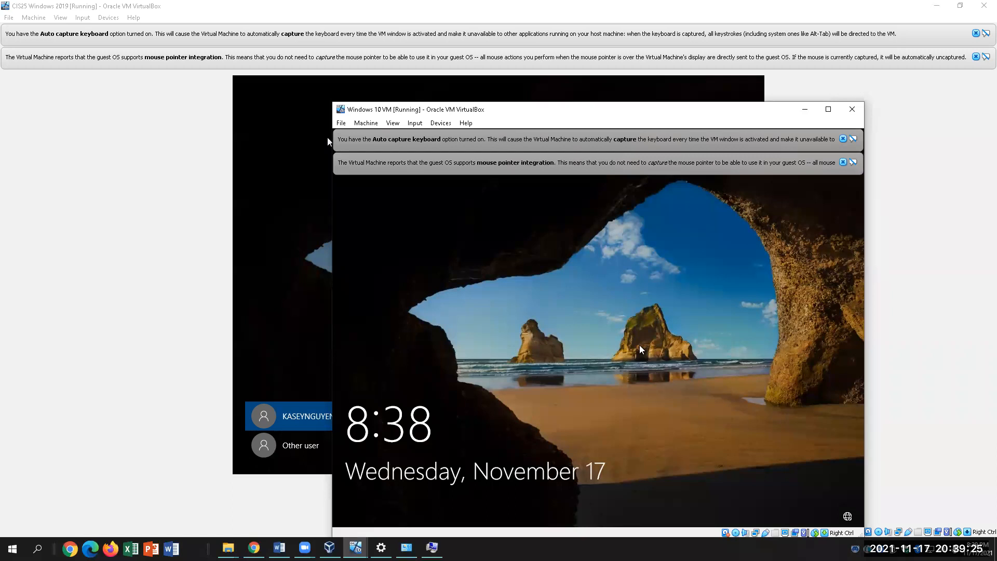
left_click(572, 314)
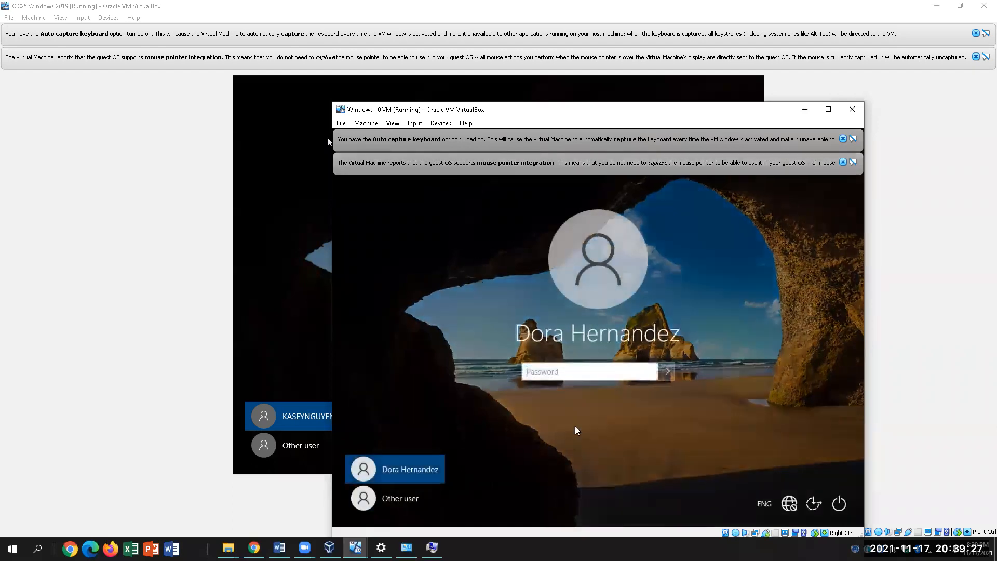
Sign in to the Windows 10 VM with the account password so its desktop appears
key("Caps_Lock")
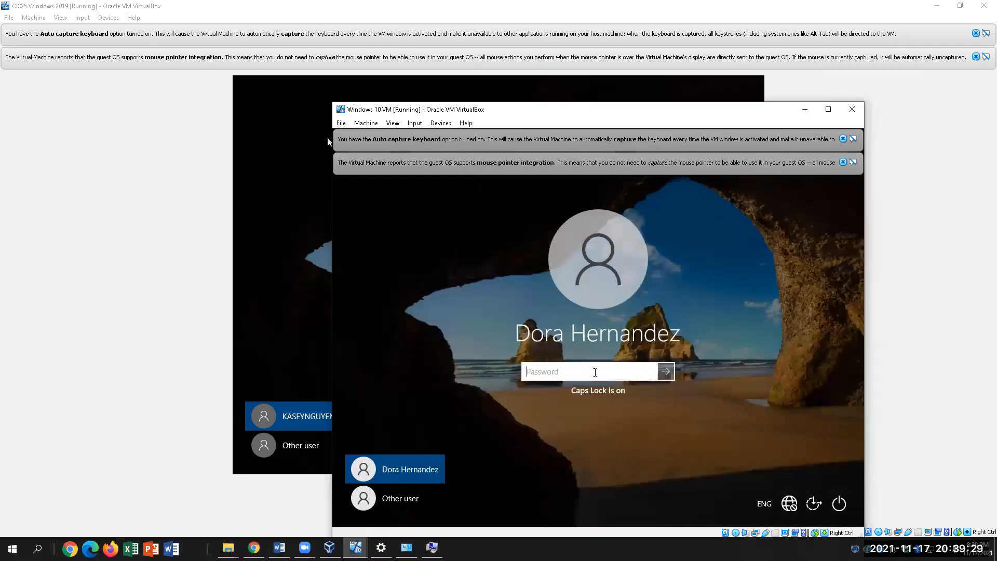
type("***********")
key("Return")
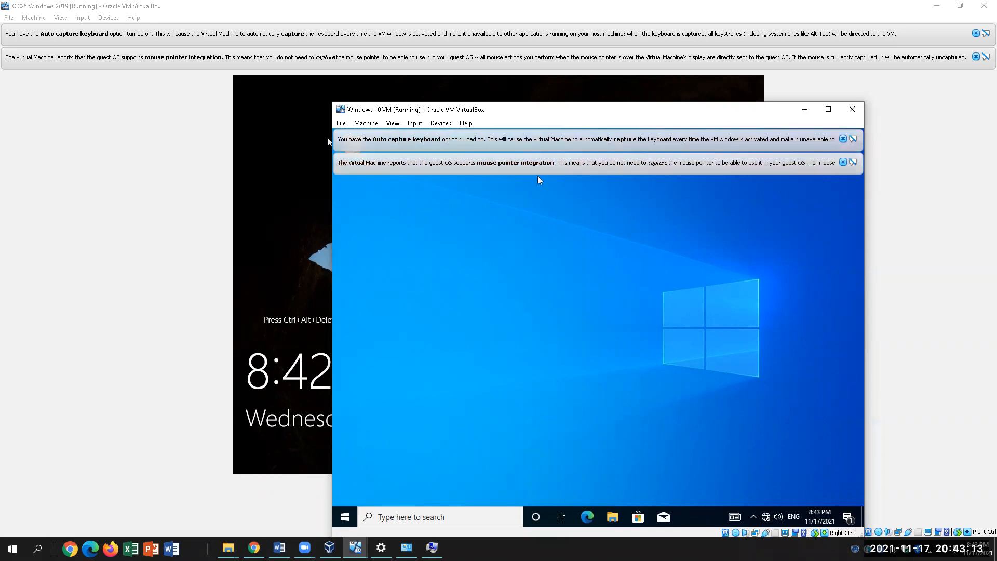
left_click(344, 517)
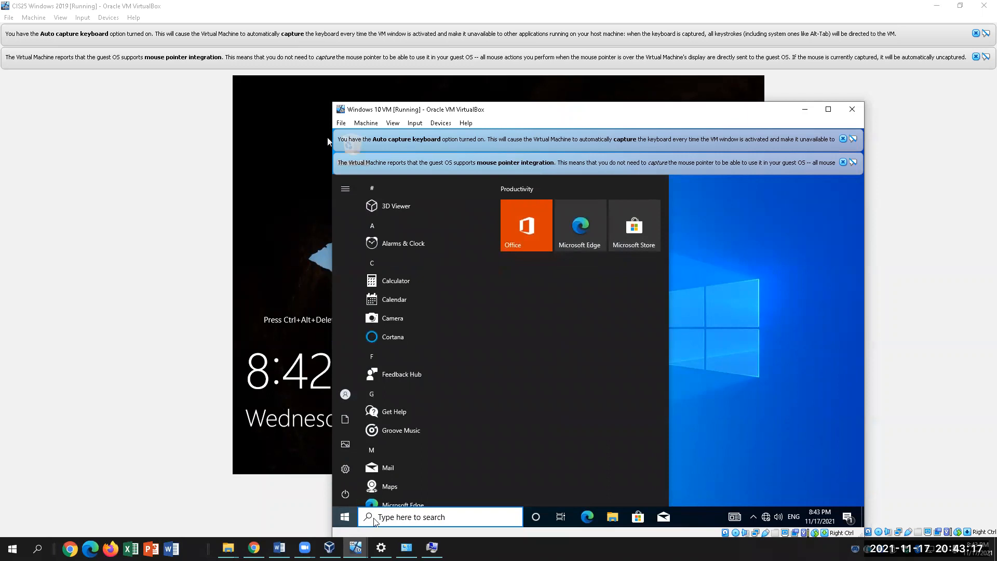
In the Windows 10 VM, go to Settings > Network & Internet > Ethernet
type("SETTINGS")
key("Return")
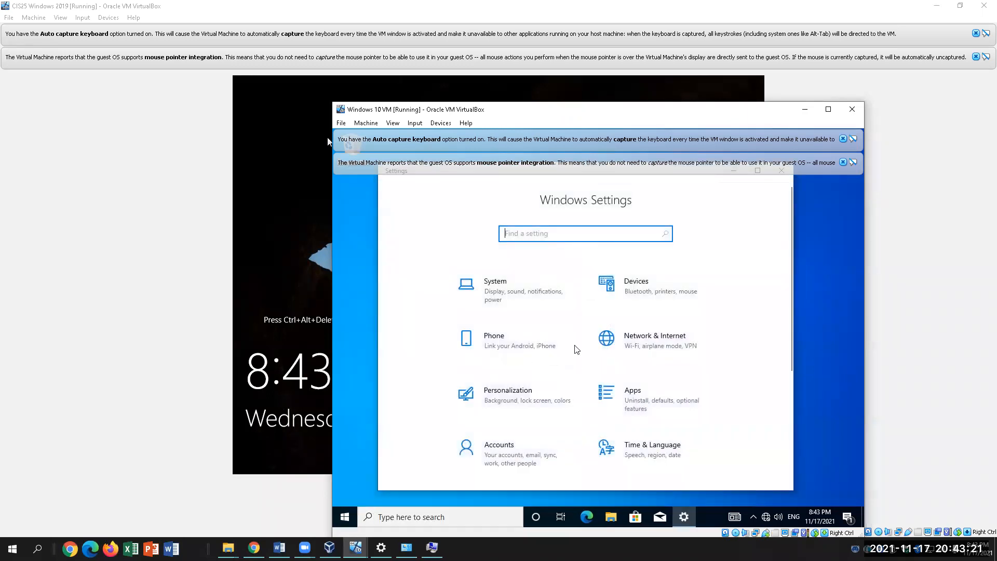
left_click(654, 352)
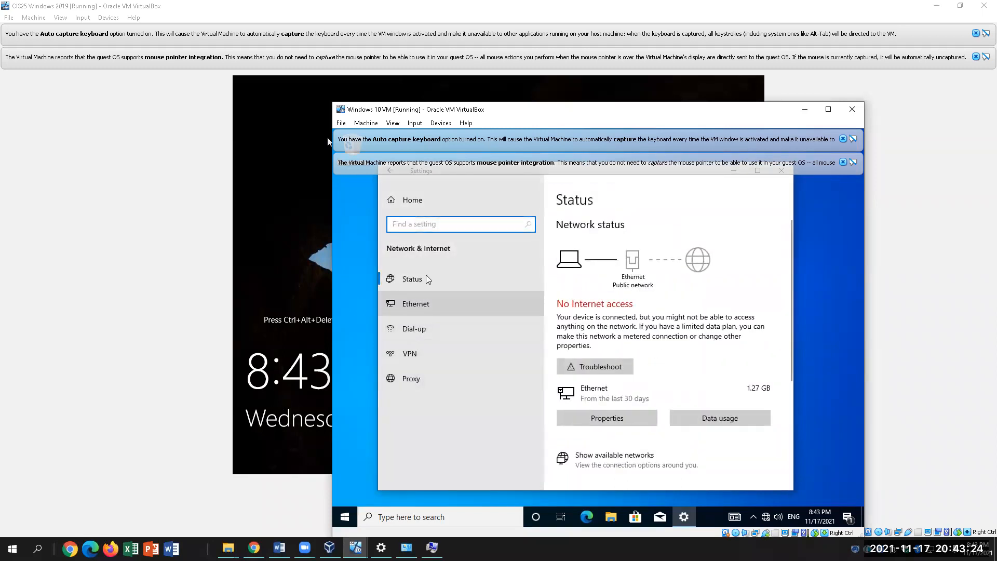
left_click(429, 306)
left_click(596, 300)
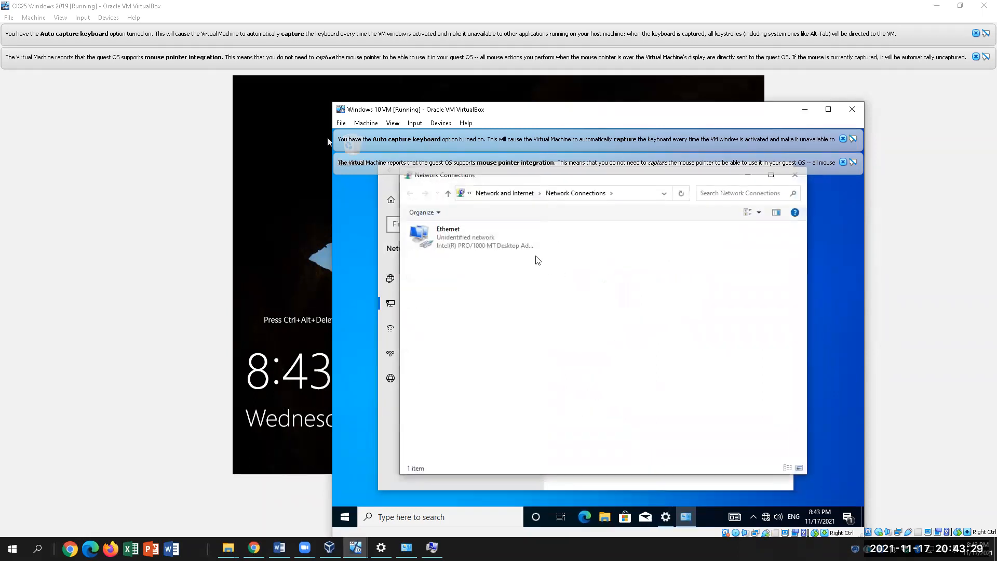
double_click(507, 240)
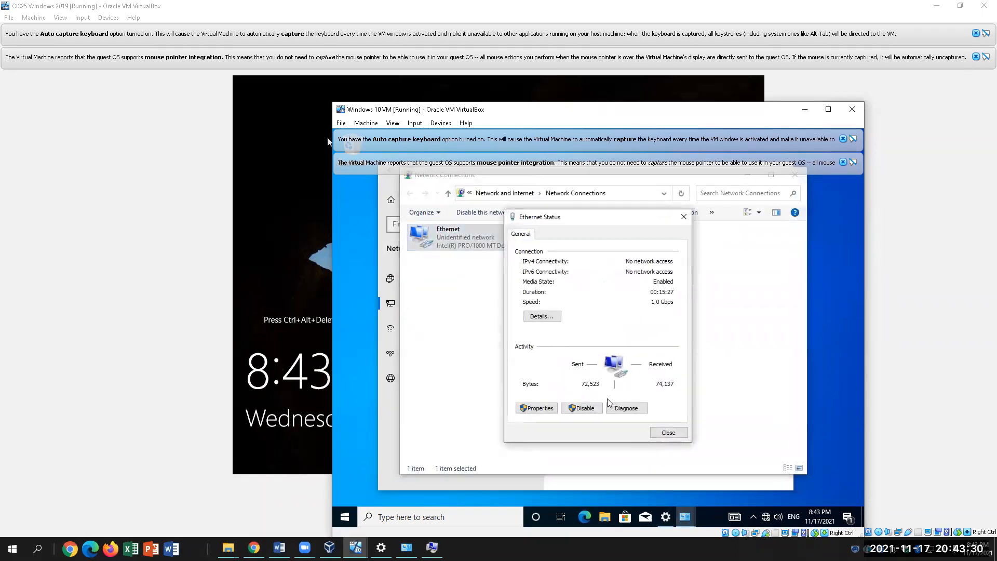
left_click(537, 409)
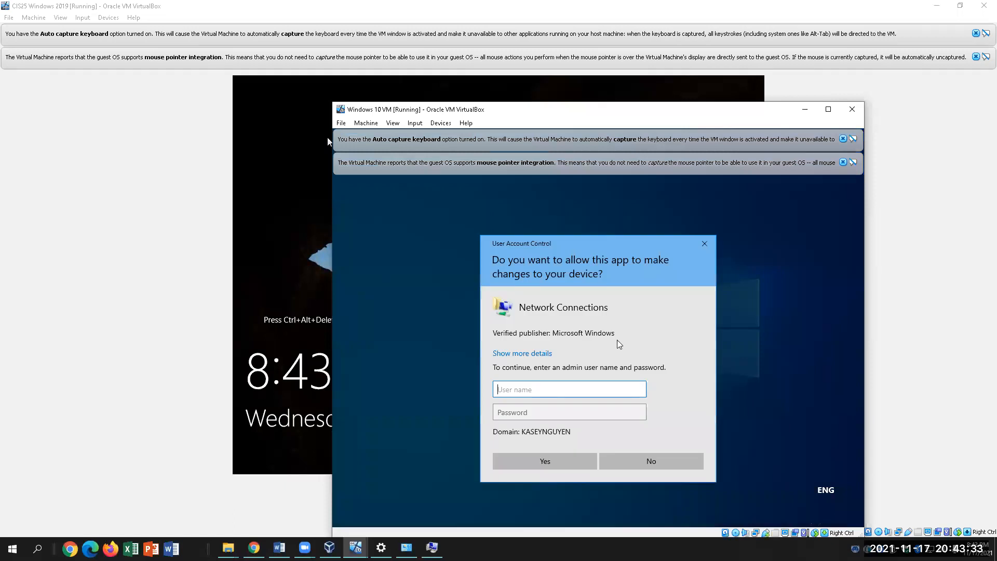
type("student")
key("Tab")
type("••••")
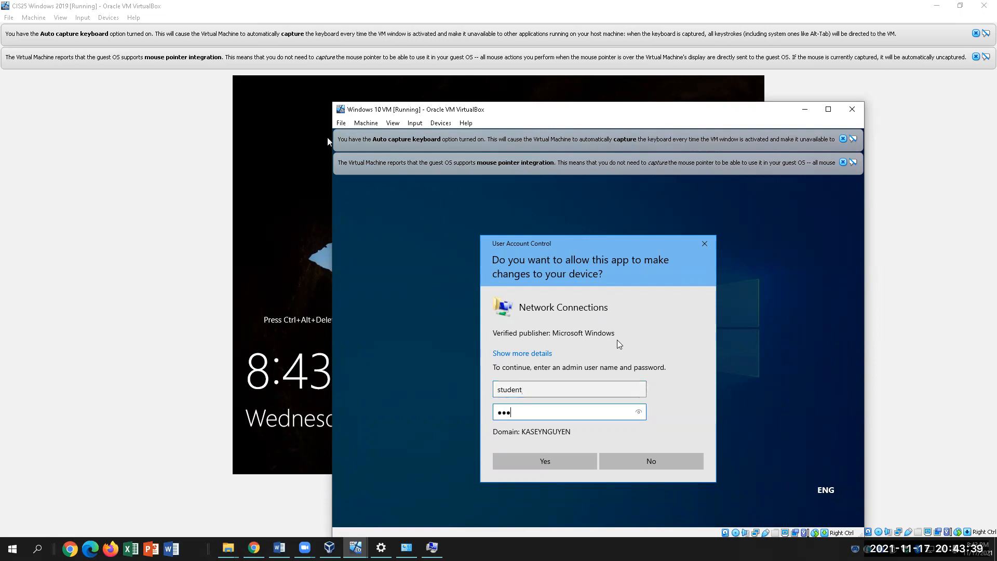
type("••")
key("Return")
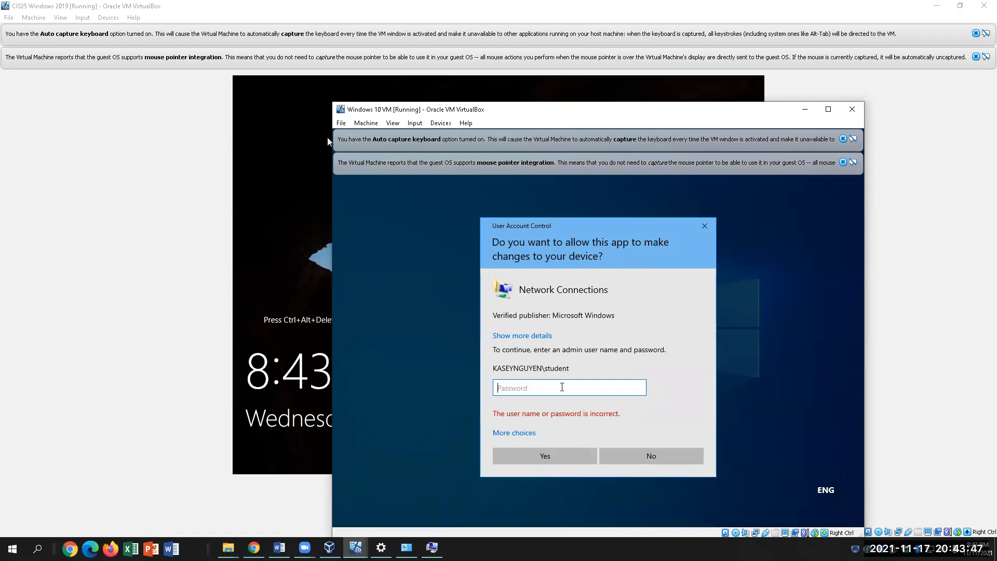
left_click(624, 458)
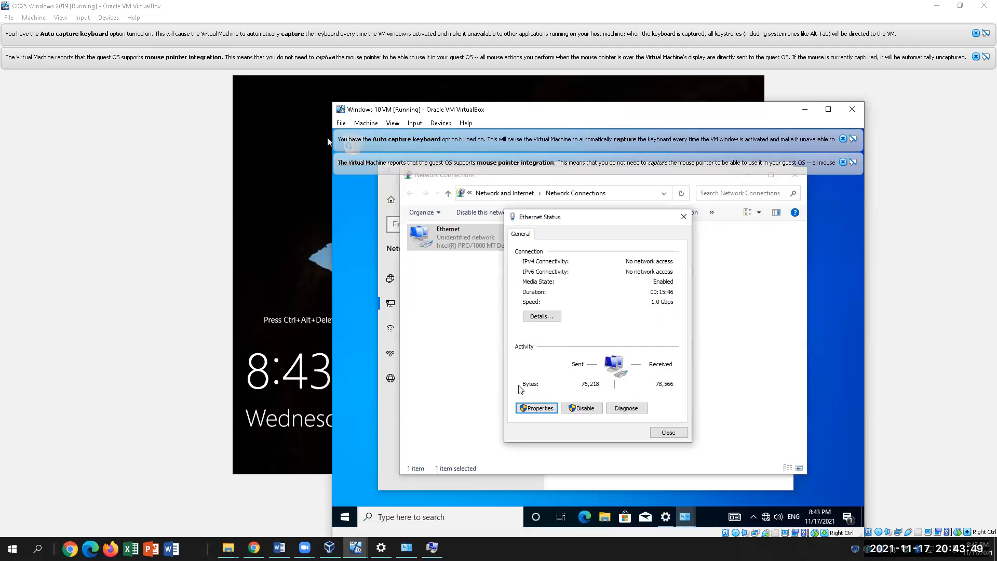
left_click(436, 379)
left_click(482, 237)
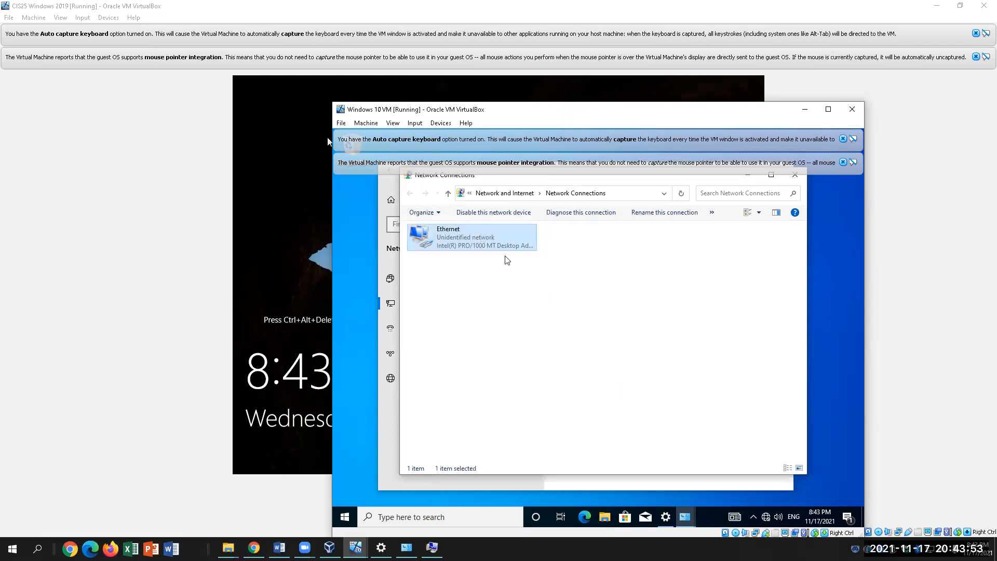
Cancel the host's pending domain membership change and close System Properties
left_click(424, 535)
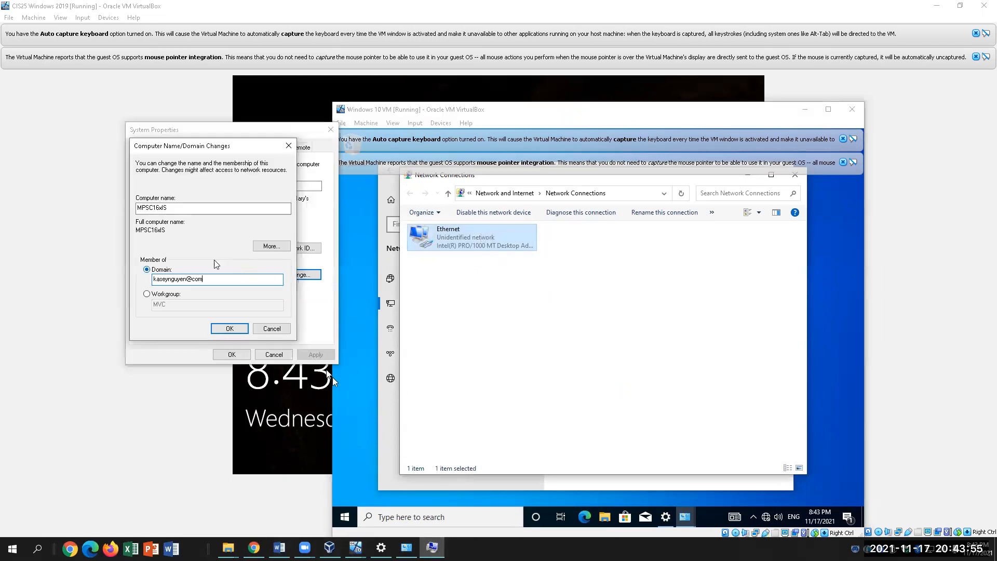
left_click(272, 328)
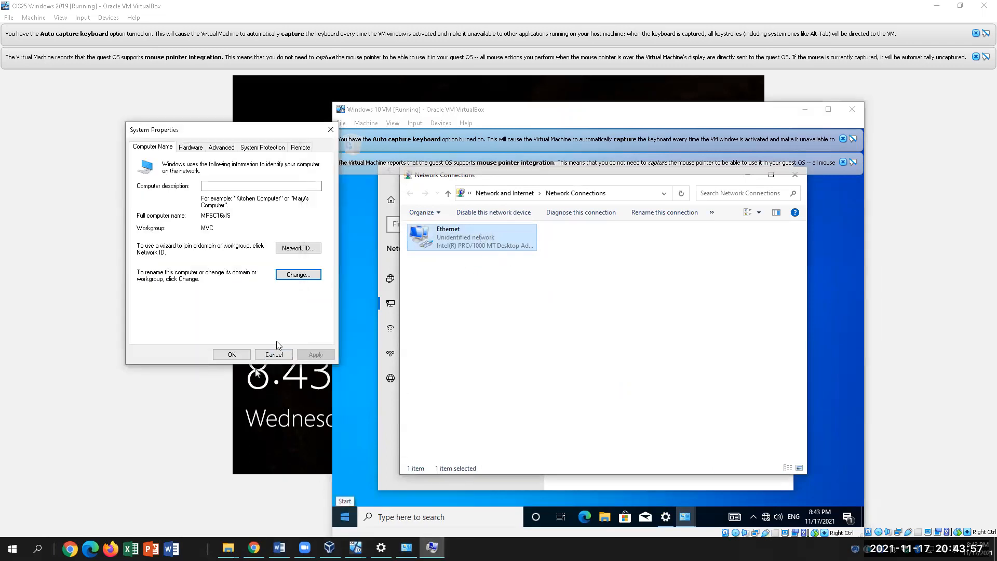
left_click(273, 354)
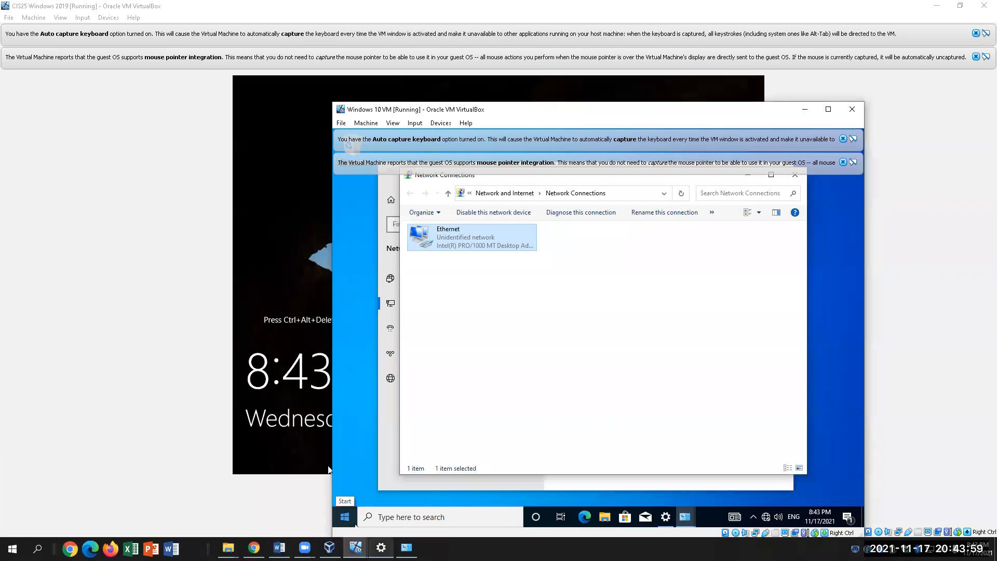
Run the network troubleshooter from the host's Network & Internet status page in Settings
left_click(381, 547)
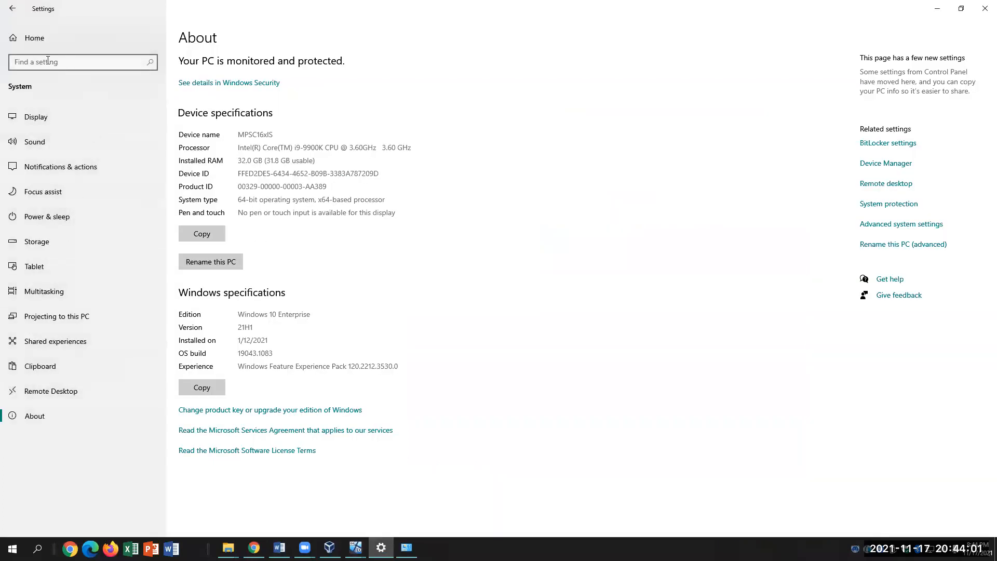
left_click(37, 39)
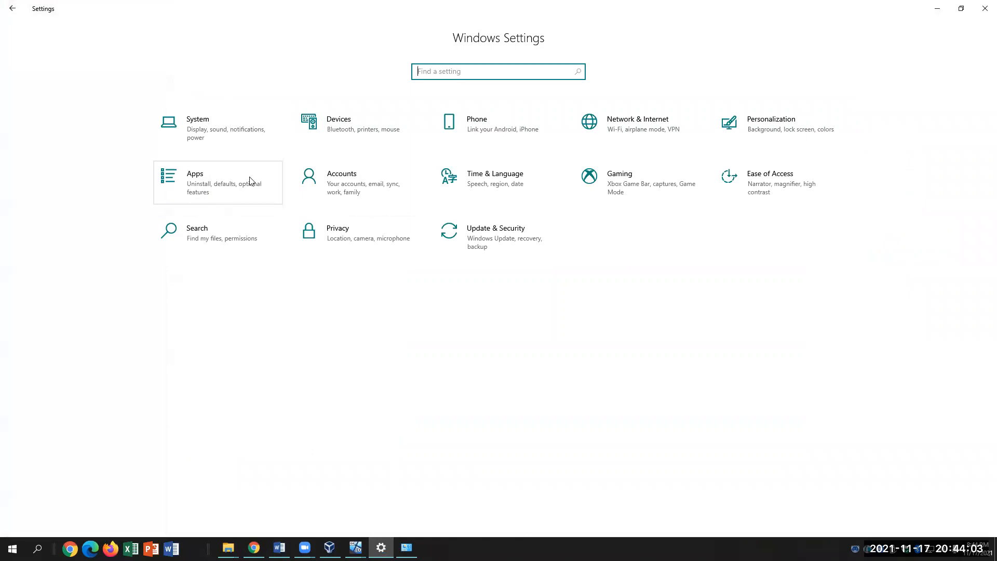
left_click(641, 130)
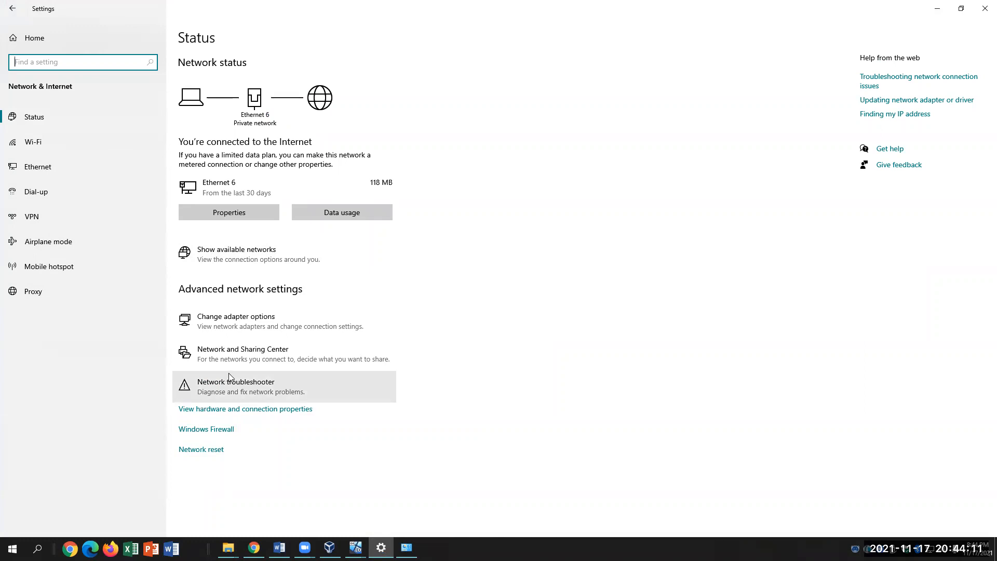
left_click(254, 387)
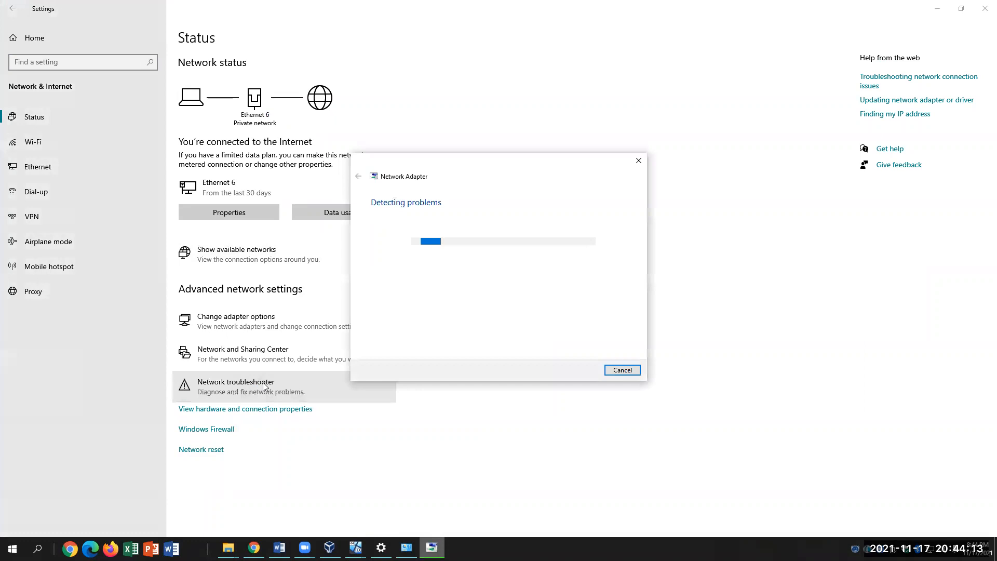
Stop the troubleshooter and review the Network 2 connection's details on the Ethernet page
left_click(639, 161)
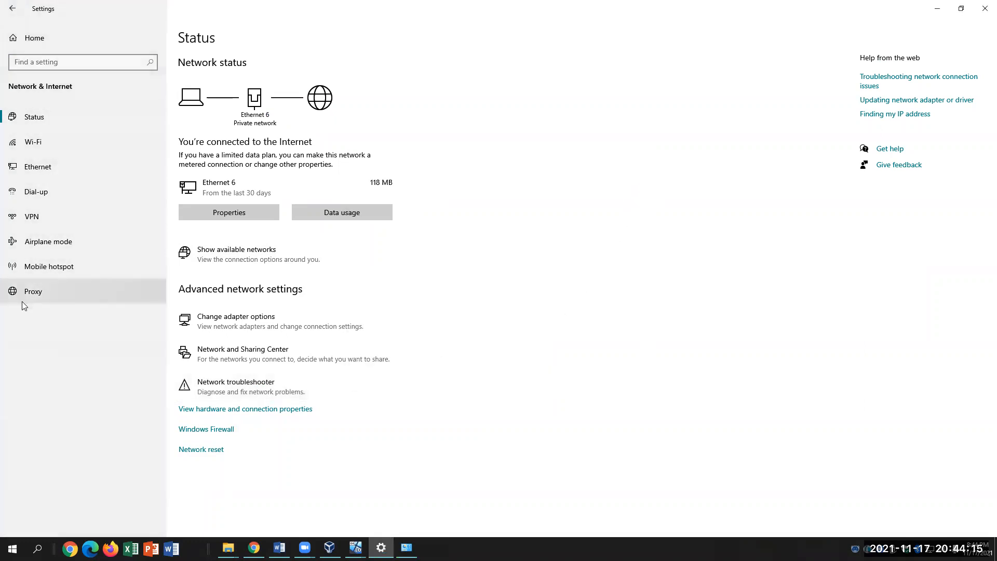
left_click(52, 175)
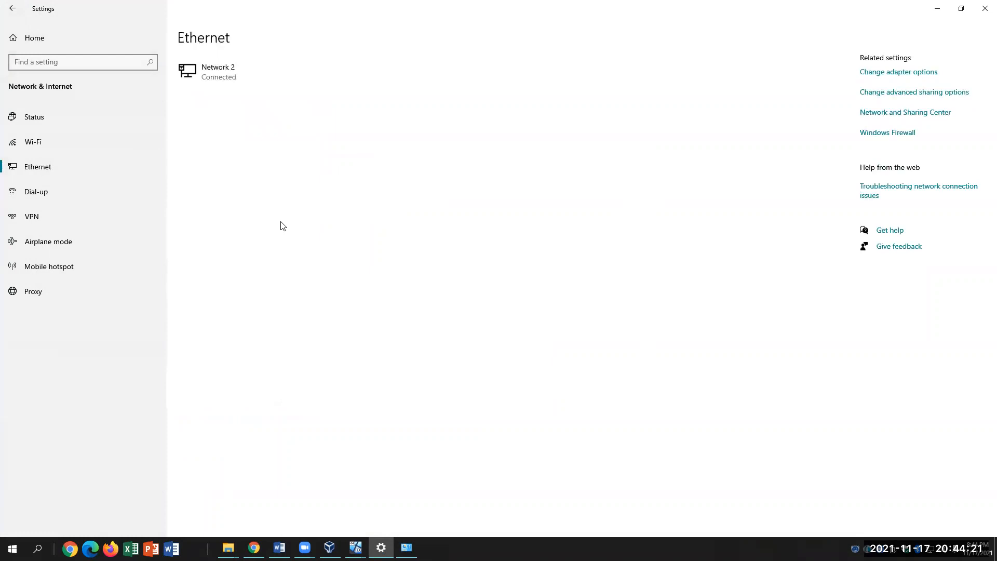
left_click(236, 84)
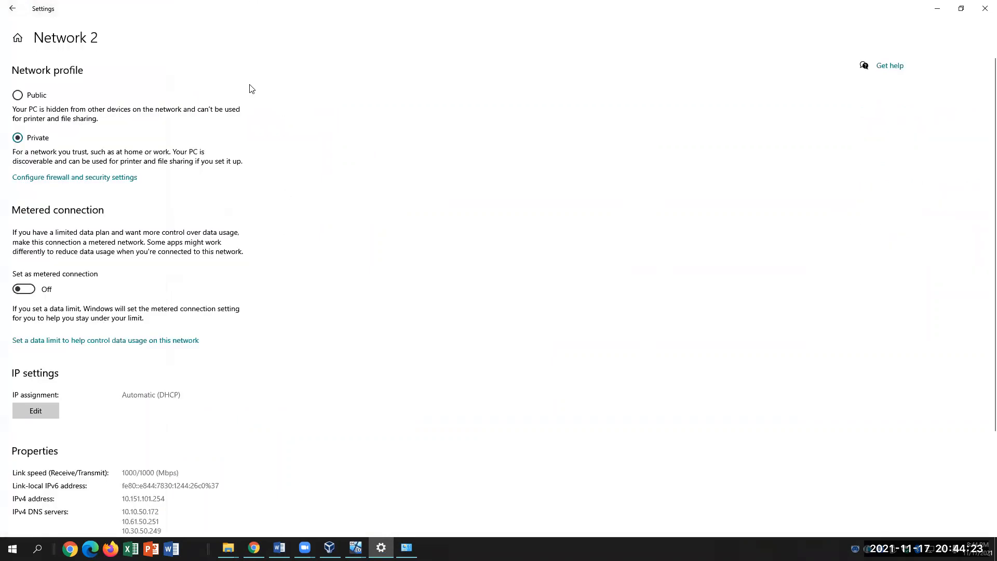
left_click(15, 13)
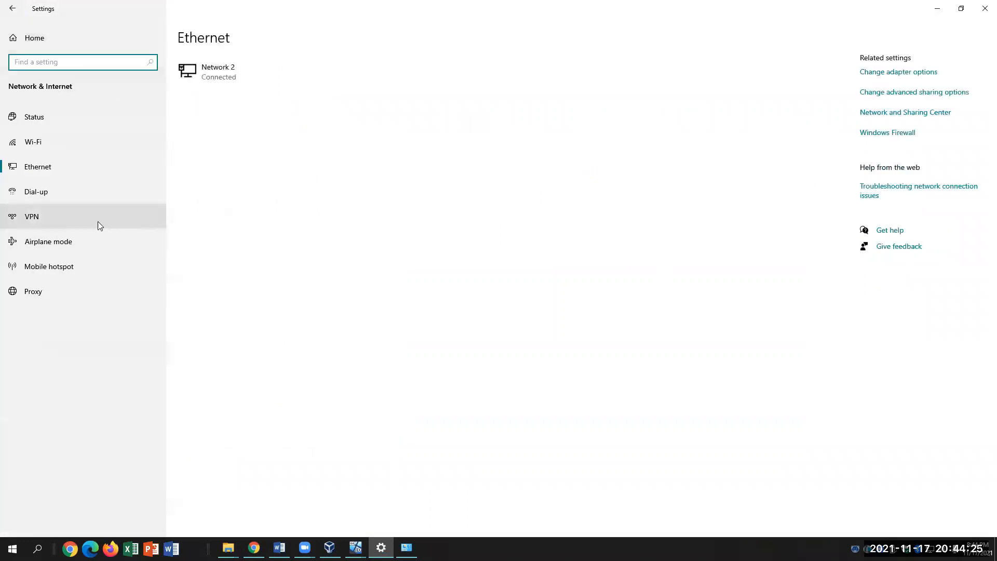
Check the Ethernet 6 connection's properties, then bring up its IPv4 properties window
left_click(36, 44)
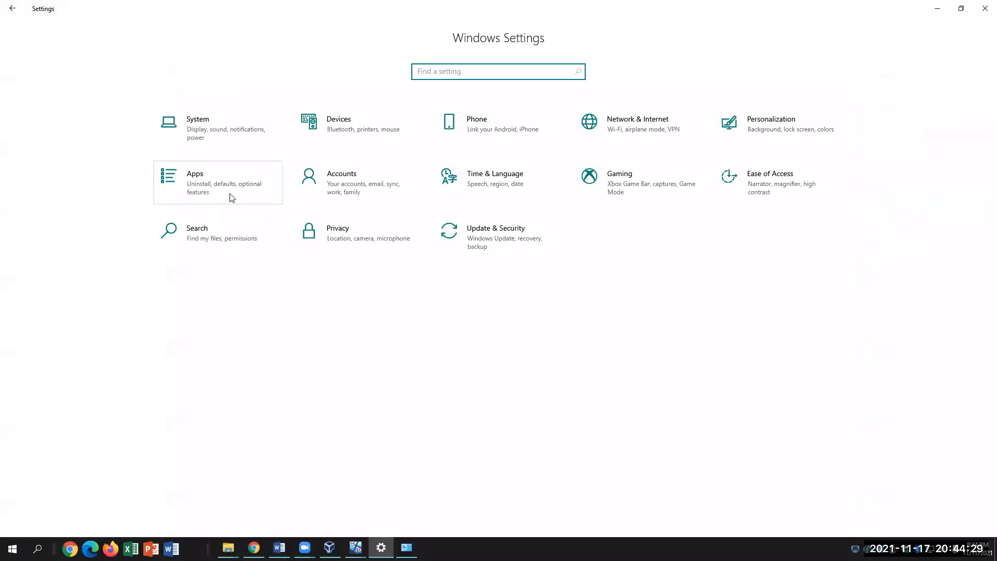
left_click(577, 136)
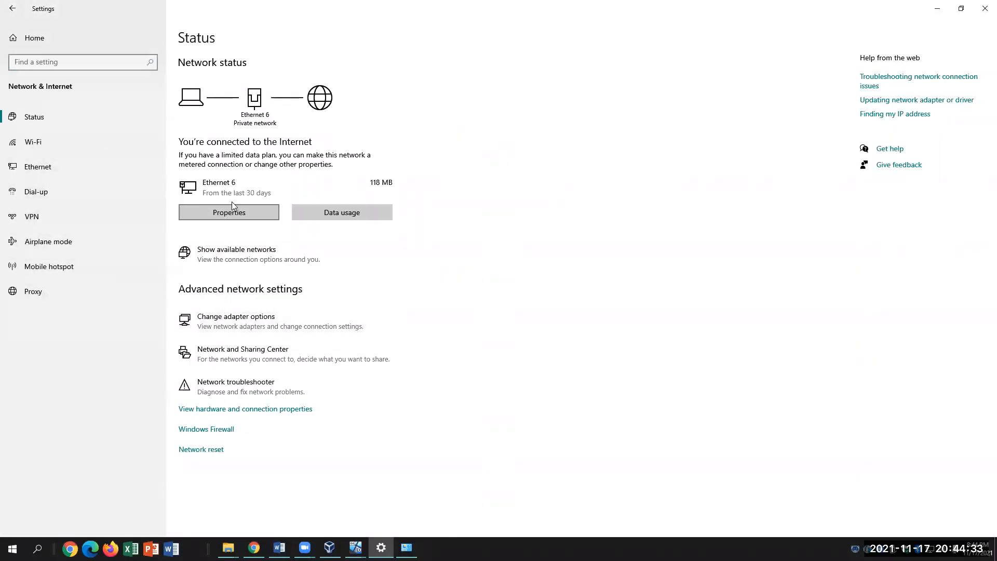
left_click(224, 208)
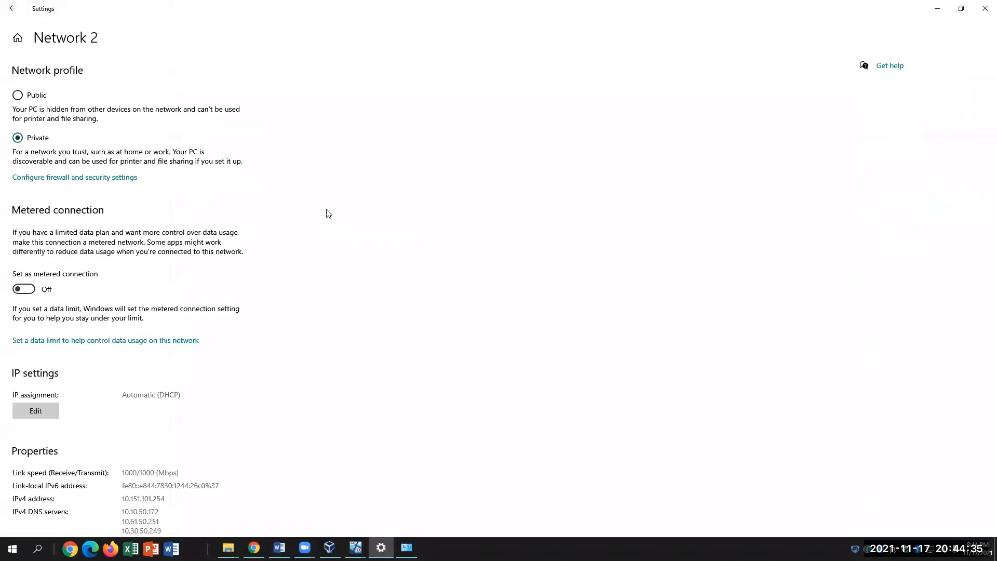
left_click(12, 8)
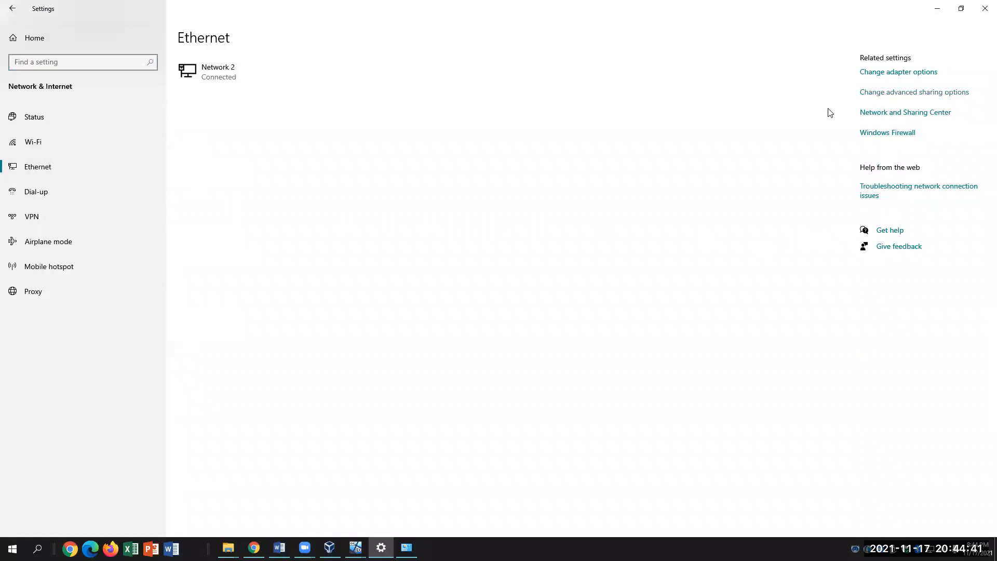
left_click(406, 548)
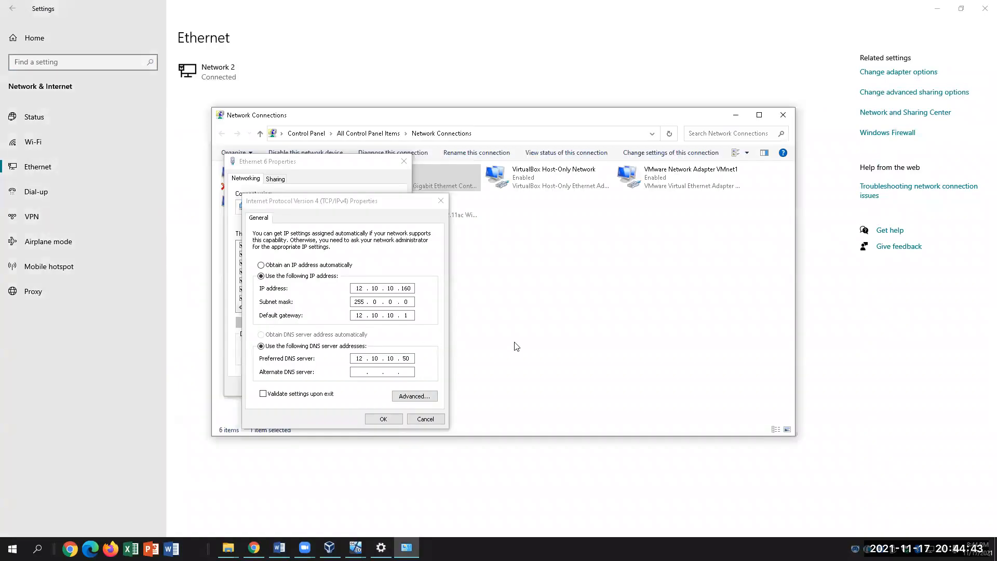
Review the Ethernet 6 IPv4 settings: IP 12.10.10.160, gateway 12.10.10.1, DNS 12.10.10.50
left_click_drag(410, 359, 403, 359)
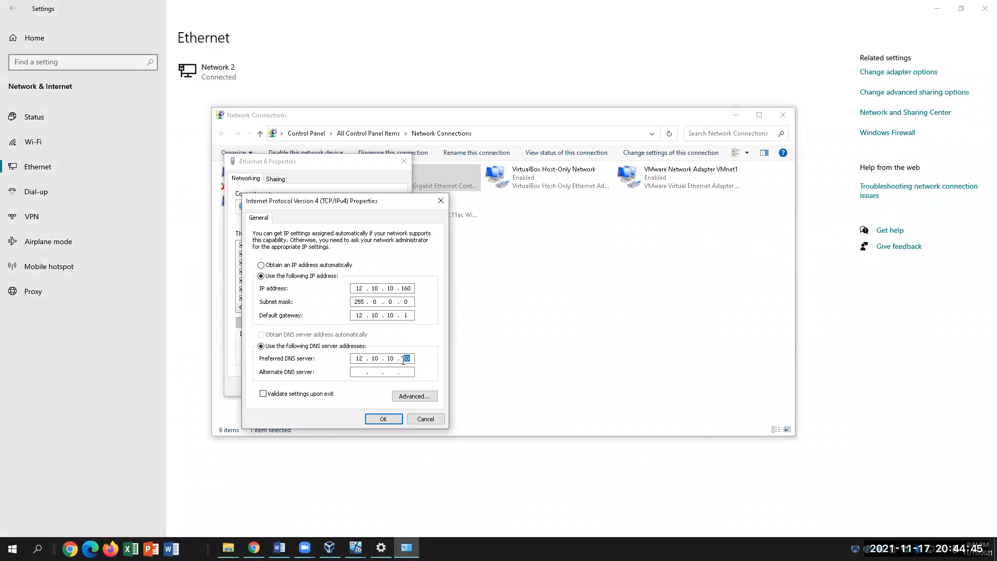
left_click(403, 358)
left_click(411, 286)
left_click(410, 315)
left_click(413, 293)
Bring the CIS25 Windows 2019 server VM window to the front from the taskbar previews
mouse_move(356, 547)
left_click(299, 496)
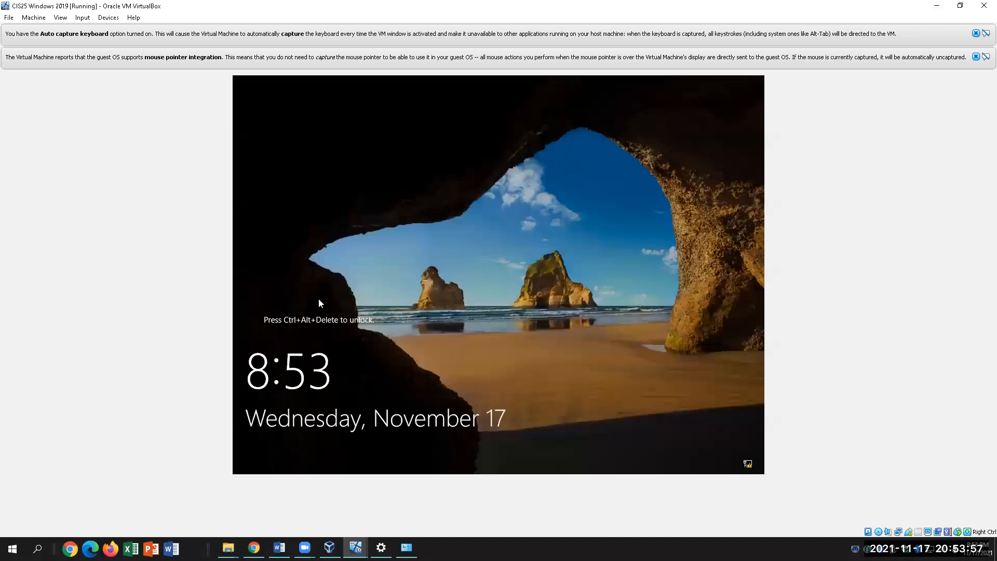
left_click(355, 547)
left_click(409, 496)
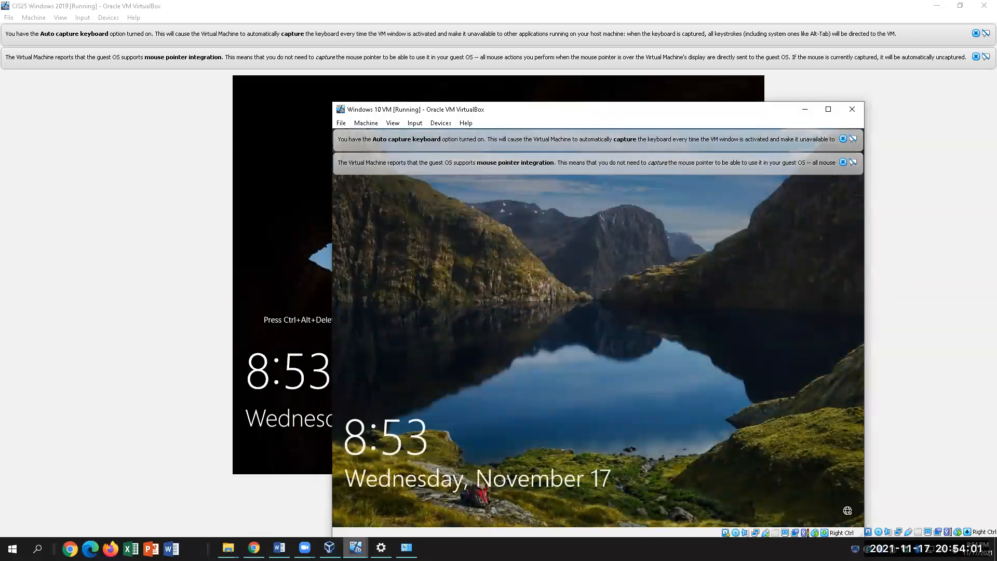
left_click(355, 547)
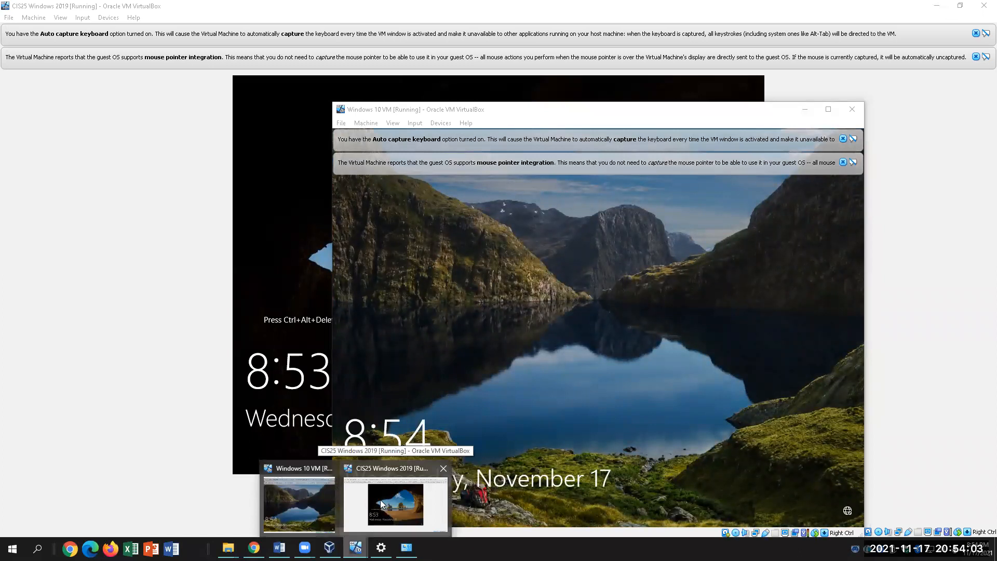
left_click(390, 504)
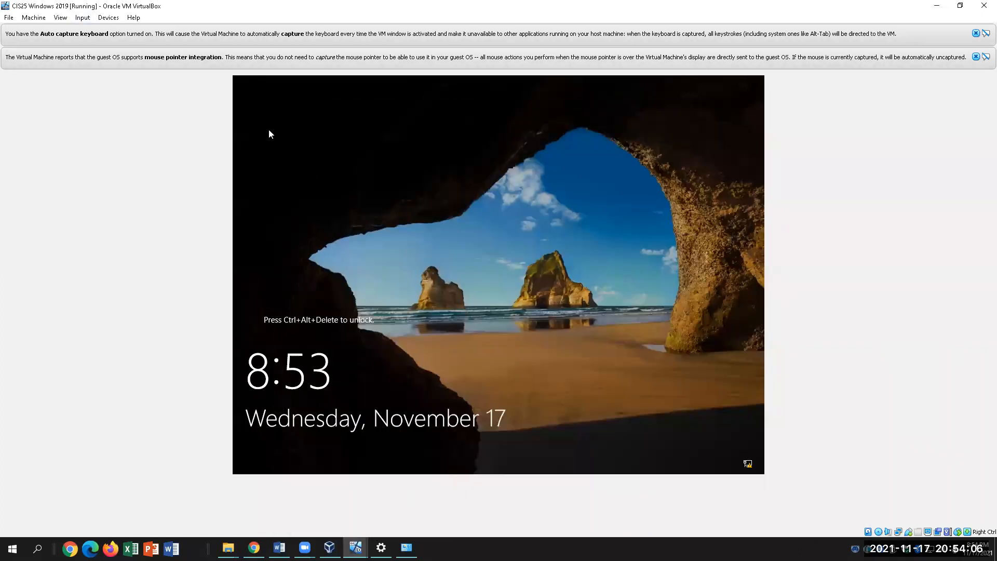
left_click(83, 17)
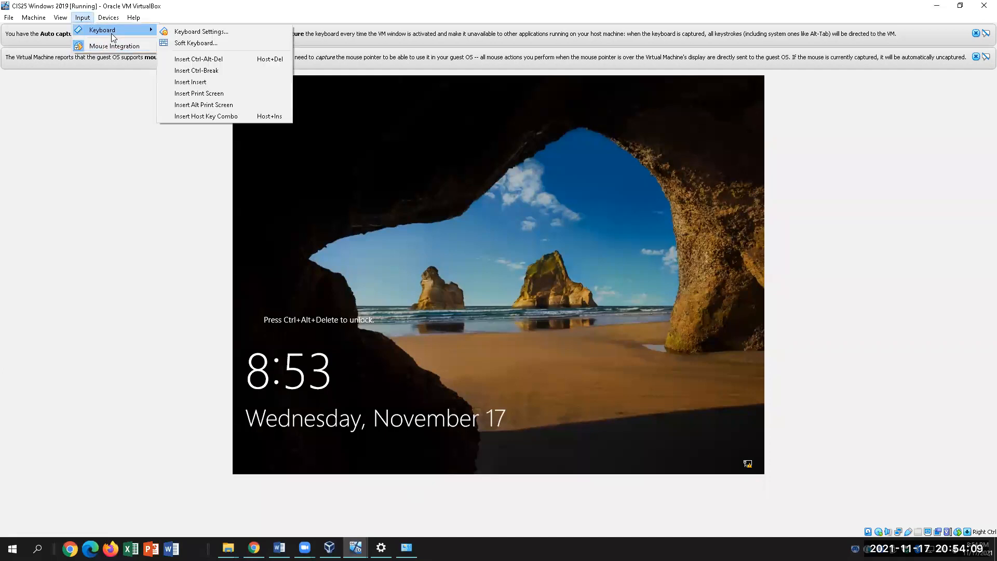
Send Ctrl-Alt-Del to the server VM and sign in as Administrator with its password
left_click(203, 34)
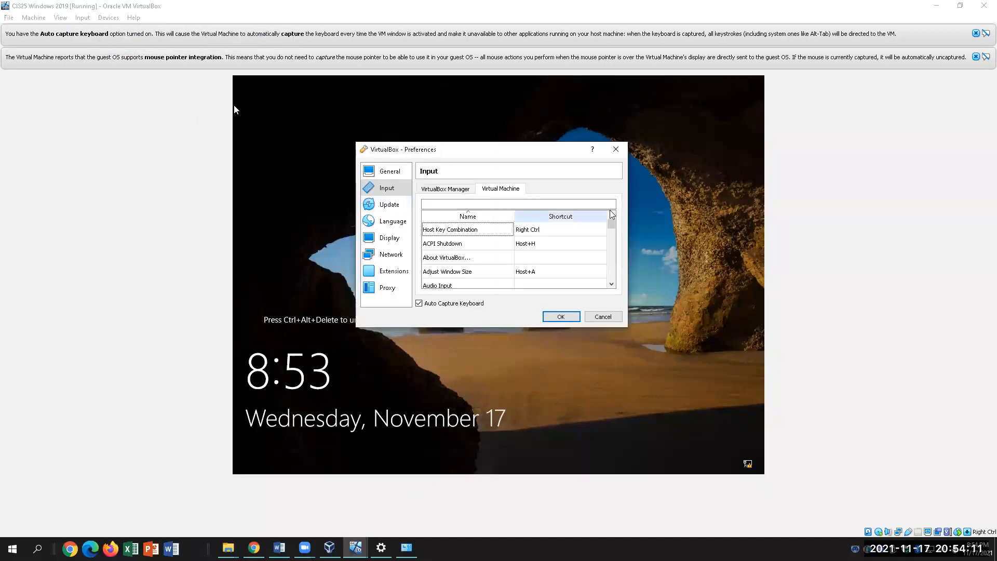
left_click(617, 148)
left_click(108, 17)
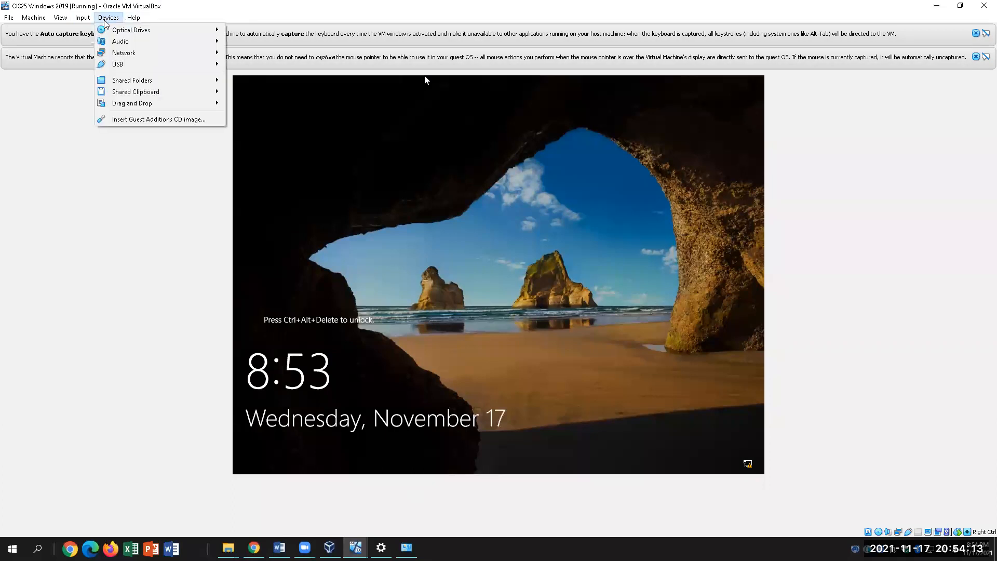
mouse_move(97, 36)
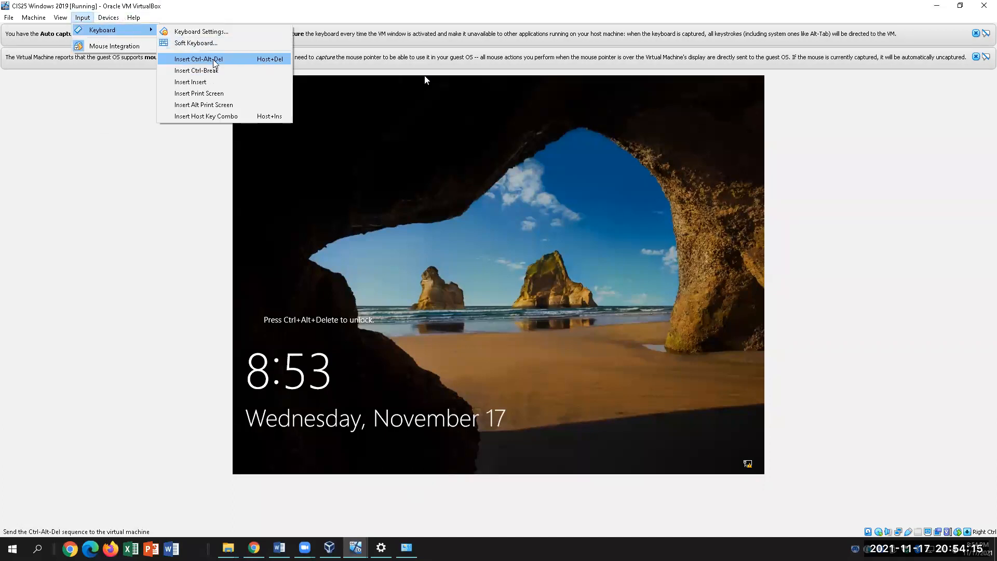
left_click(198, 59)
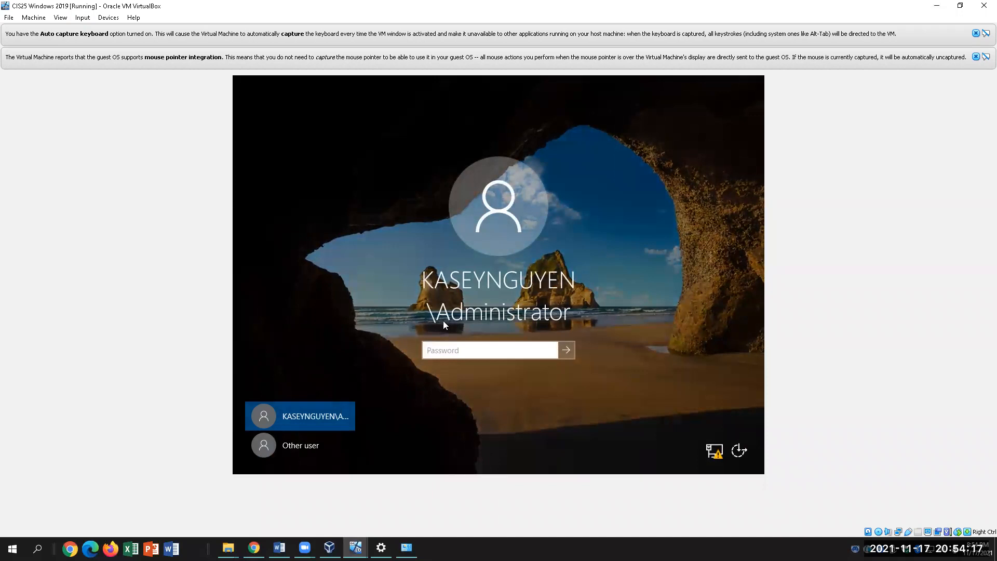
type("****")
key("Return")
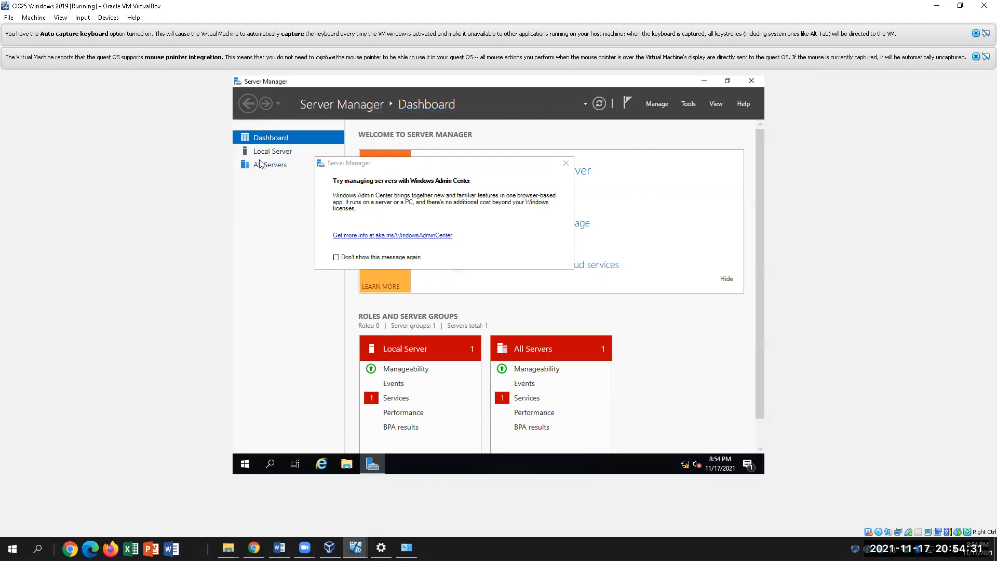
Dismiss the Admin Center notice, launch DNS from Tools, and list the Forward Lookup Zones
left_click(567, 165)
left_click(689, 105)
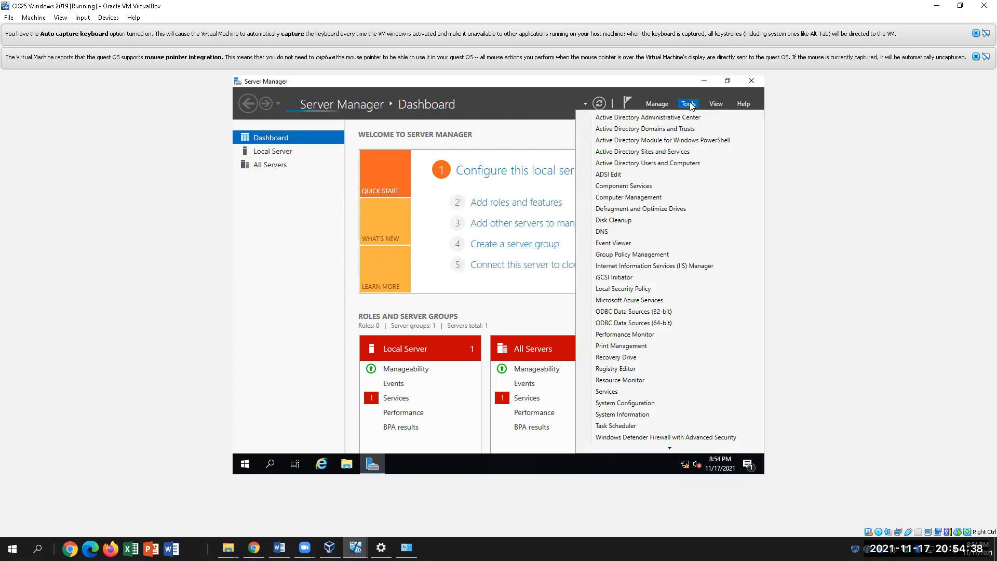
left_click(607, 232)
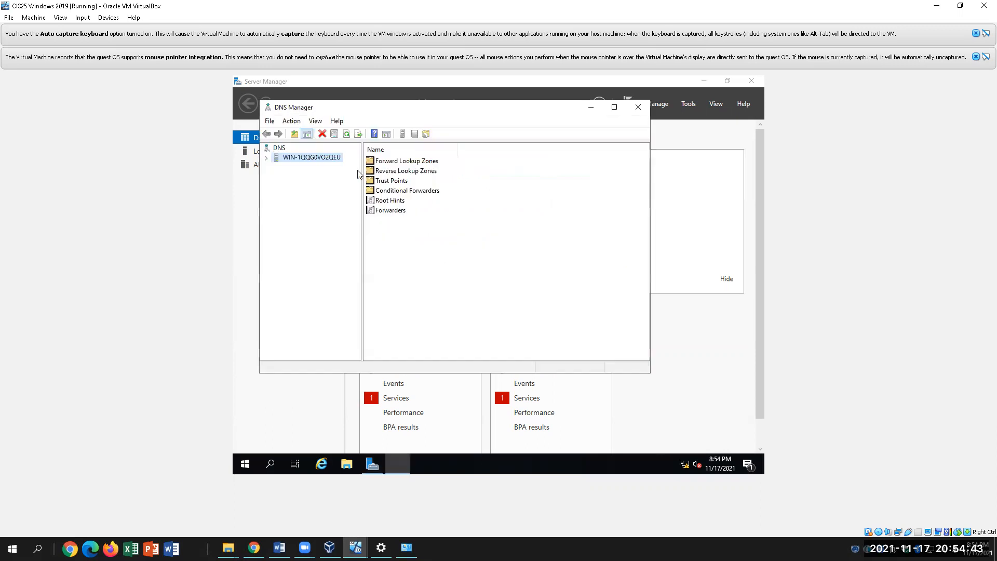
left_click(267, 157)
left_click(308, 167)
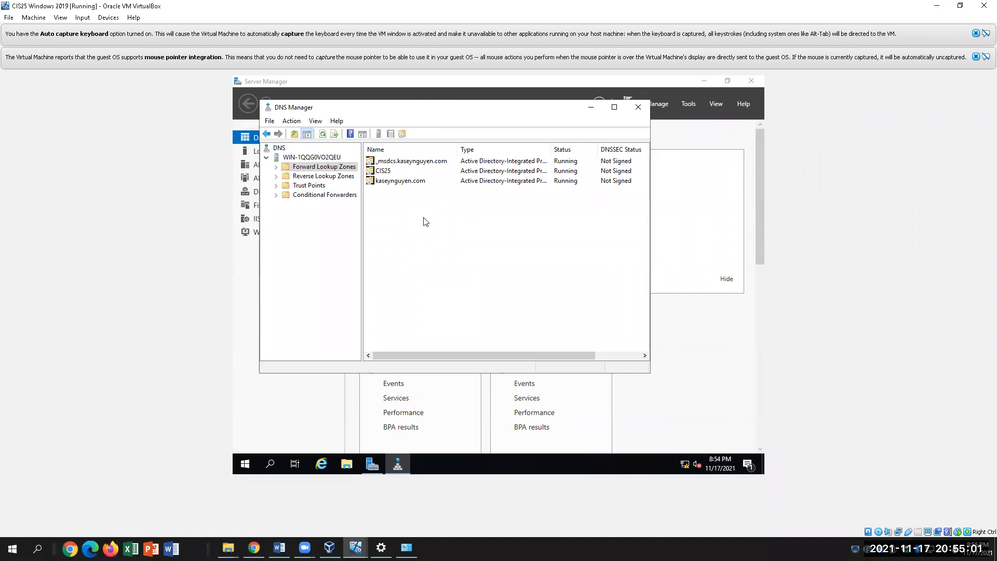
Open the kaseynguyen.com zone to view its records, including ClientDesktop at 12.0.0.150
right_click(336, 170)
left_click(476, 222)
double_click(387, 183)
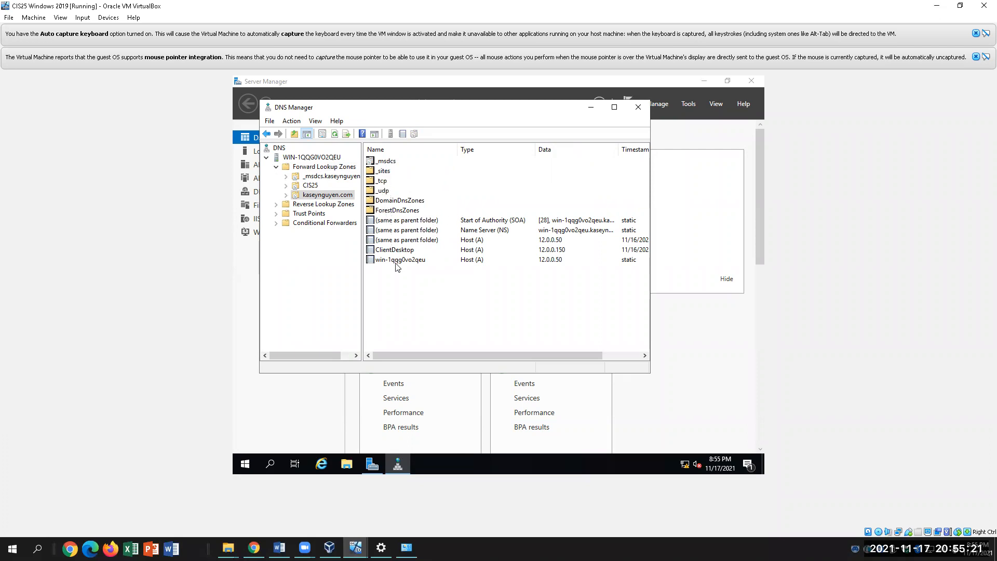
right_click(333, 195)
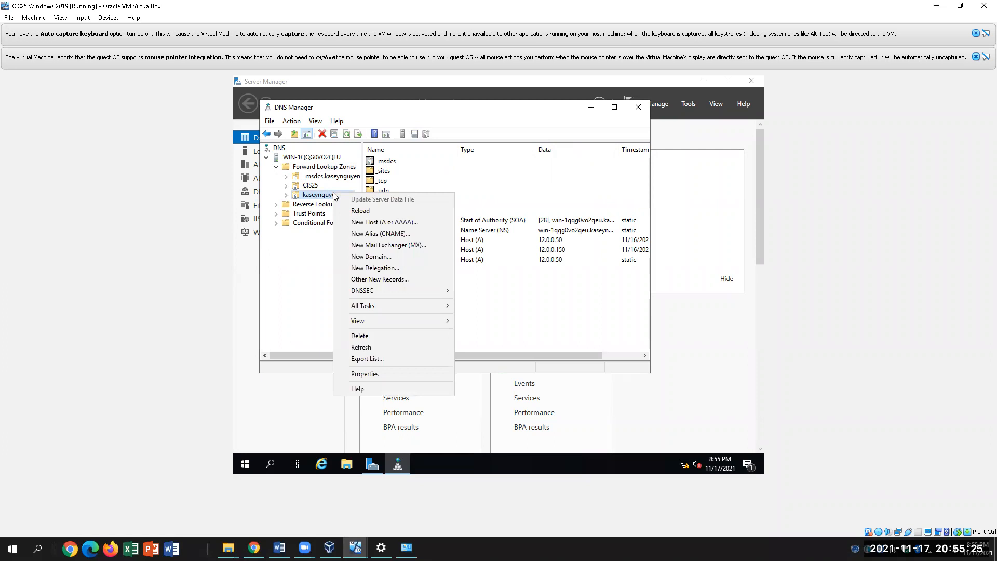
left_click(327, 197)
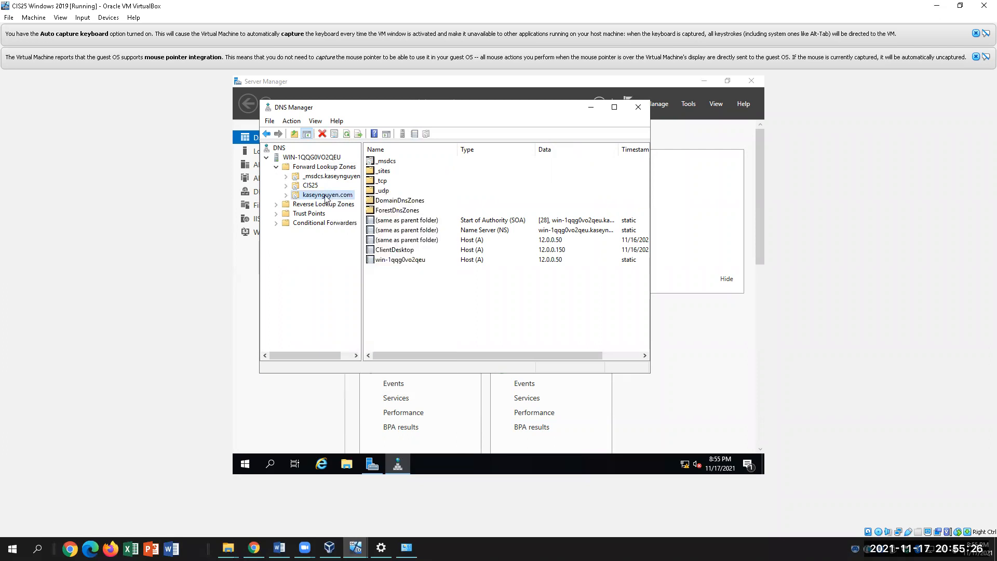
left_click(321, 158)
right_click(321, 159)
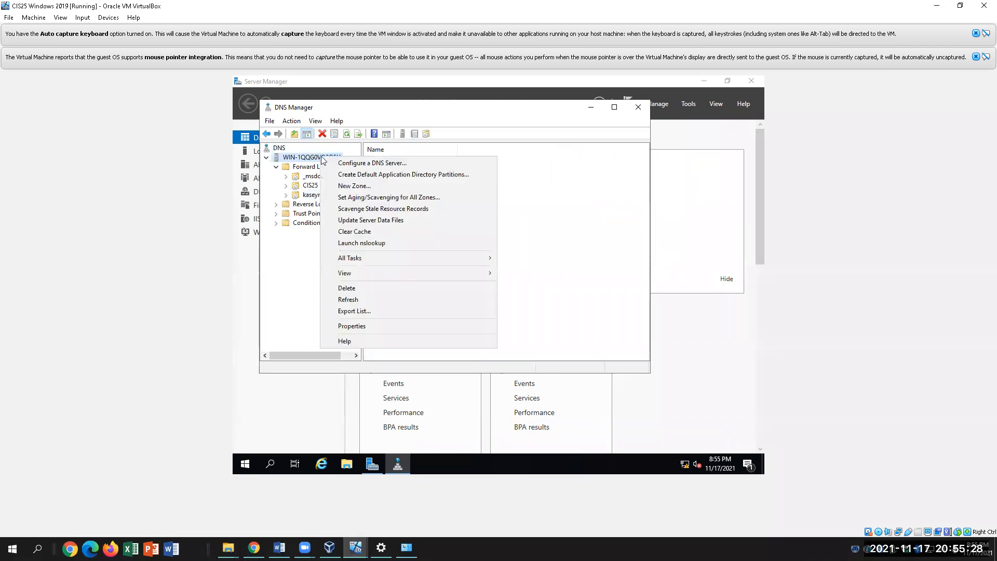
left_click(354, 185)
left_click(455, 299)
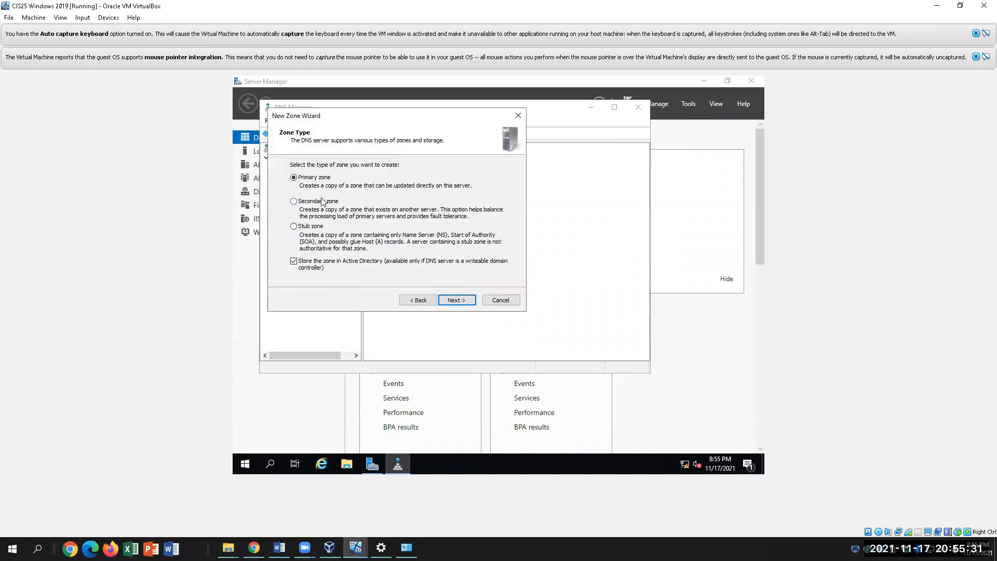
left_click(446, 297)
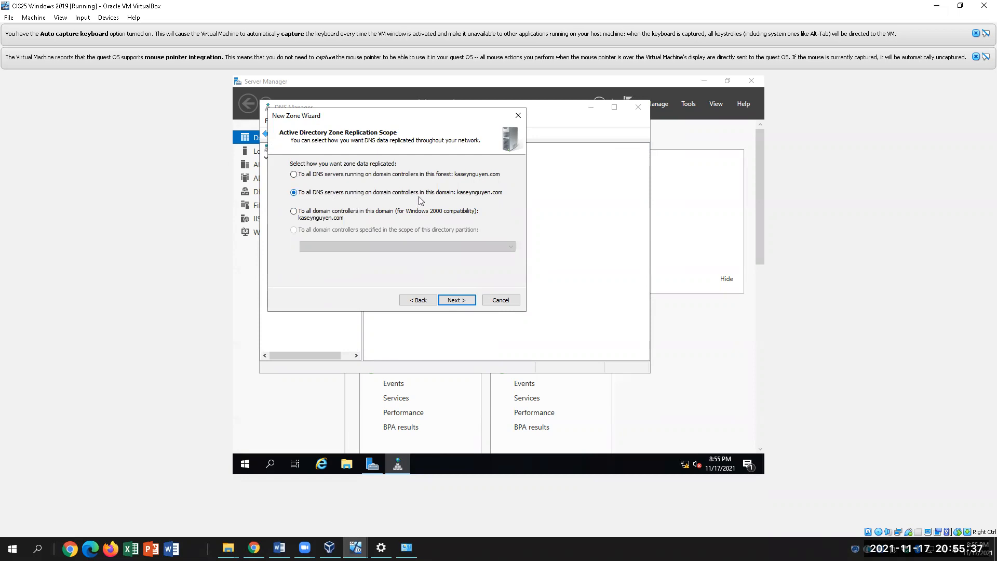
left_click(459, 299)
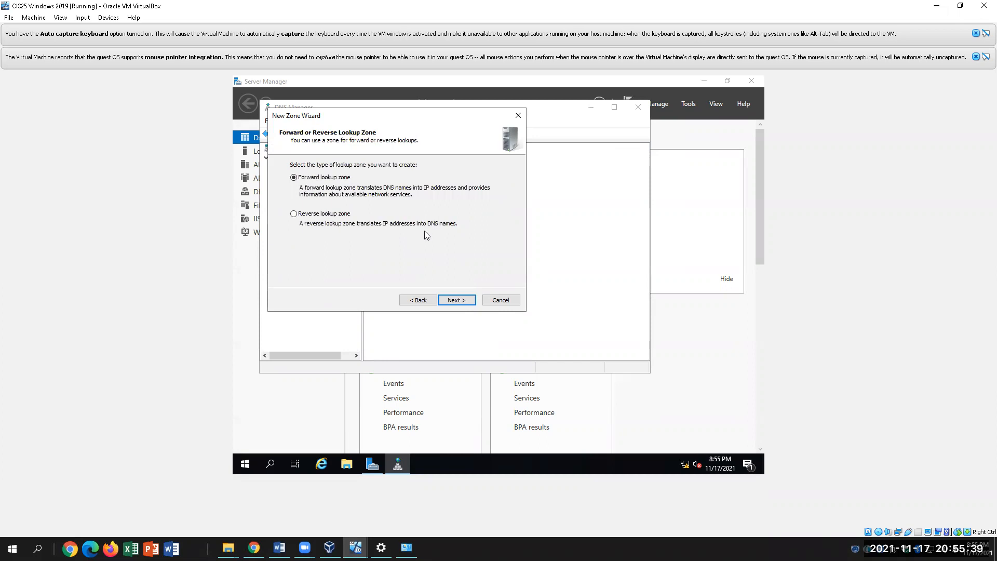
left_click(452, 299)
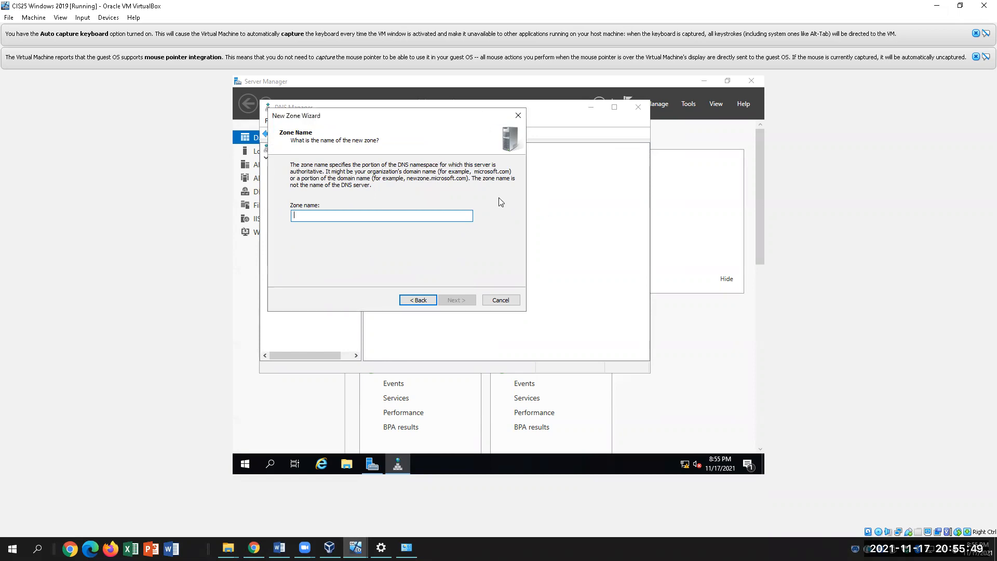
left_click(517, 115)
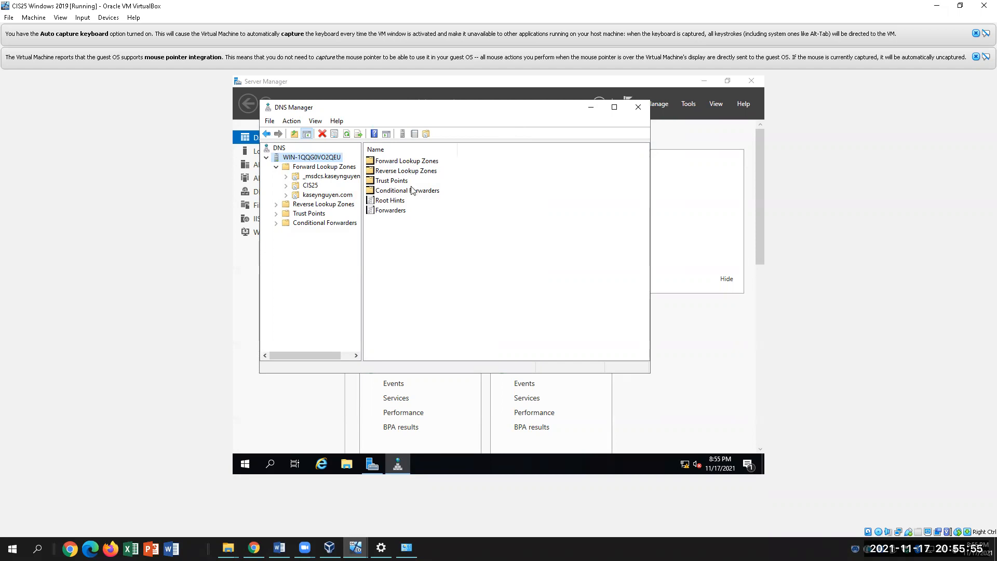
Browse Root Hints, Forwarders, Conditional Forwarders, Trust Points and Reverse Lookup Zones, then view the _msdcs zone
left_click(394, 202)
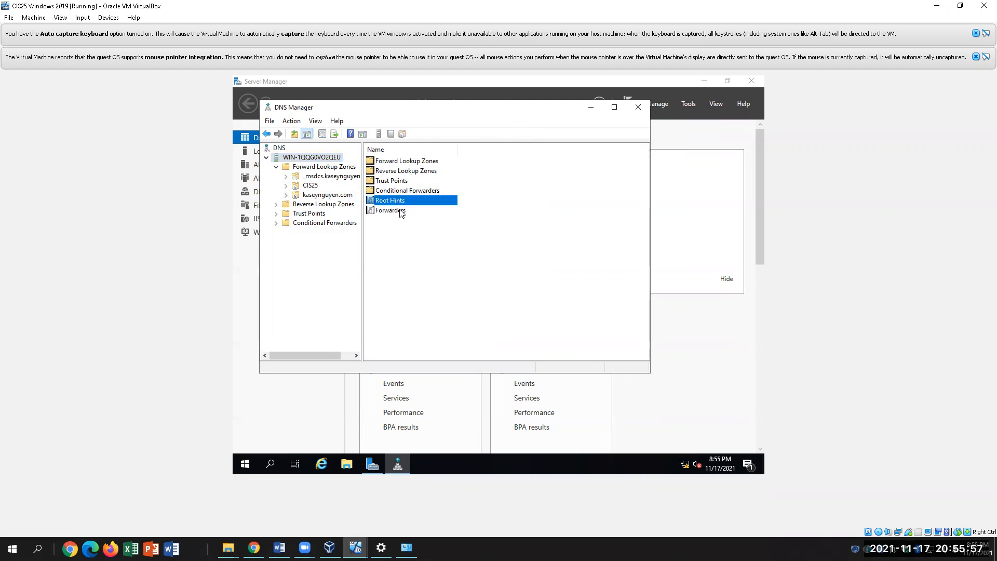
left_click(403, 212)
left_click(445, 202)
left_click(416, 191)
left_click(414, 182)
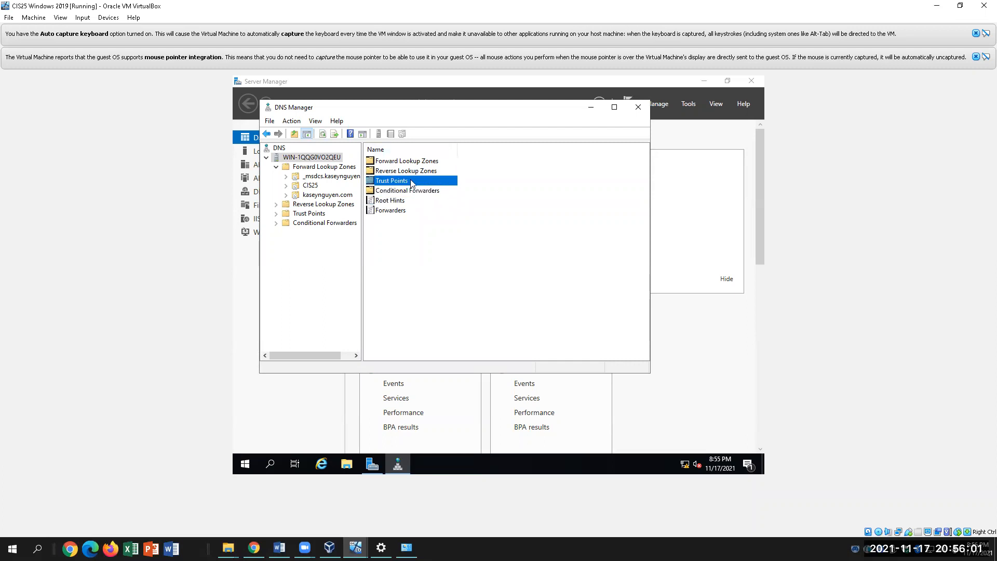
left_click(416, 171)
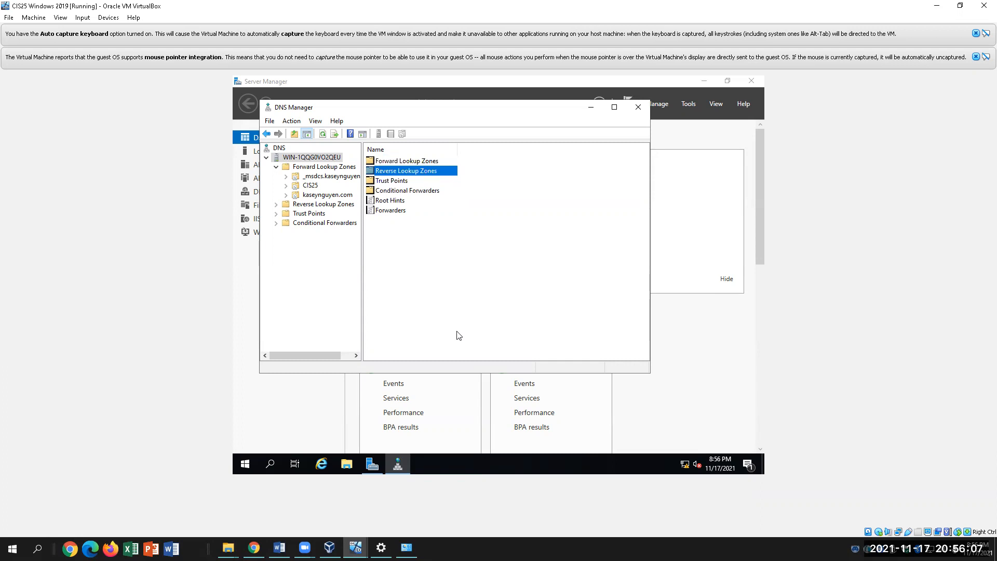
left_click(331, 177)
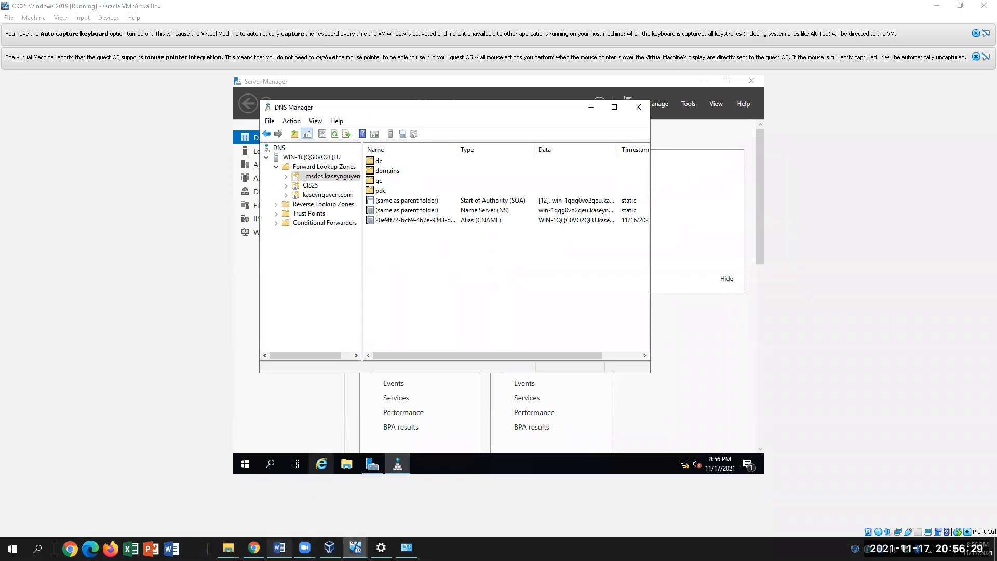
left_click(280, 548)
Answer question A with "No, password policy was set."
left_click(552, 341)
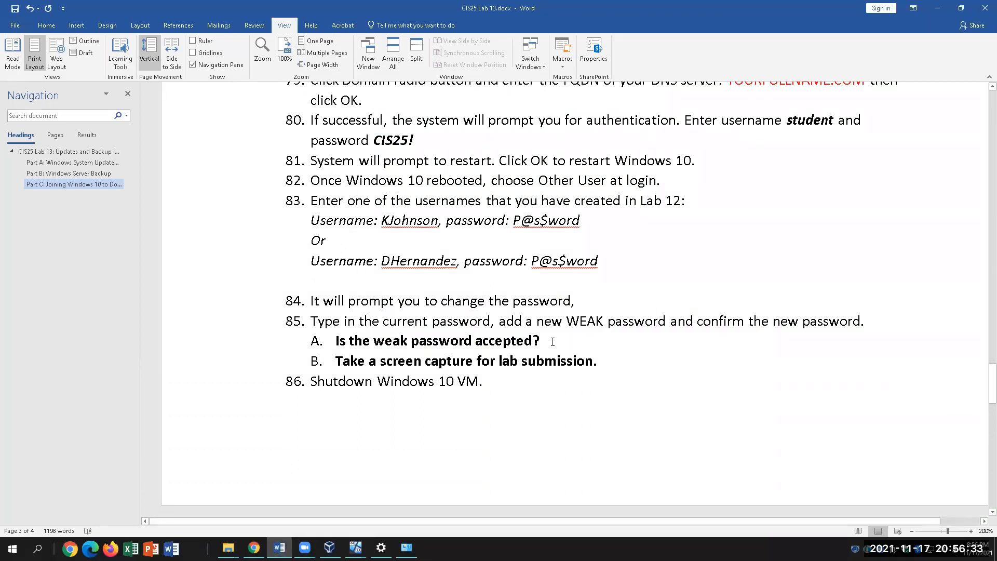
type("No, policy")
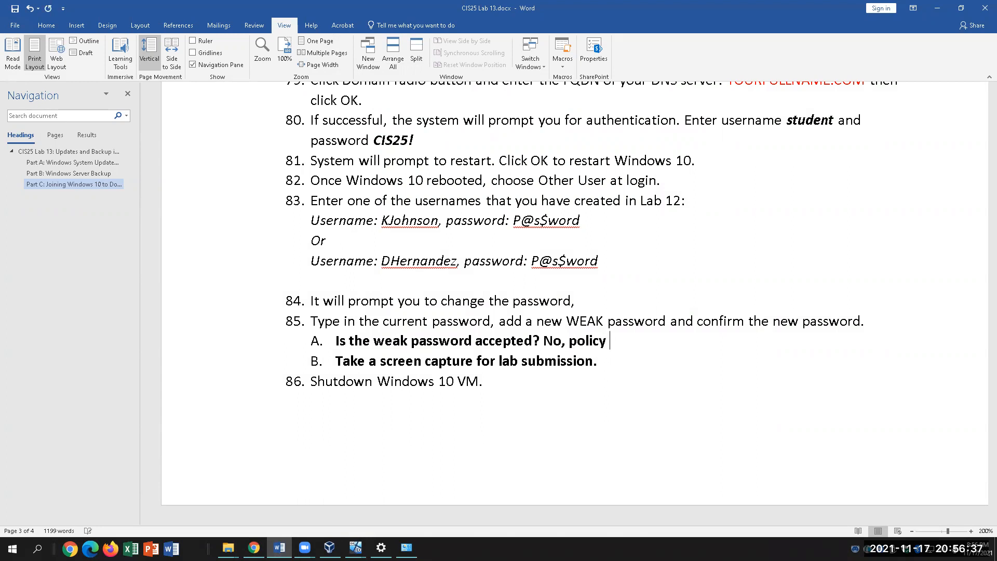
key("BackSpace")
key("BackSpace")
key("BackSpace")
key("BackSpace")
key("BackSpace")
key("BackSpace")
type("assword policy was to")
key("BackSpace")
key("BackSpace")
key("BackSpace")
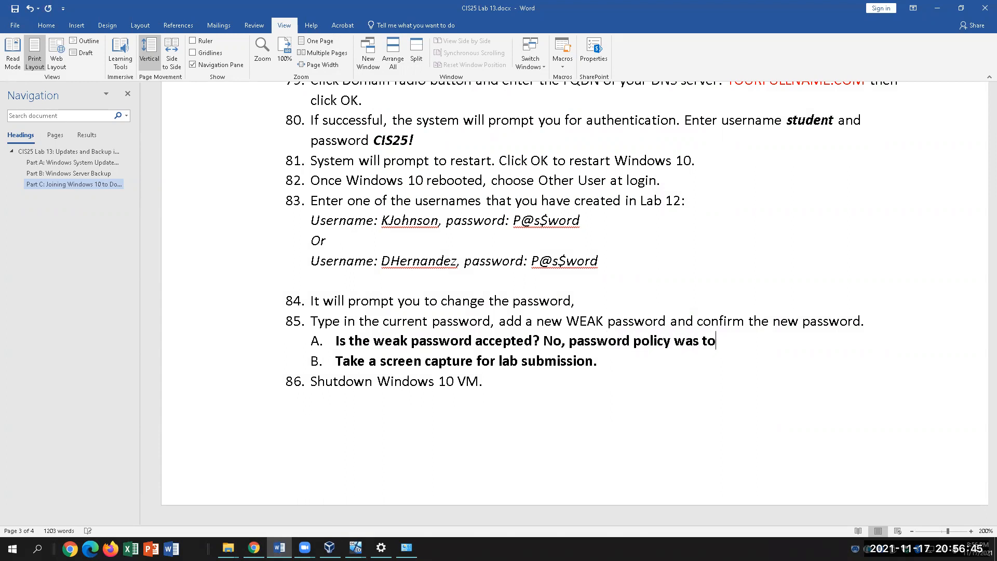
type("set.")
Select item B's text, deselect it, and scroll to review the document
left_click(605, 362)
left_click_drag(604, 363, 344, 362)
left_click(617, 368)
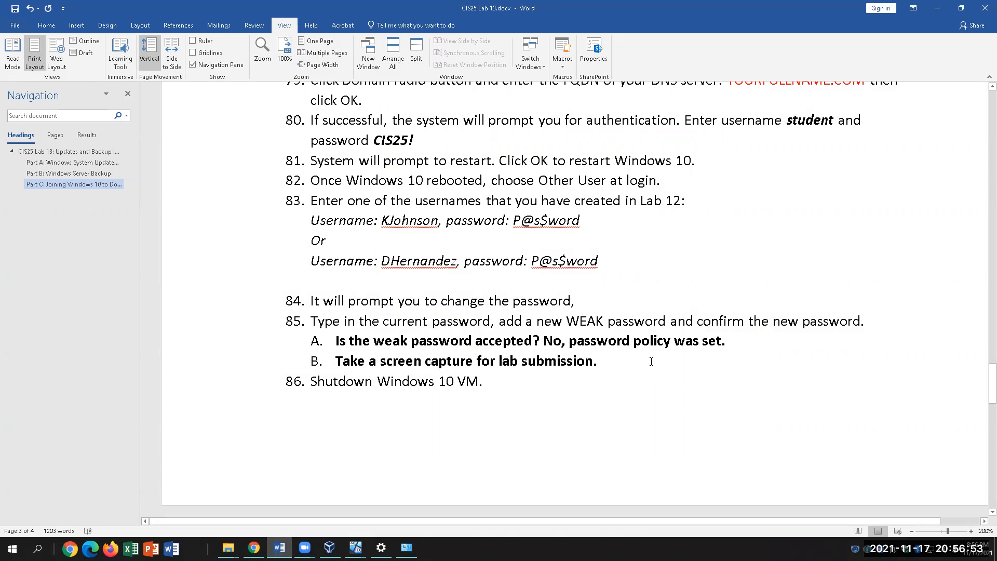
scroll(661, 349, "down", 3)
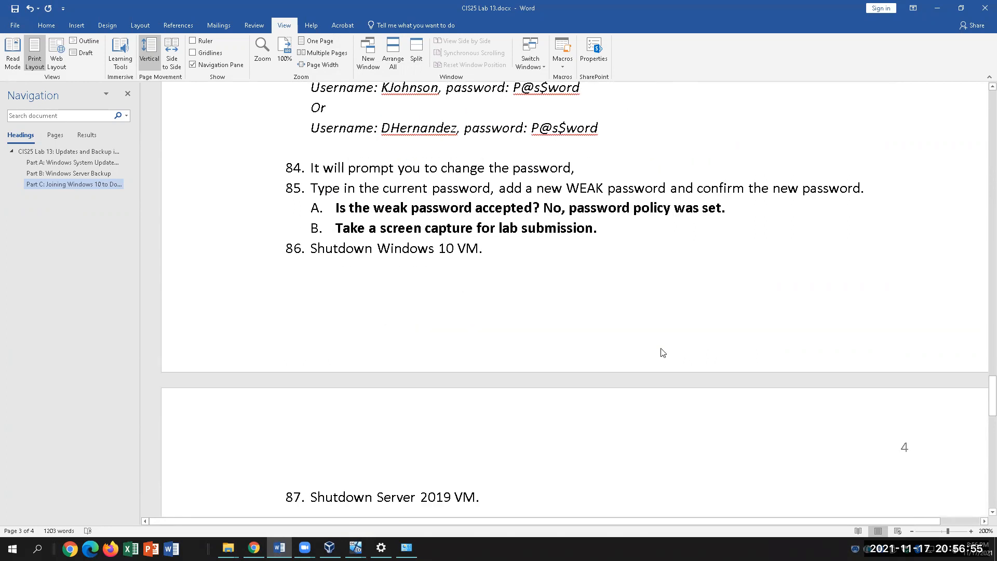
scroll(662, 353, "up", 1)
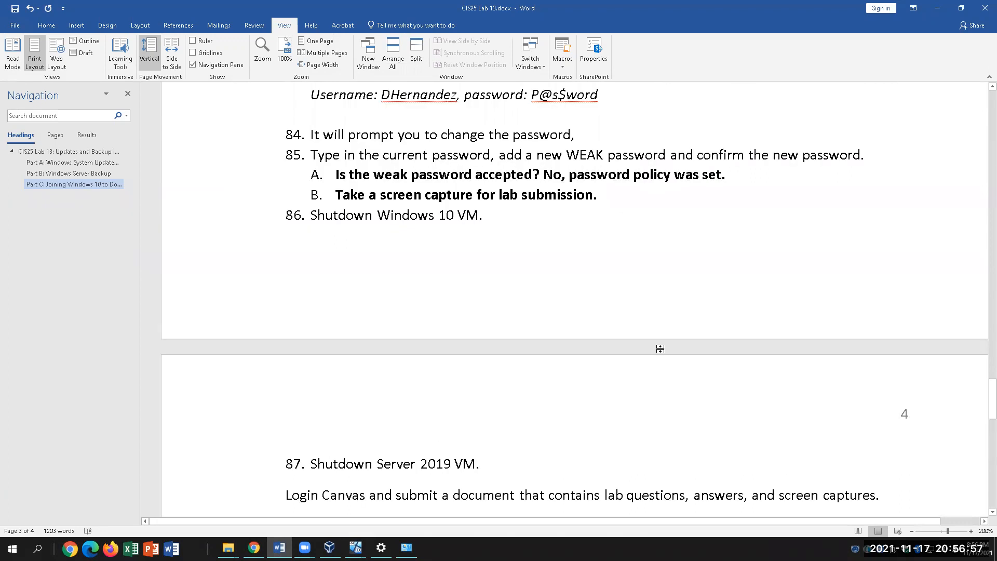